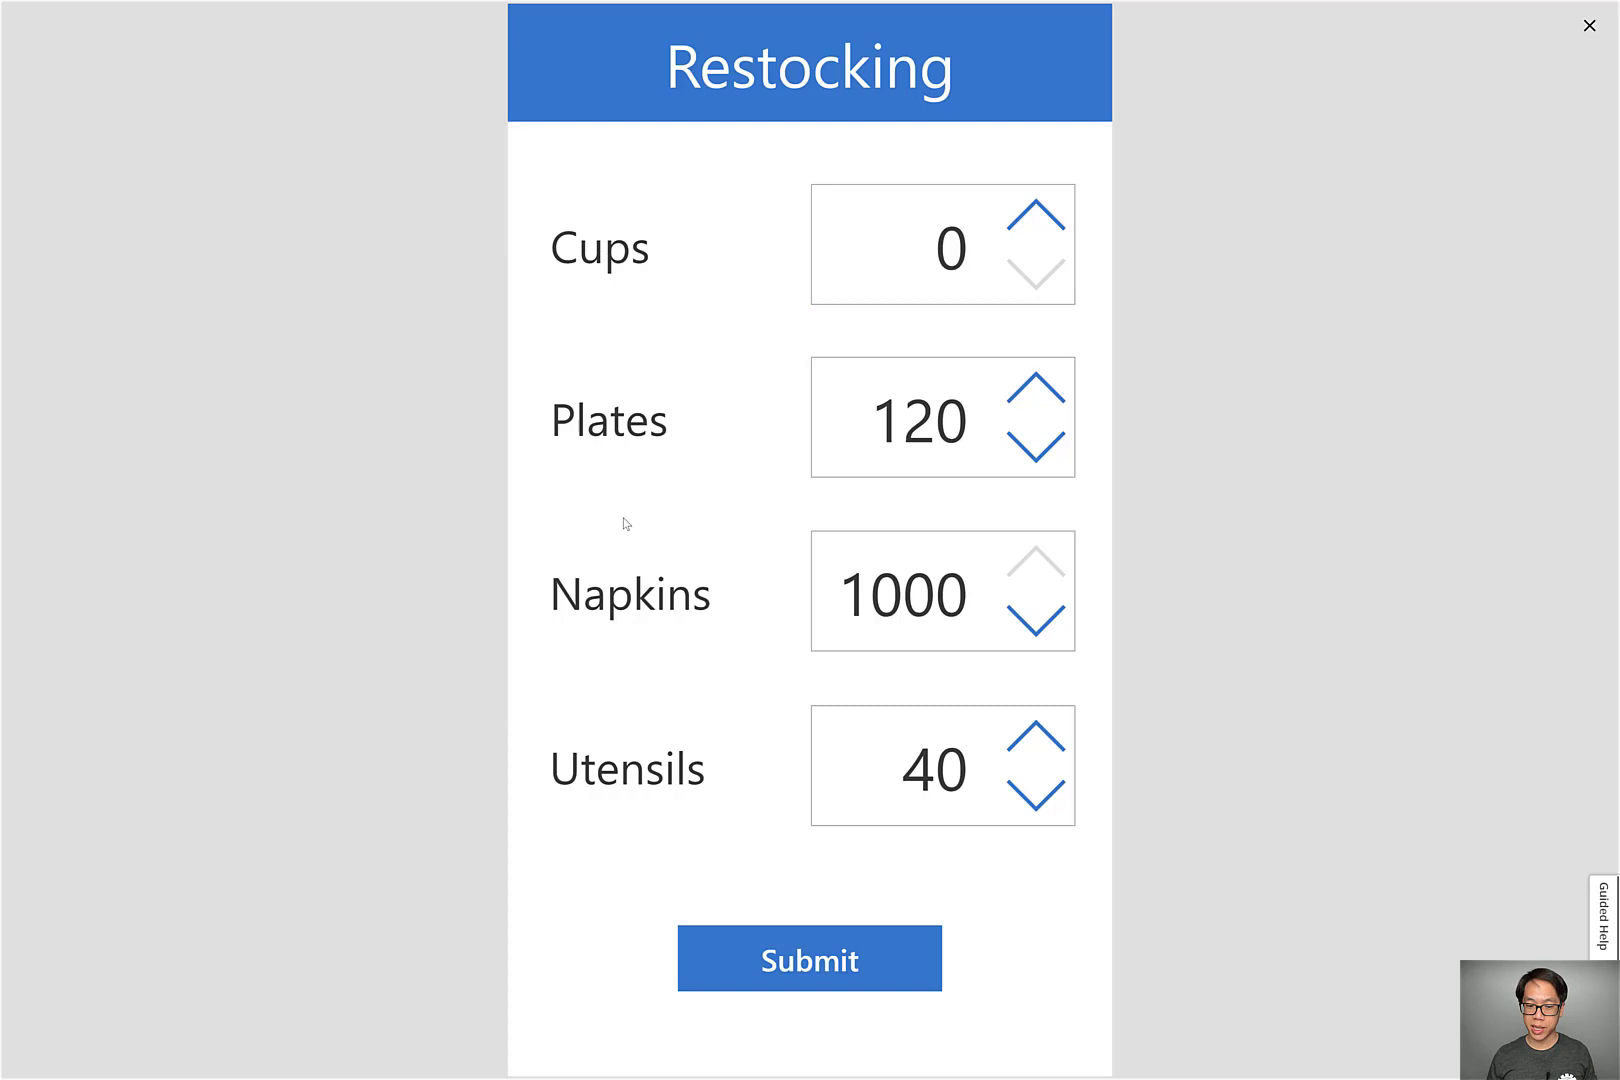
# In the Restocking preview, raise Cups and then Plates to 200 with their up arrows.
pyautogui.click(1036, 214)
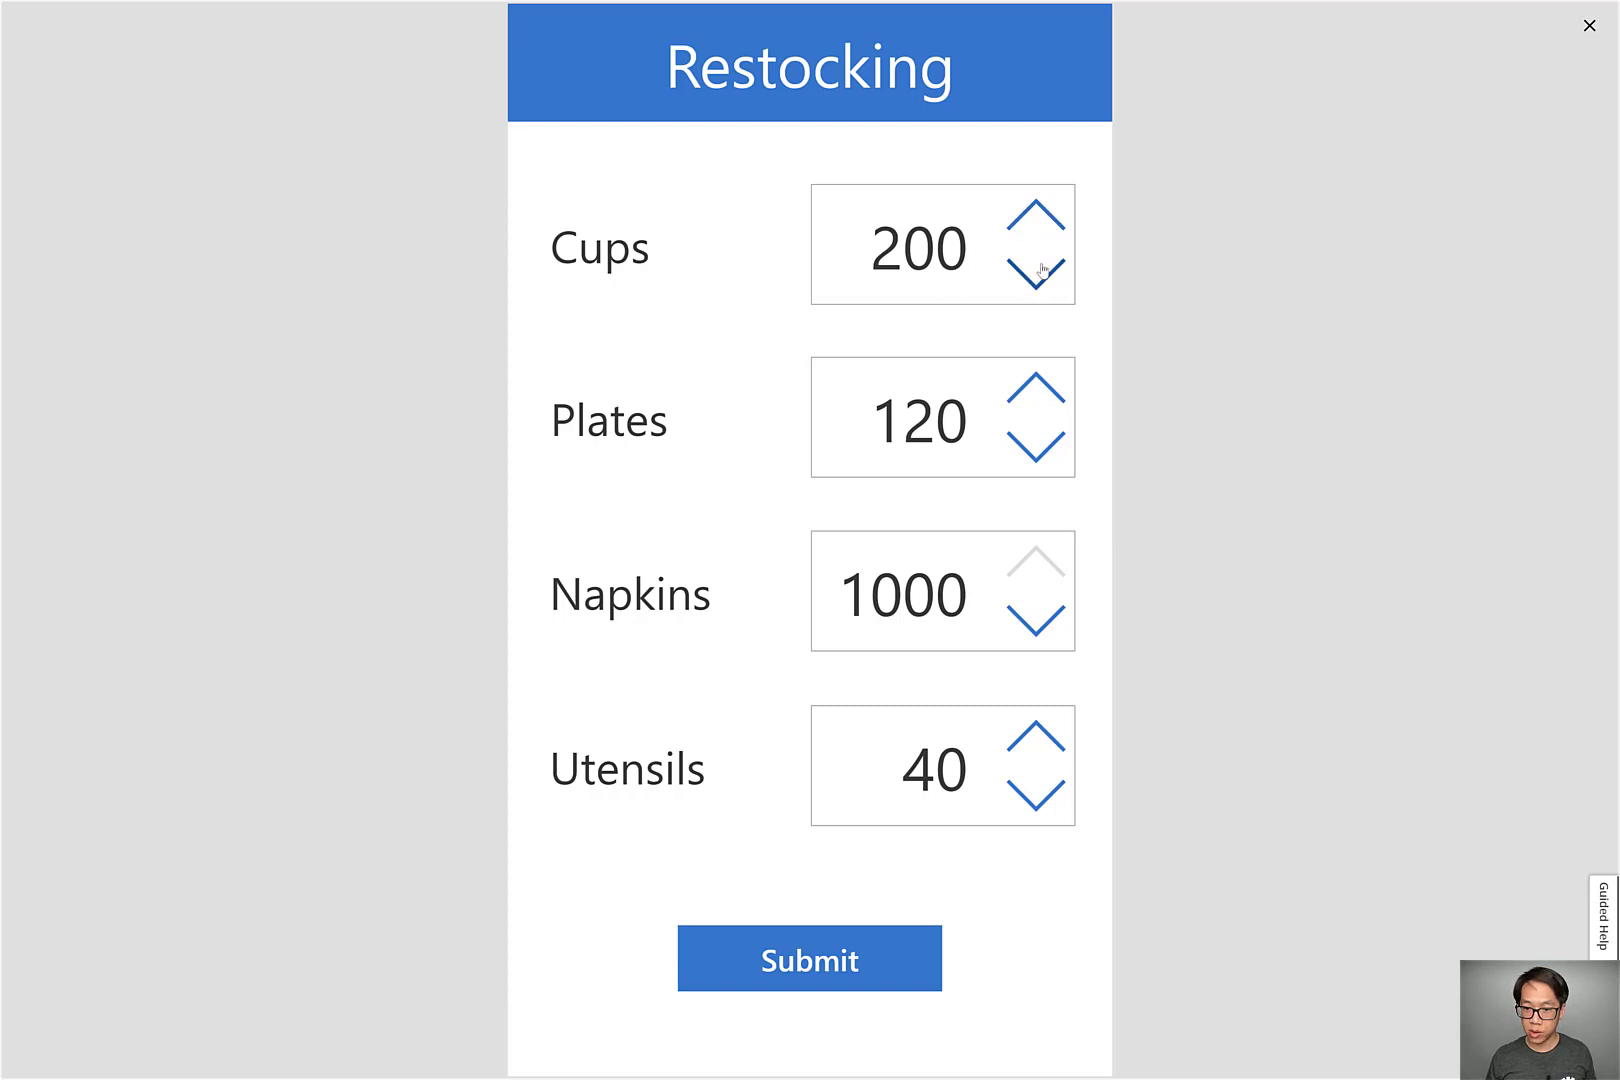
pyautogui.click(1028, 397)
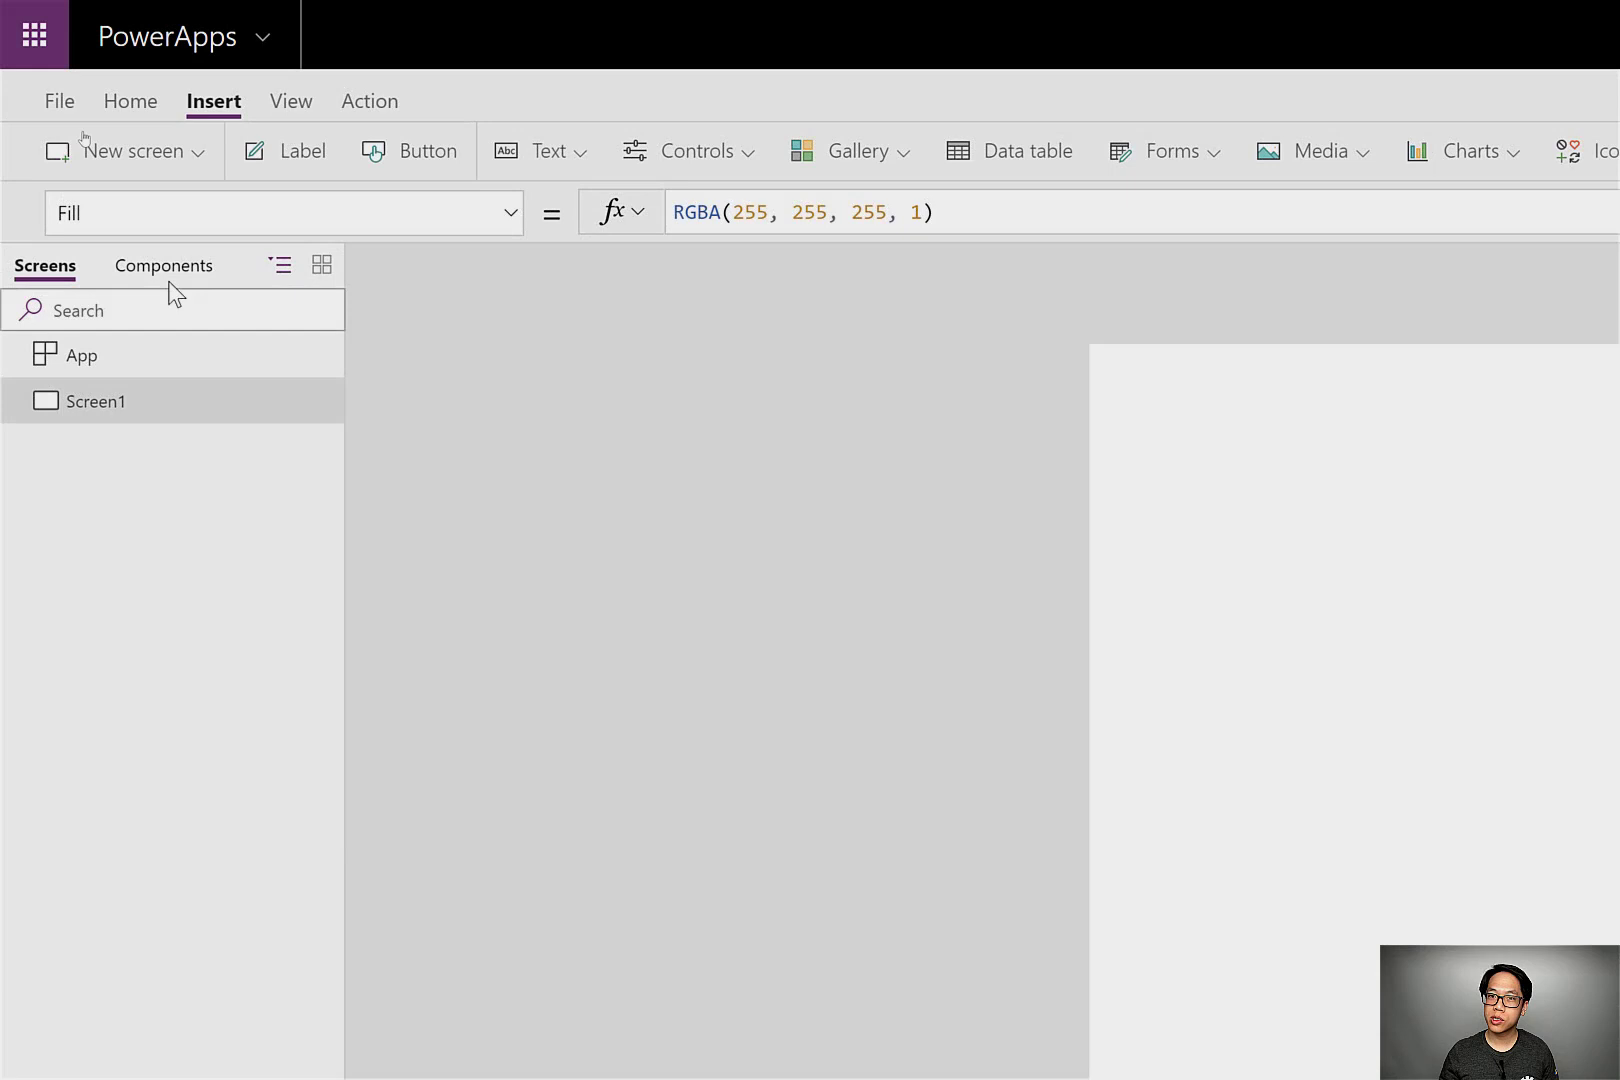
# Create a new component and size it 140 wide by 70 high.
pyautogui.click(166, 268)
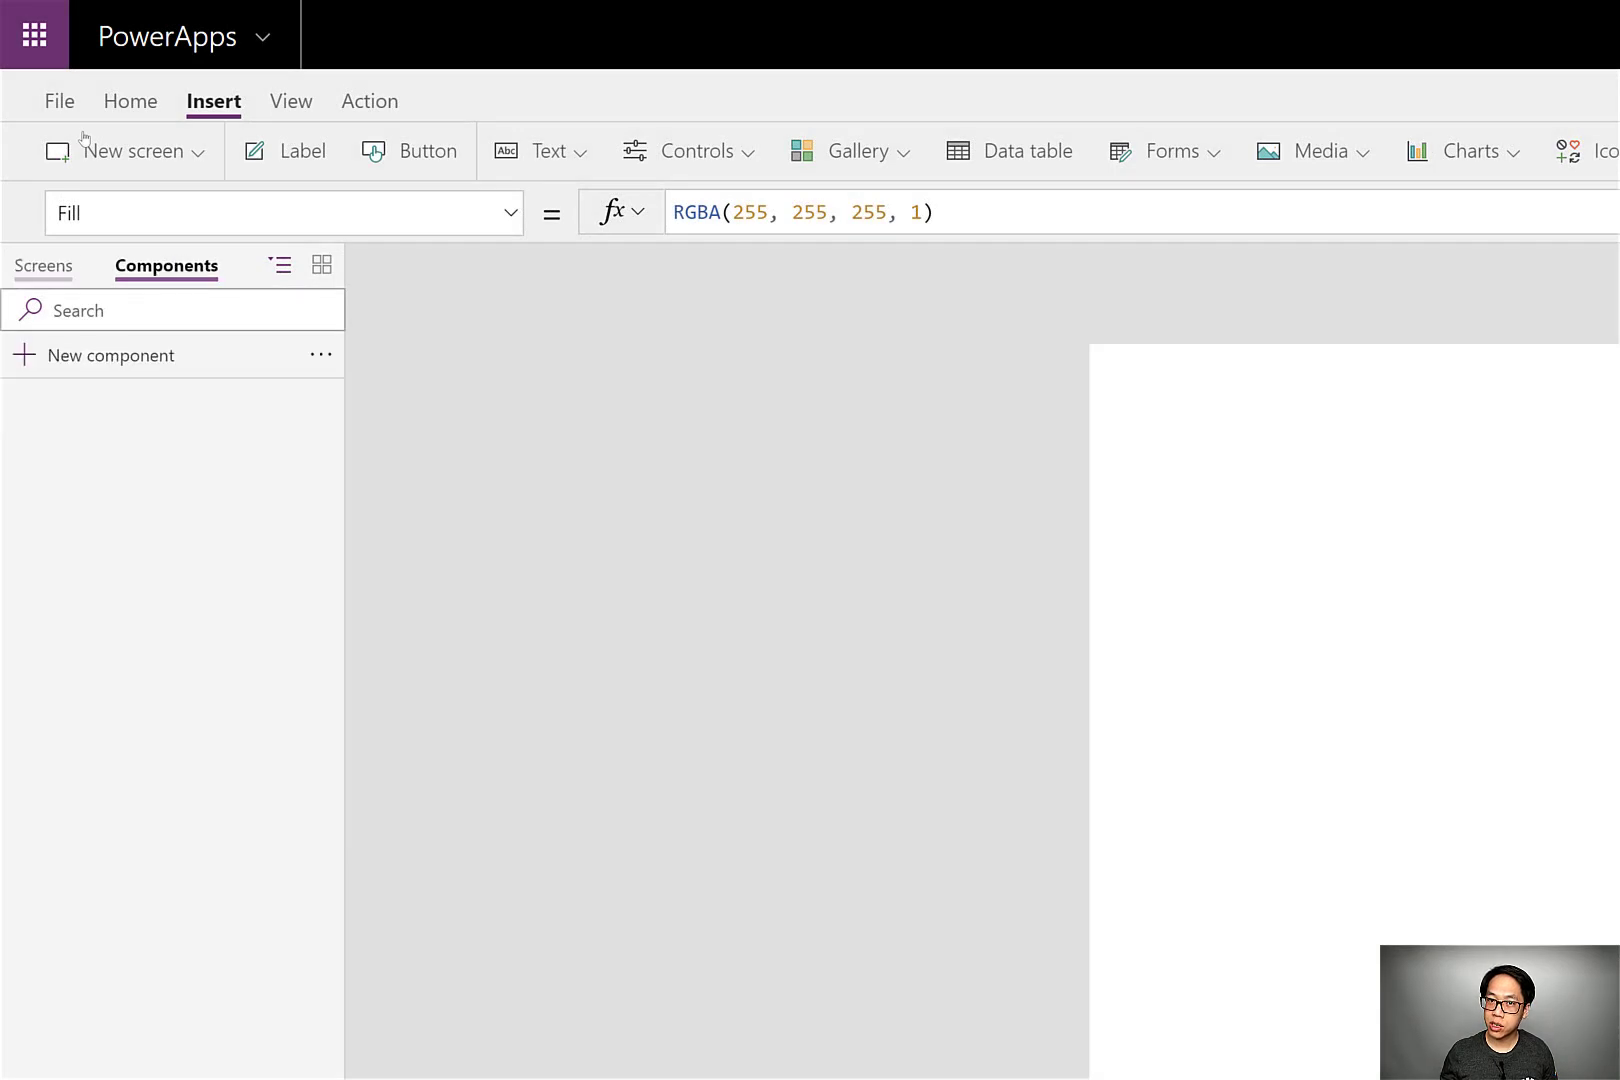
pyautogui.click(166, 352)
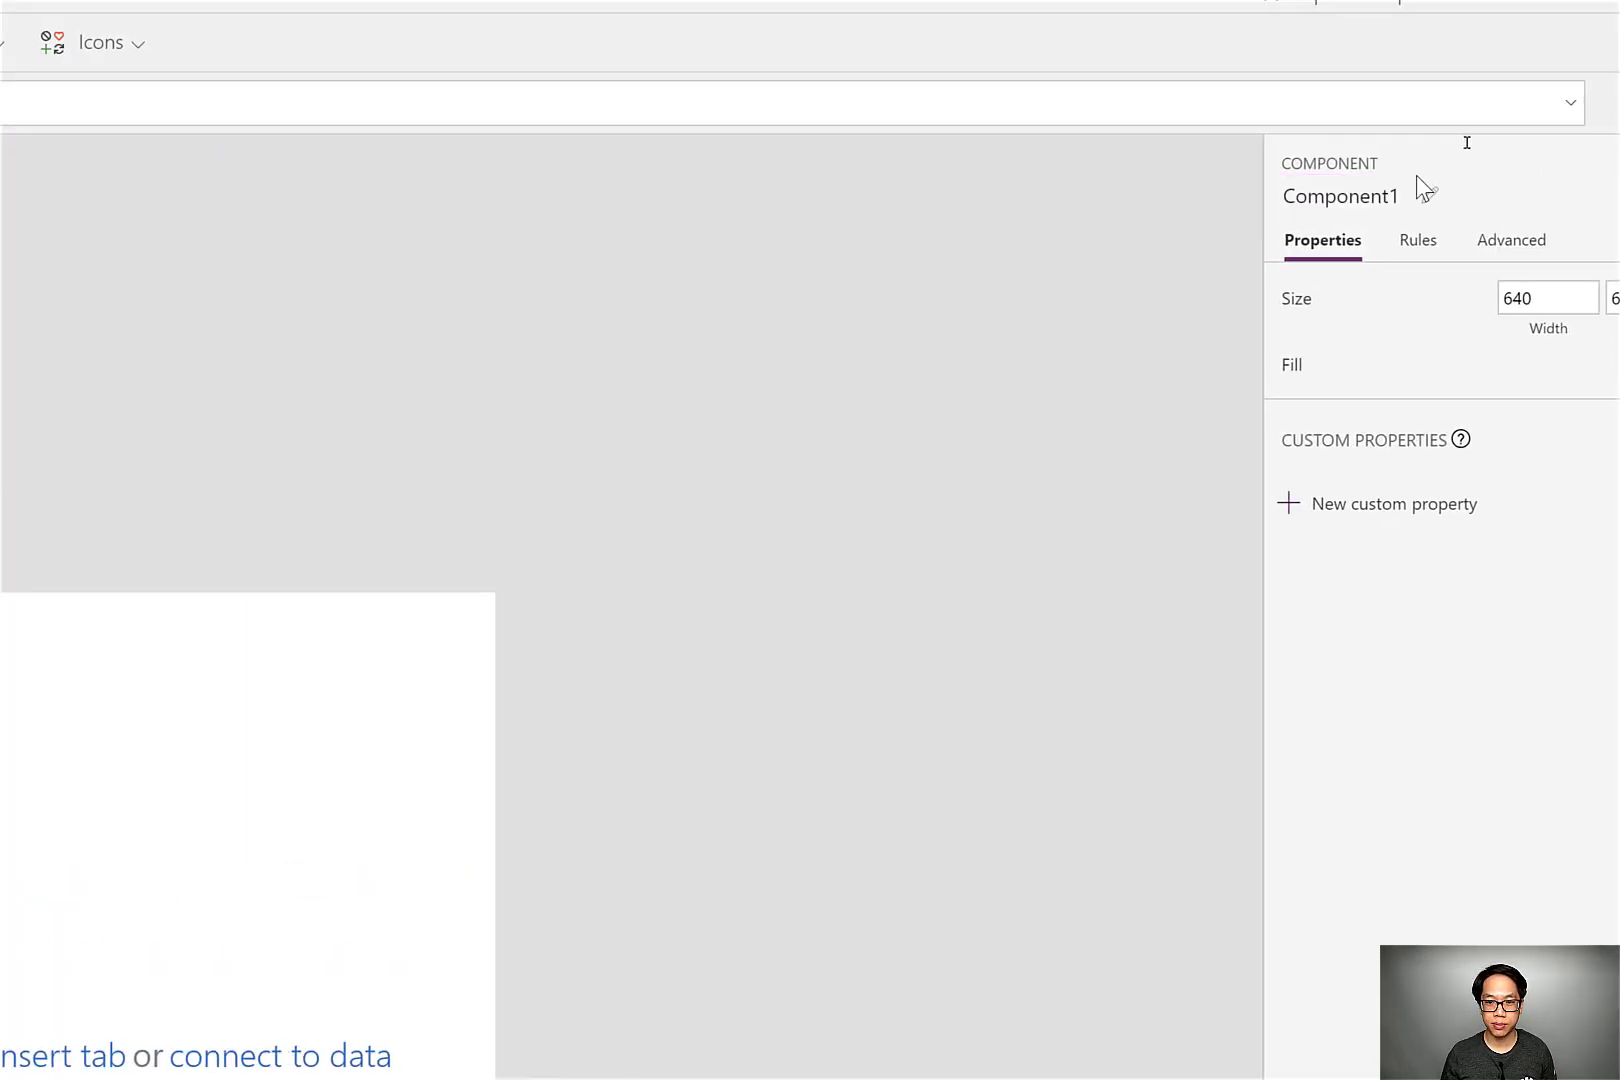
pyautogui.click(1439, 300)
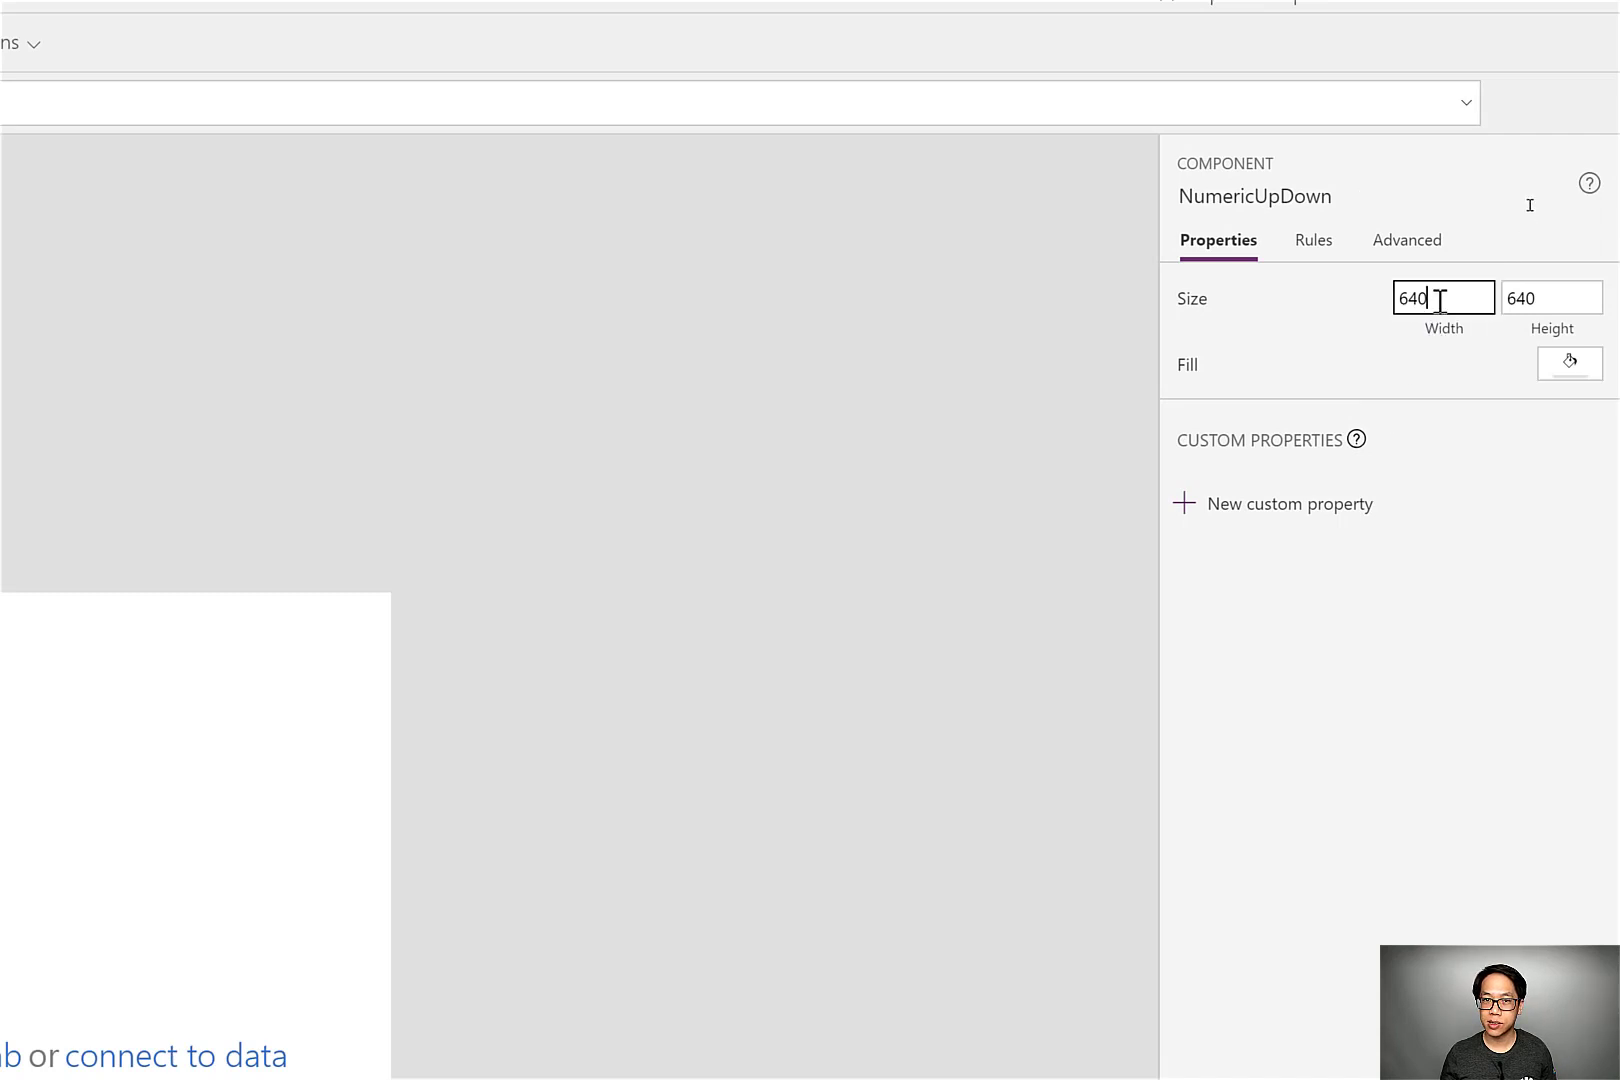
pyautogui.write('140')
pyautogui.press('Tab')
pyautogui.write('70')
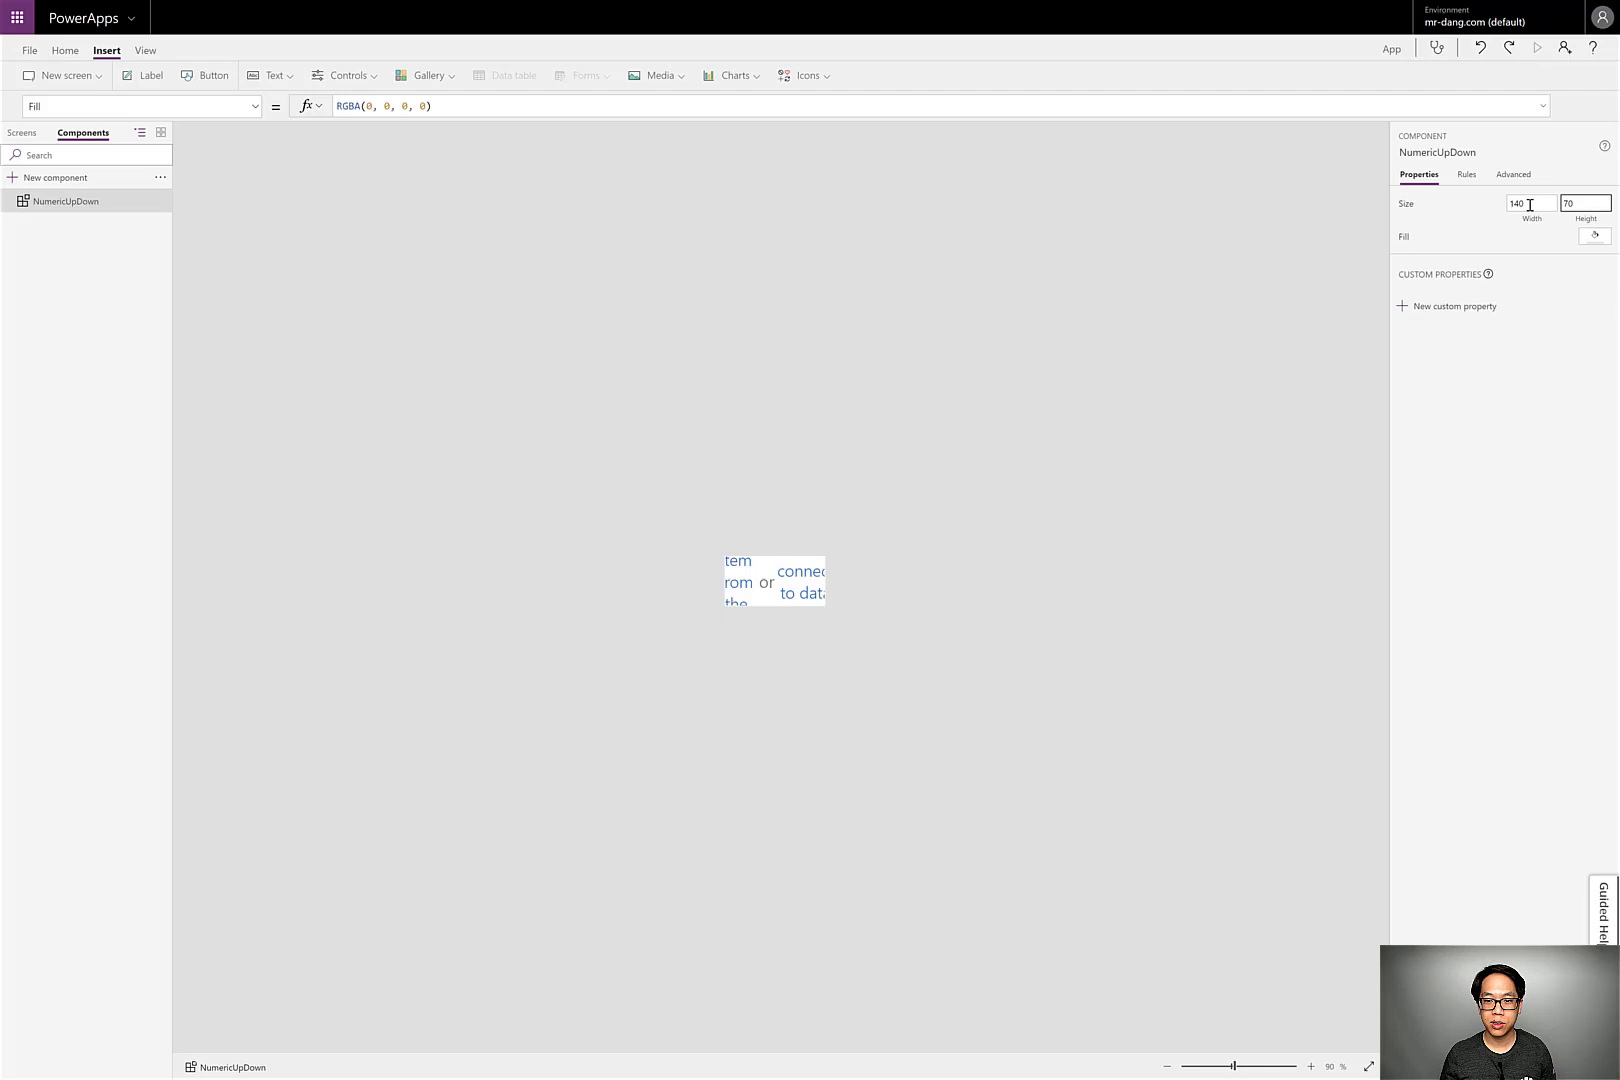
# Add a text input to the component and name it InputValue.
pyautogui.click(298, 74)
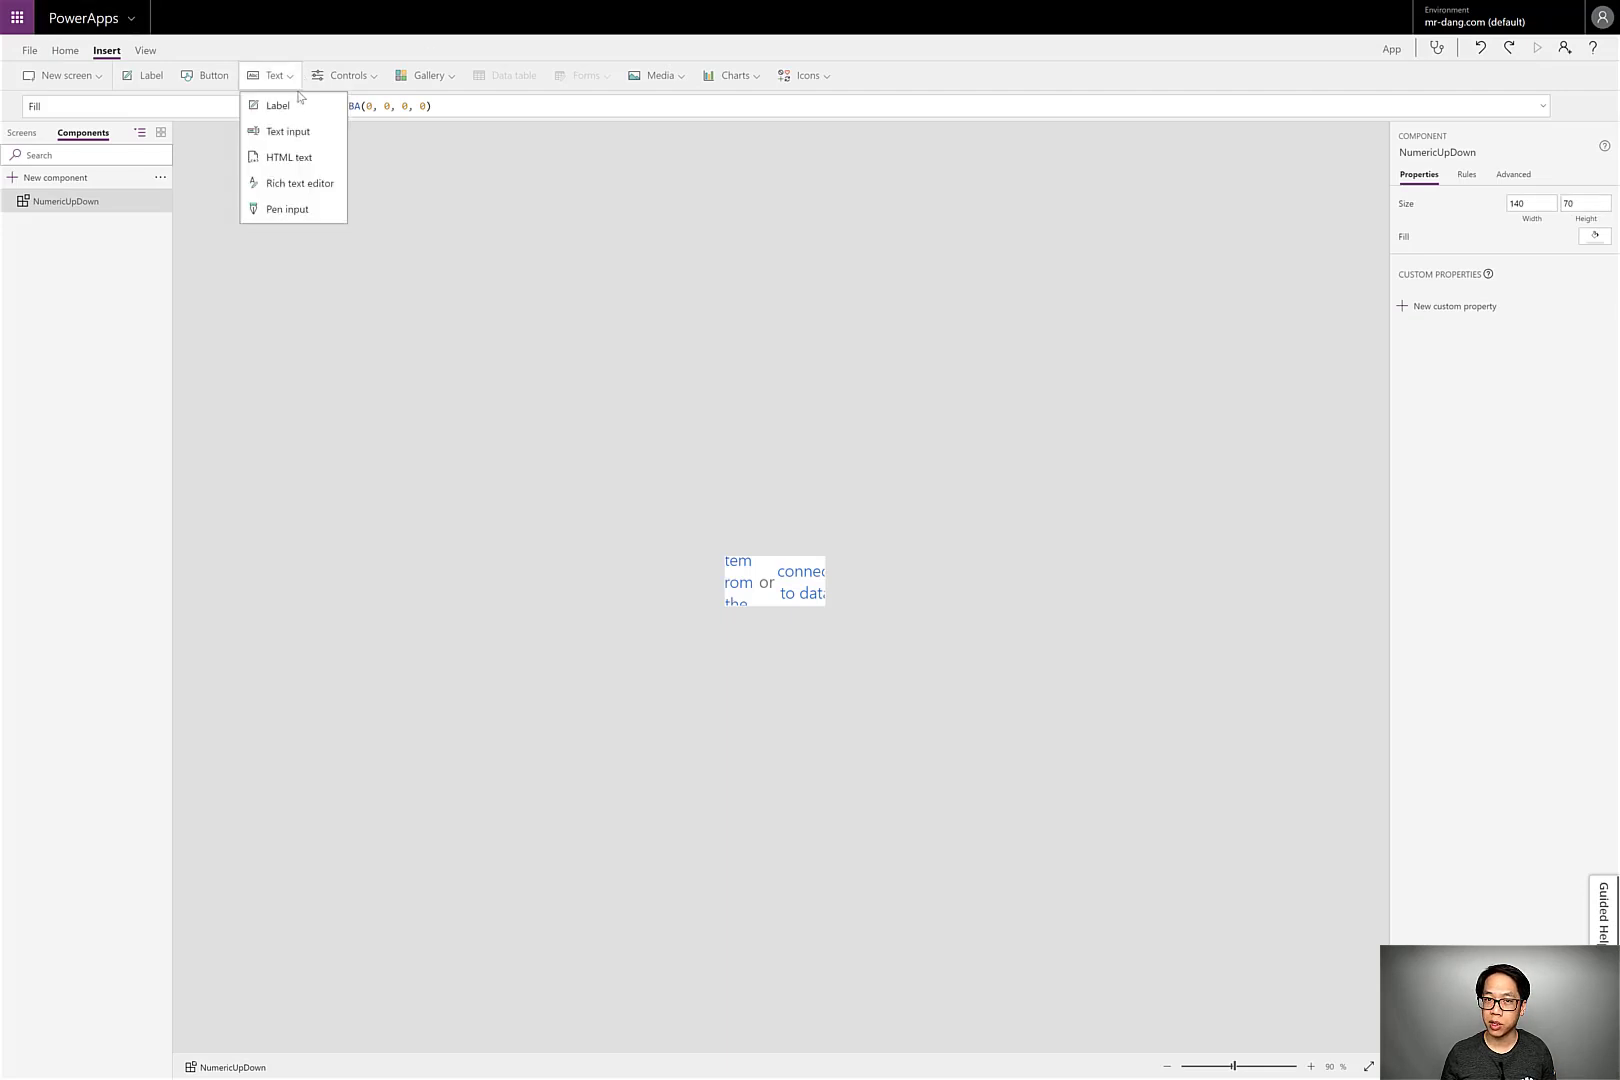
pyautogui.click(290, 130)
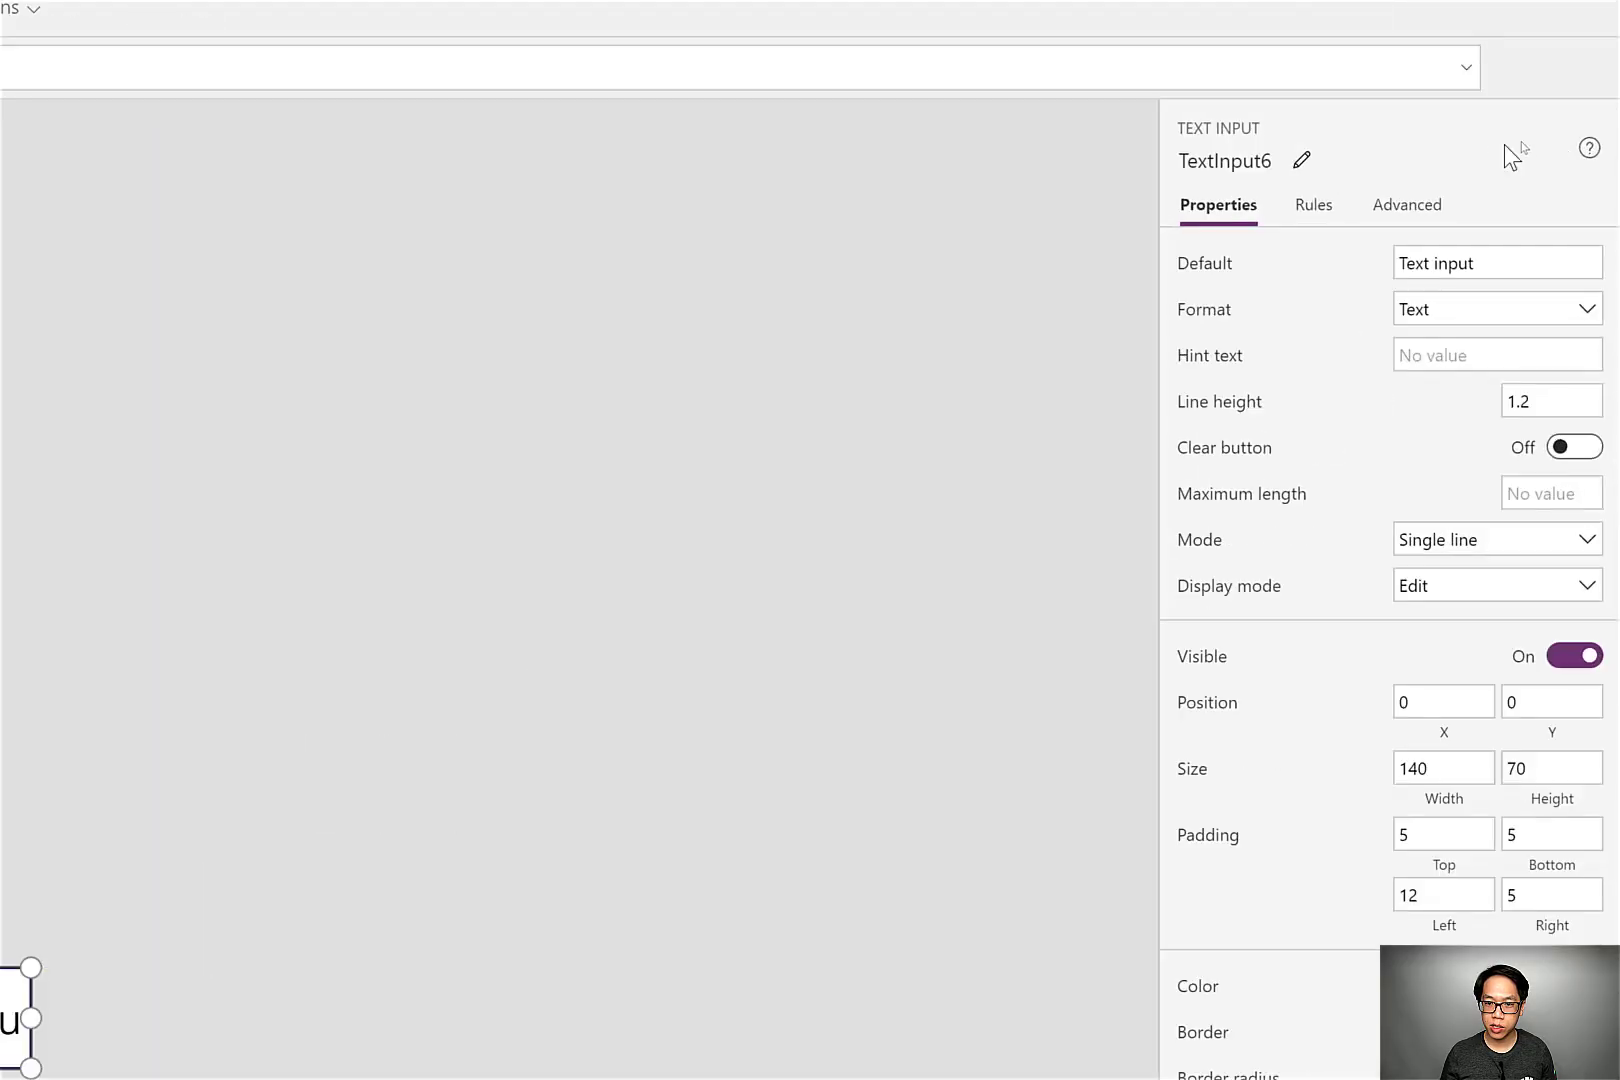
pyautogui.click(1202, 155)
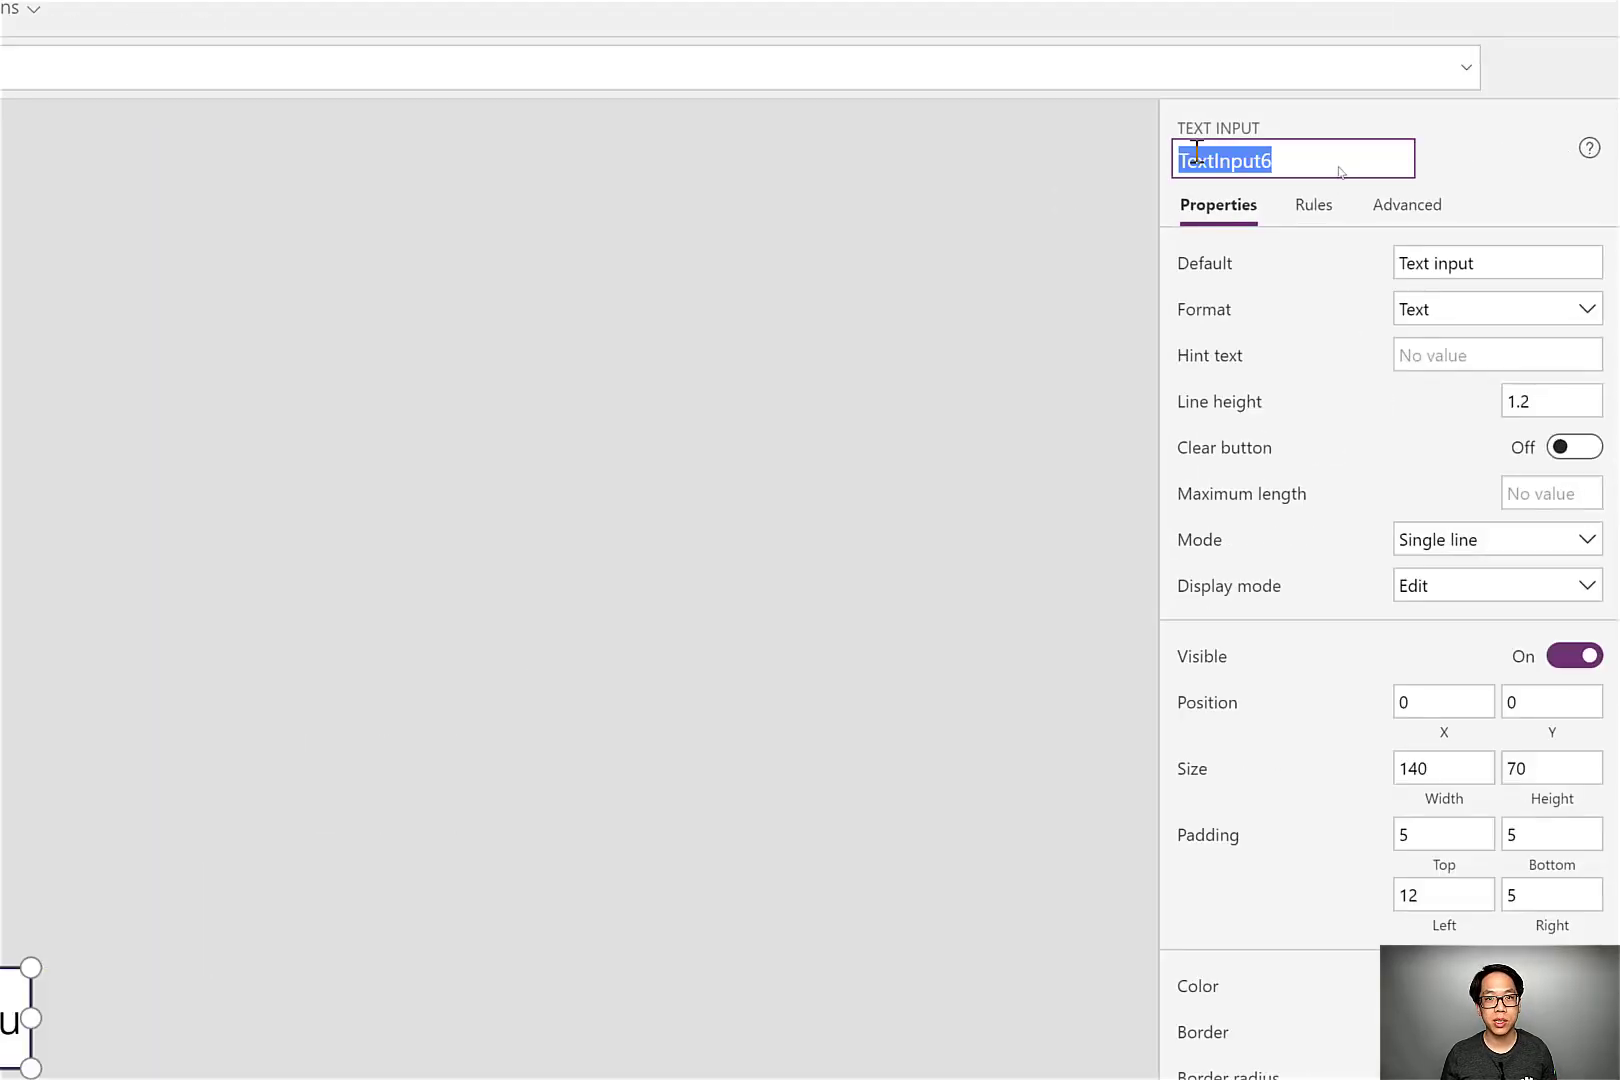
pyautogui.write('InputValue')
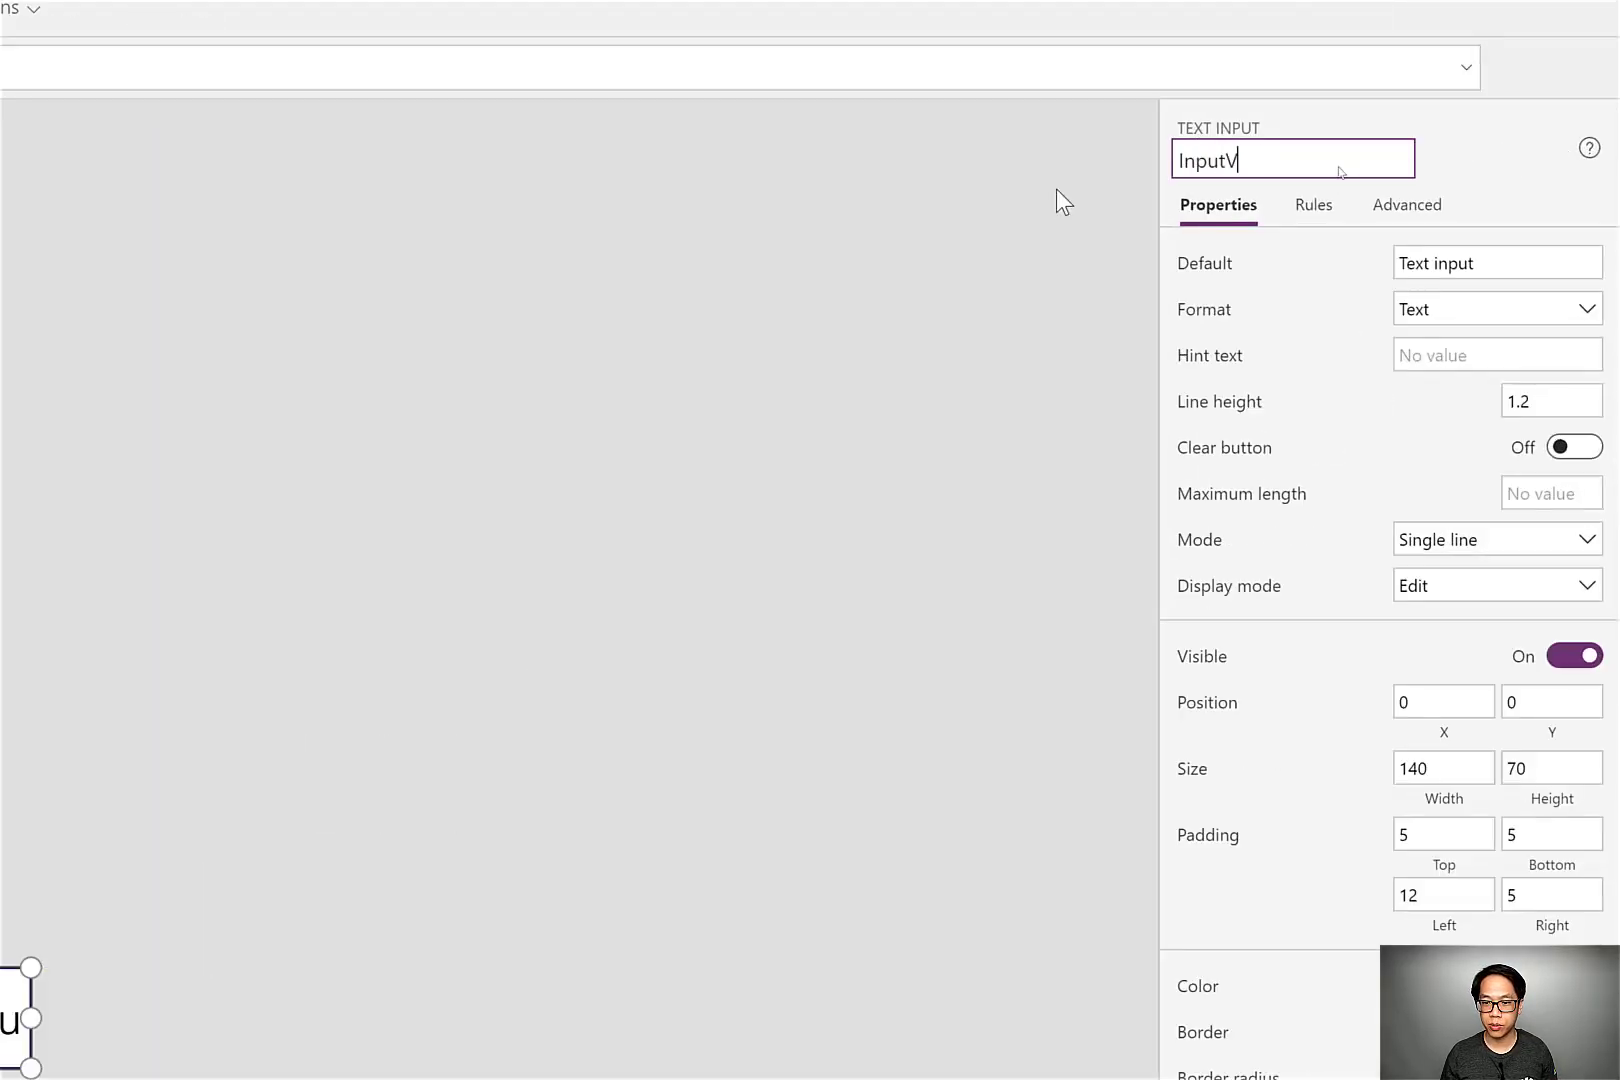
pyautogui.press('Return')
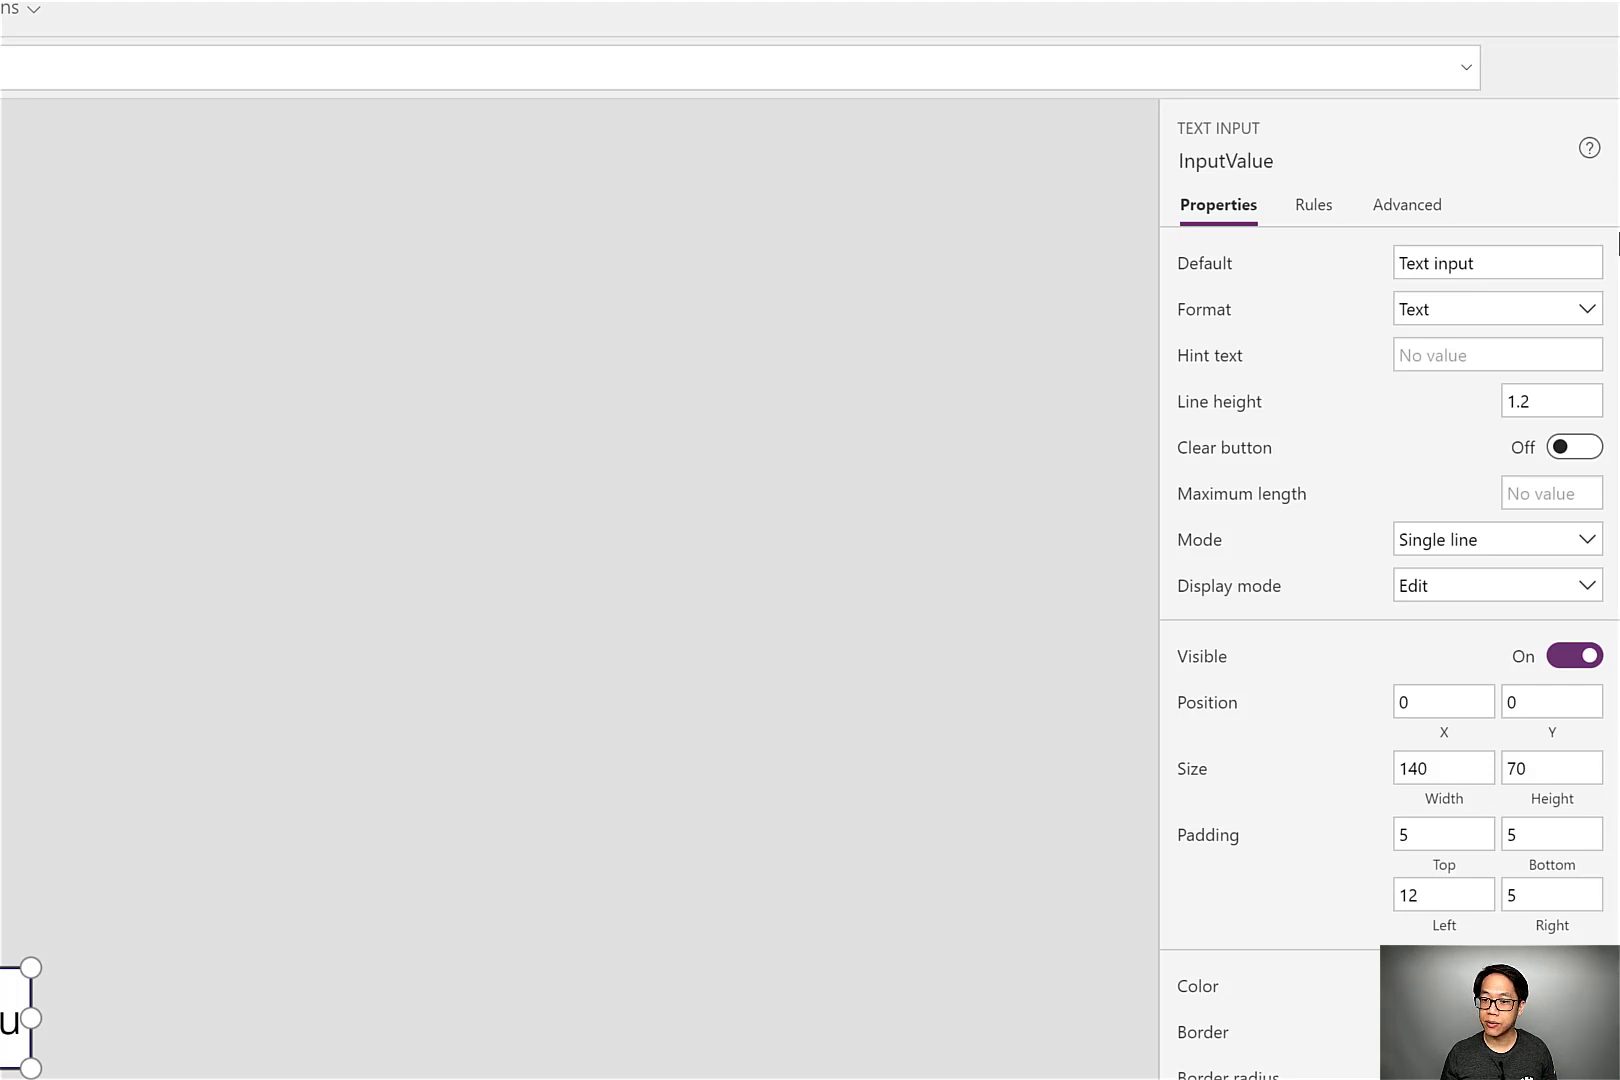
# Clear InputValue's default text and set its format to Number.
pyautogui.click(1526, 264)
pyautogui.hotkey('ctrl', 'a')
pyautogui.press('BackSpace')
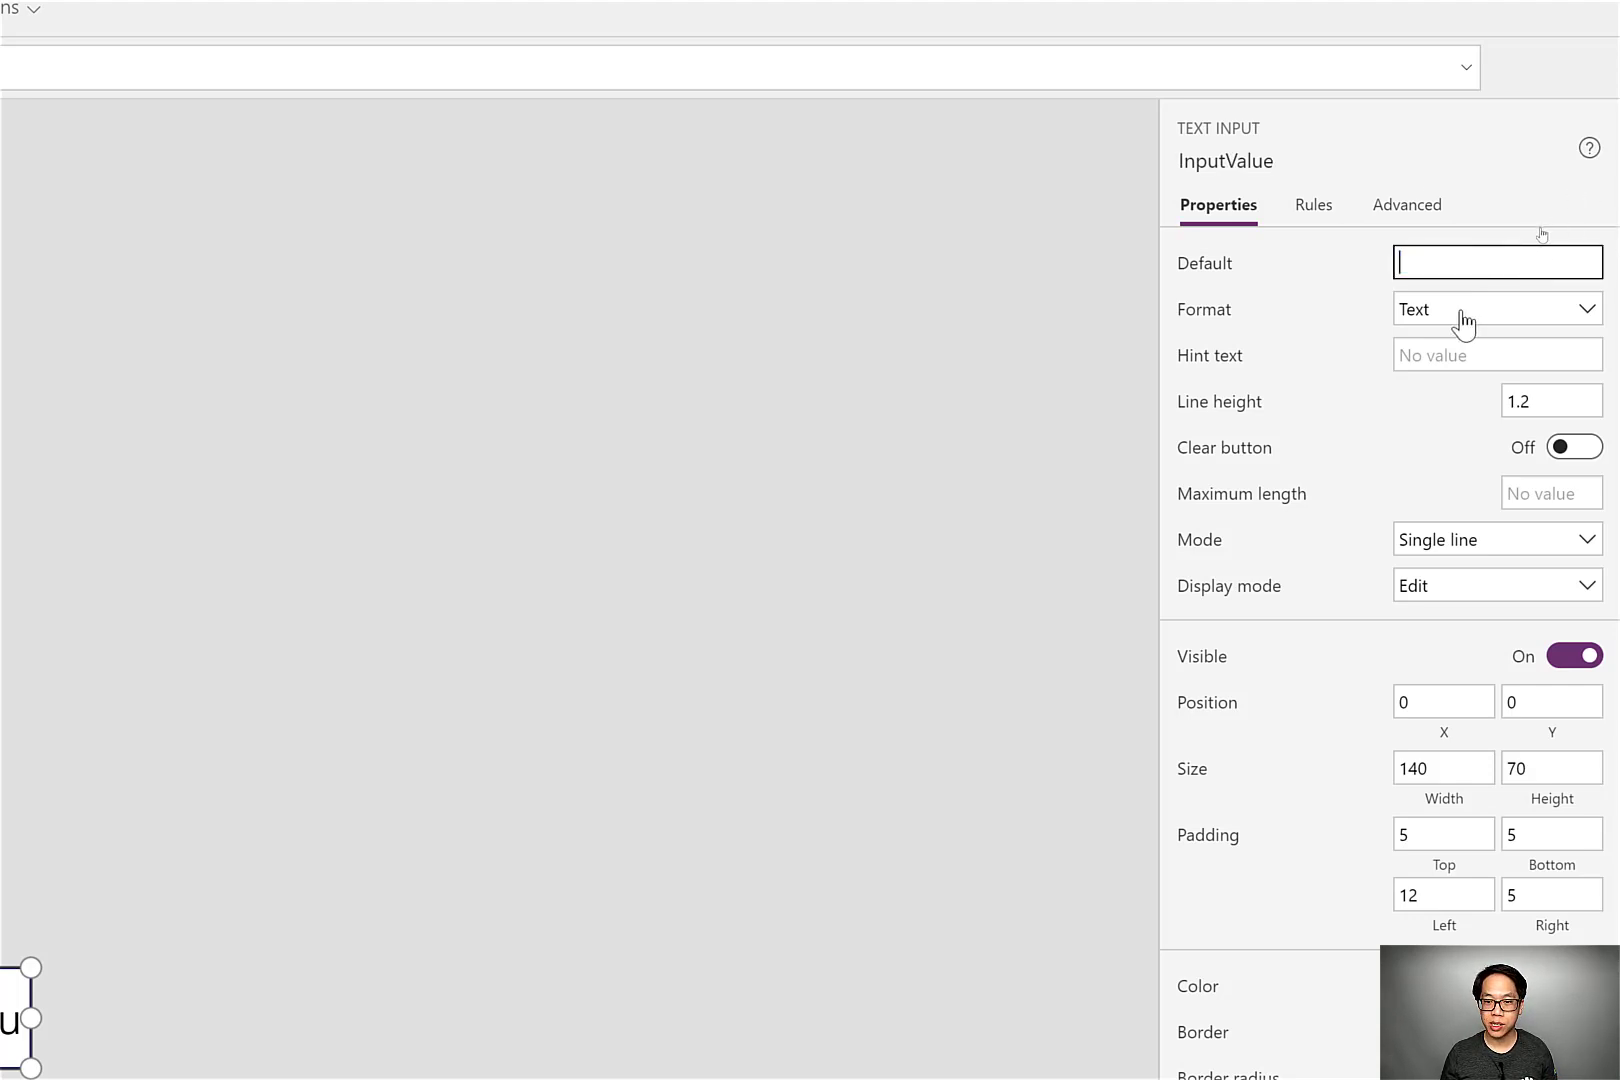
pyautogui.click(1463, 322)
pyautogui.click(1461, 350)
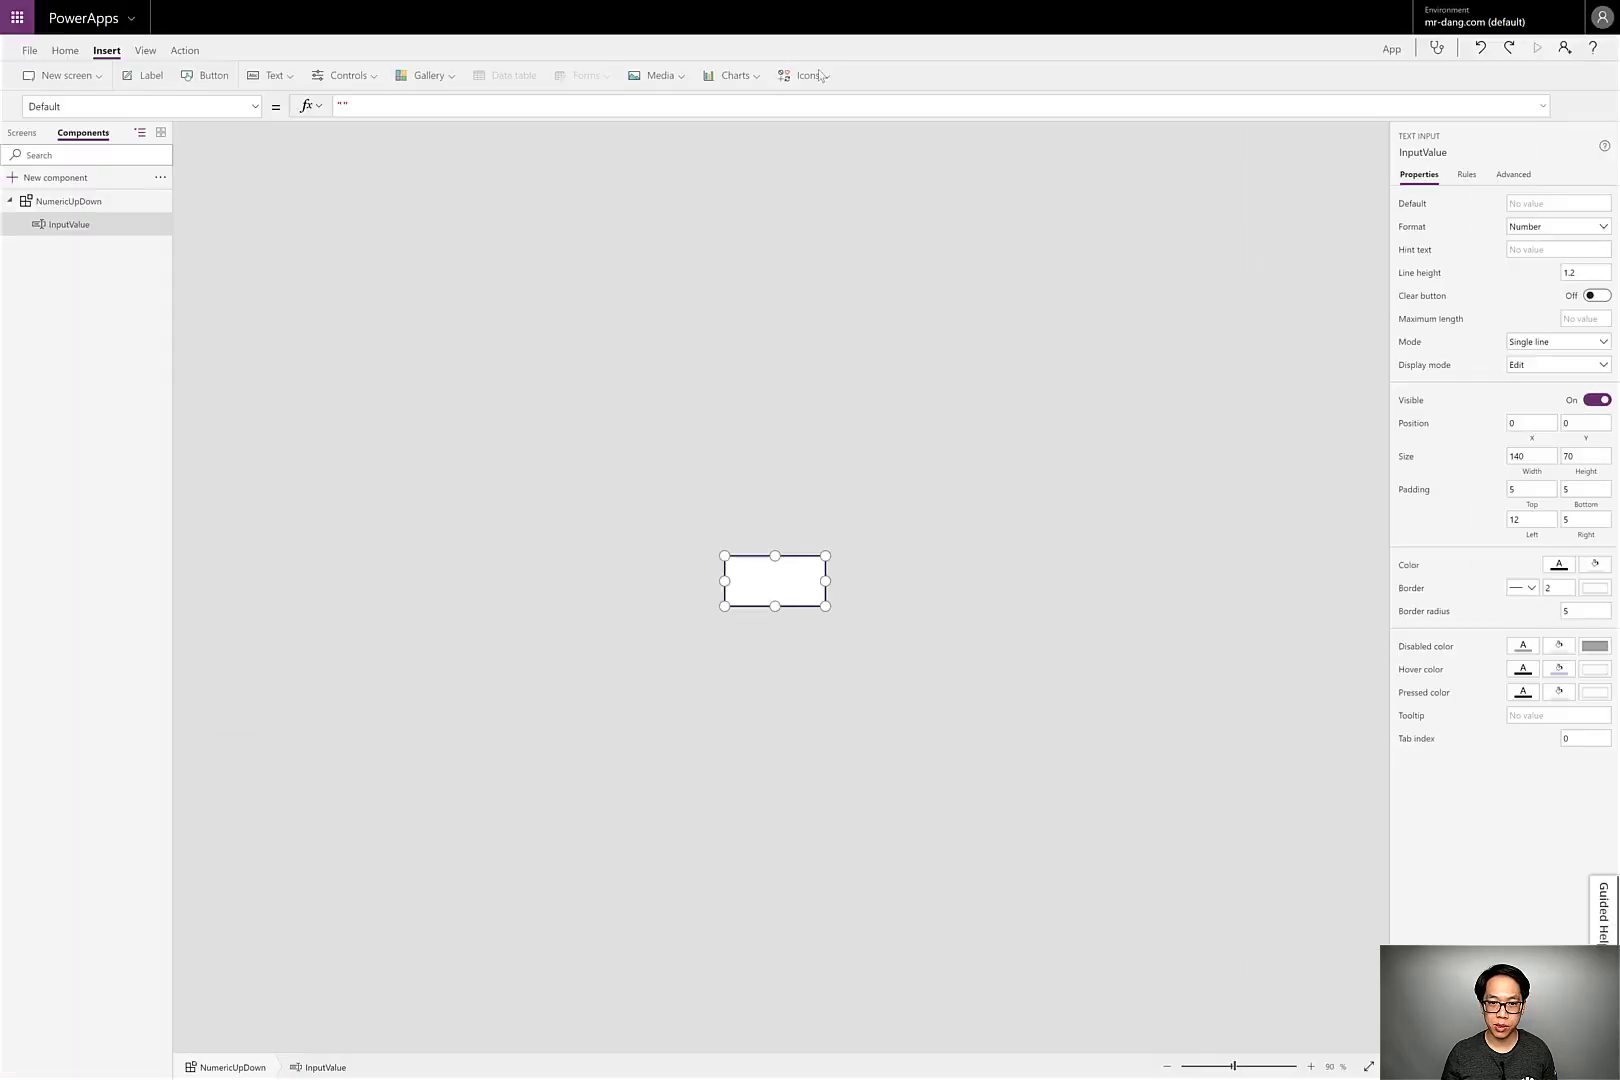
# Insert an up chevron and a down chevron icon into the component.
pyautogui.click(812, 75)
pyautogui.scroll(-1, 827, 127)
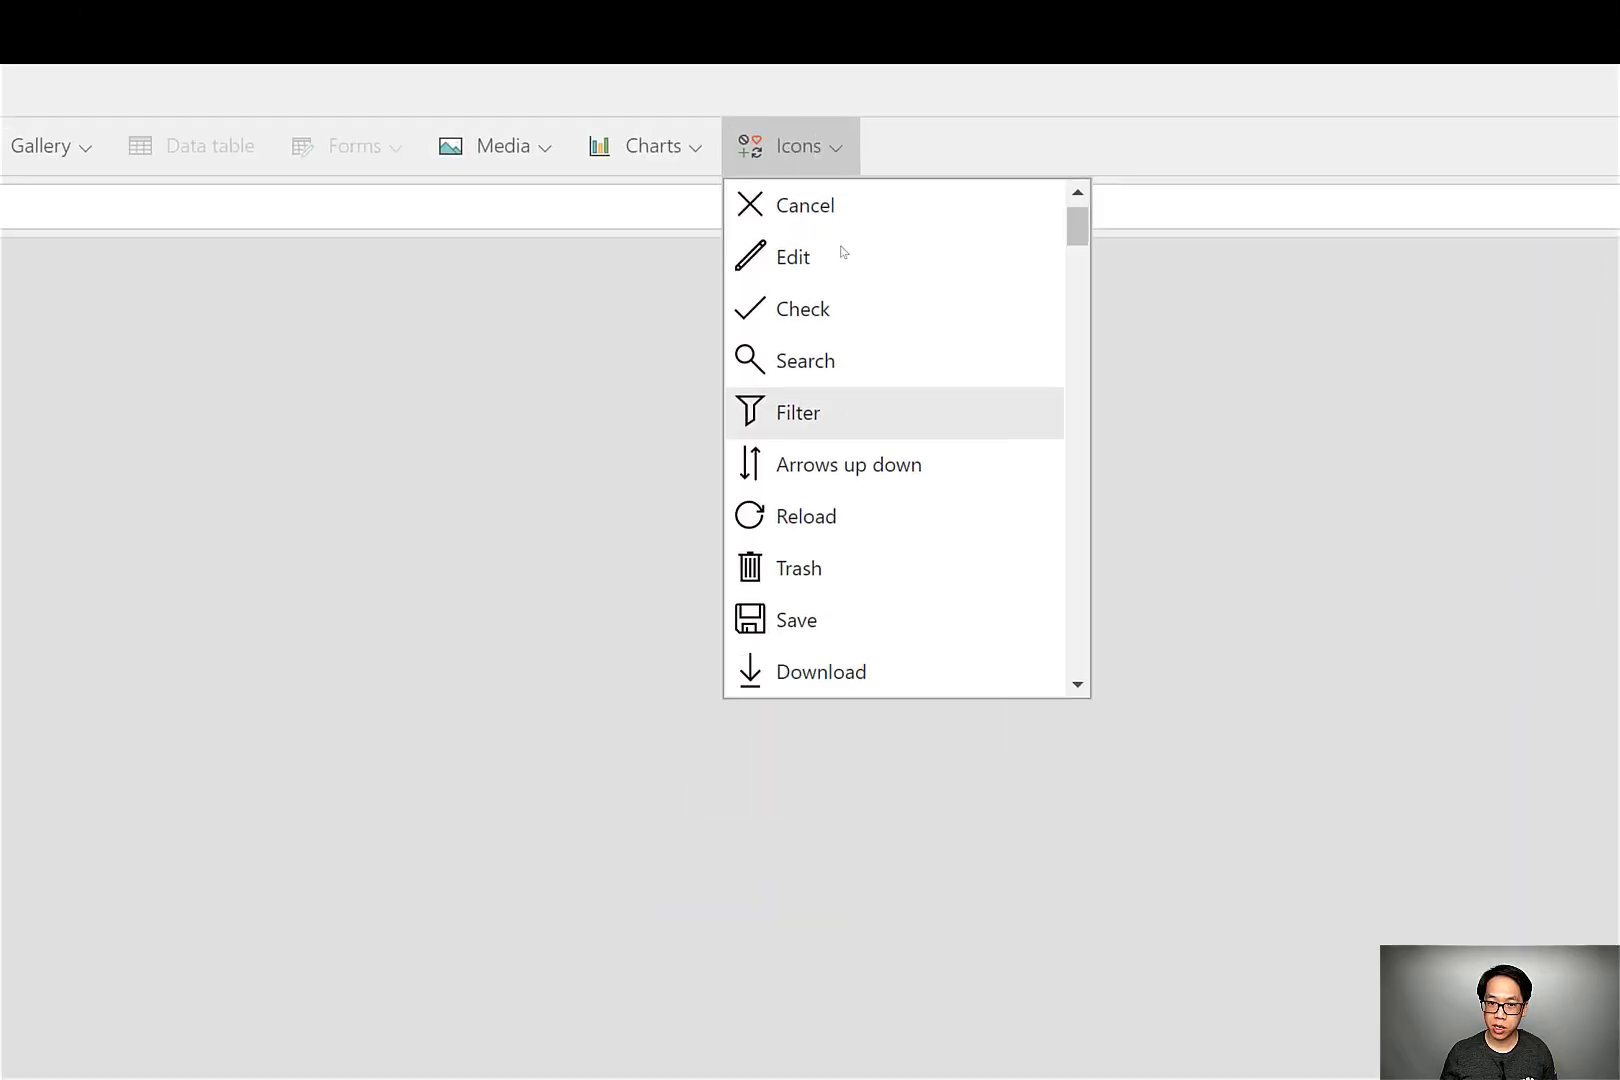
pyautogui.scroll(-10, 843, 252)
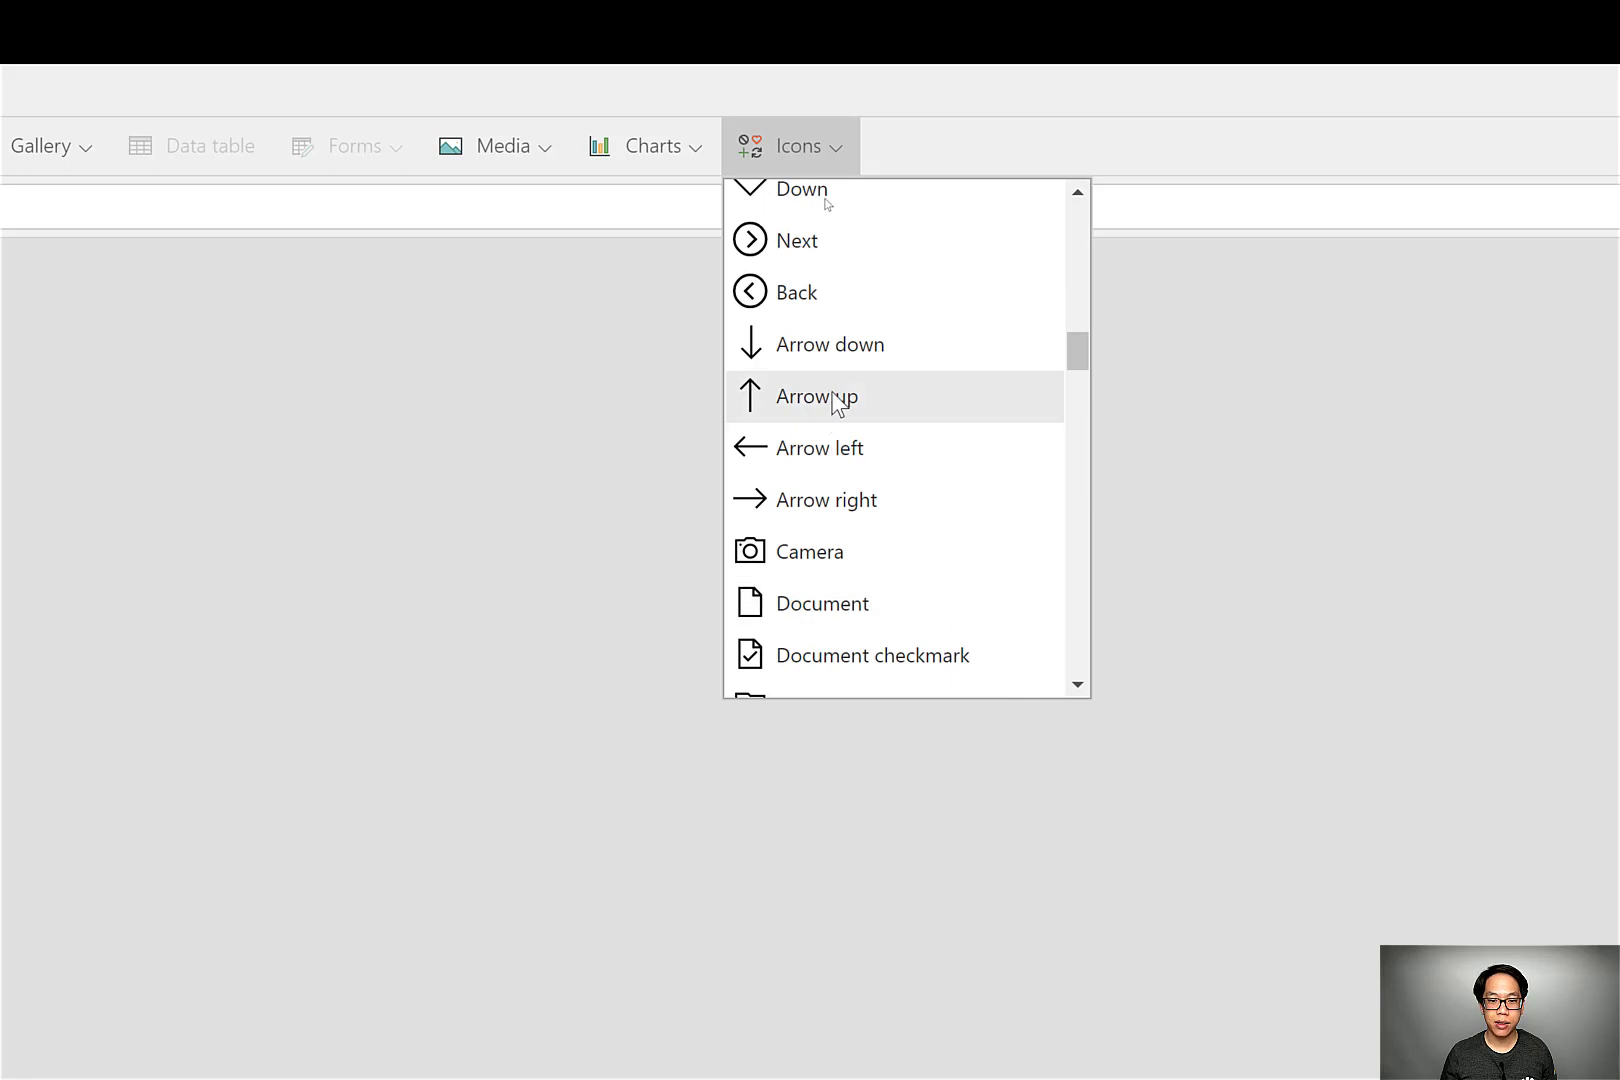
pyautogui.scroll(5, 822, 258)
pyautogui.click(815, 376)
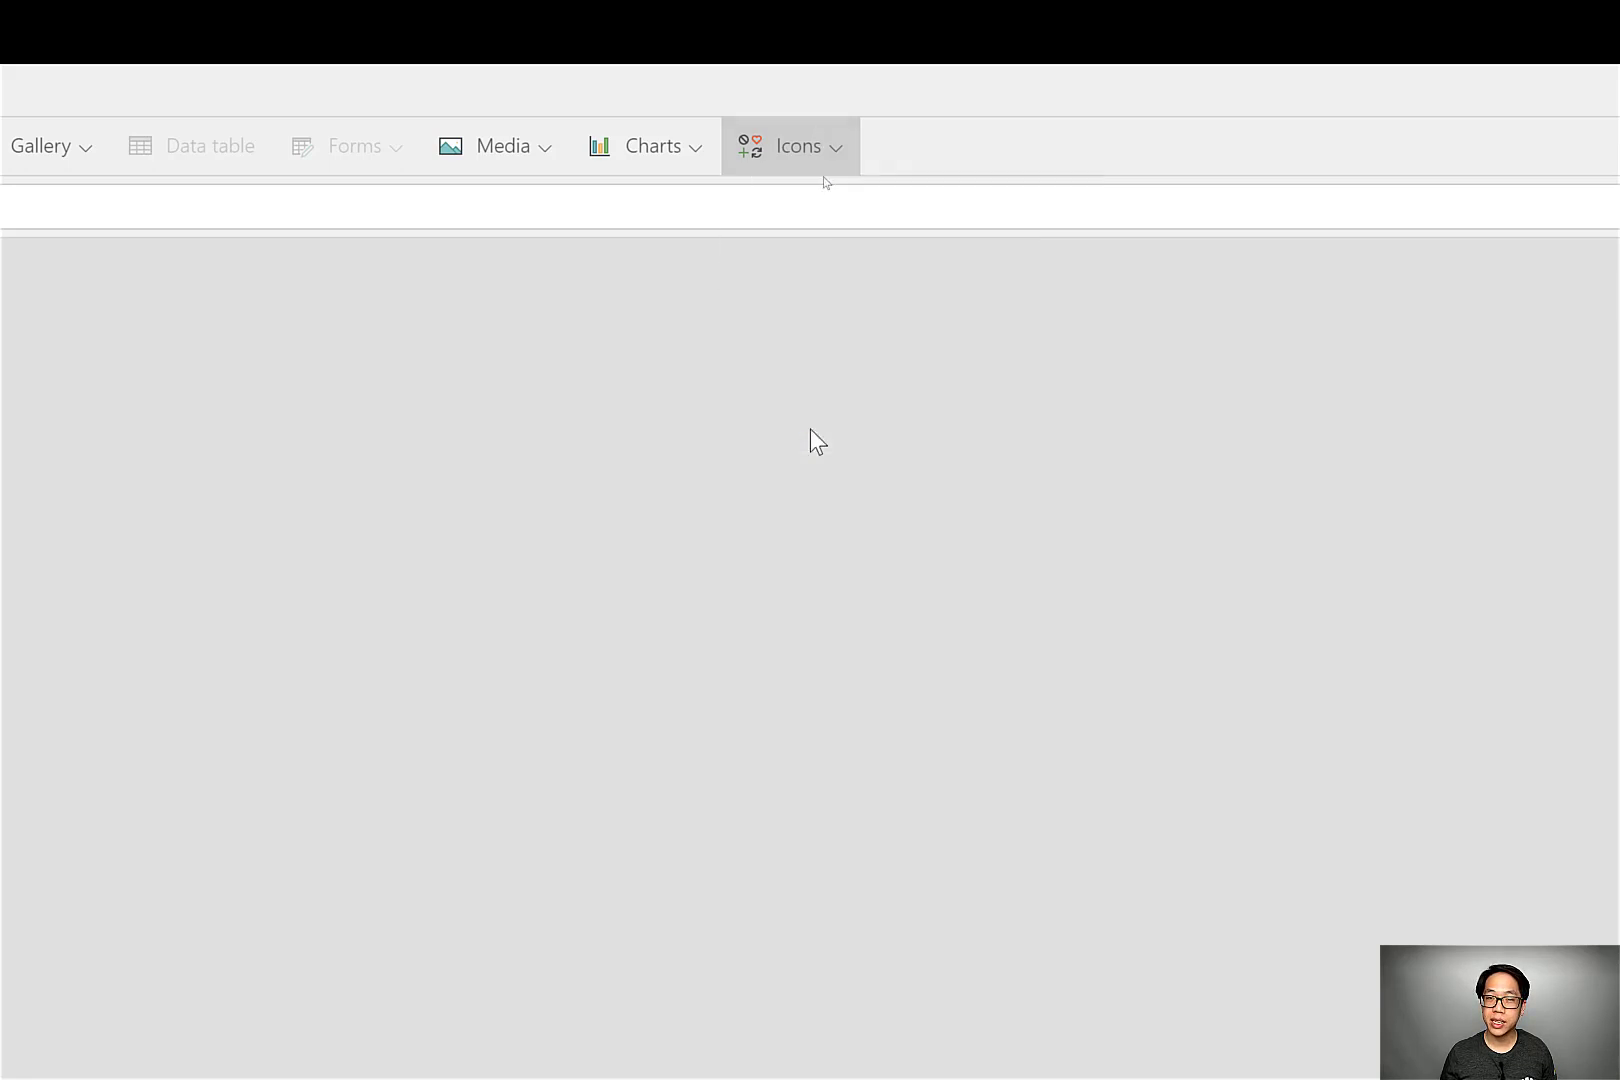
pyautogui.click(810, 152)
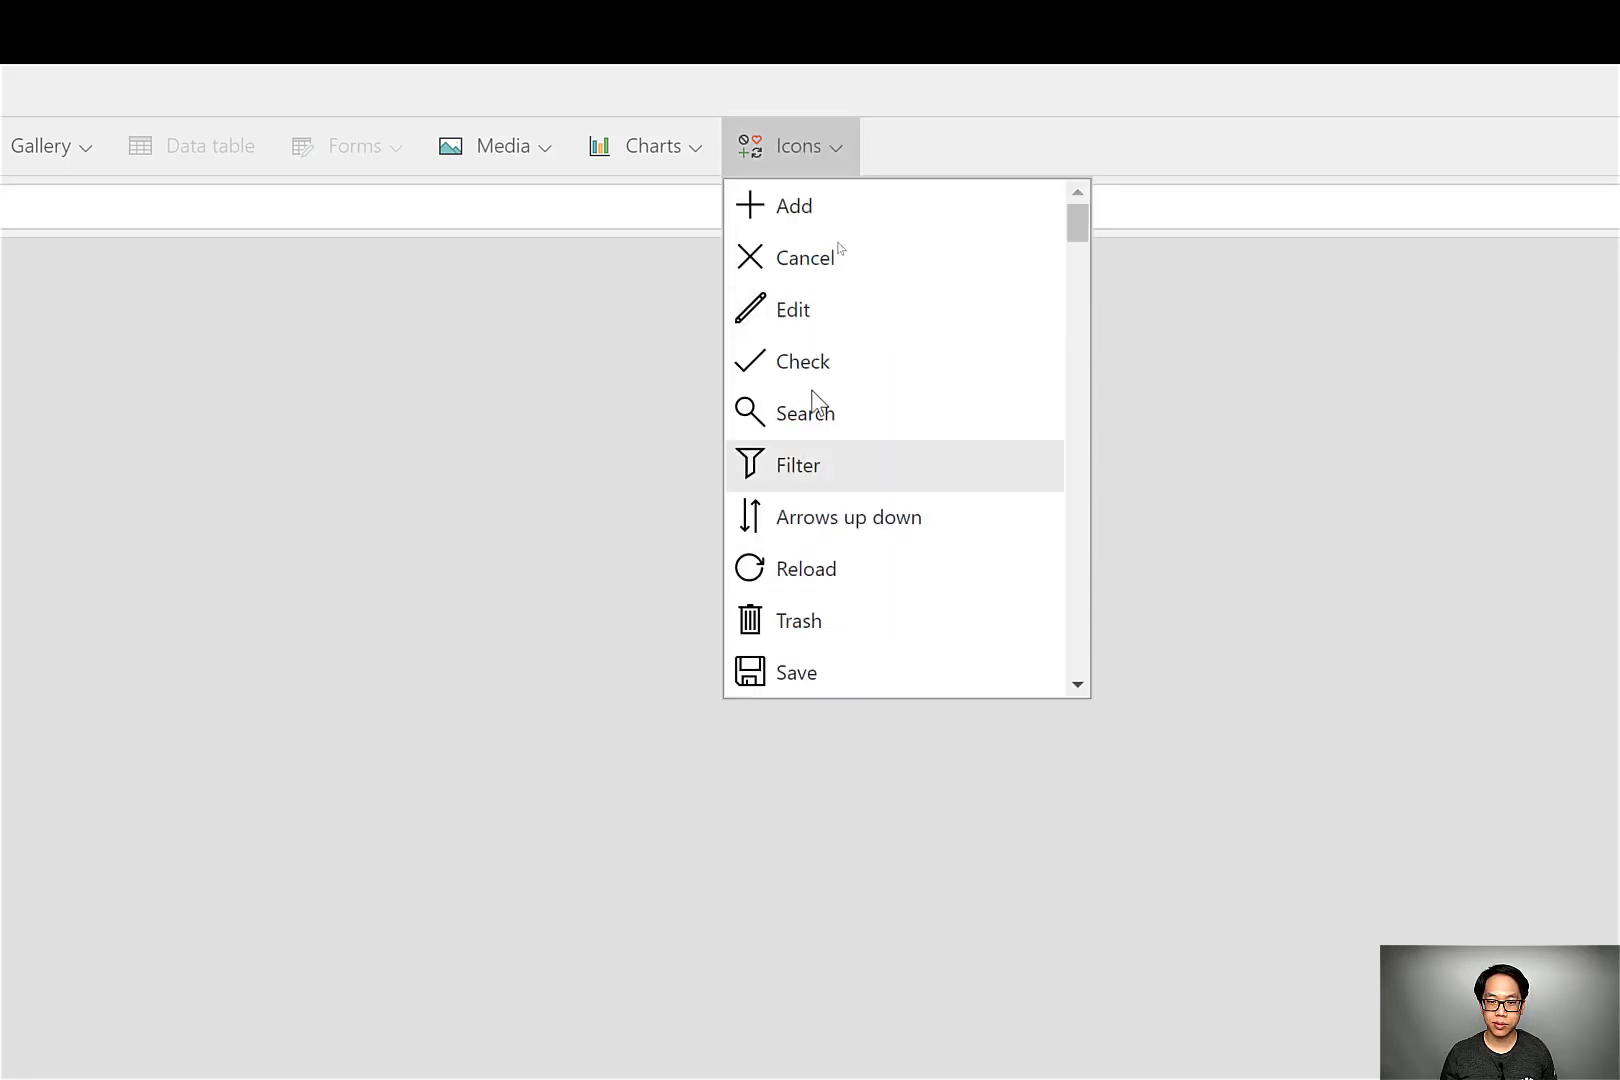
pyautogui.scroll(-6, 864, 460)
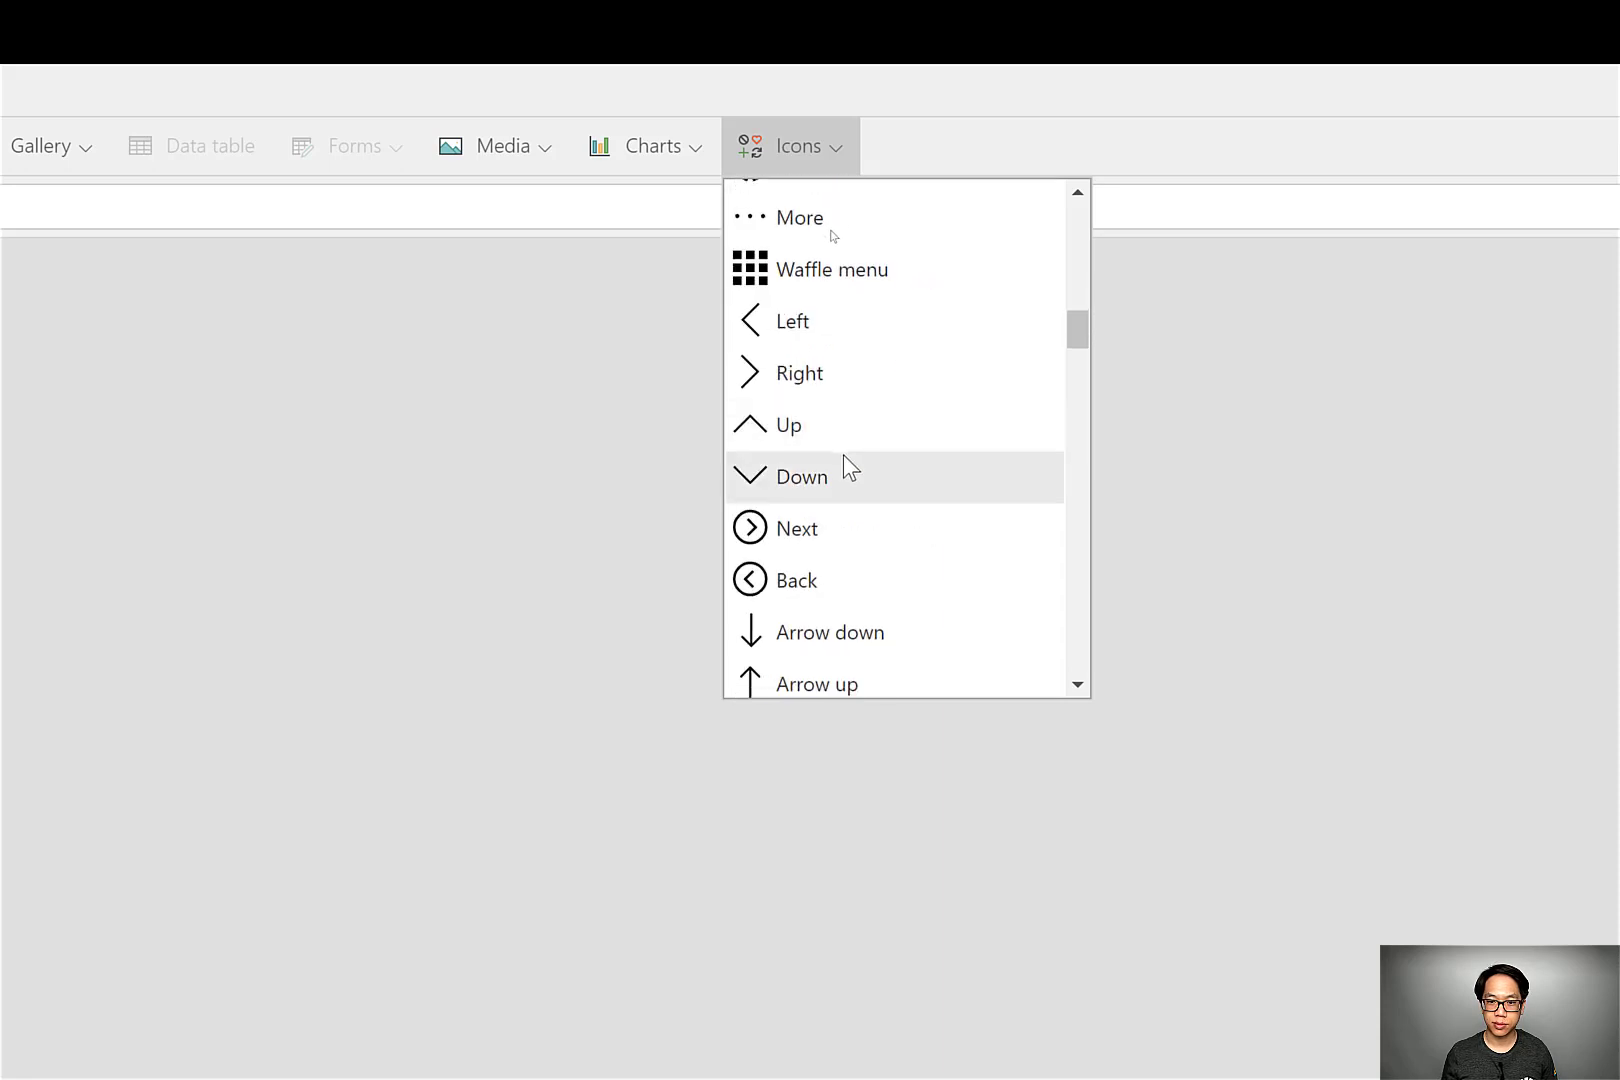
pyautogui.click(843, 458)
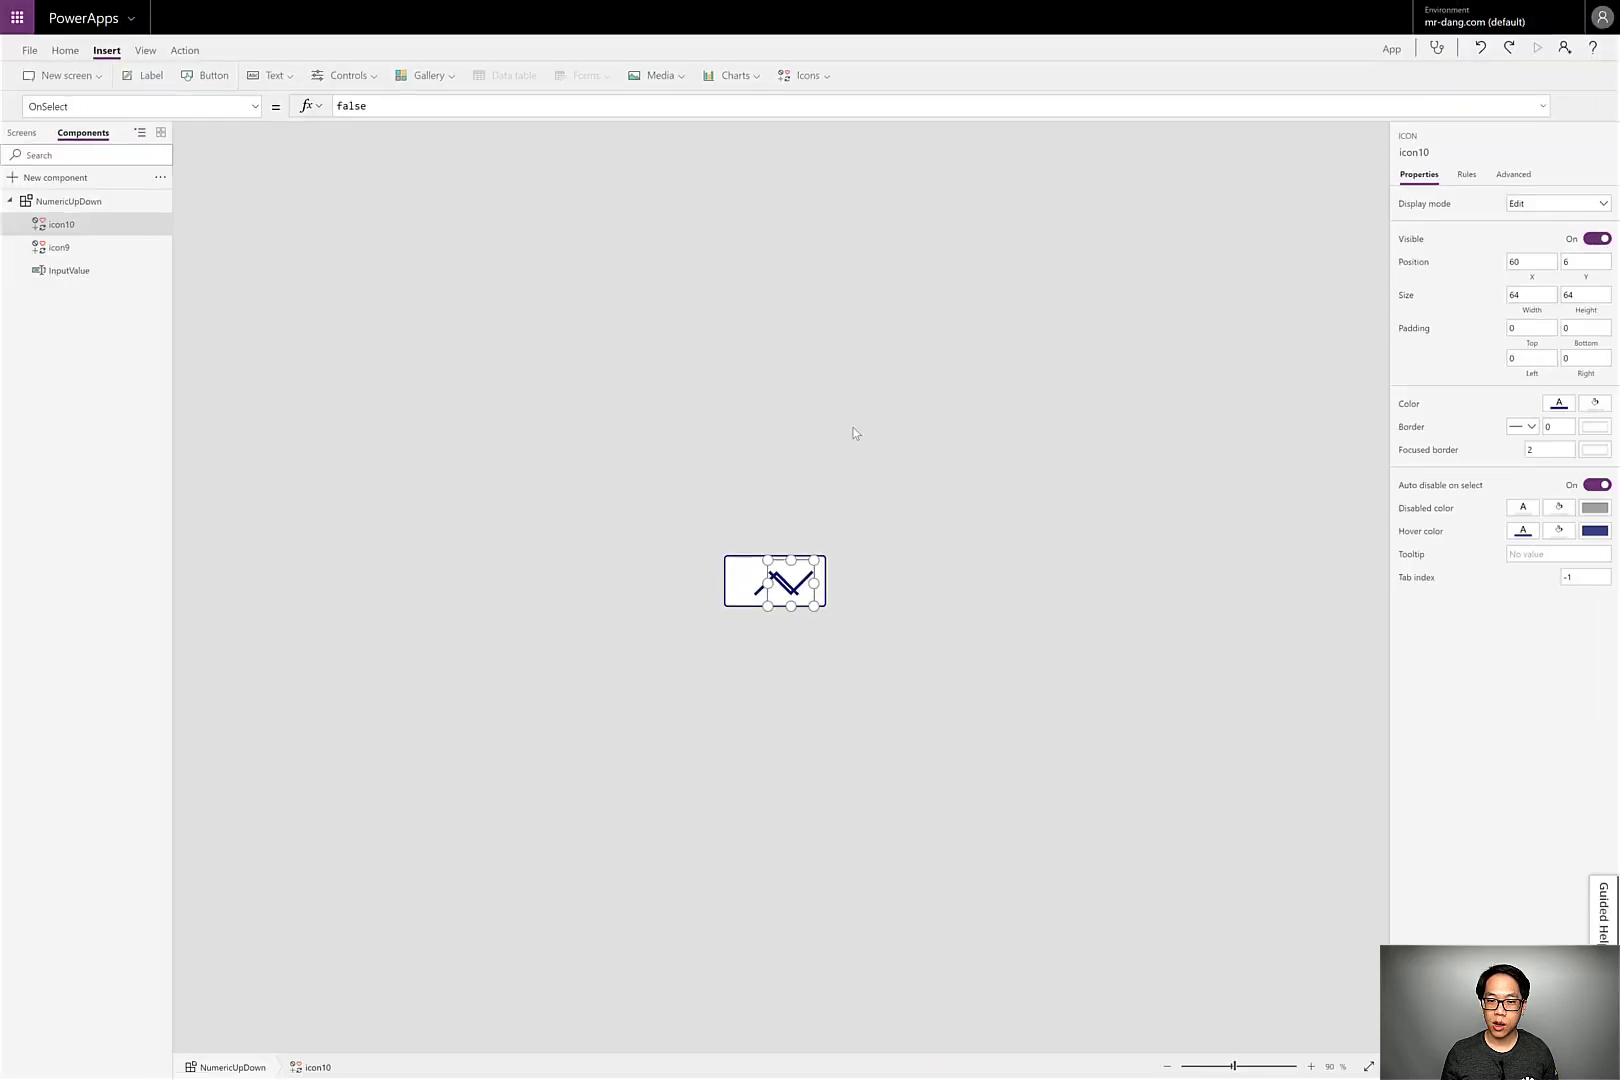
# Give both chevrons a height of 35, stacked beside InputValue.
pyautogui.keyDown('shift'); pyautogui.click(755, 582); pyautogui.keyUp('shift')
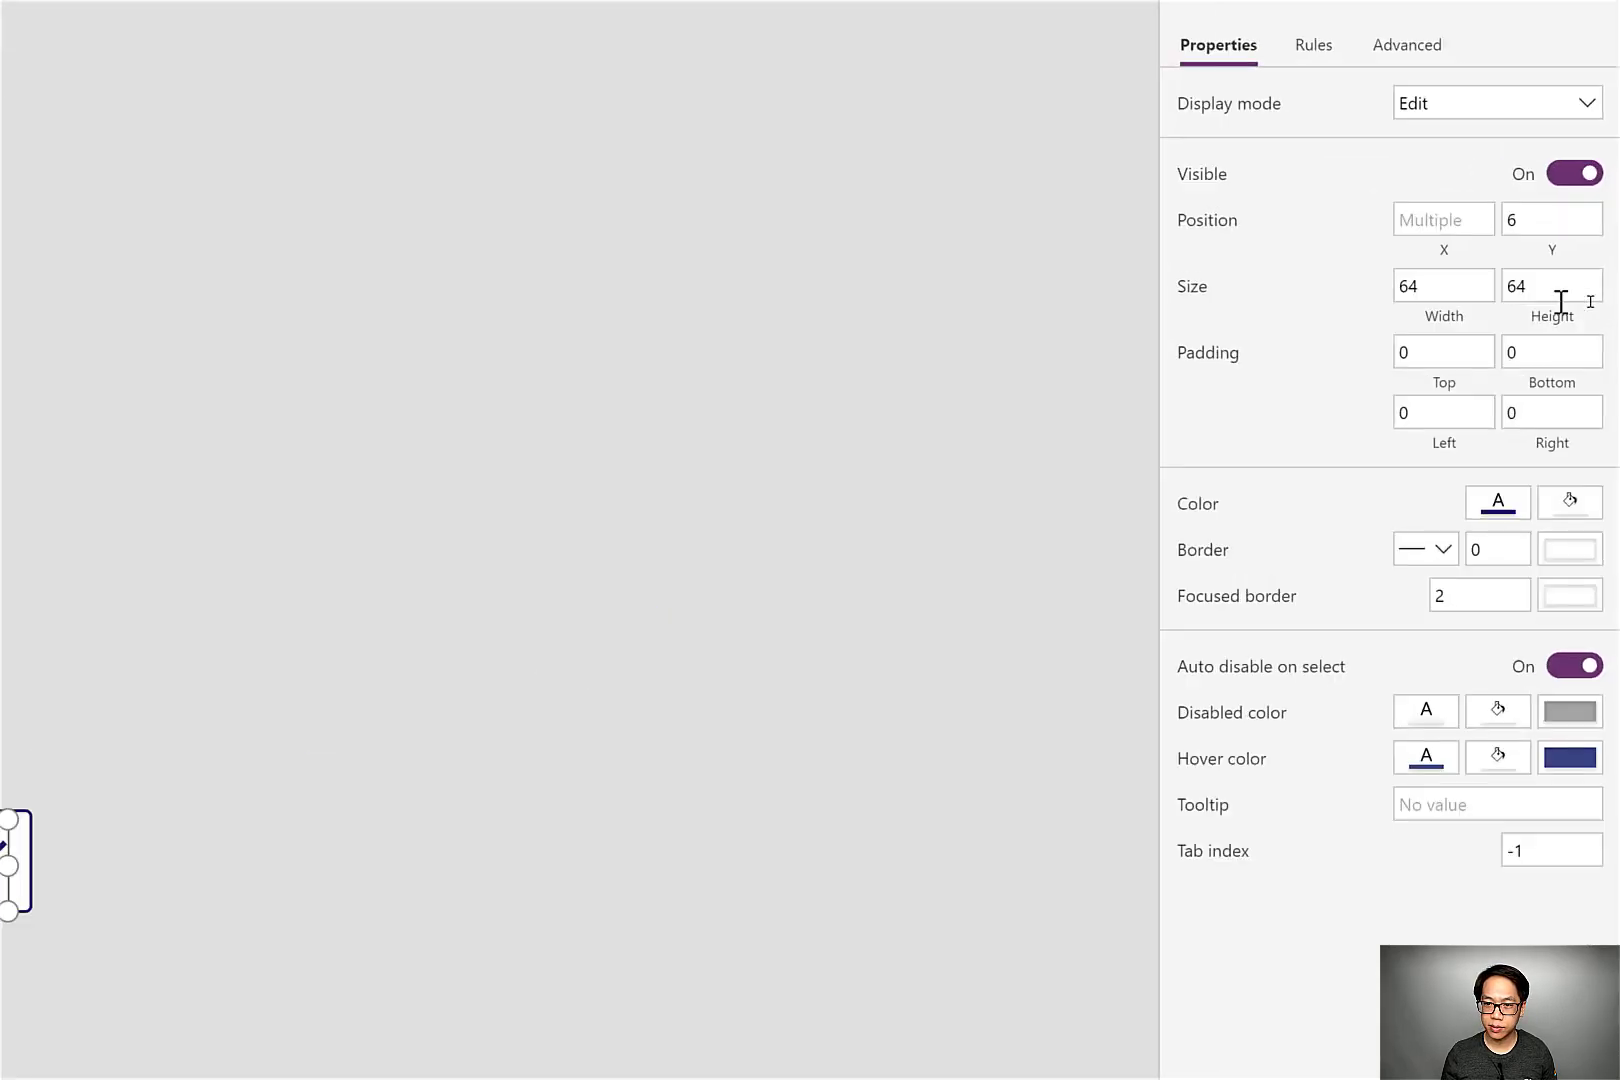
pyautogui.doubleClick(1560, 300)
pyautogui.write('35')
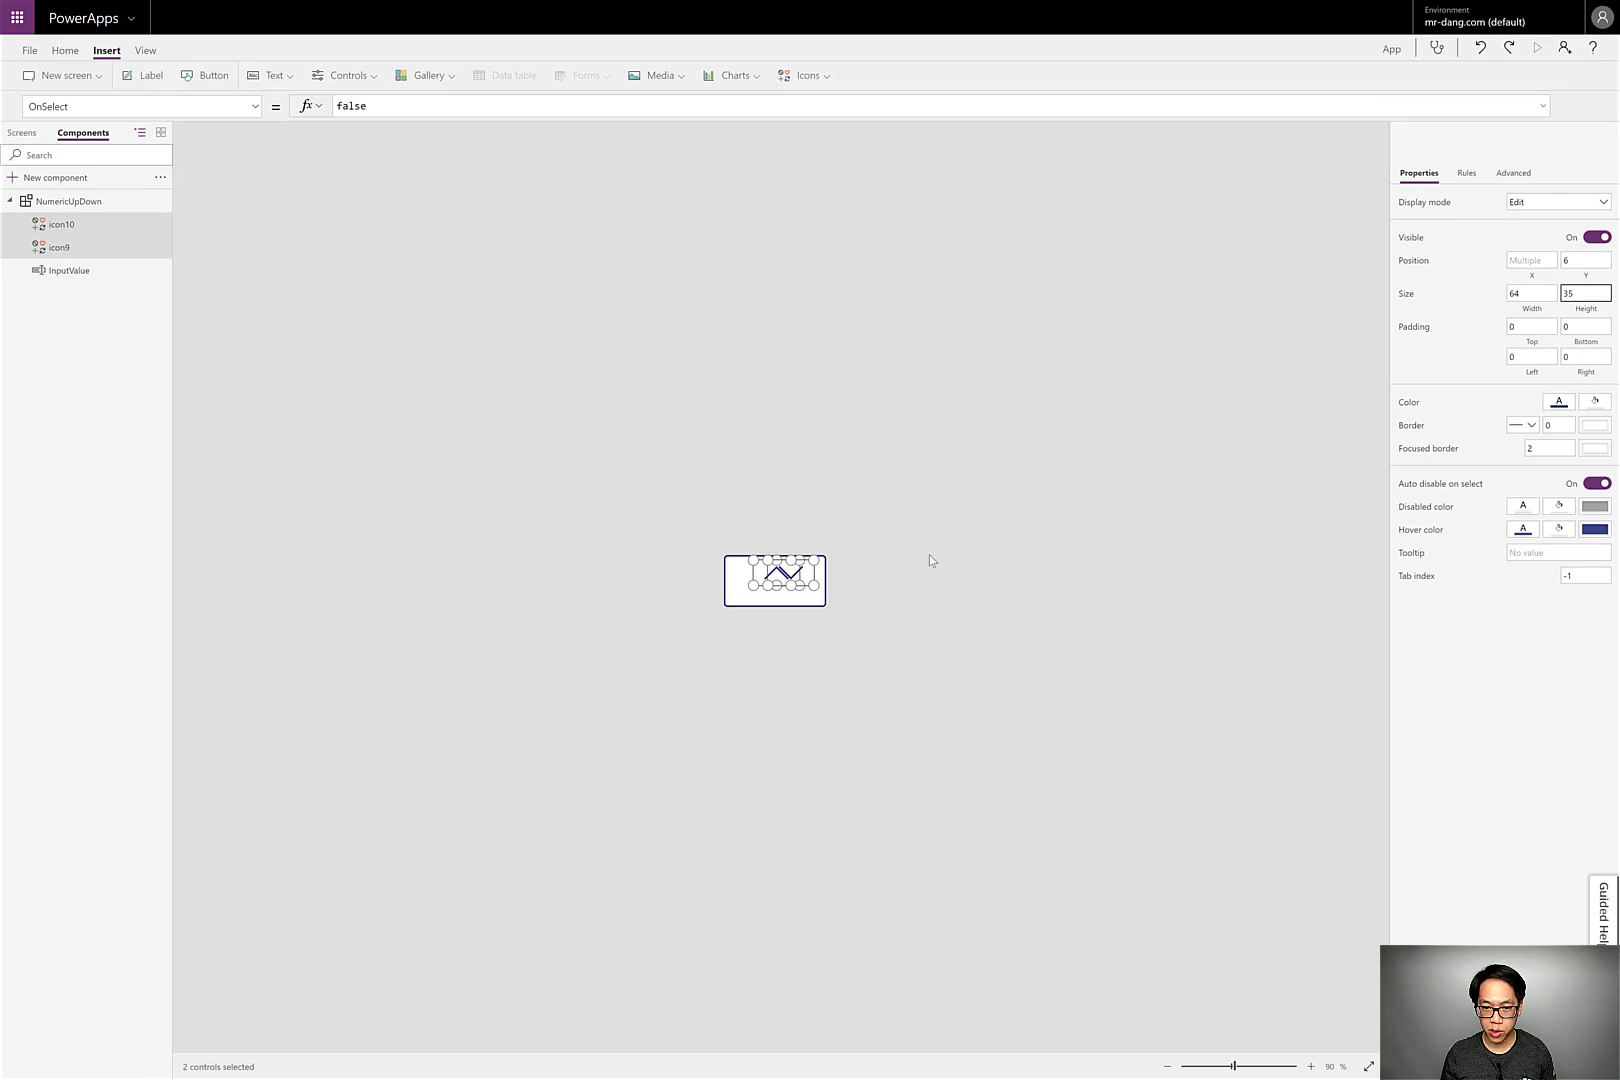
pyautogui.click(929, 559)
pyautogui.click(803, 590)
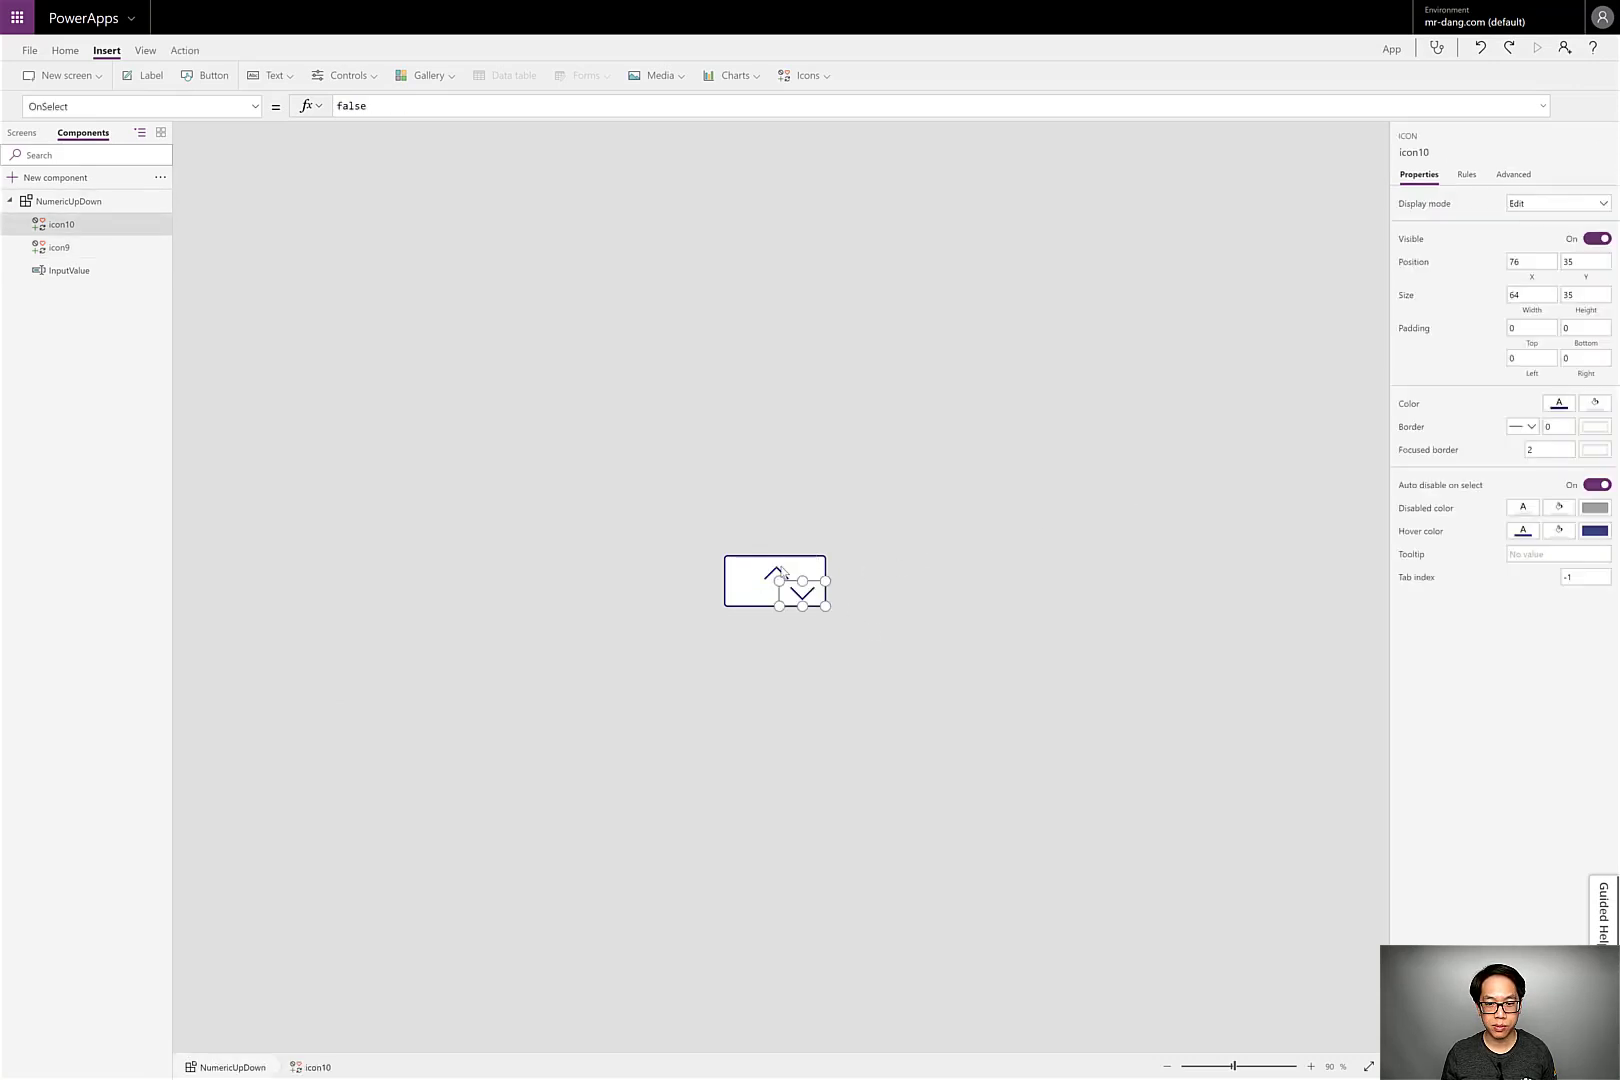
pyautogui.click(924, 565)
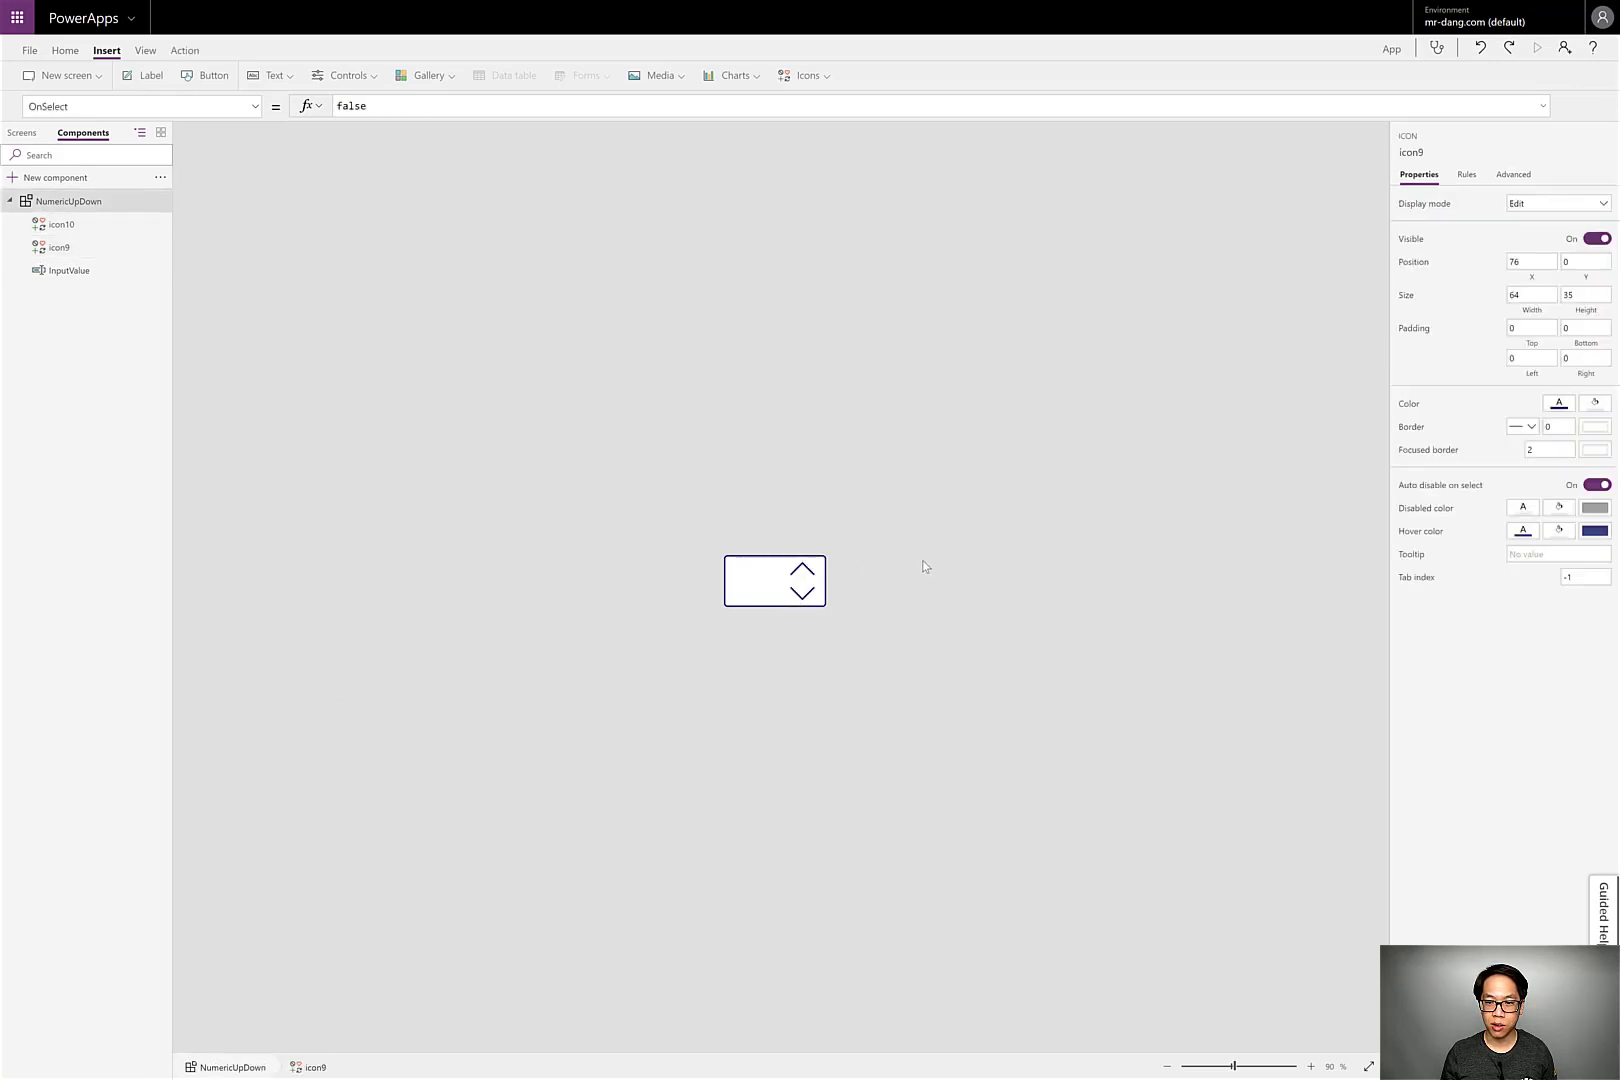
# Apply the Office Blue theme.
pyautogui.click(65, 52)
pyautogui.click(150, 75)
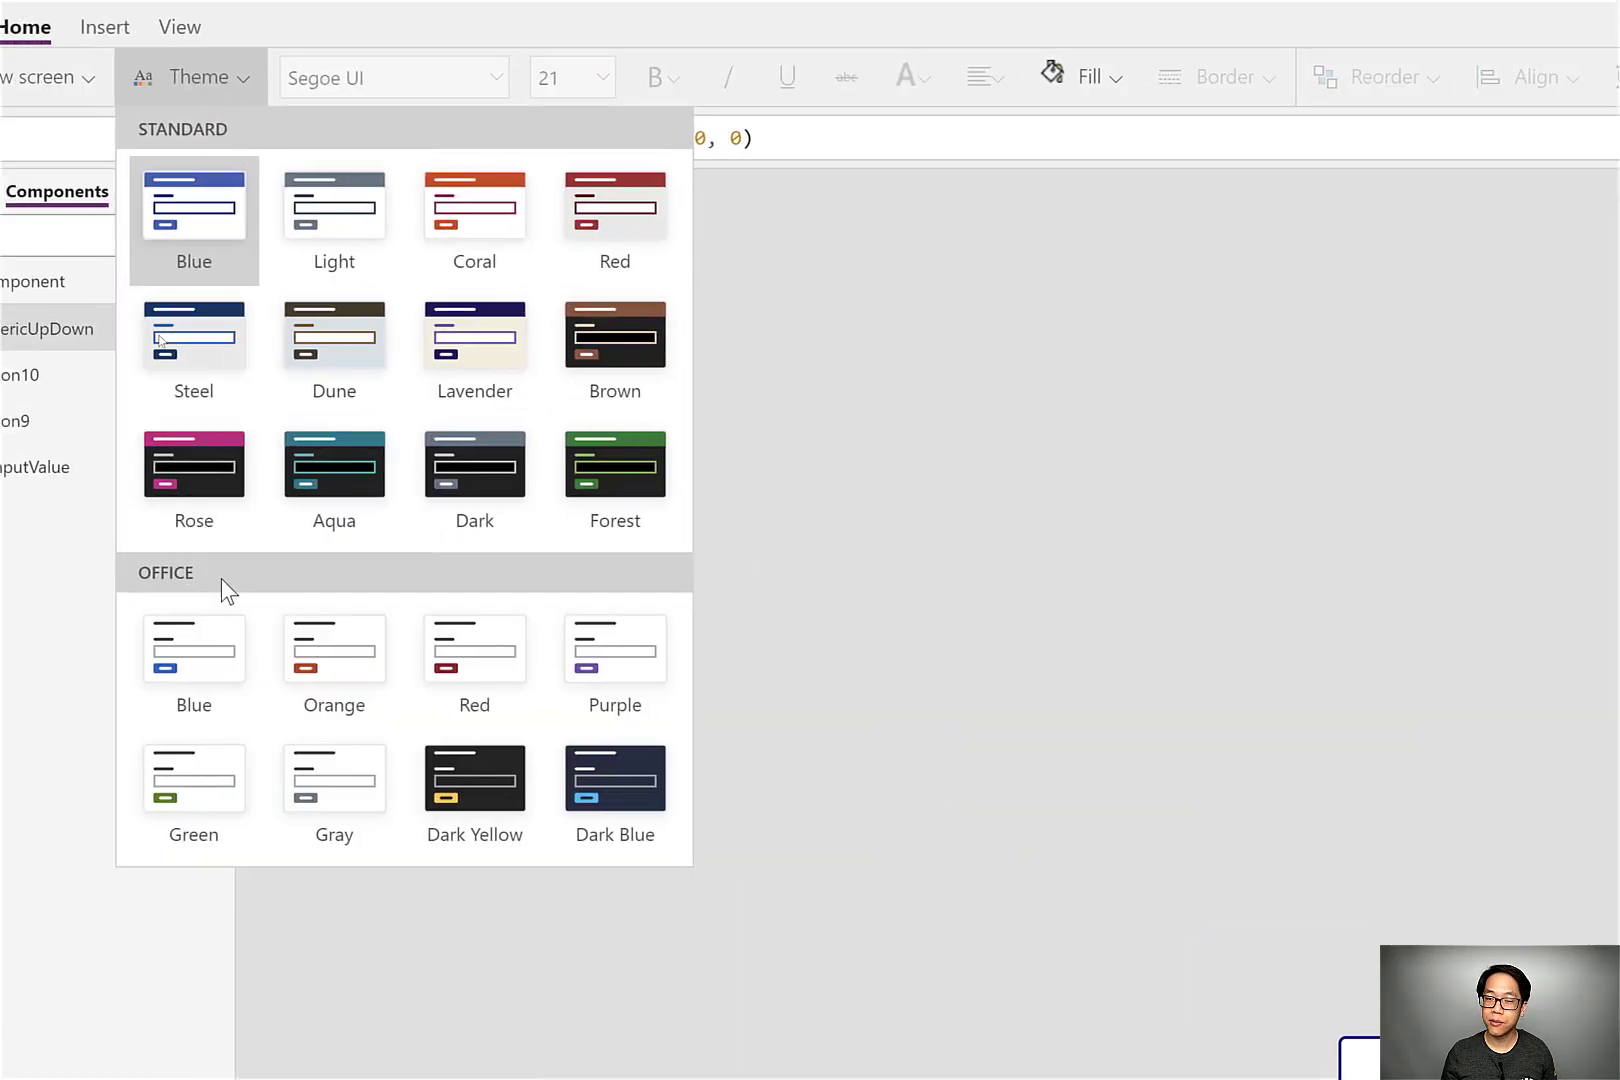
pyautogui.click(206, 626)
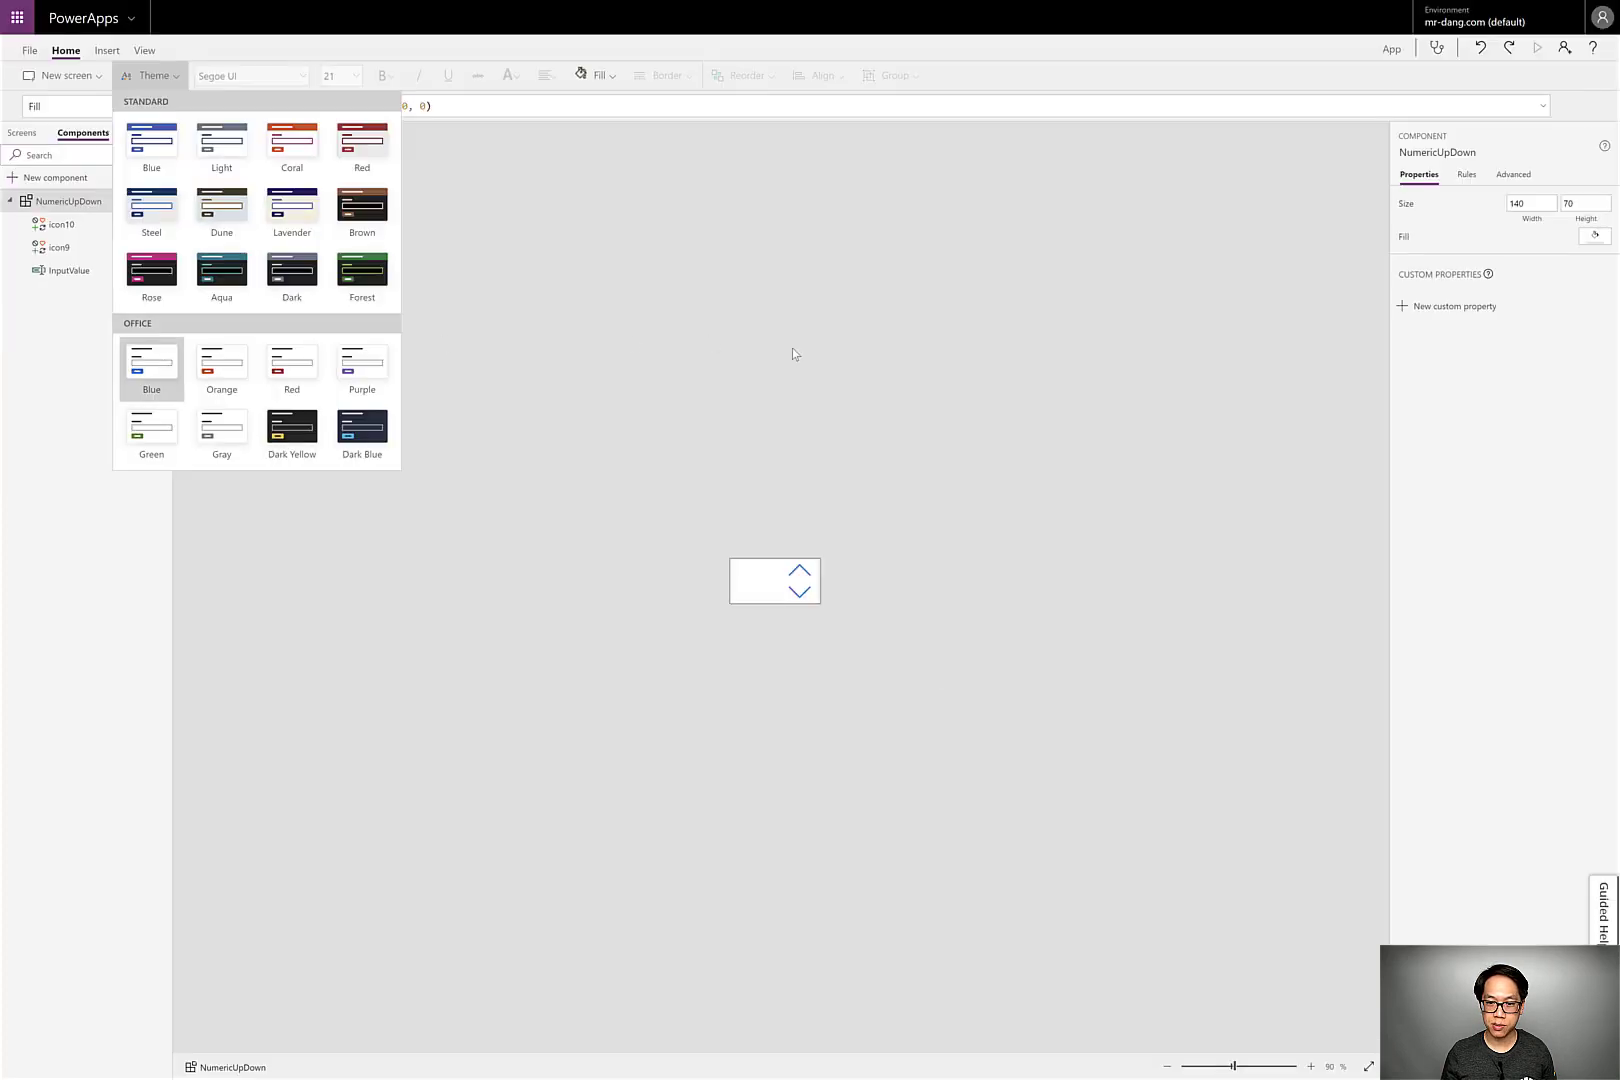
pyautogui.click(793, 348)
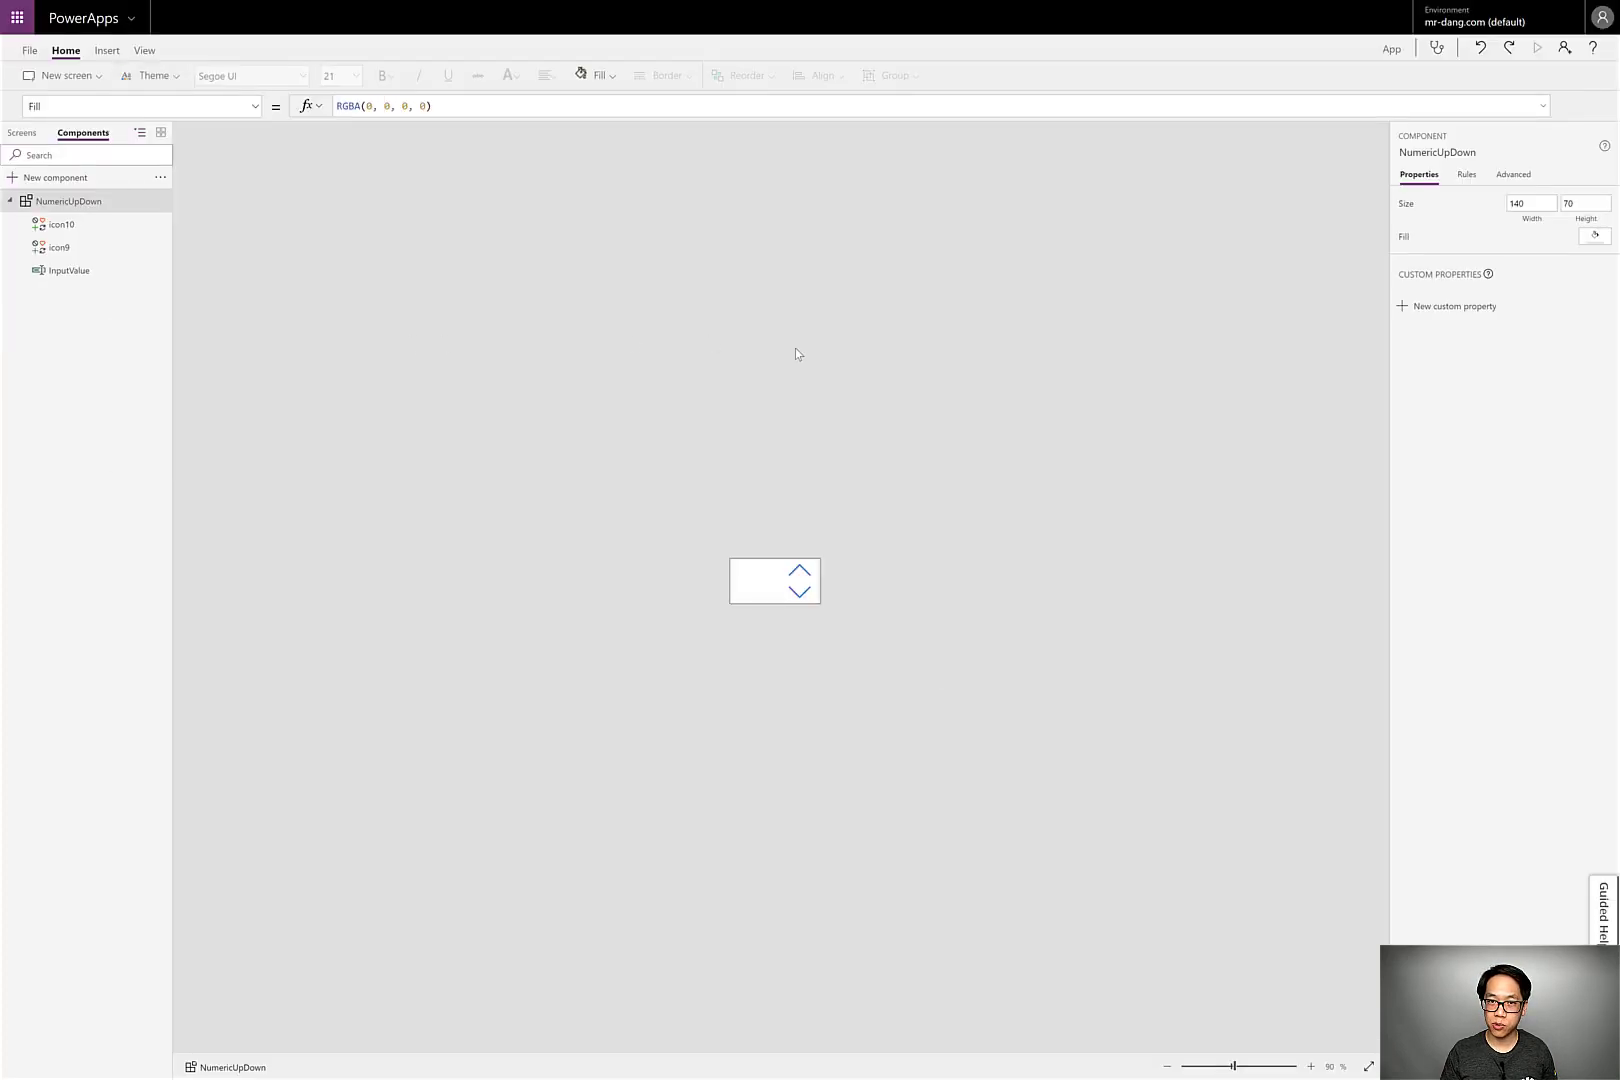
# Select InputValue and choose its OnChange property.
pyautogui.click(760, 573)
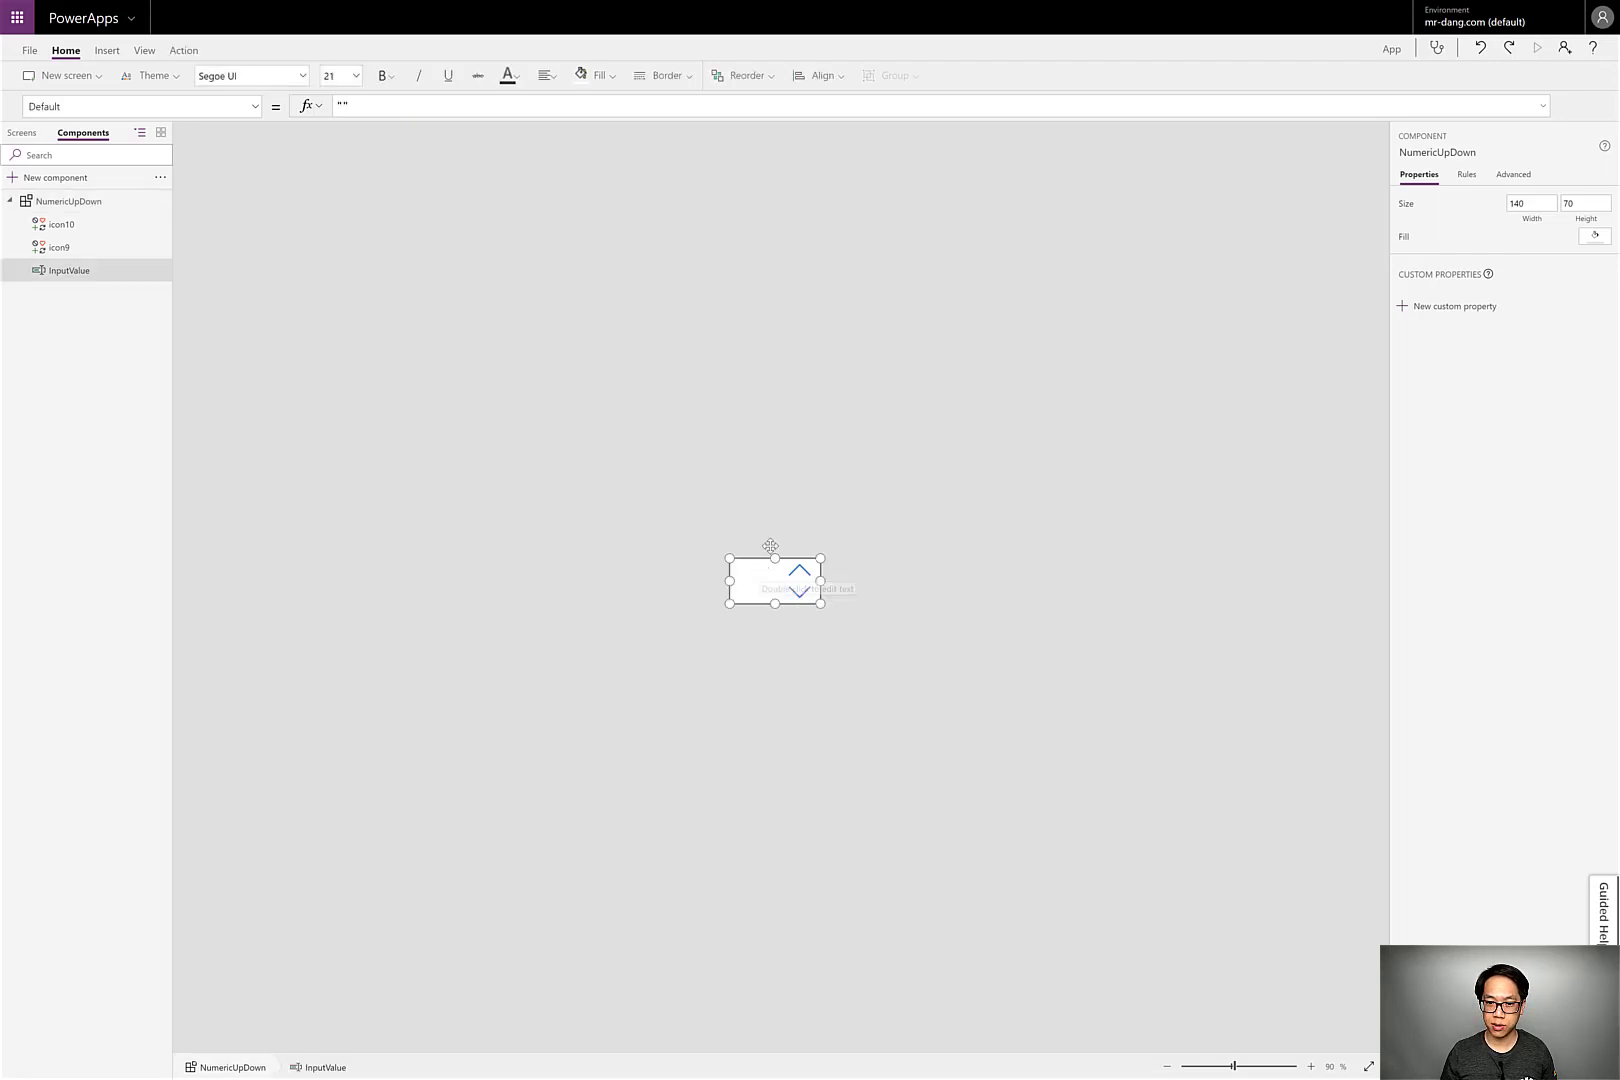
pyautogui.click(244, 110)
pyautogui.scroll(-3, 180, 224)
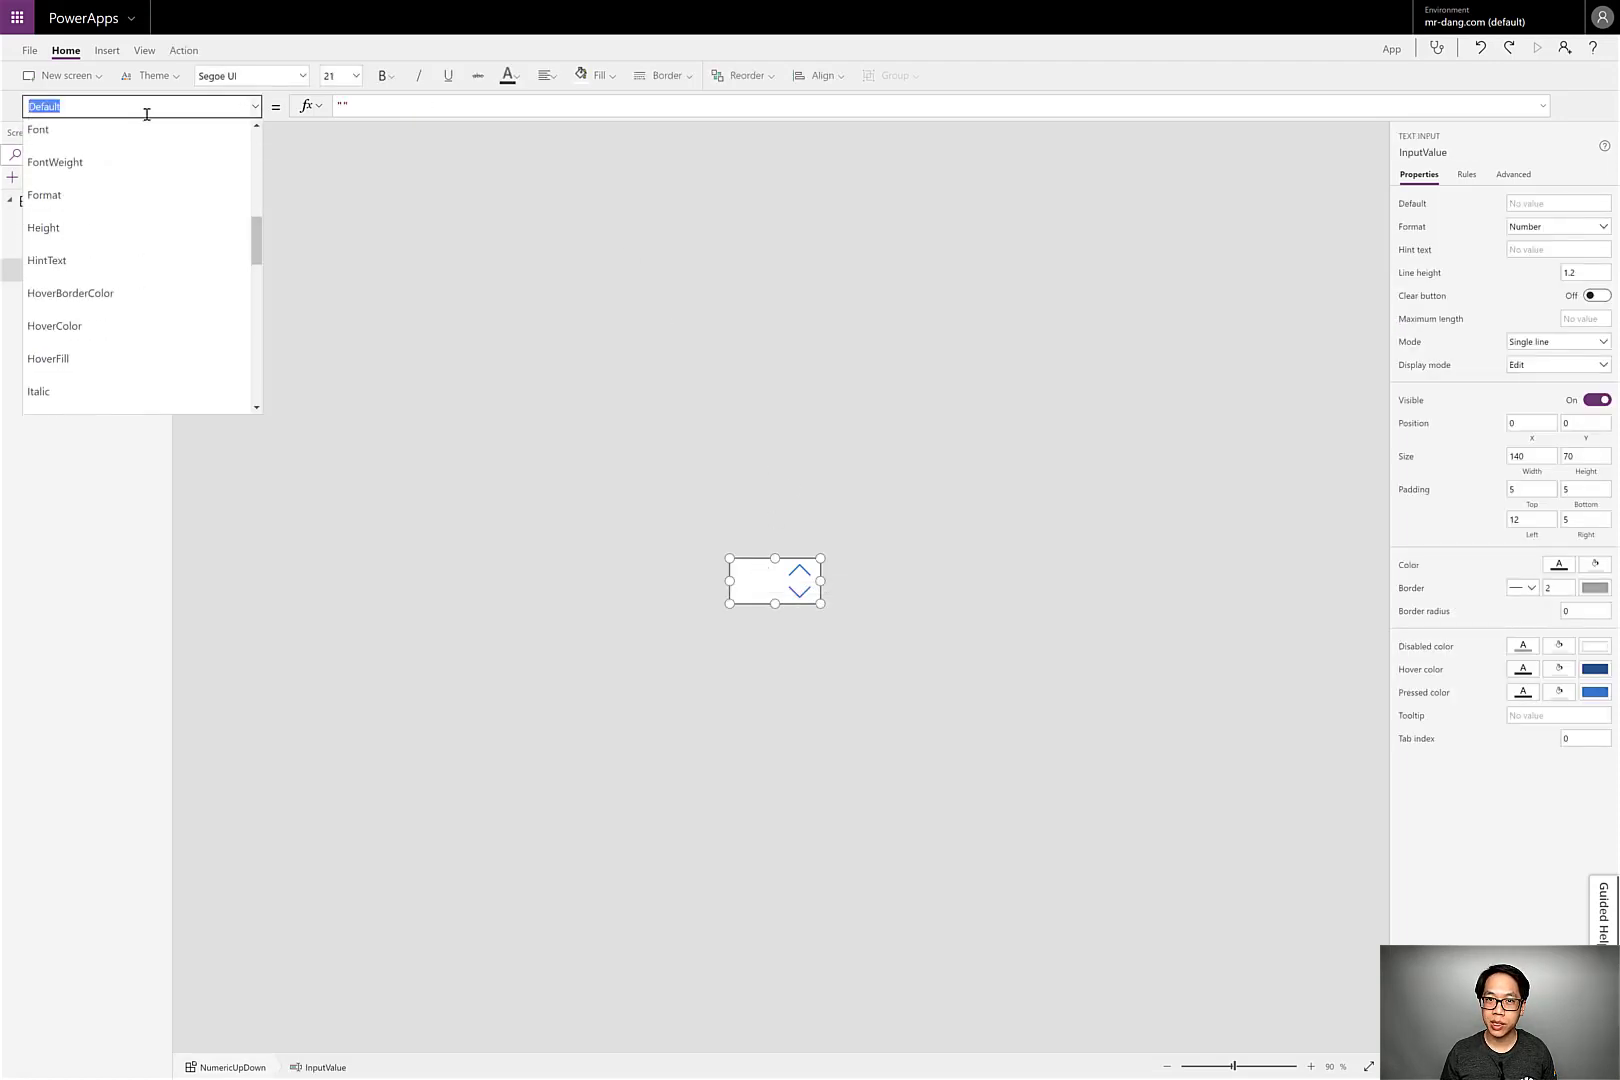
pyautogui.write('onch')
pyautogui.press('Return')
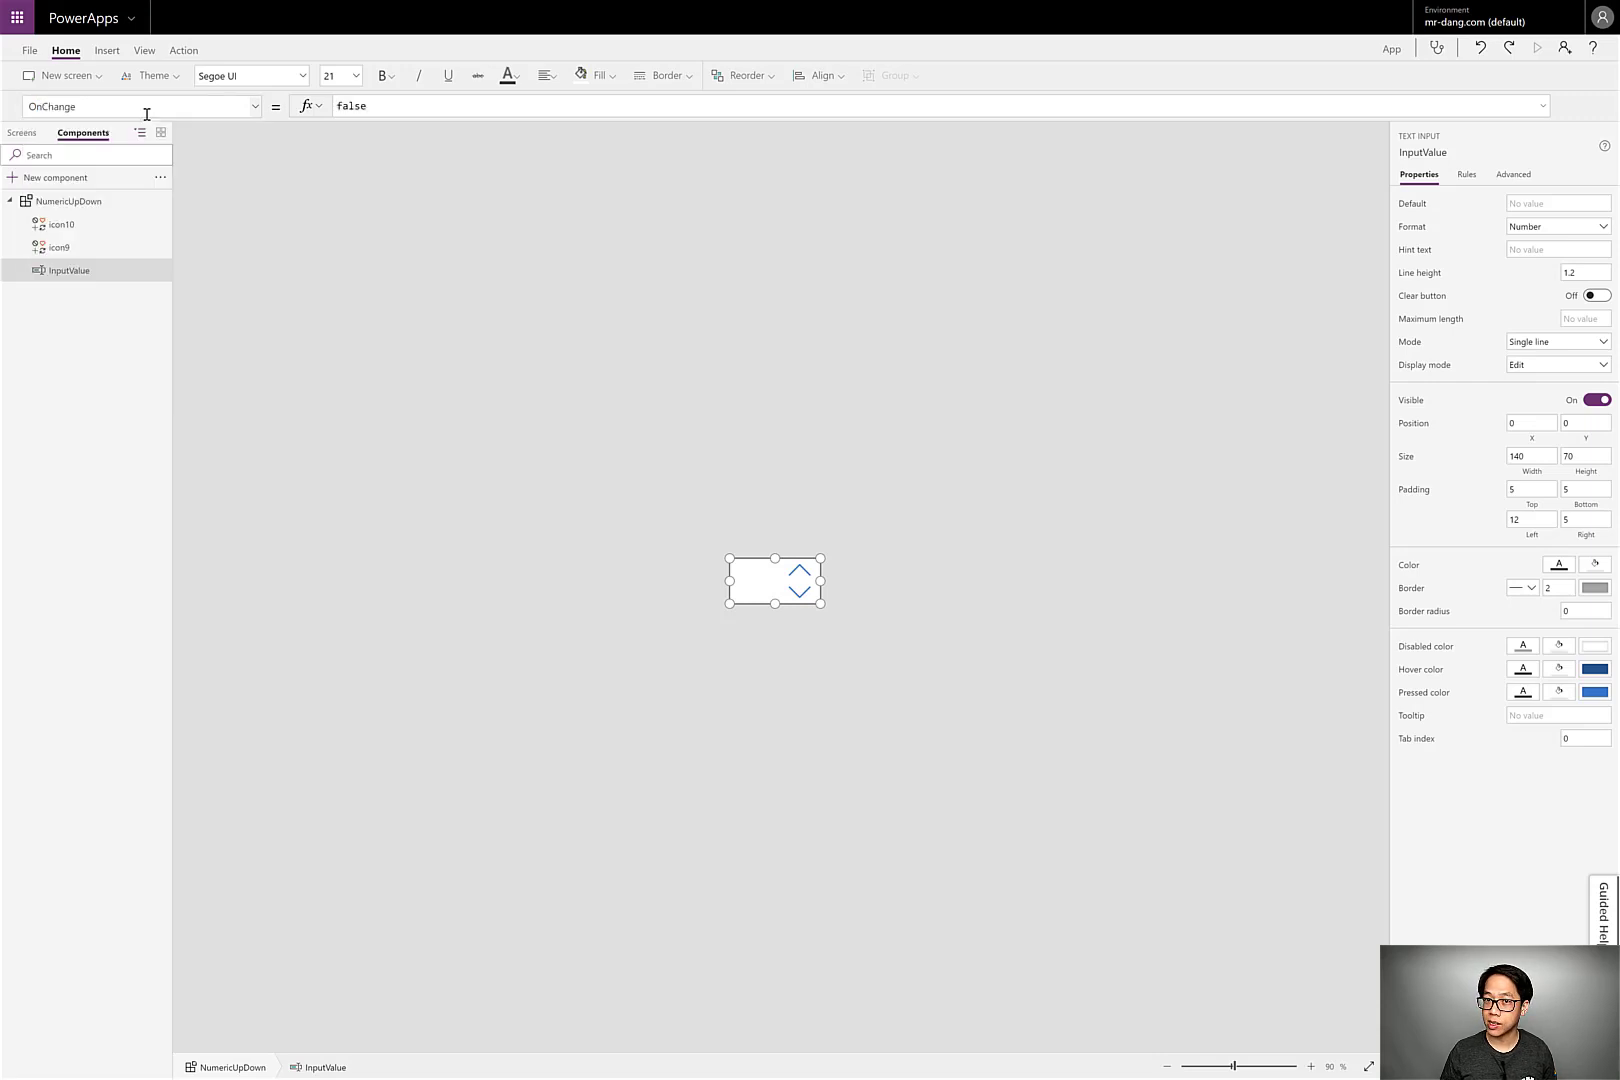
# Replace the OnChange formula with Set(selectedValue,Value(InputValue.Text)).
pyautogui.click(394, 113)
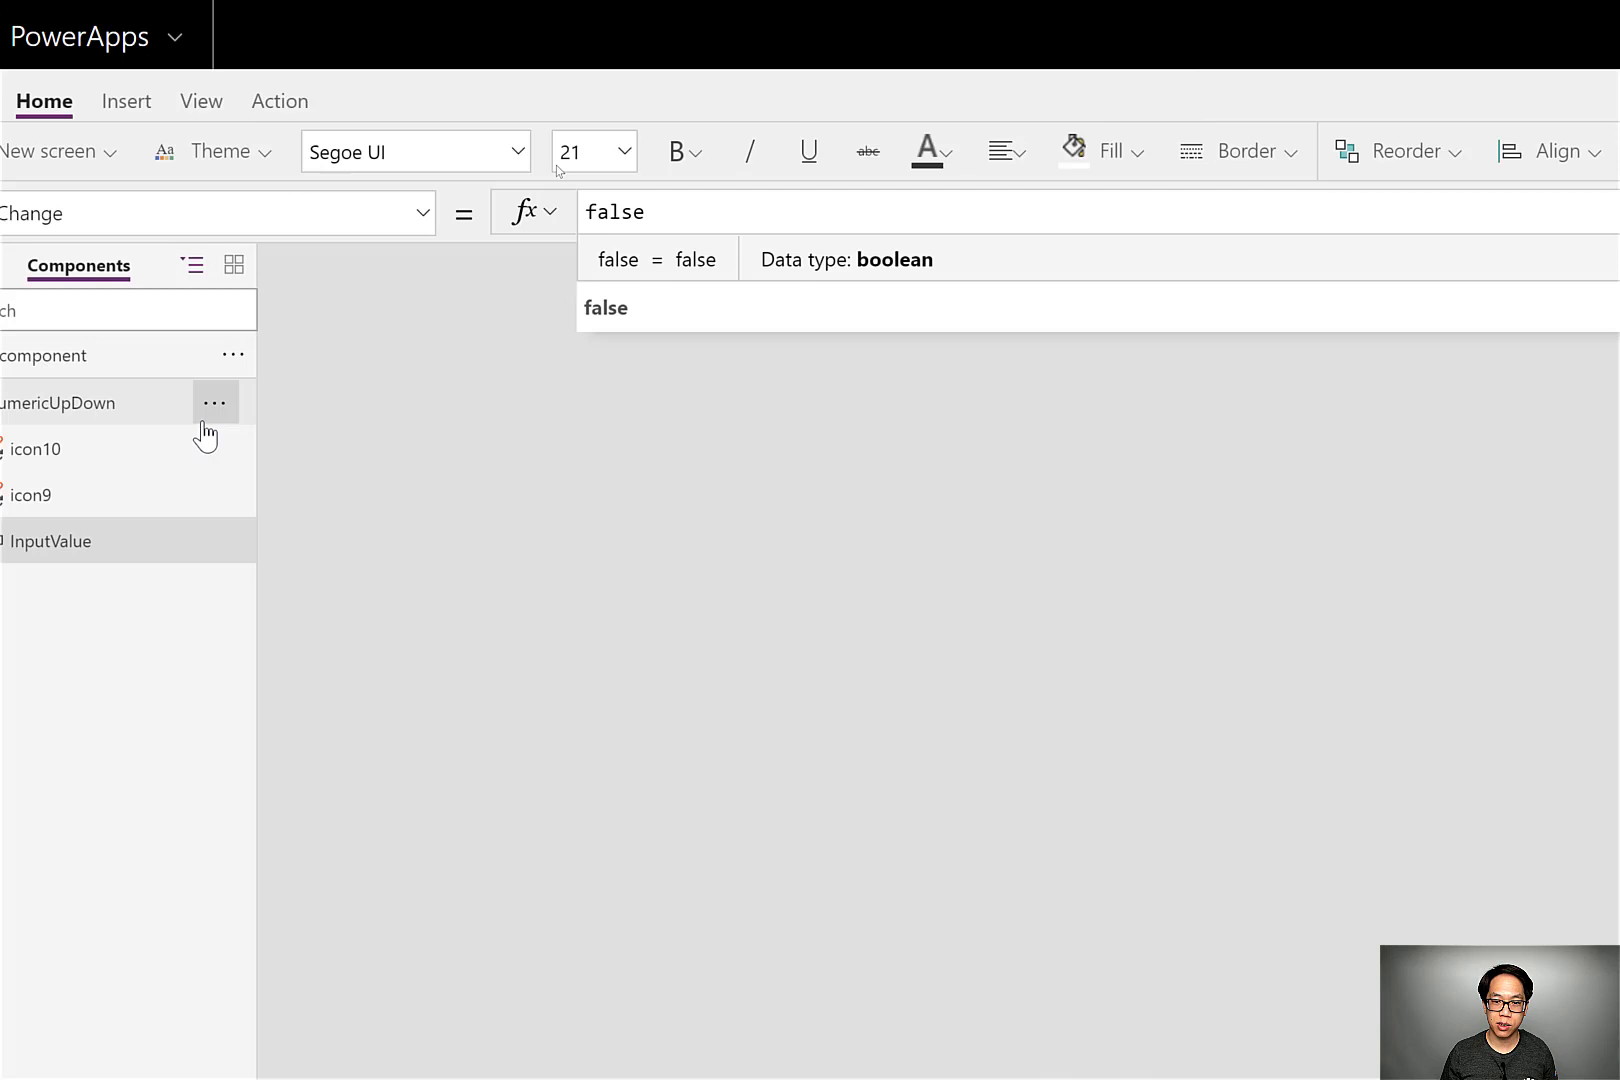
pyautogui.hotkey('ctrl', 'a')
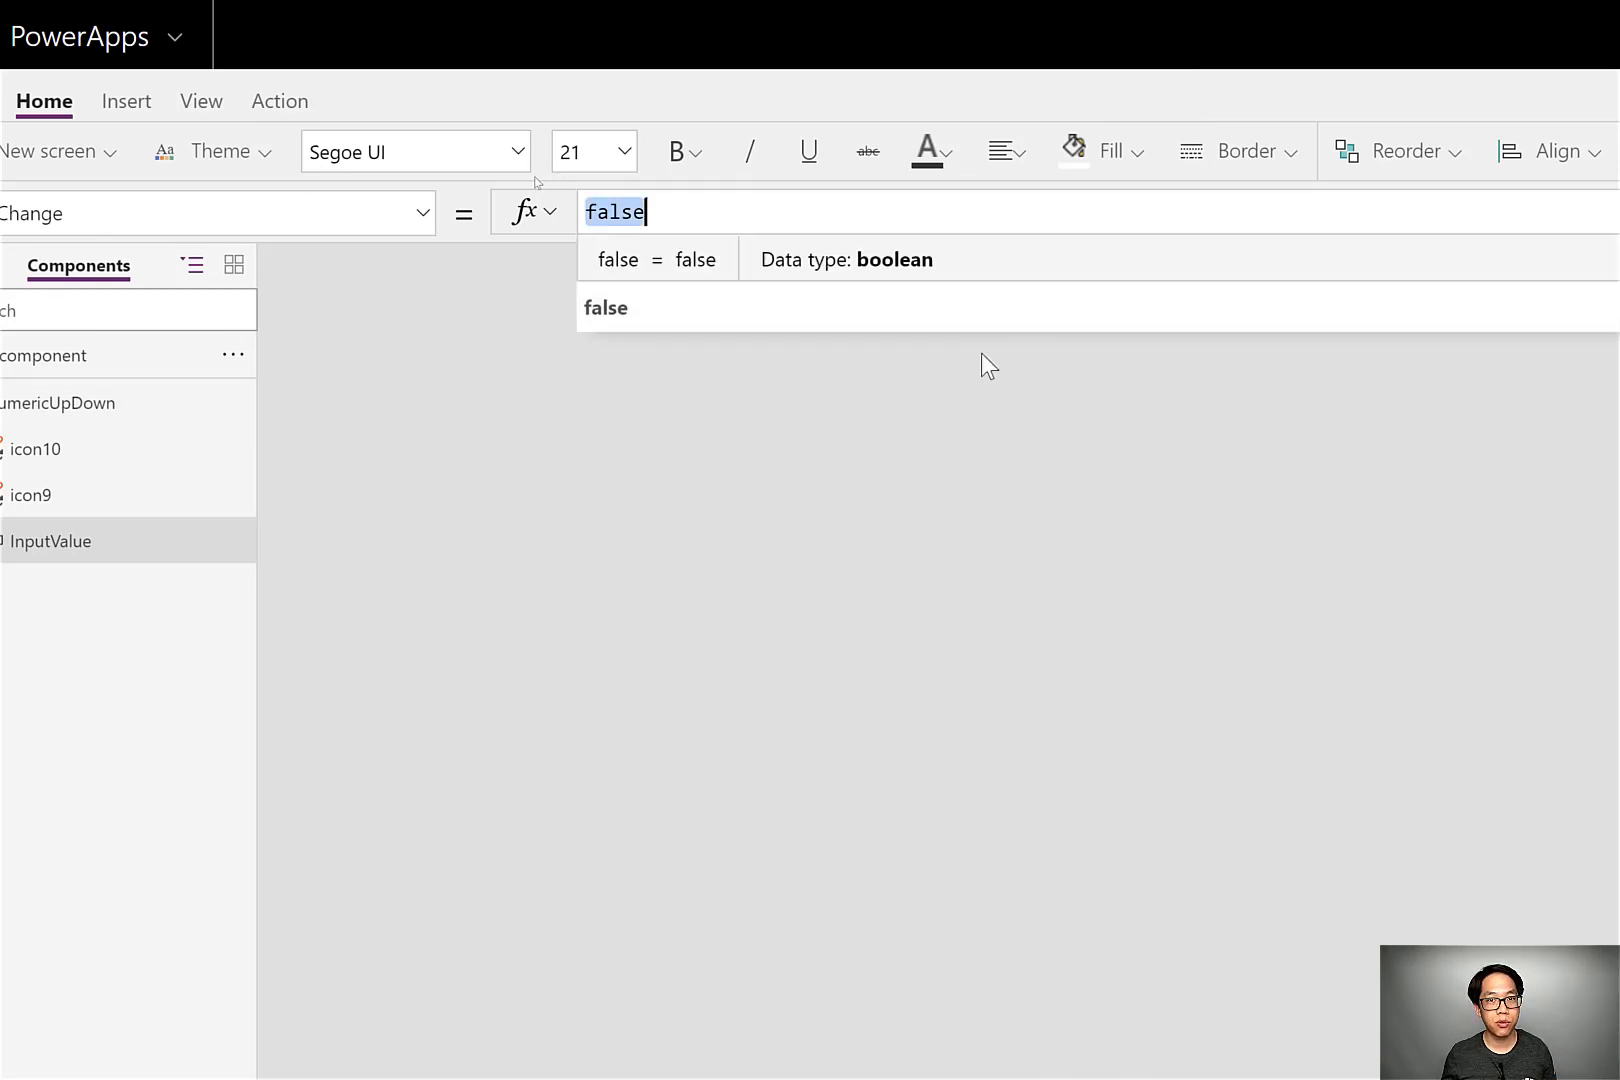
pyautogui.write('Set(selectedValue,')
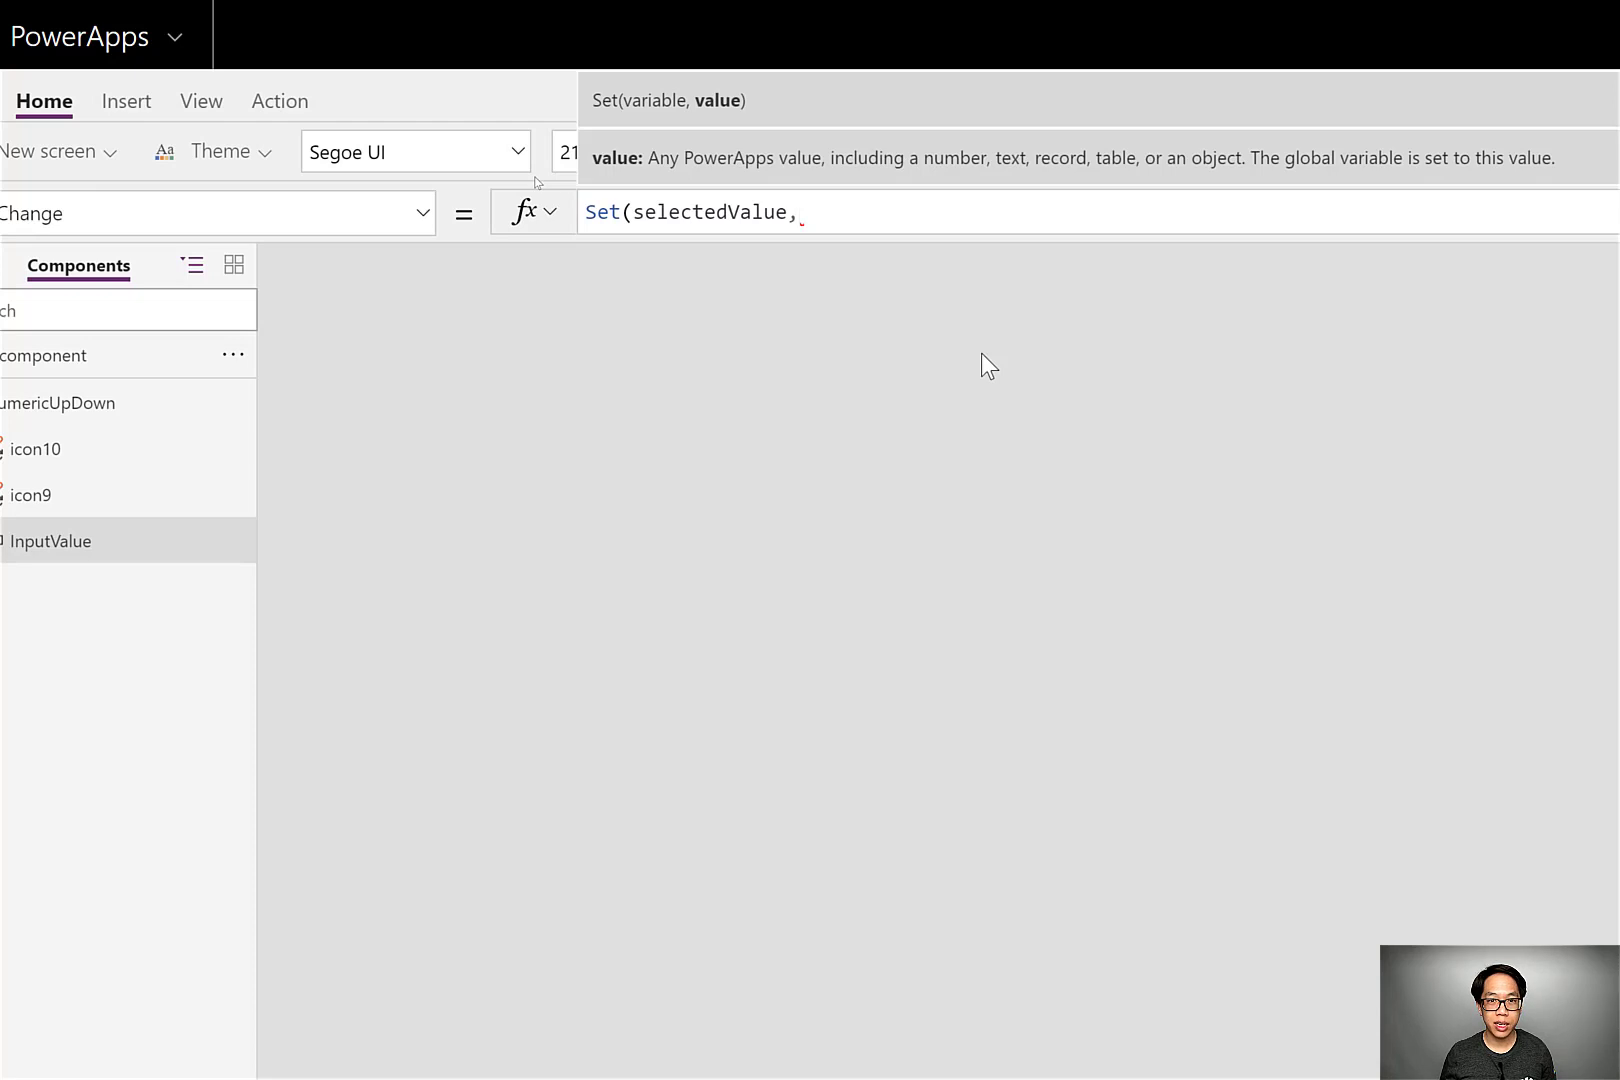
pyautogui.write('input')
pyautogui.press('Tab')
pyautogui.write('.v')
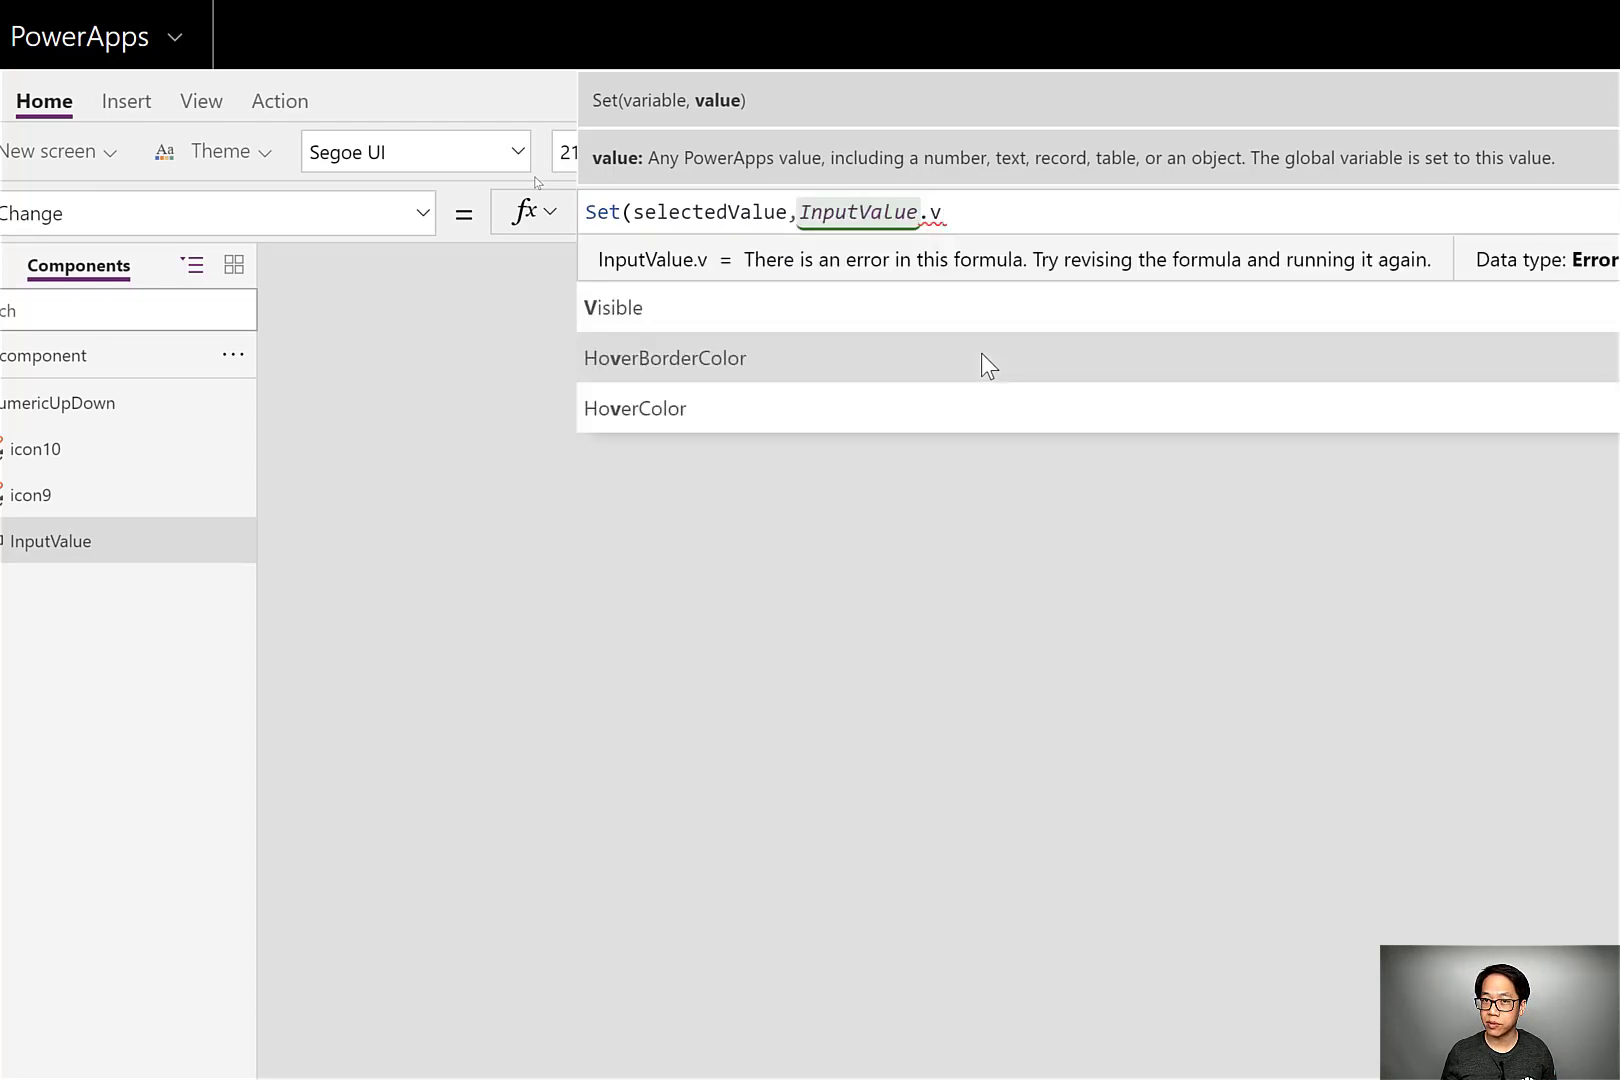
pyautogui.press('BackSpace')
pyautogui.write('Text')
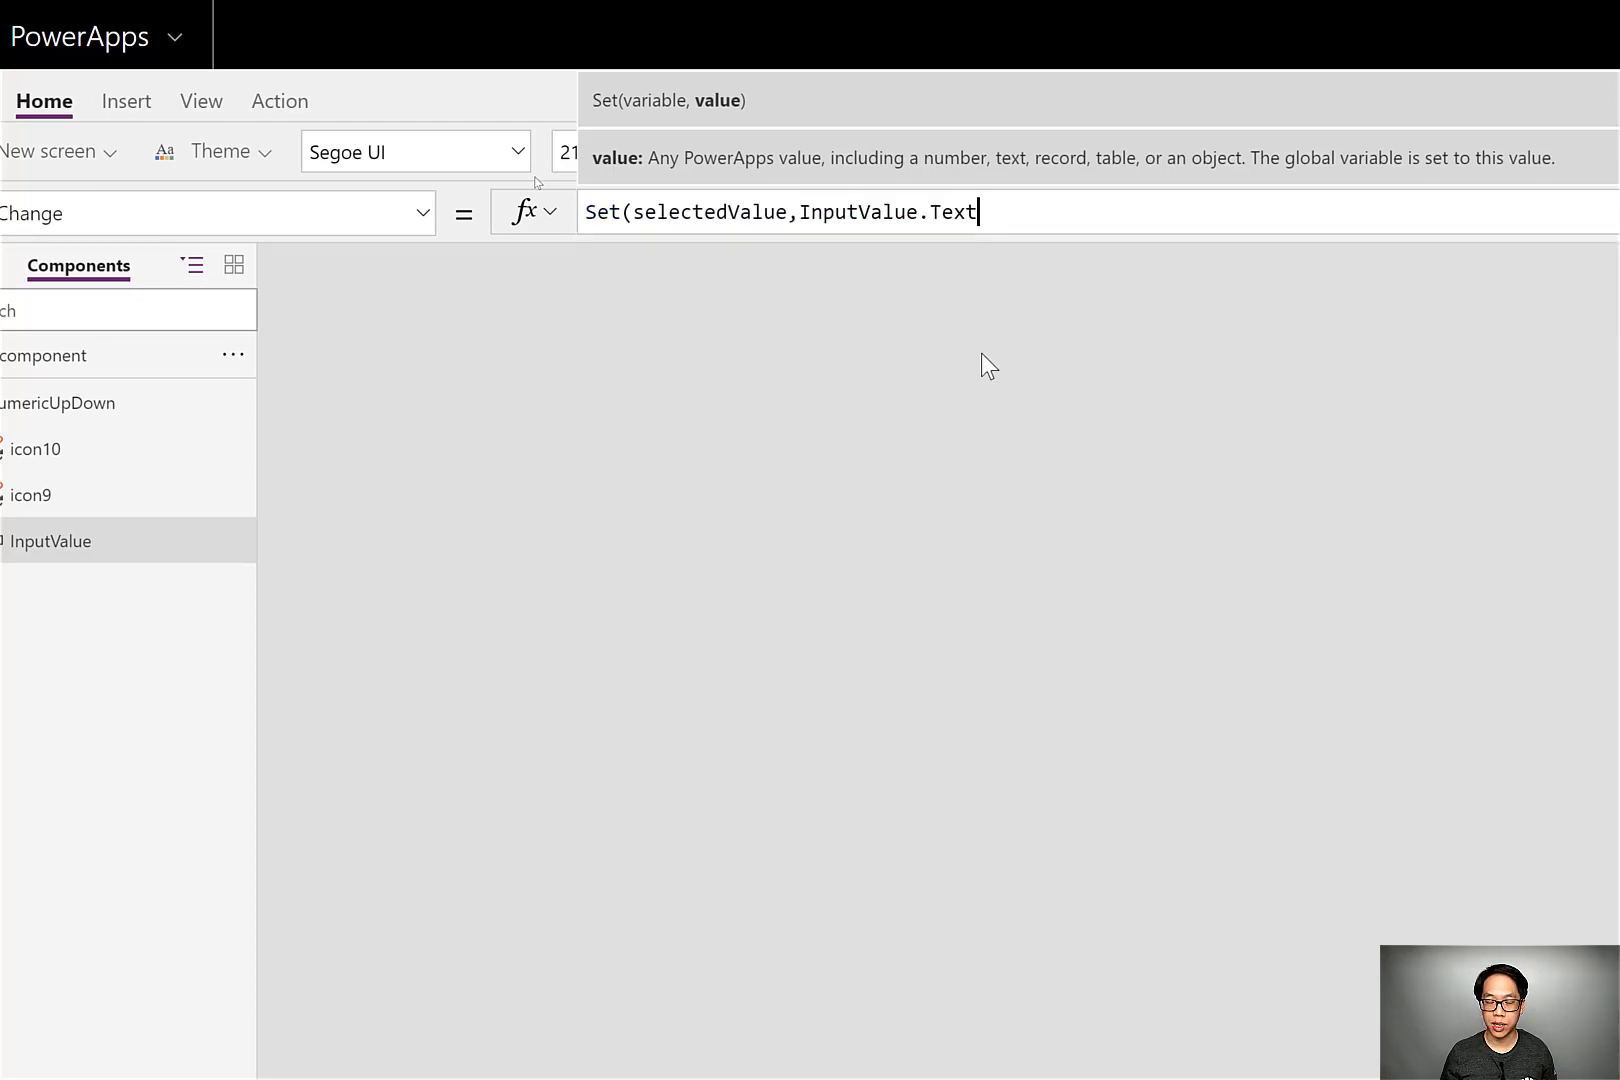
pyautogui.write(')')
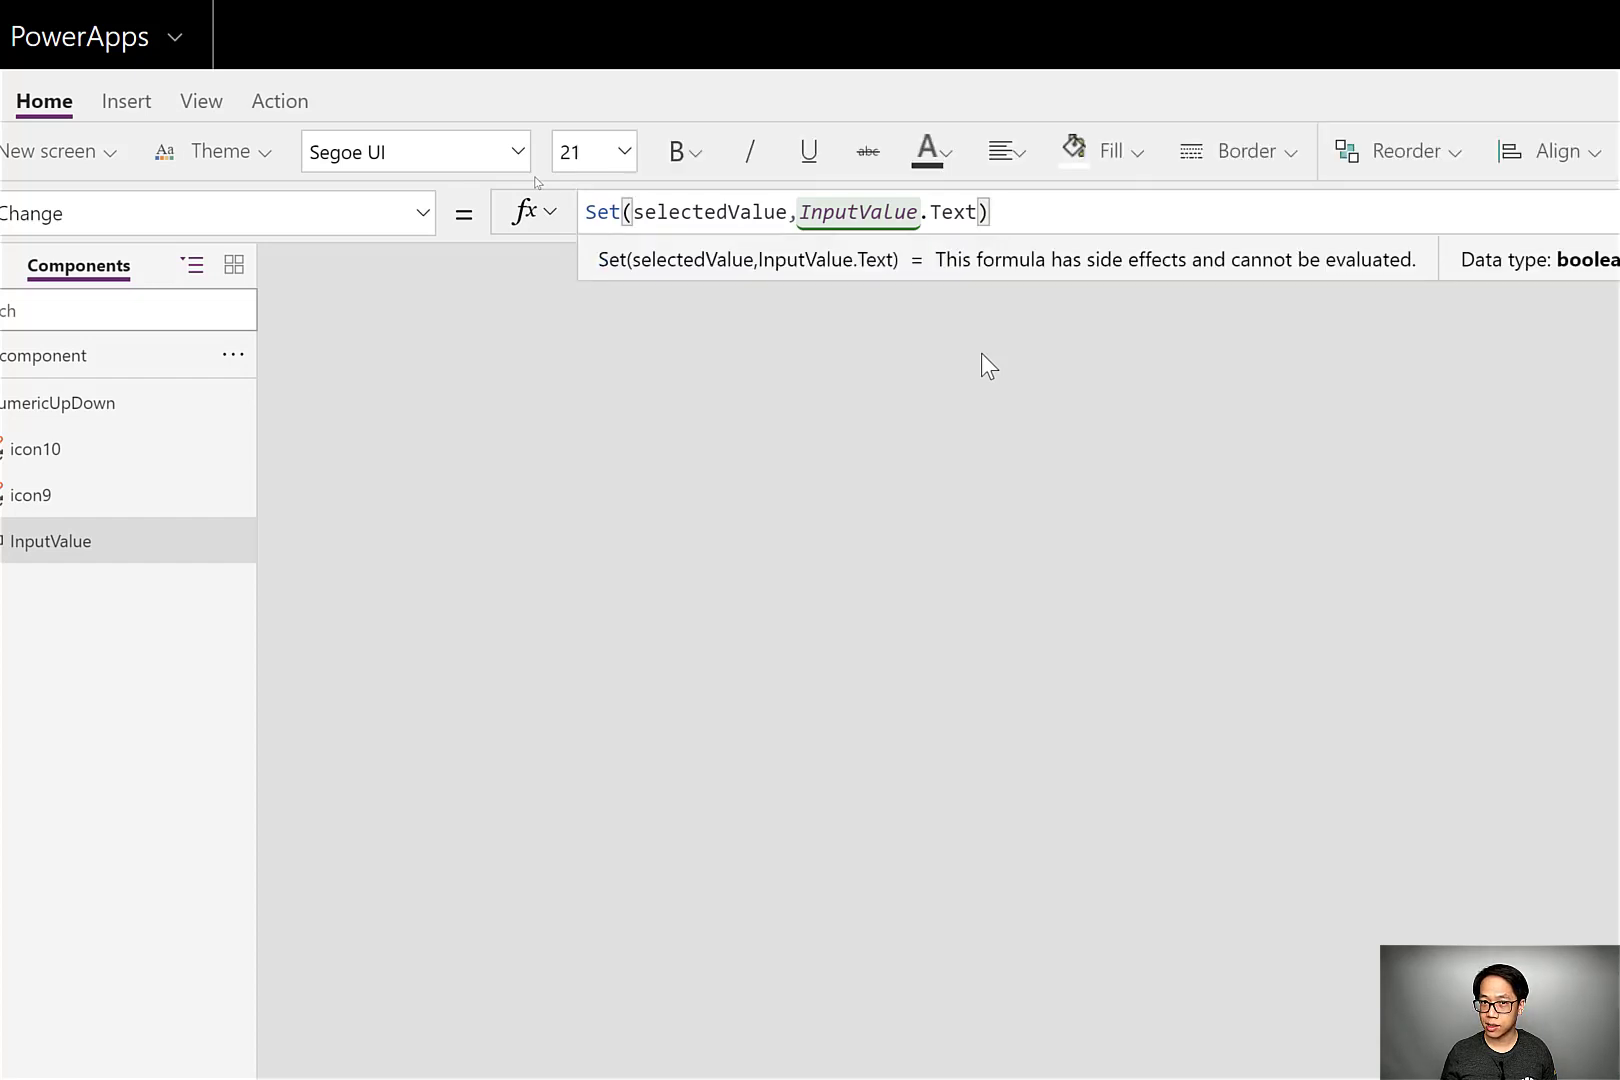
pyautogui.click(930, 212)
pyautogui.hotkey('ctrl', 'Left')
pyautogui.hotkey('ctrl', 'Left')
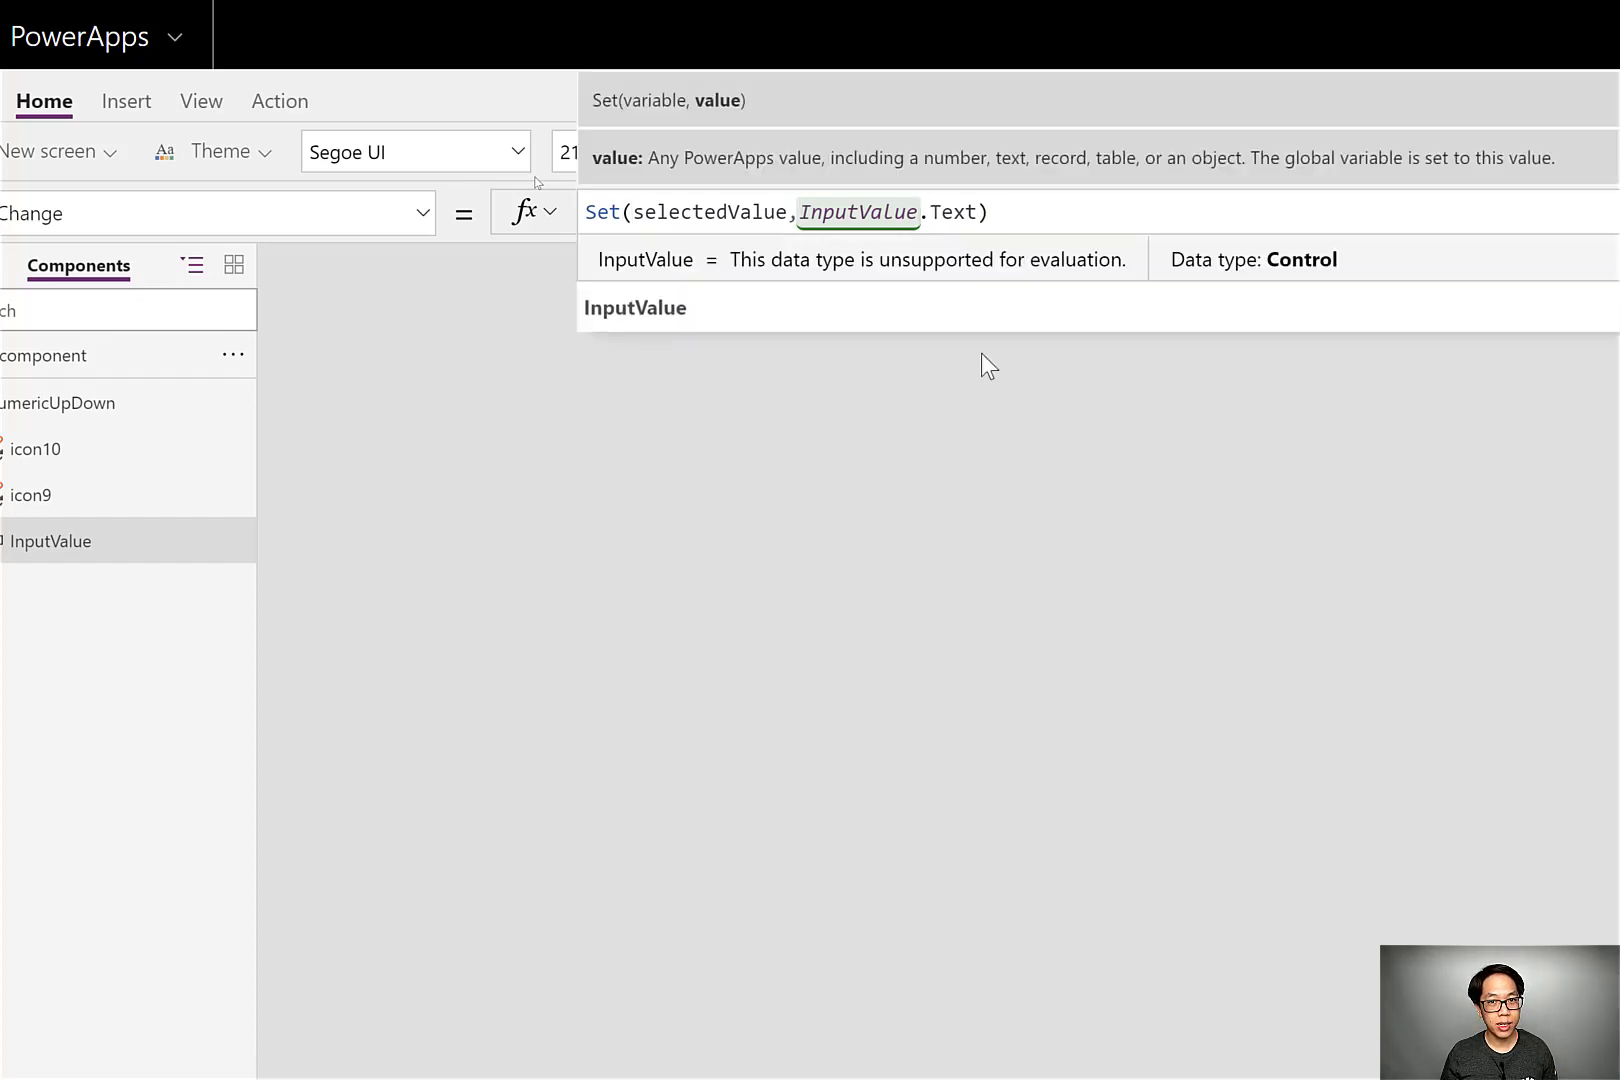
pyautogui.write('Value(')
pyautogui.press('End')
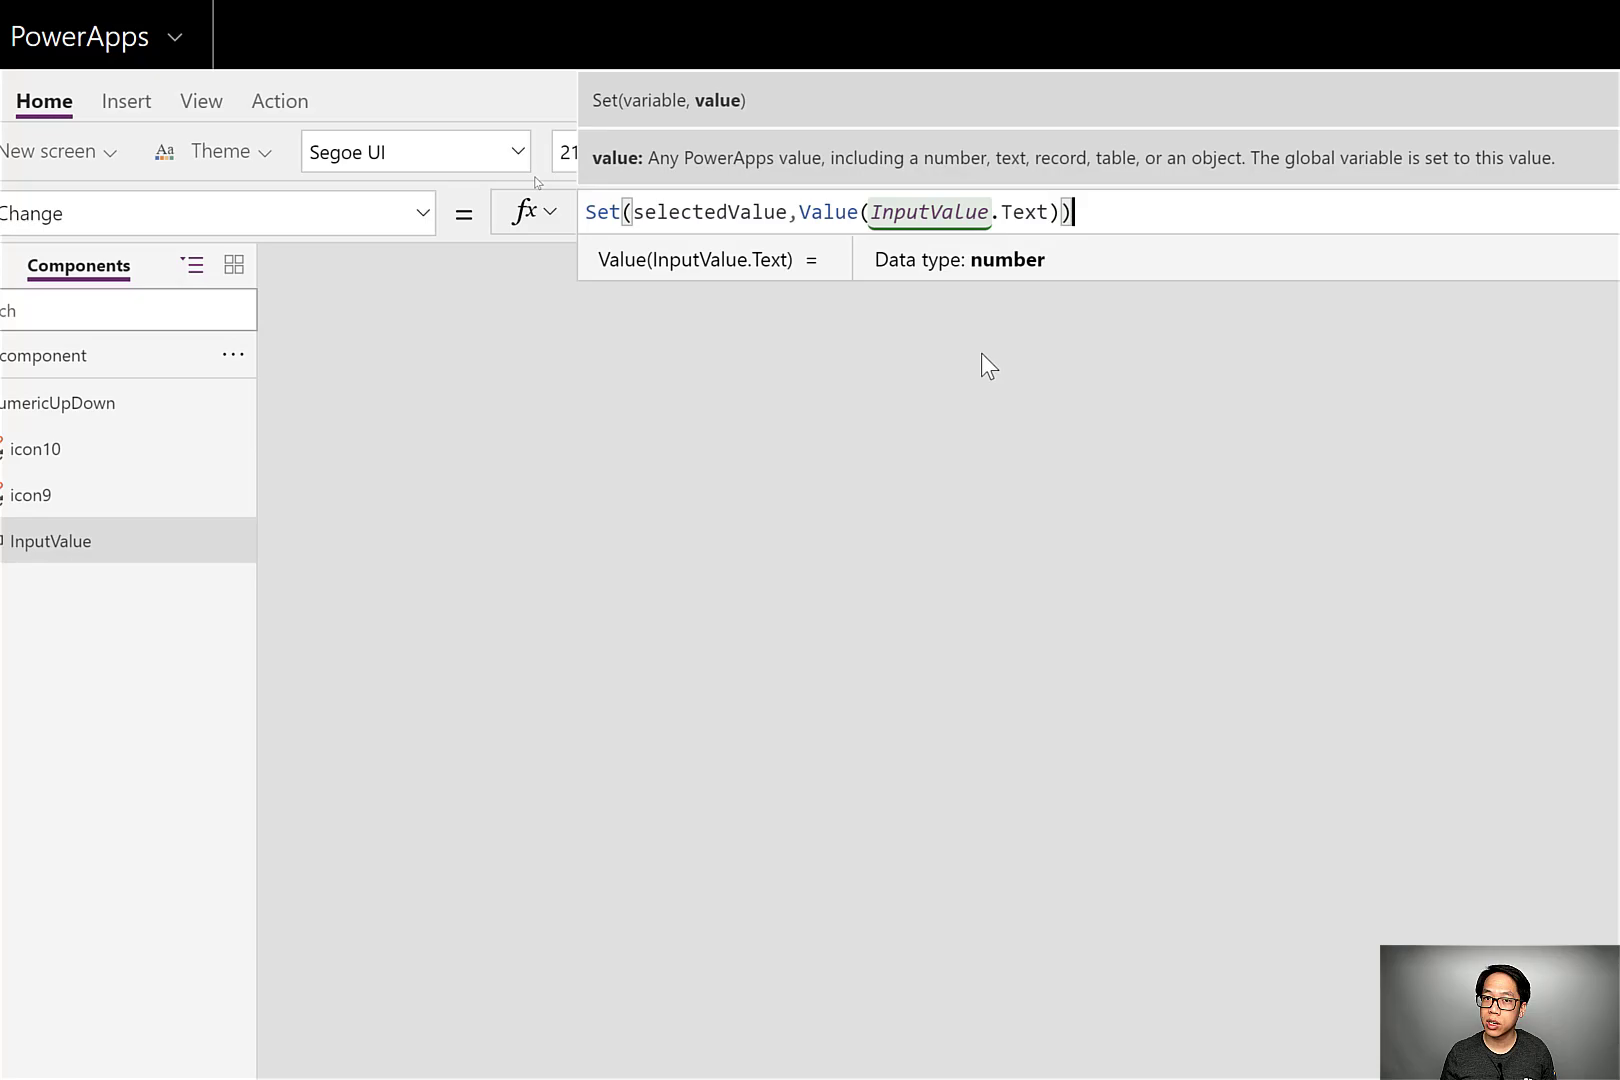
pyautogui.write(')')
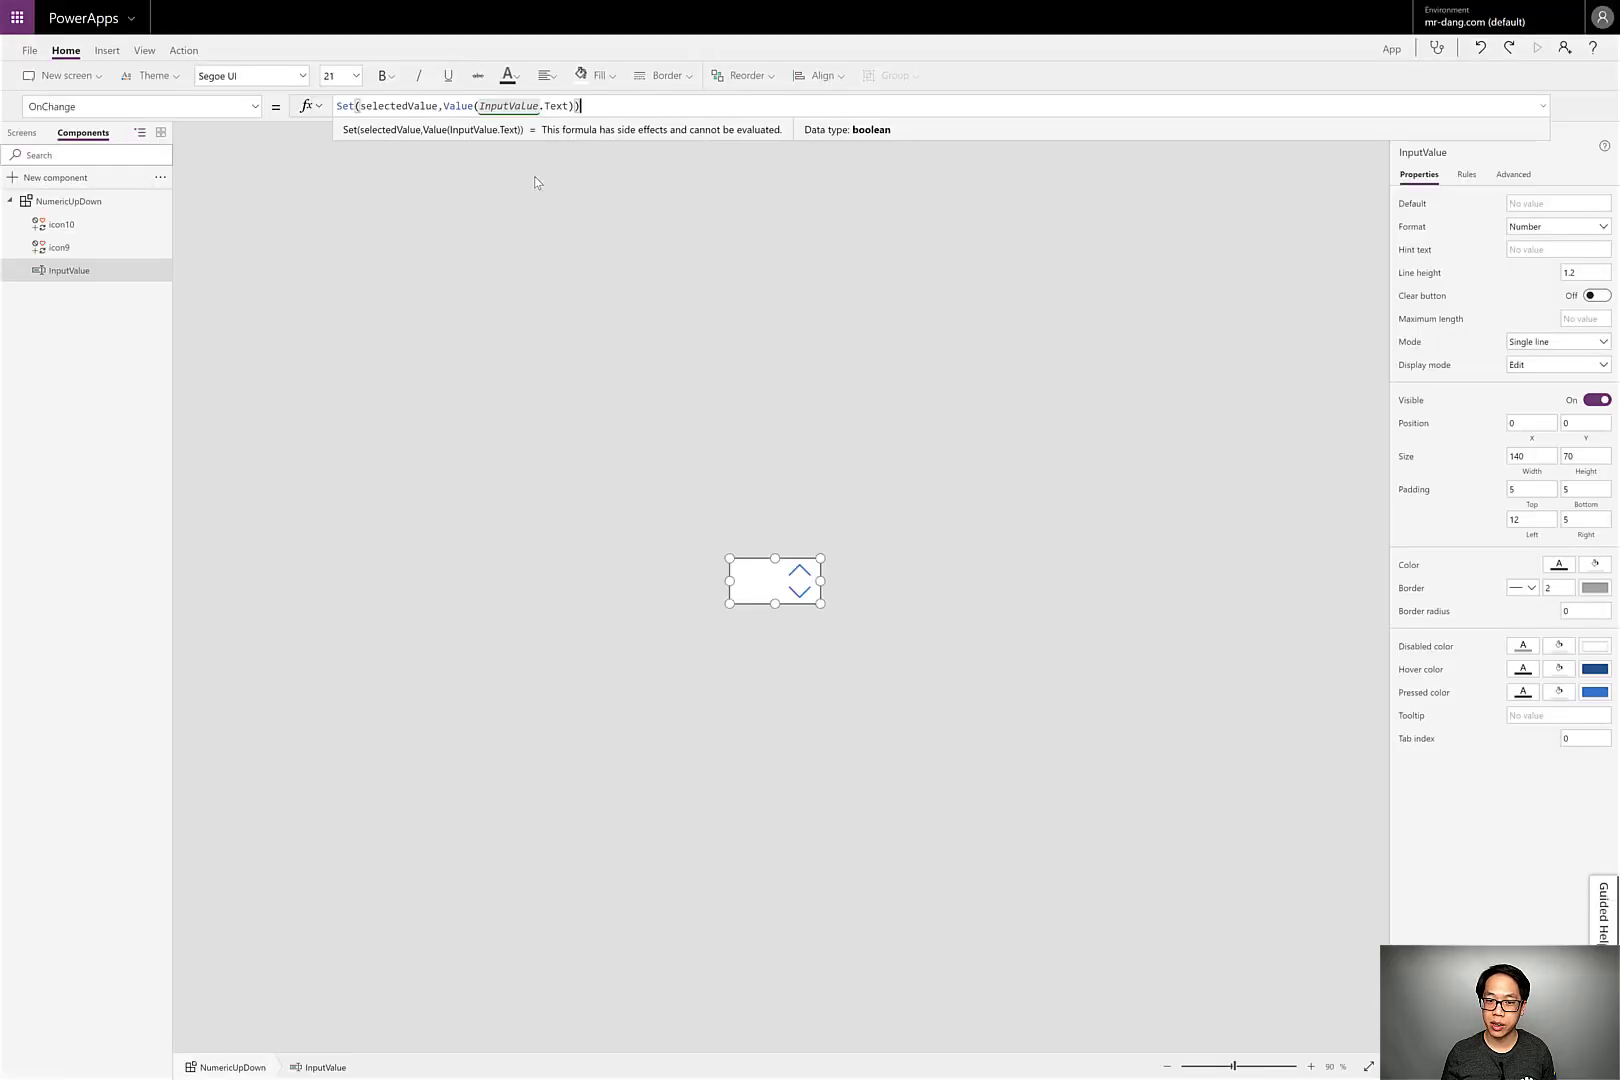
# Set the up arrow's OnSelect to Set(selectedValue,selectedValue+1).
pyautogui.click(801, 573)
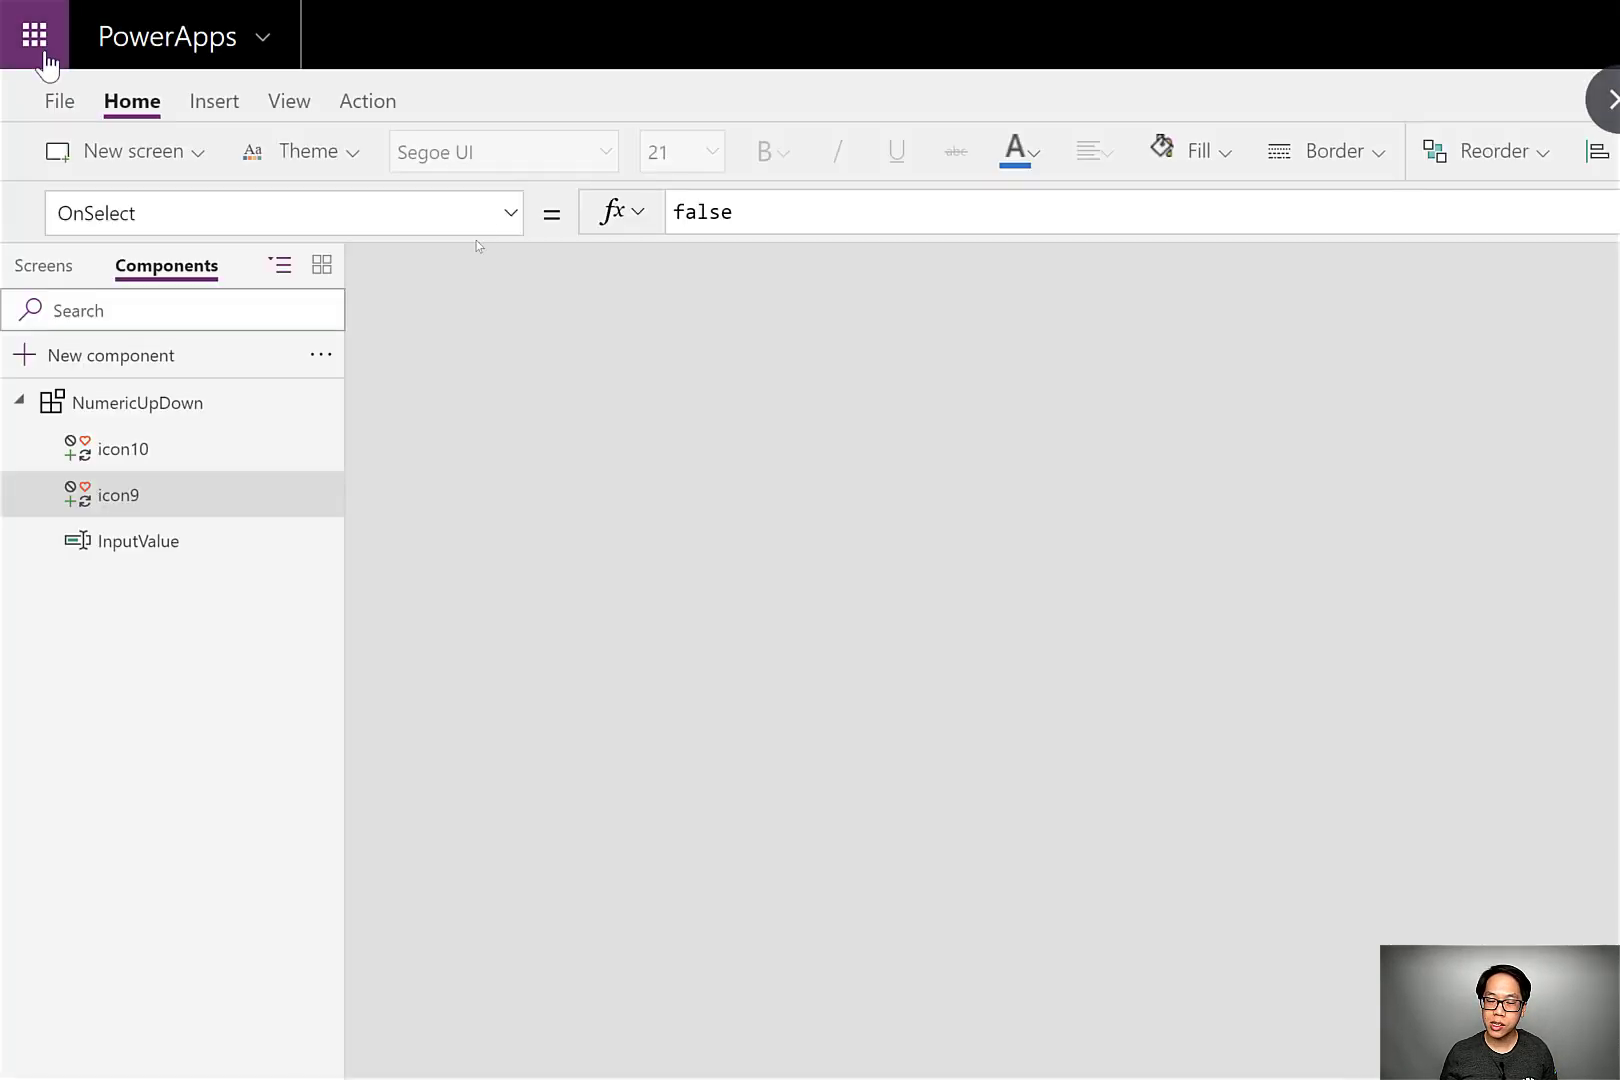
pyautogui.click(940, 212)
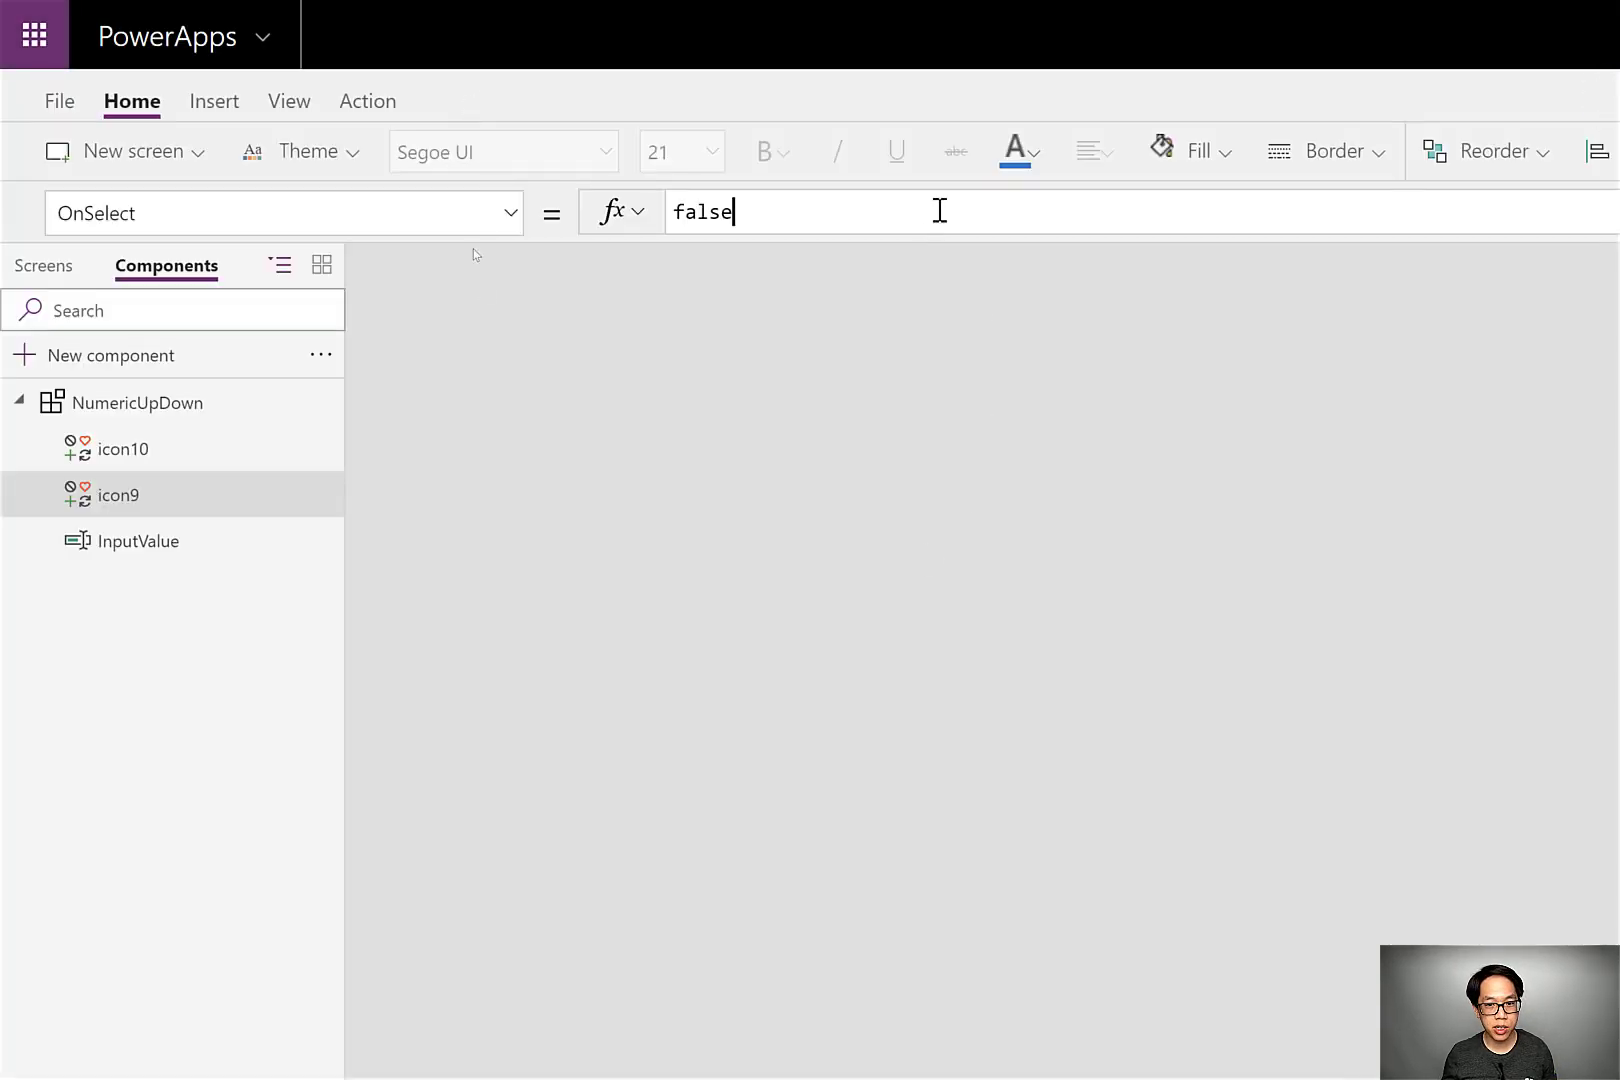
pyautogui.hotkey('ctrl', 'a')
pyautogui.write('Set(sel')
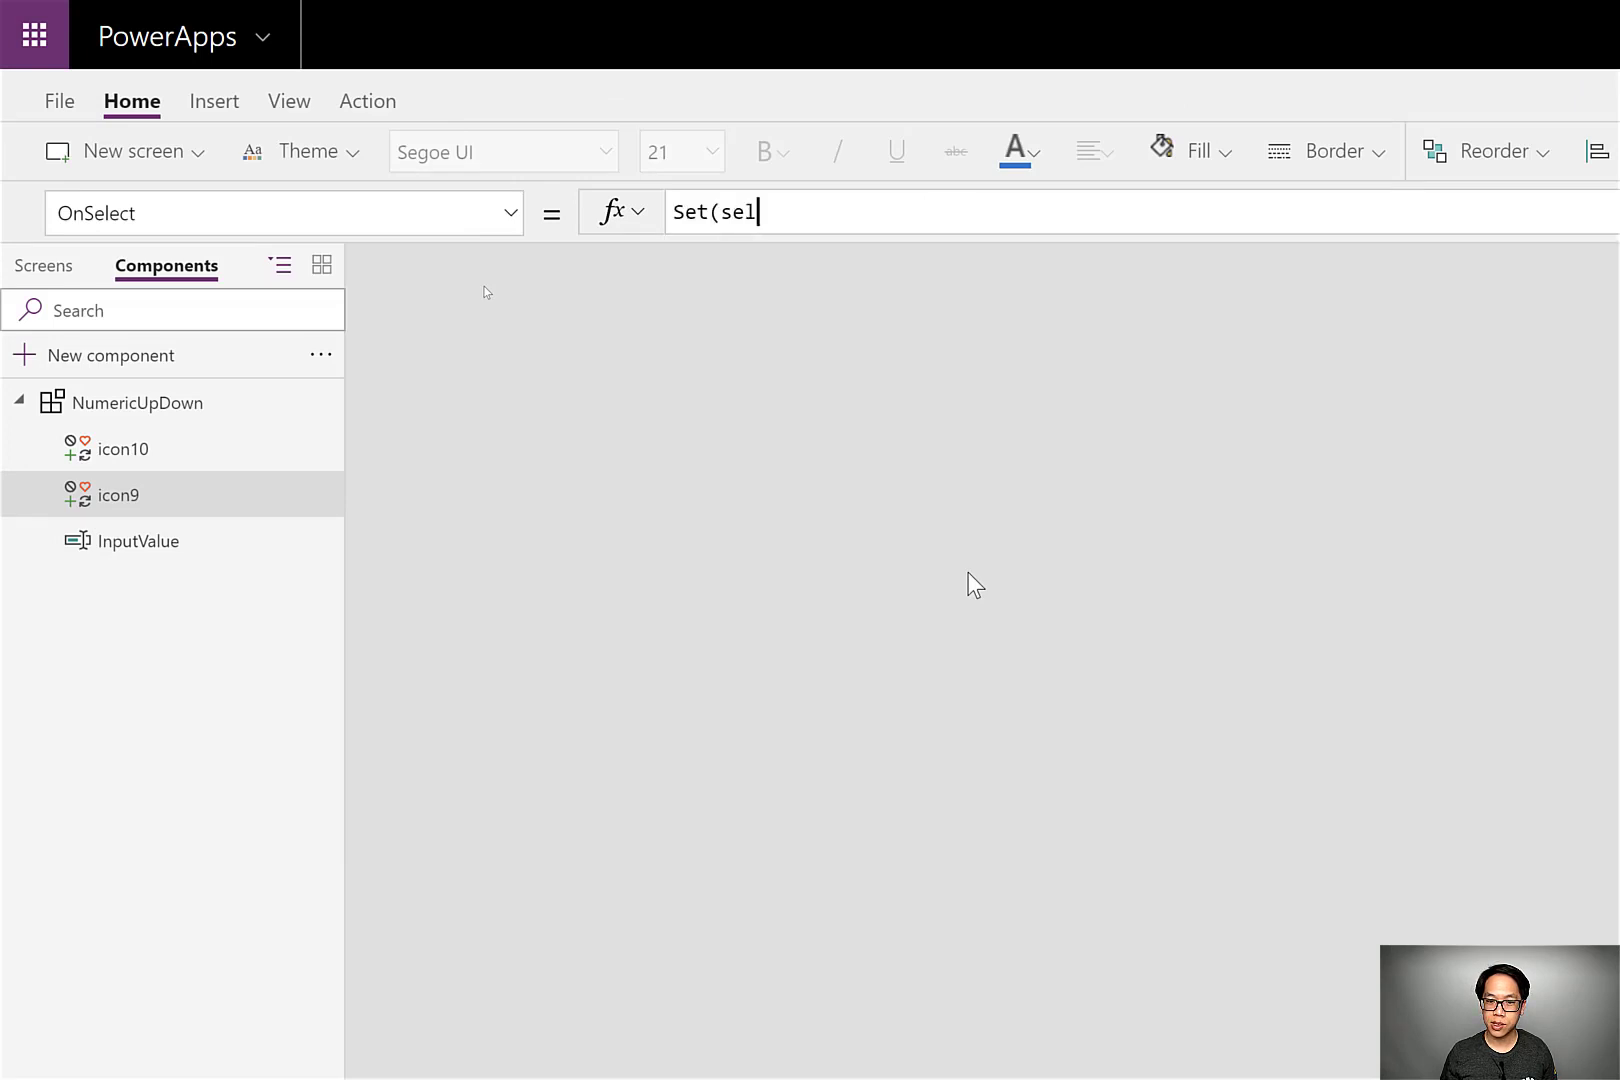
pyautogui.press('Tab')
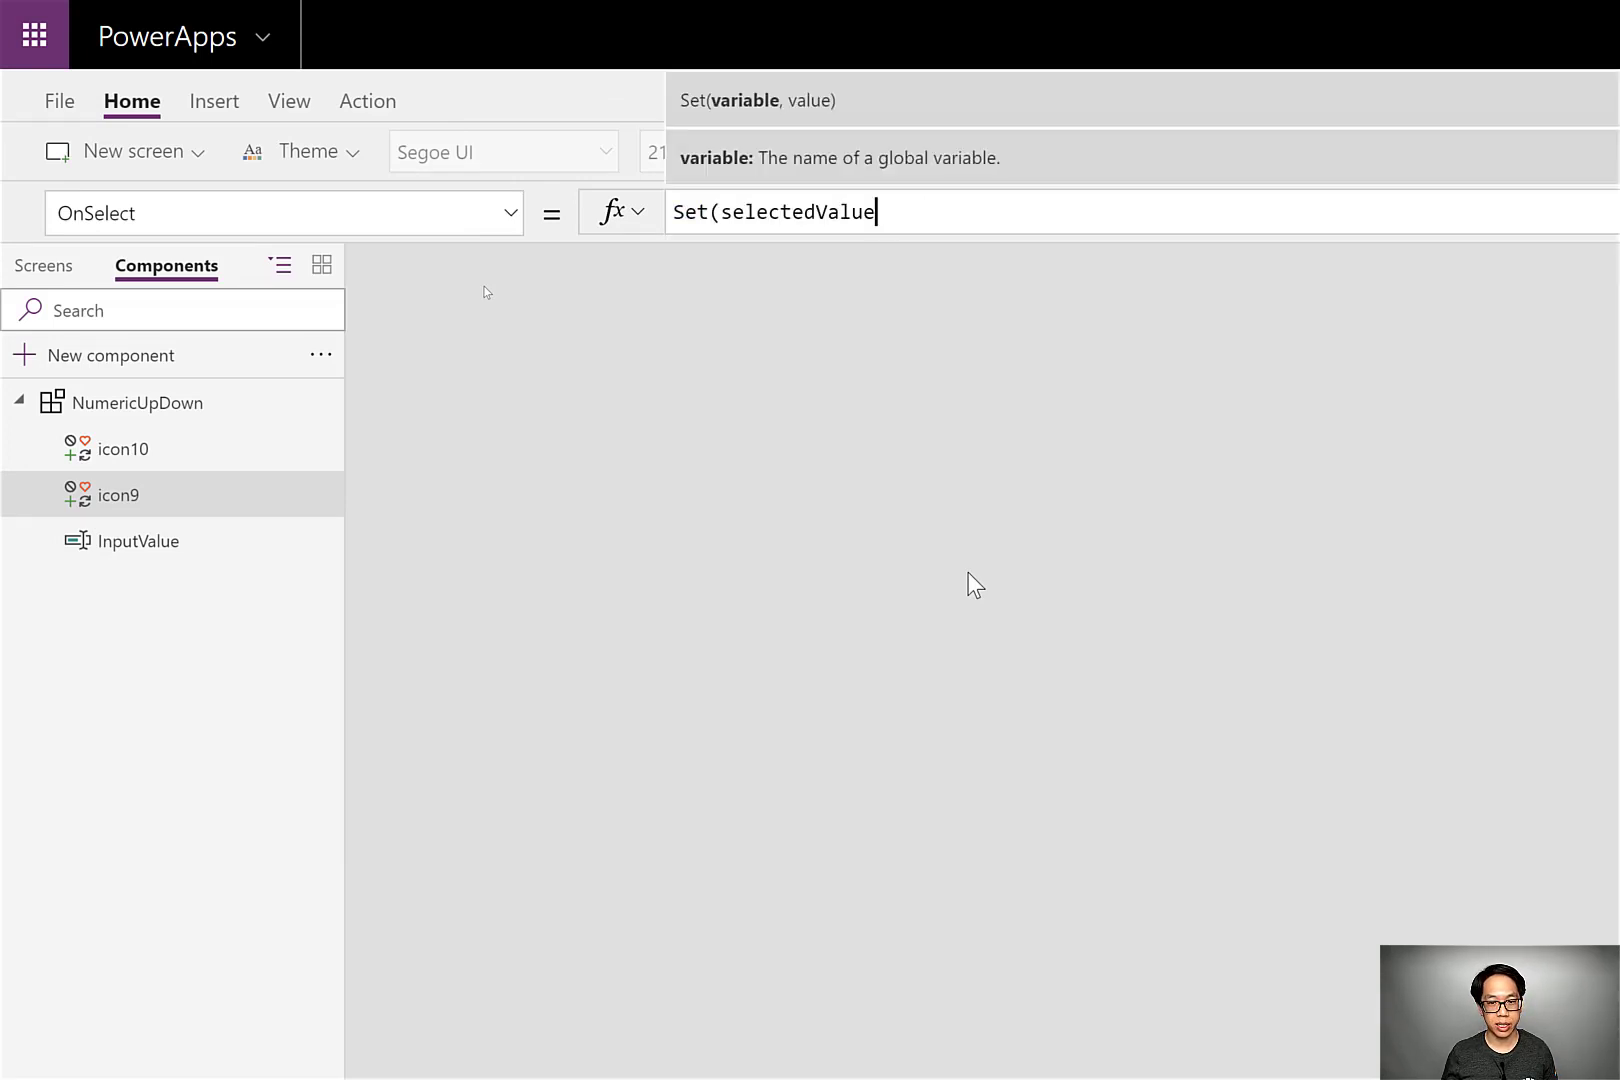
pyautogui.write(',selec')
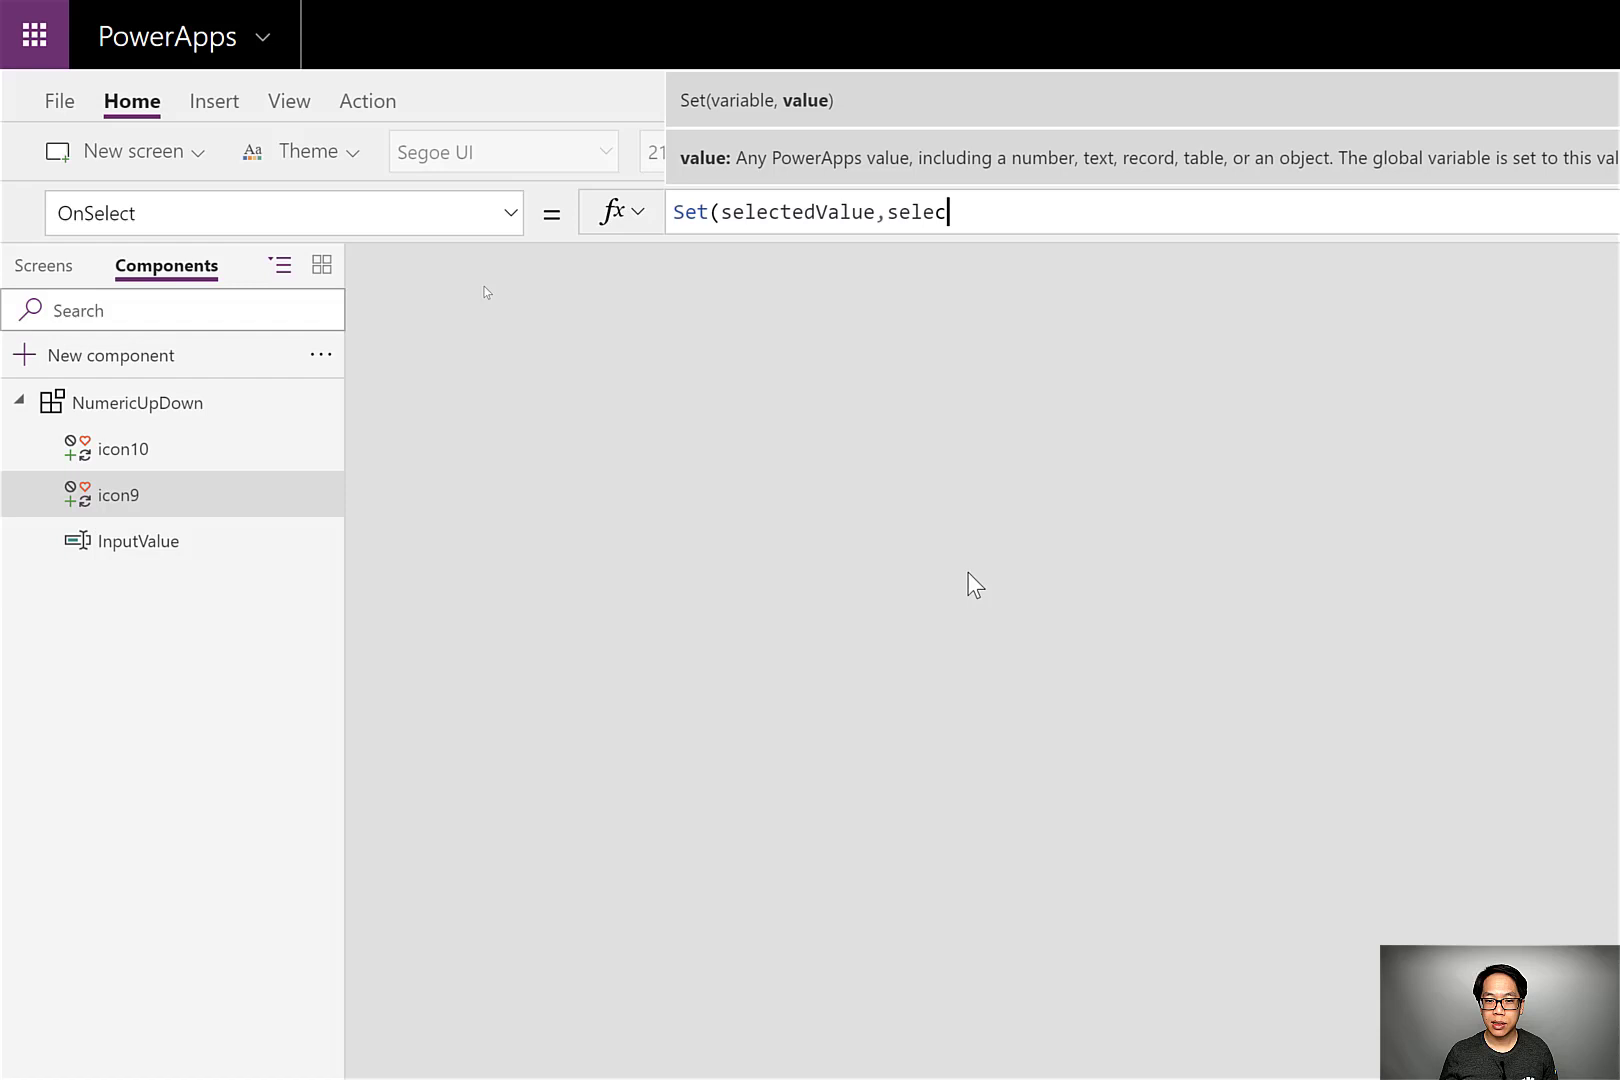
pyautogui.press('Tab')
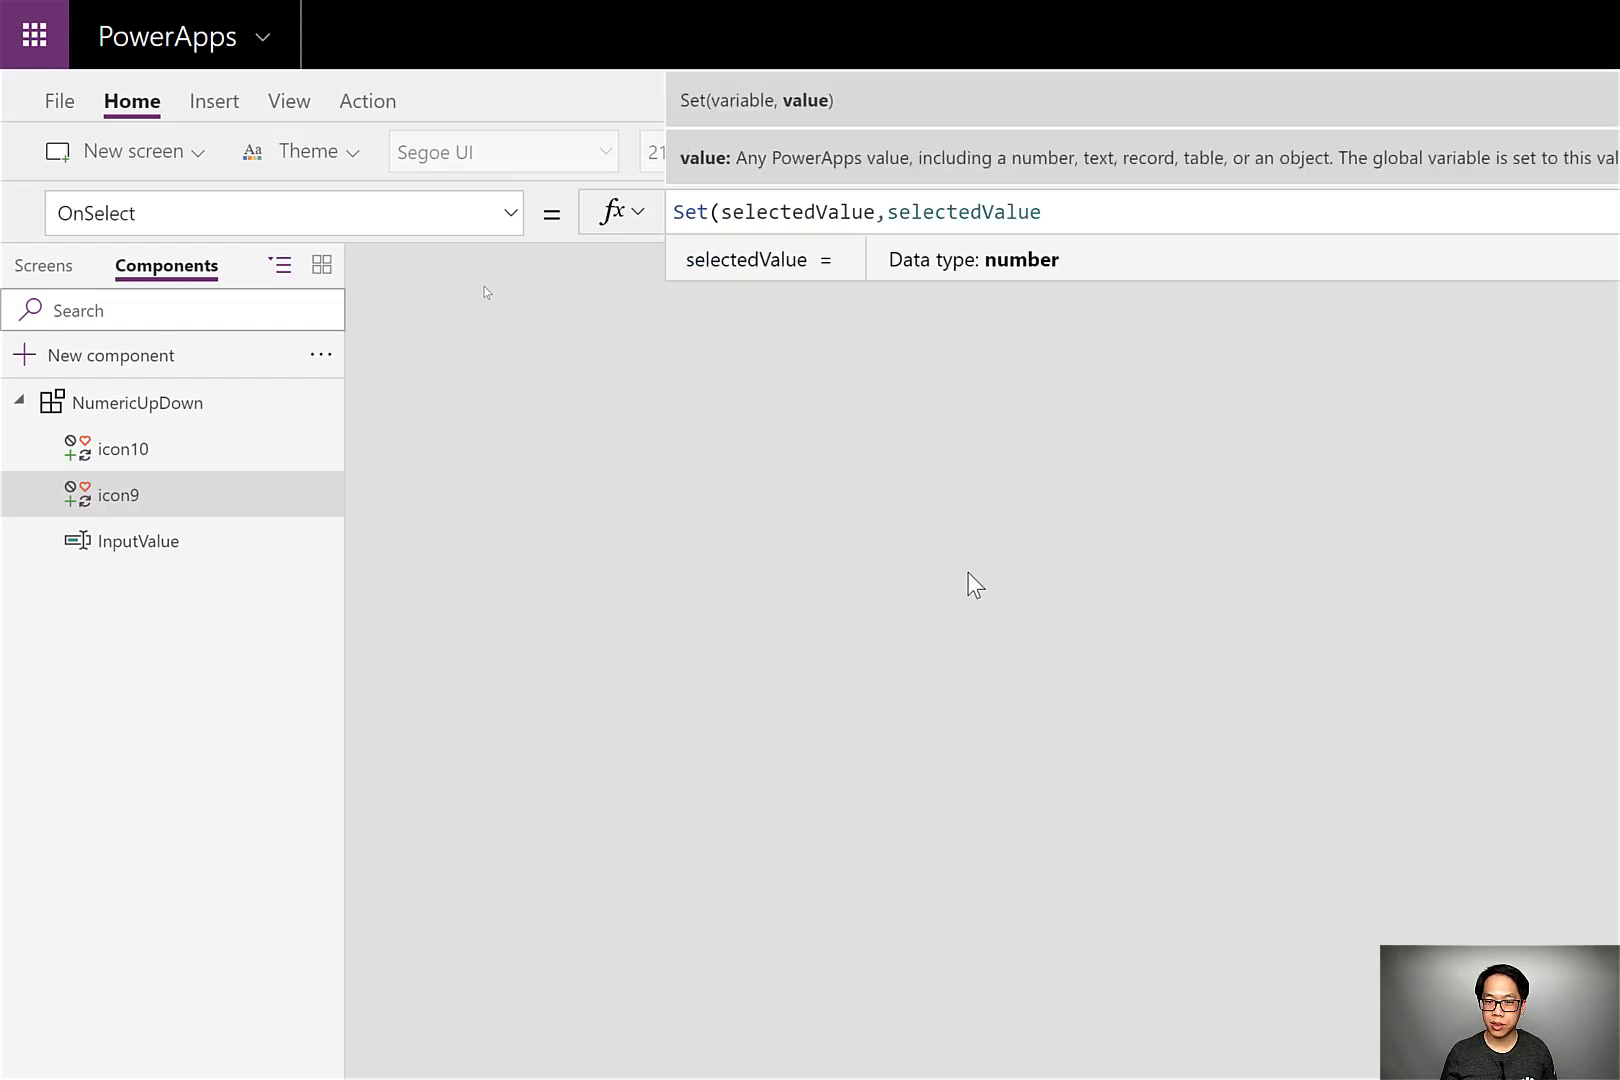
pyautogui.write('+1)')
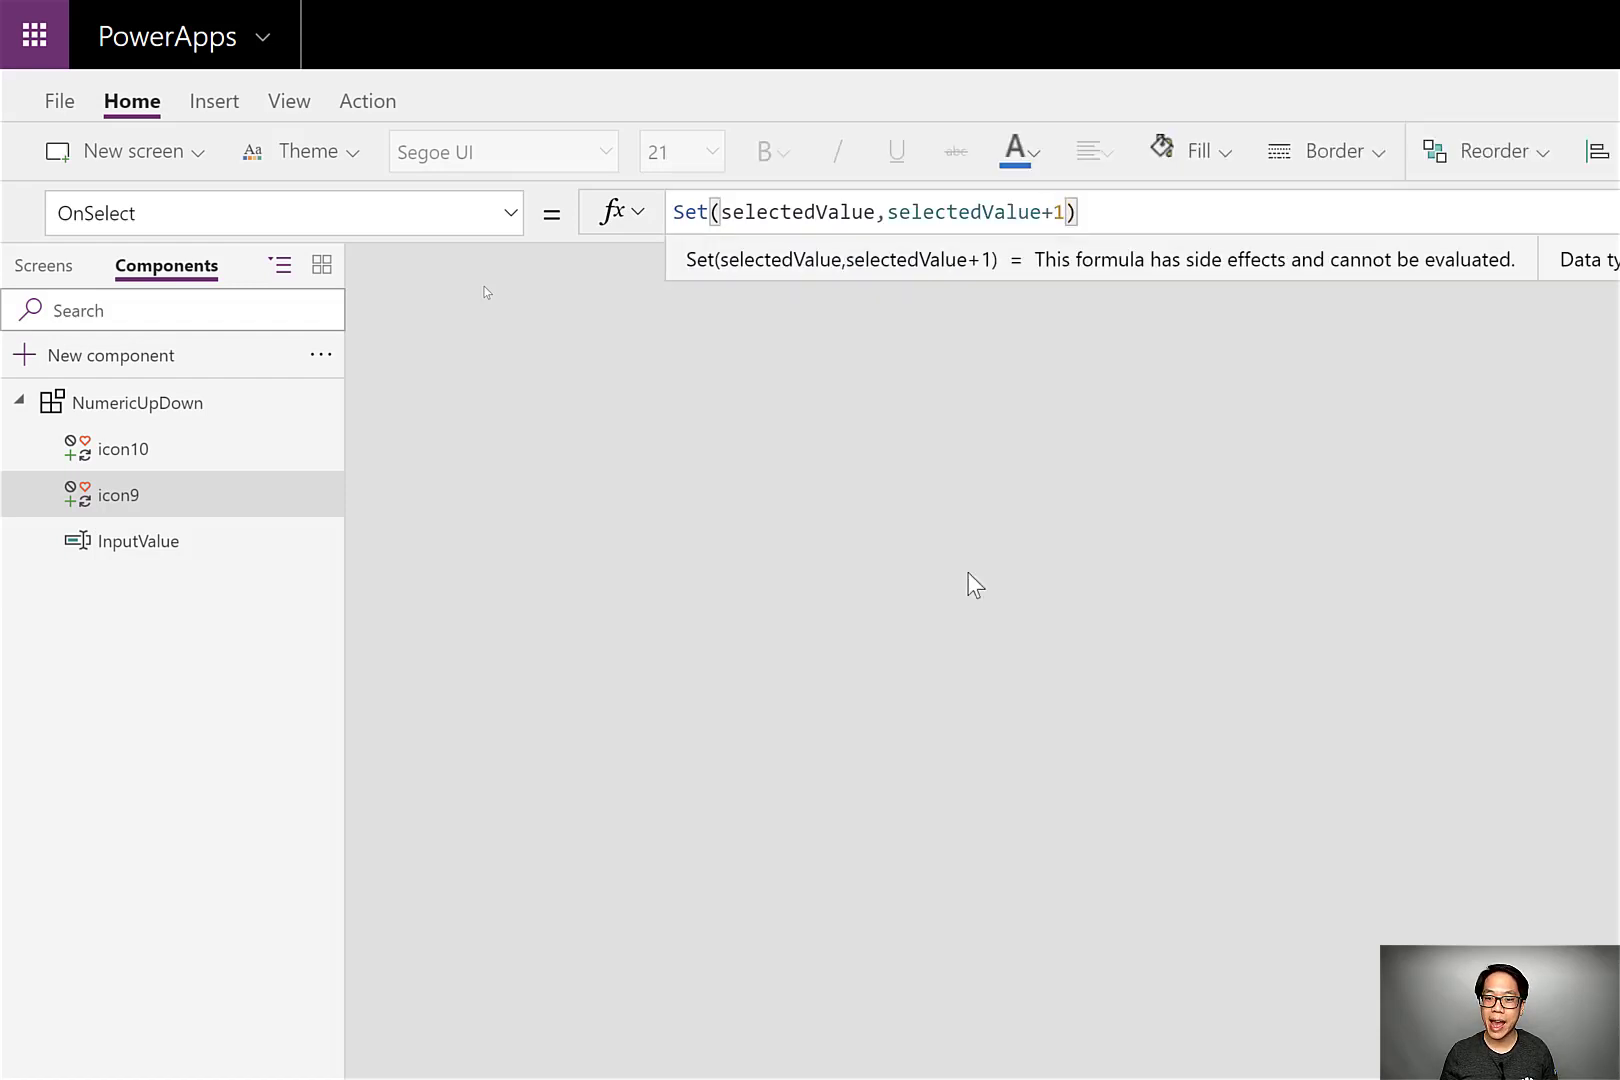
pyautogui.hotkey('ctrl', 'a')
pyautogui.hotkey('ctrl', 'c')
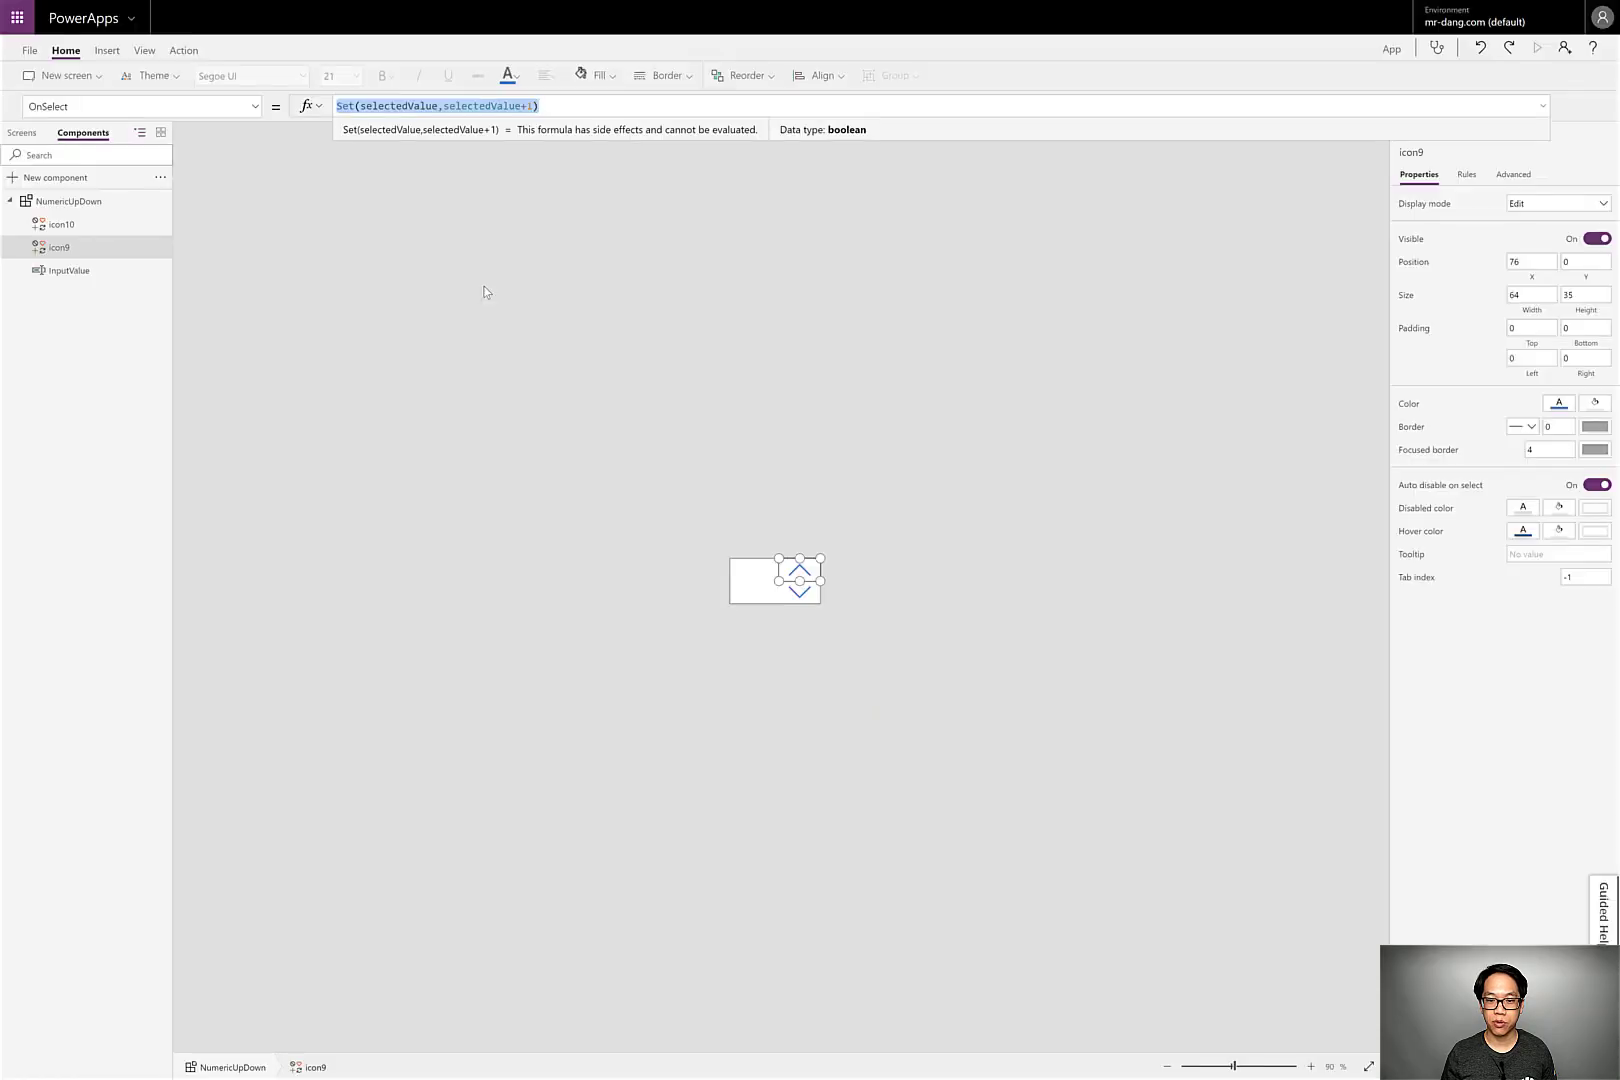
# Give the down arrow the same formula with -1 instead of +1.
pyautogui.click(780, 586)
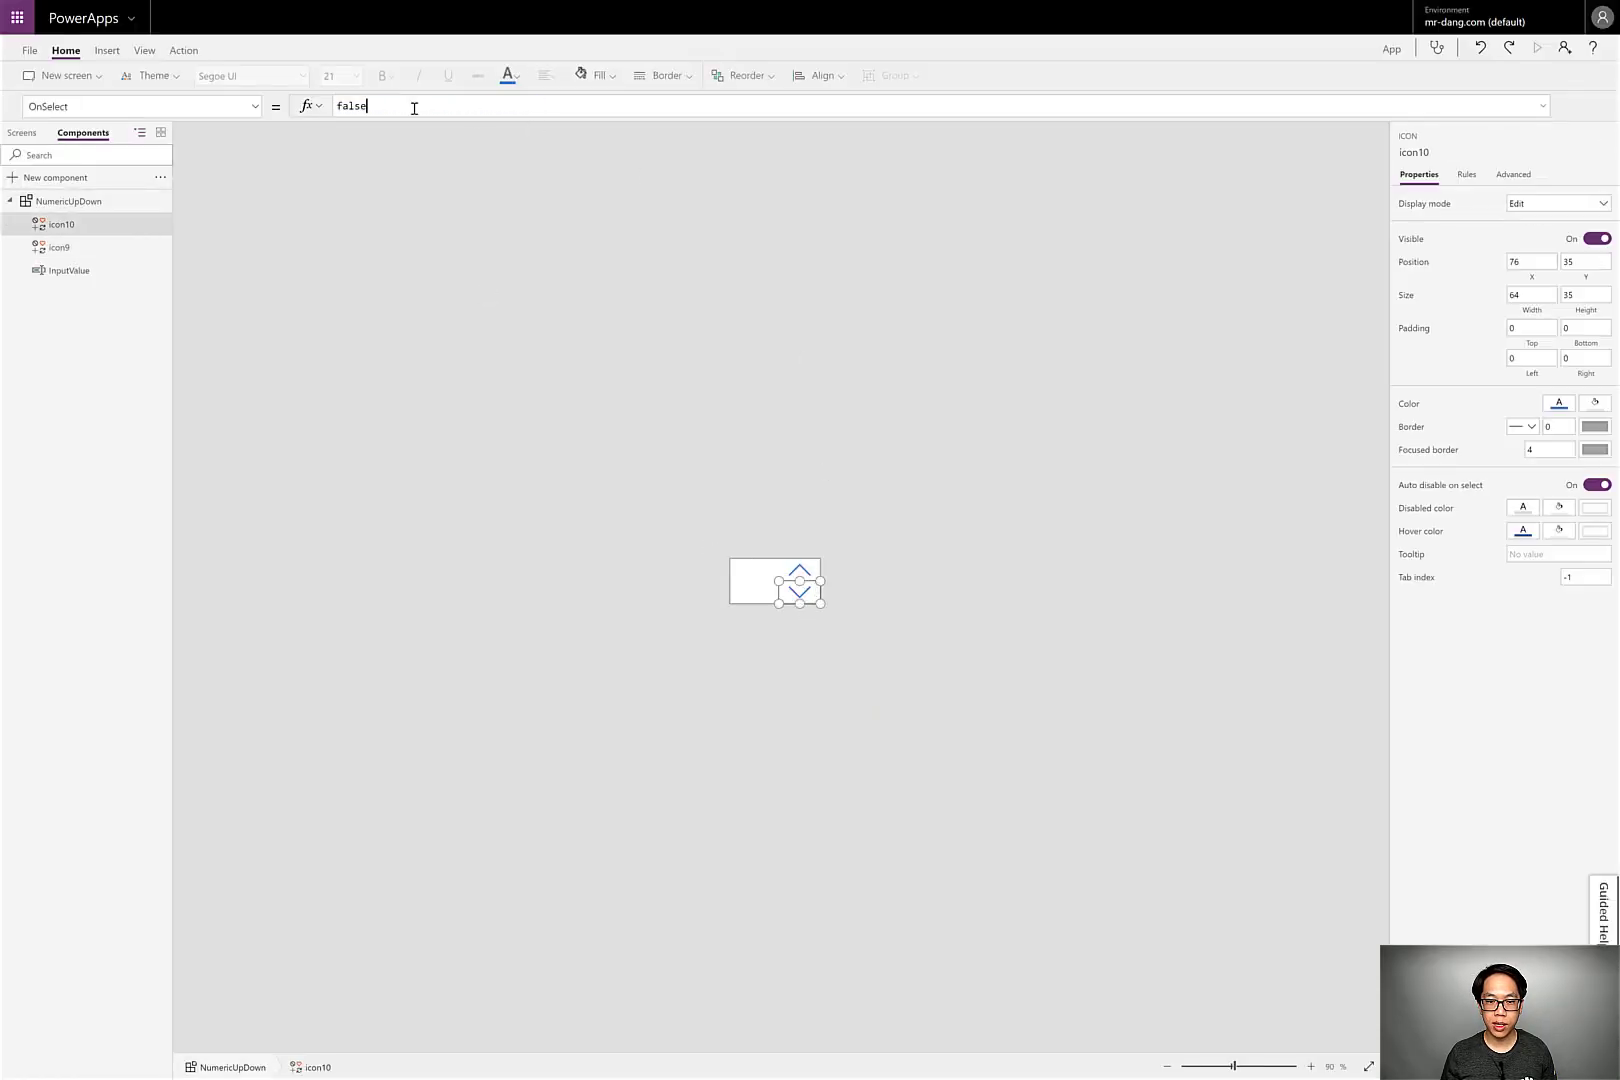
pyautogui.hotkey('ctrl', 'a')
pyautogui.hotkey('ctrl', 'v')
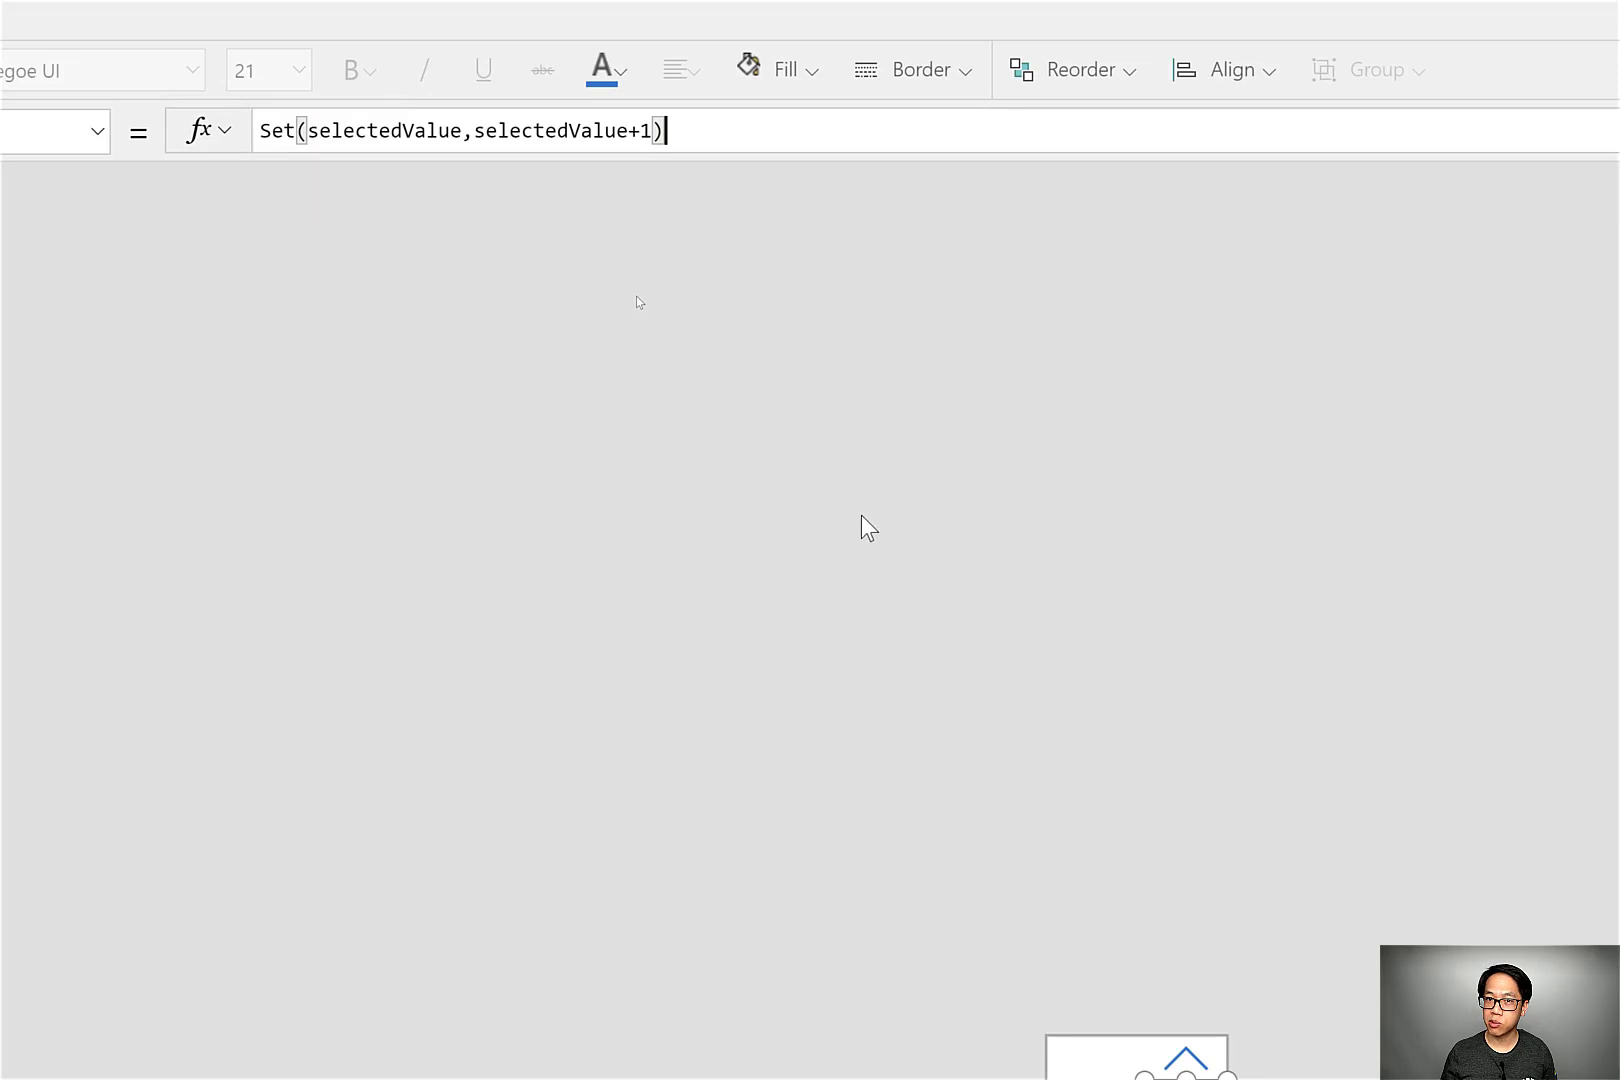
pyautogui.press('Left')
pyautogui.press('Left')
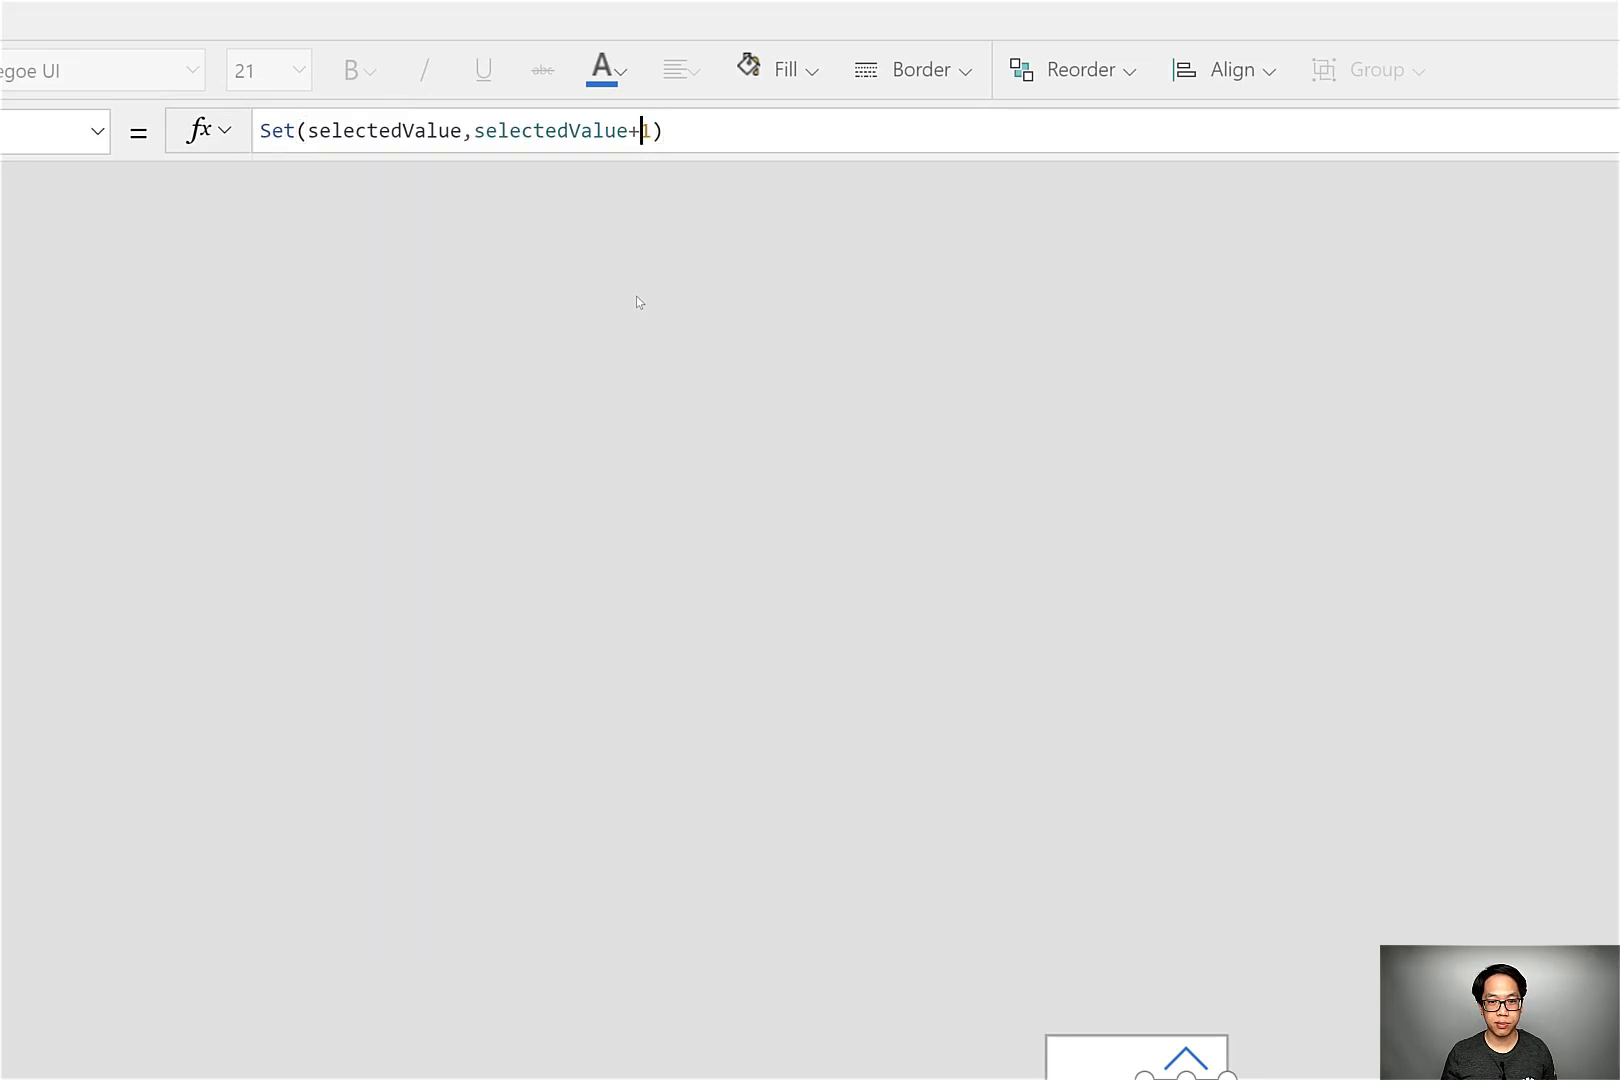
pyautogui.press('BackSpace')
pyautogui.write('-')
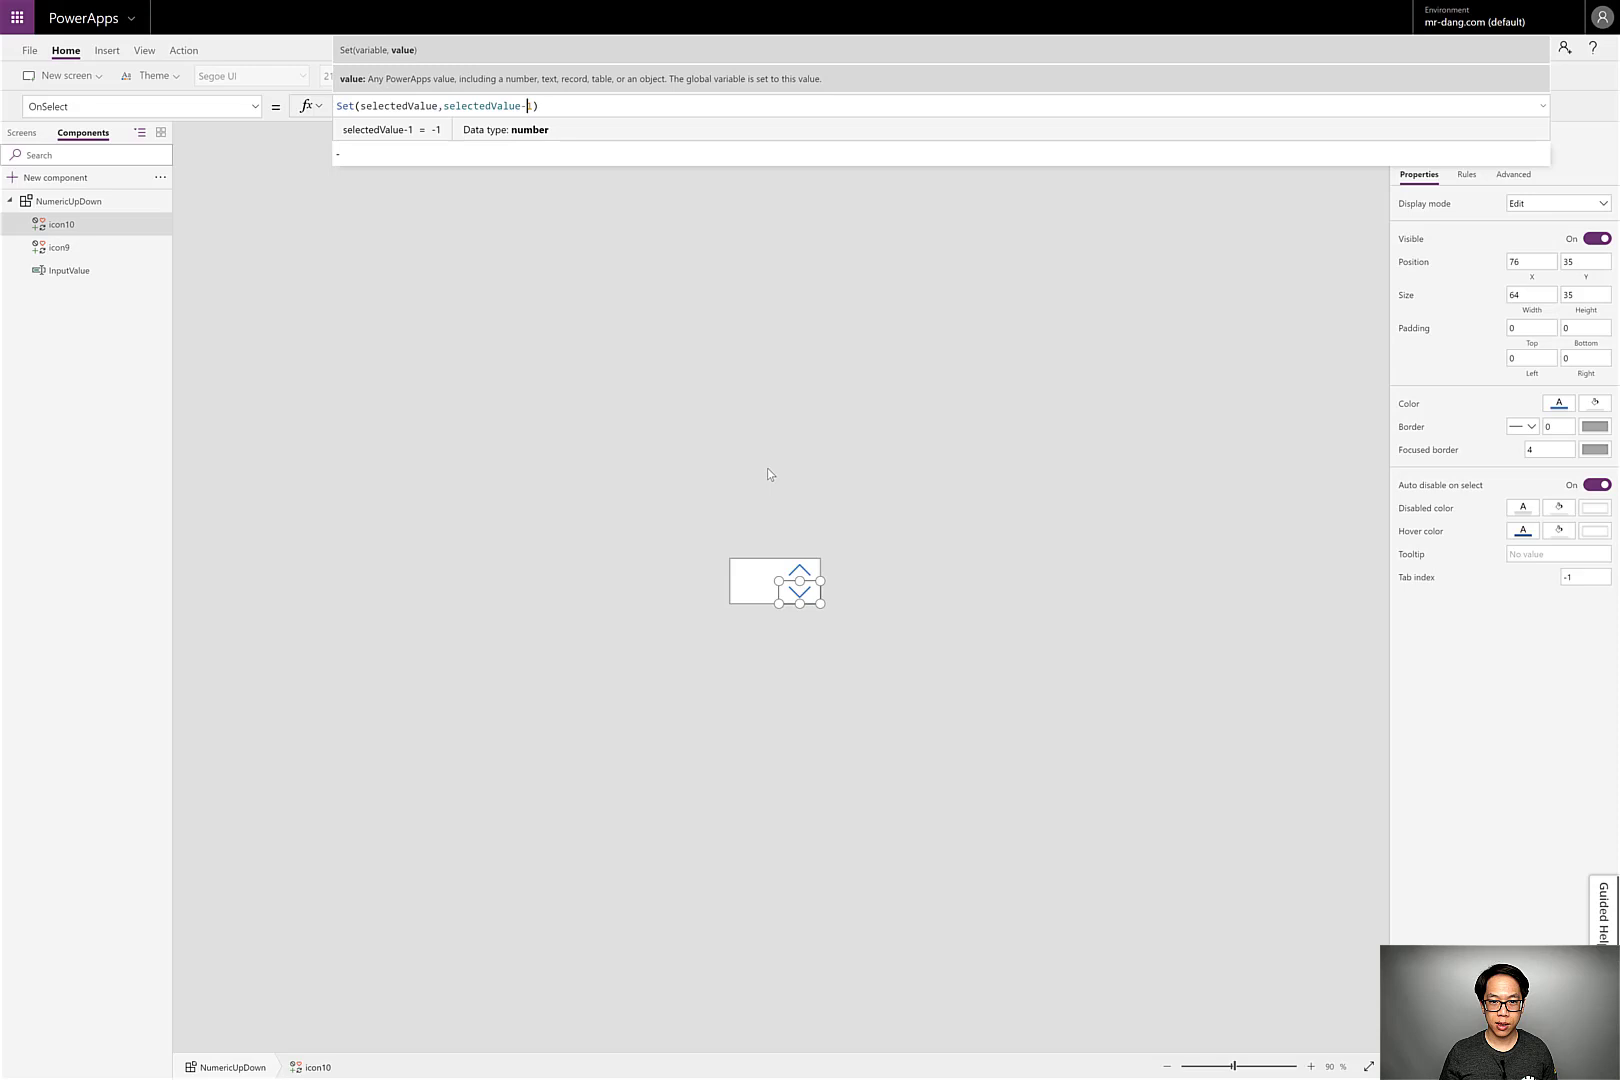
# Start a new custom property with display name and property name 'Value'.
pyautogui.click(767, 468)
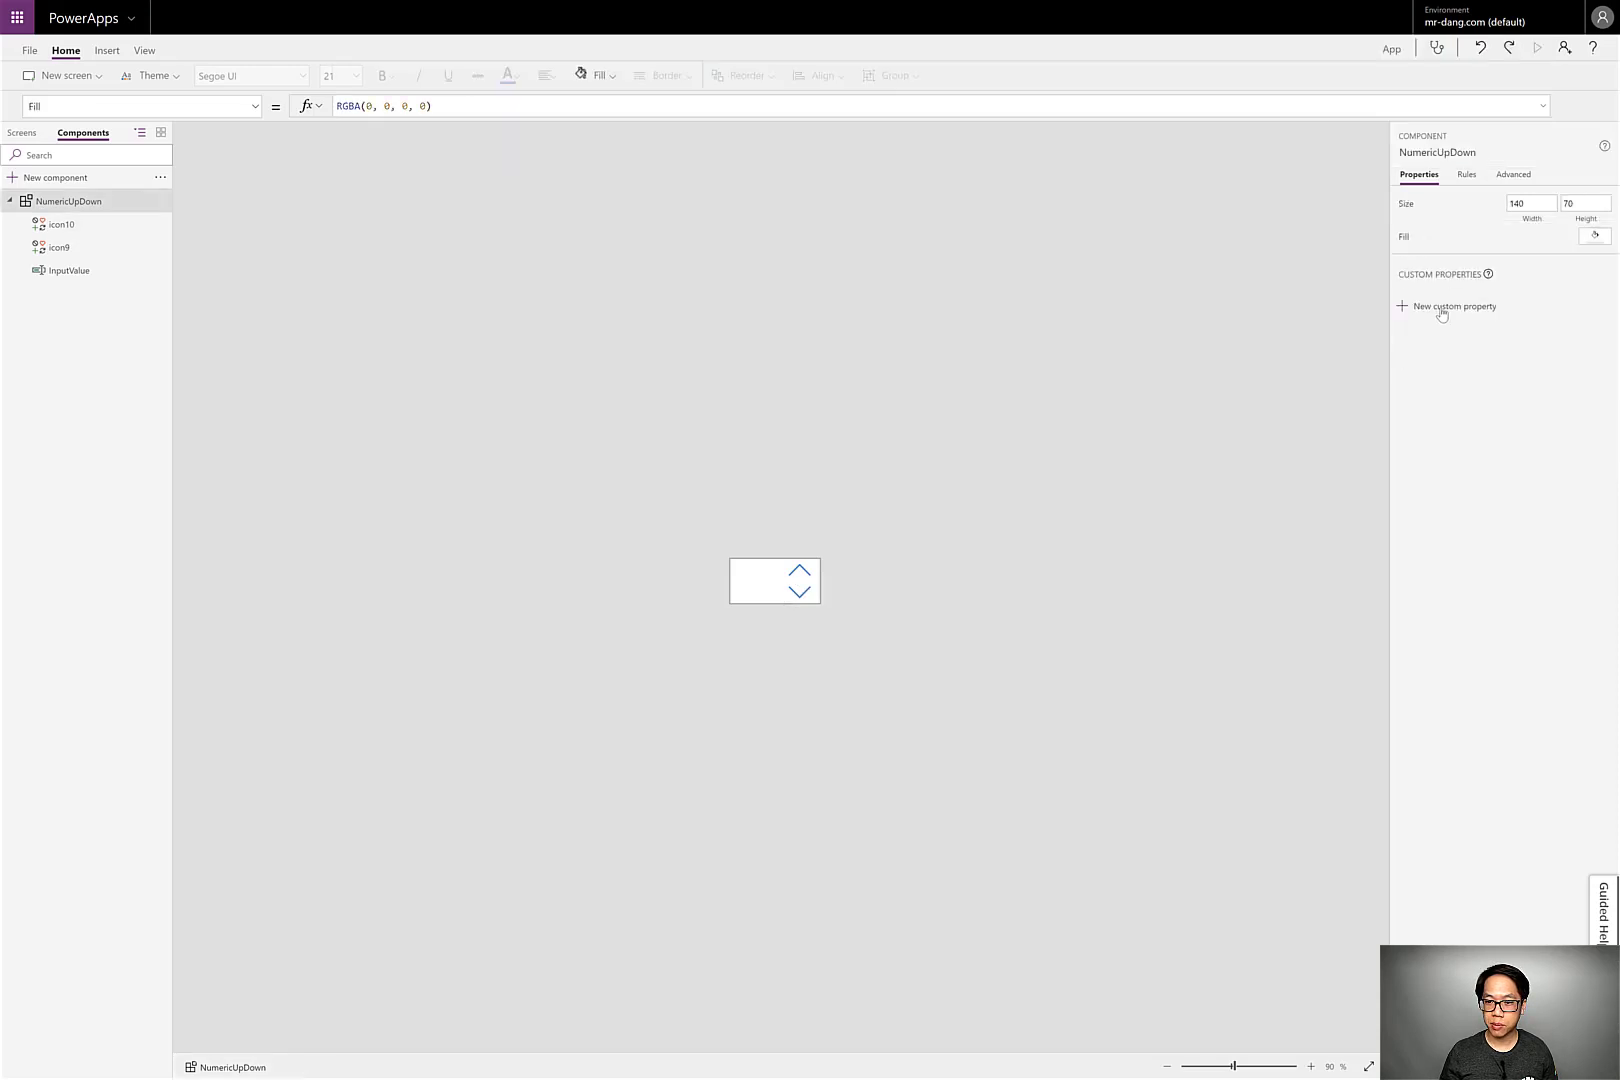
pyautogui.click(1441, 312)
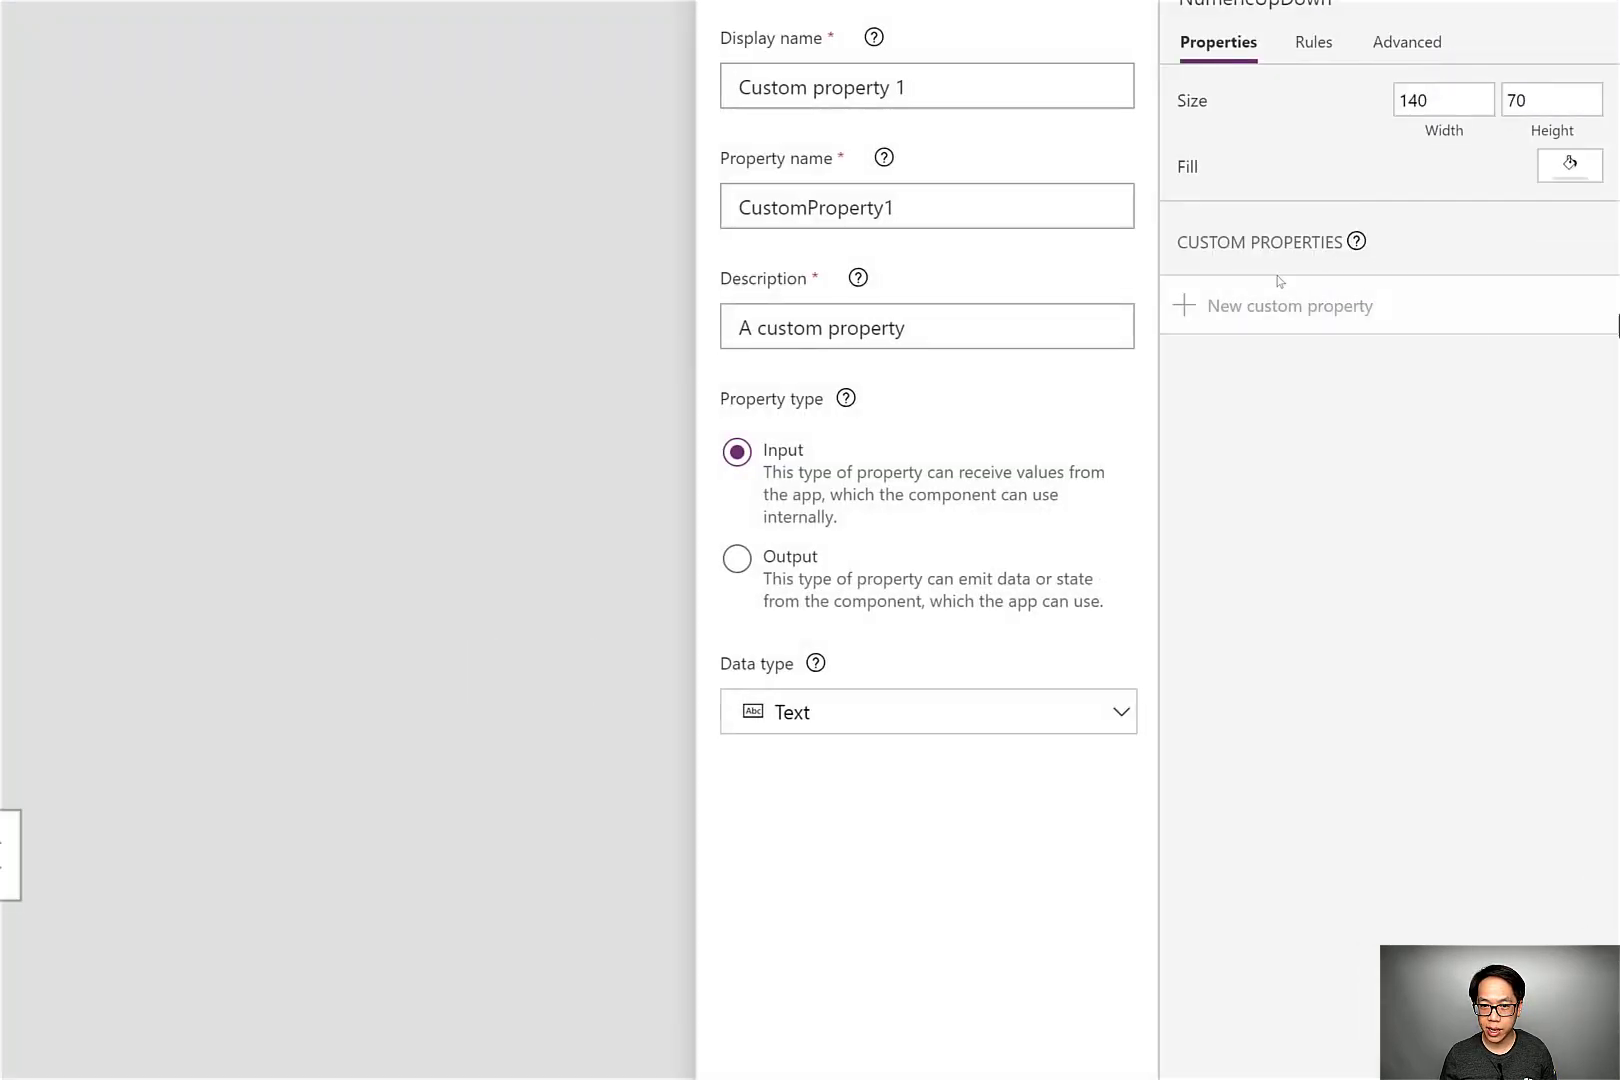
pyautogui.tripleClick(972, 103)
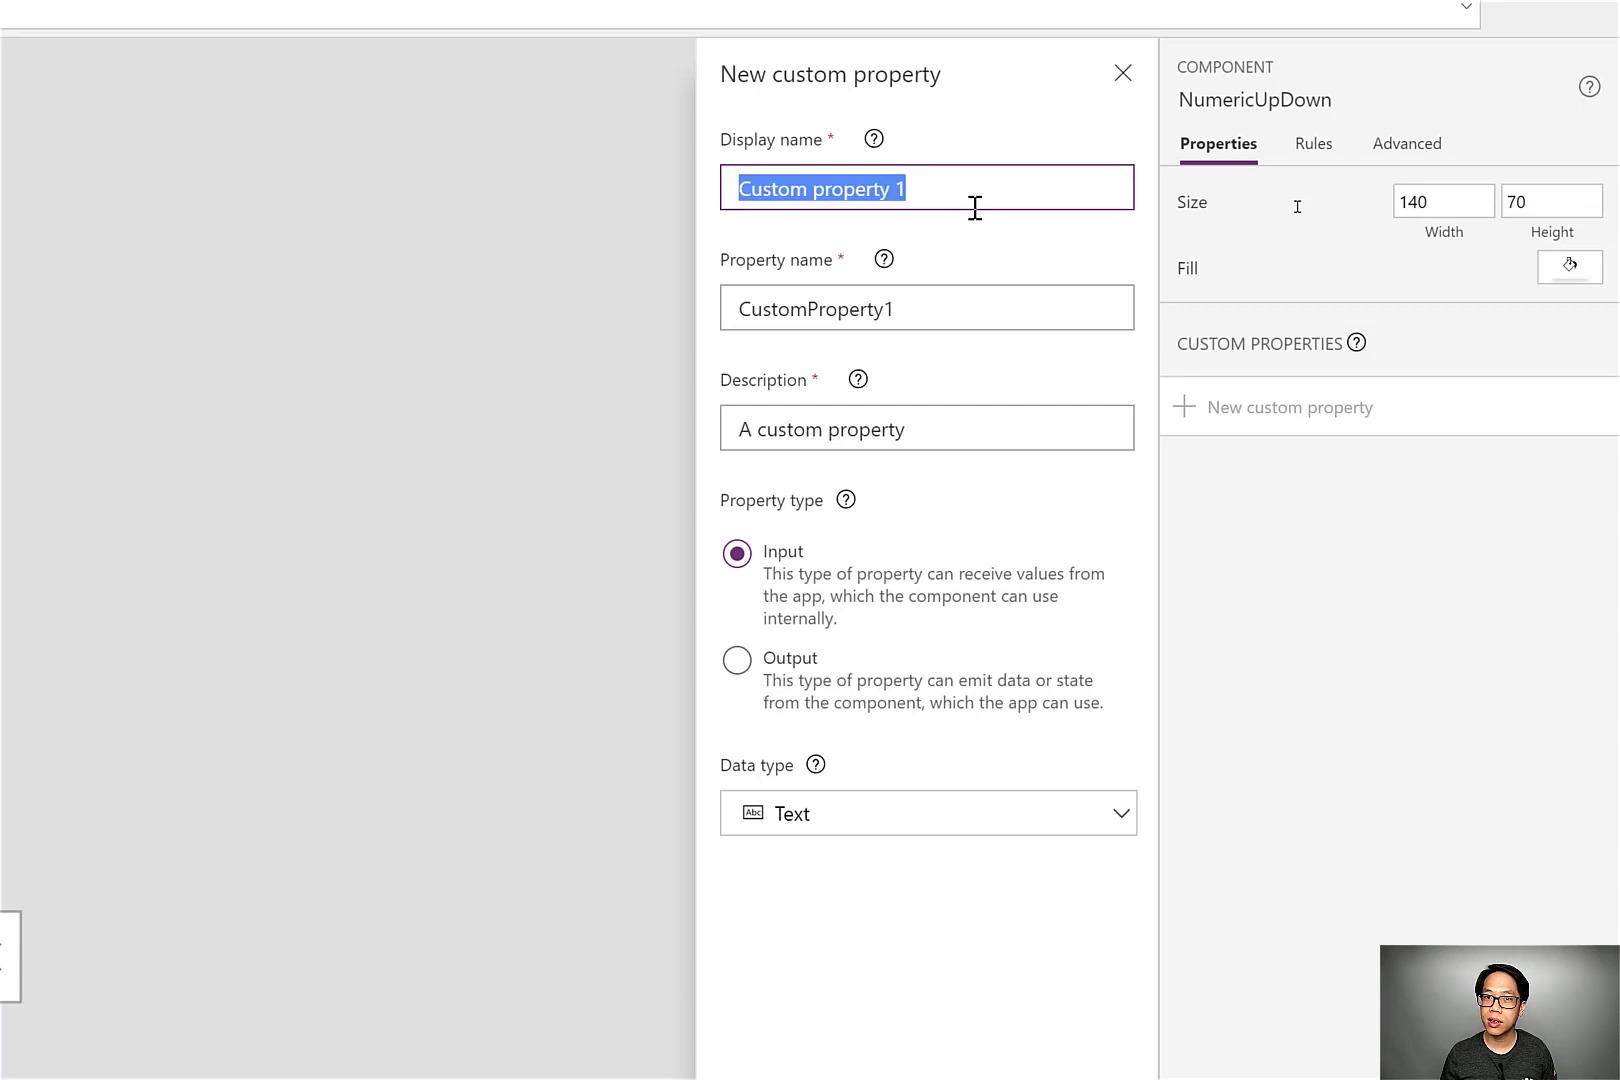
pyautogui.write('Value')
pyautogui.press('Tab')
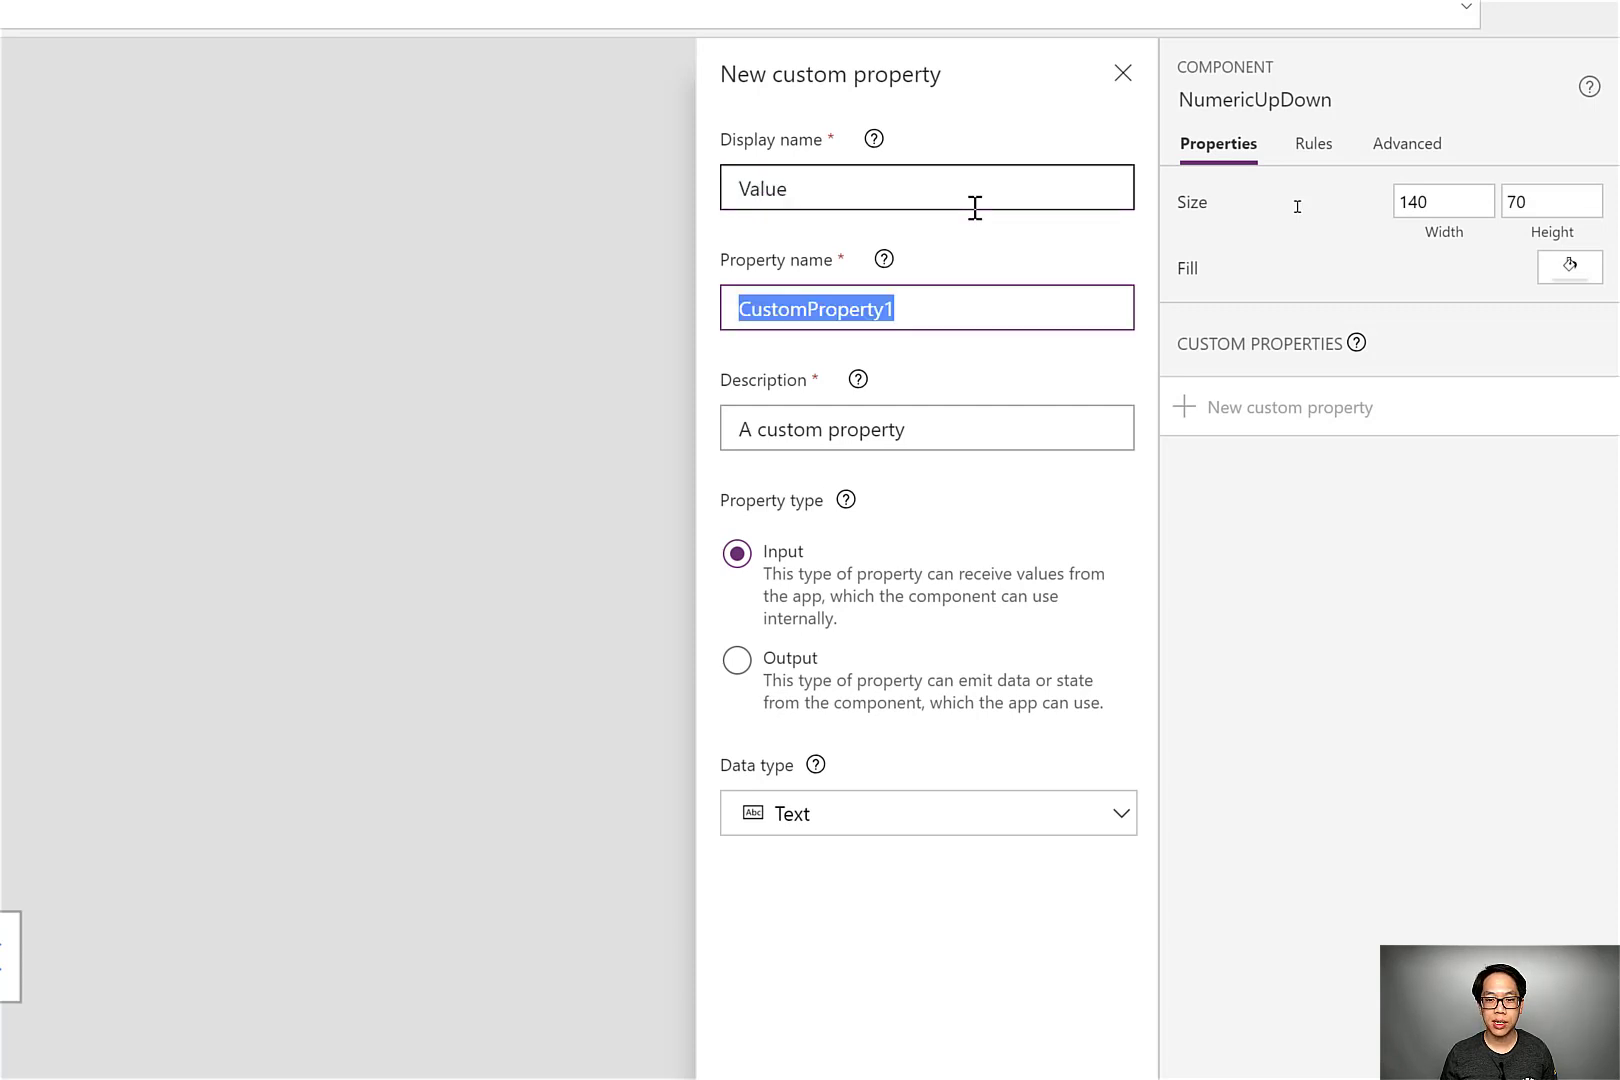
pyautogui.write('Value')
# Describe it as 'The numeric value outputted by the component' and make it a Number output.
pyautogui.press('Tab')
pyautogui.write('The v')
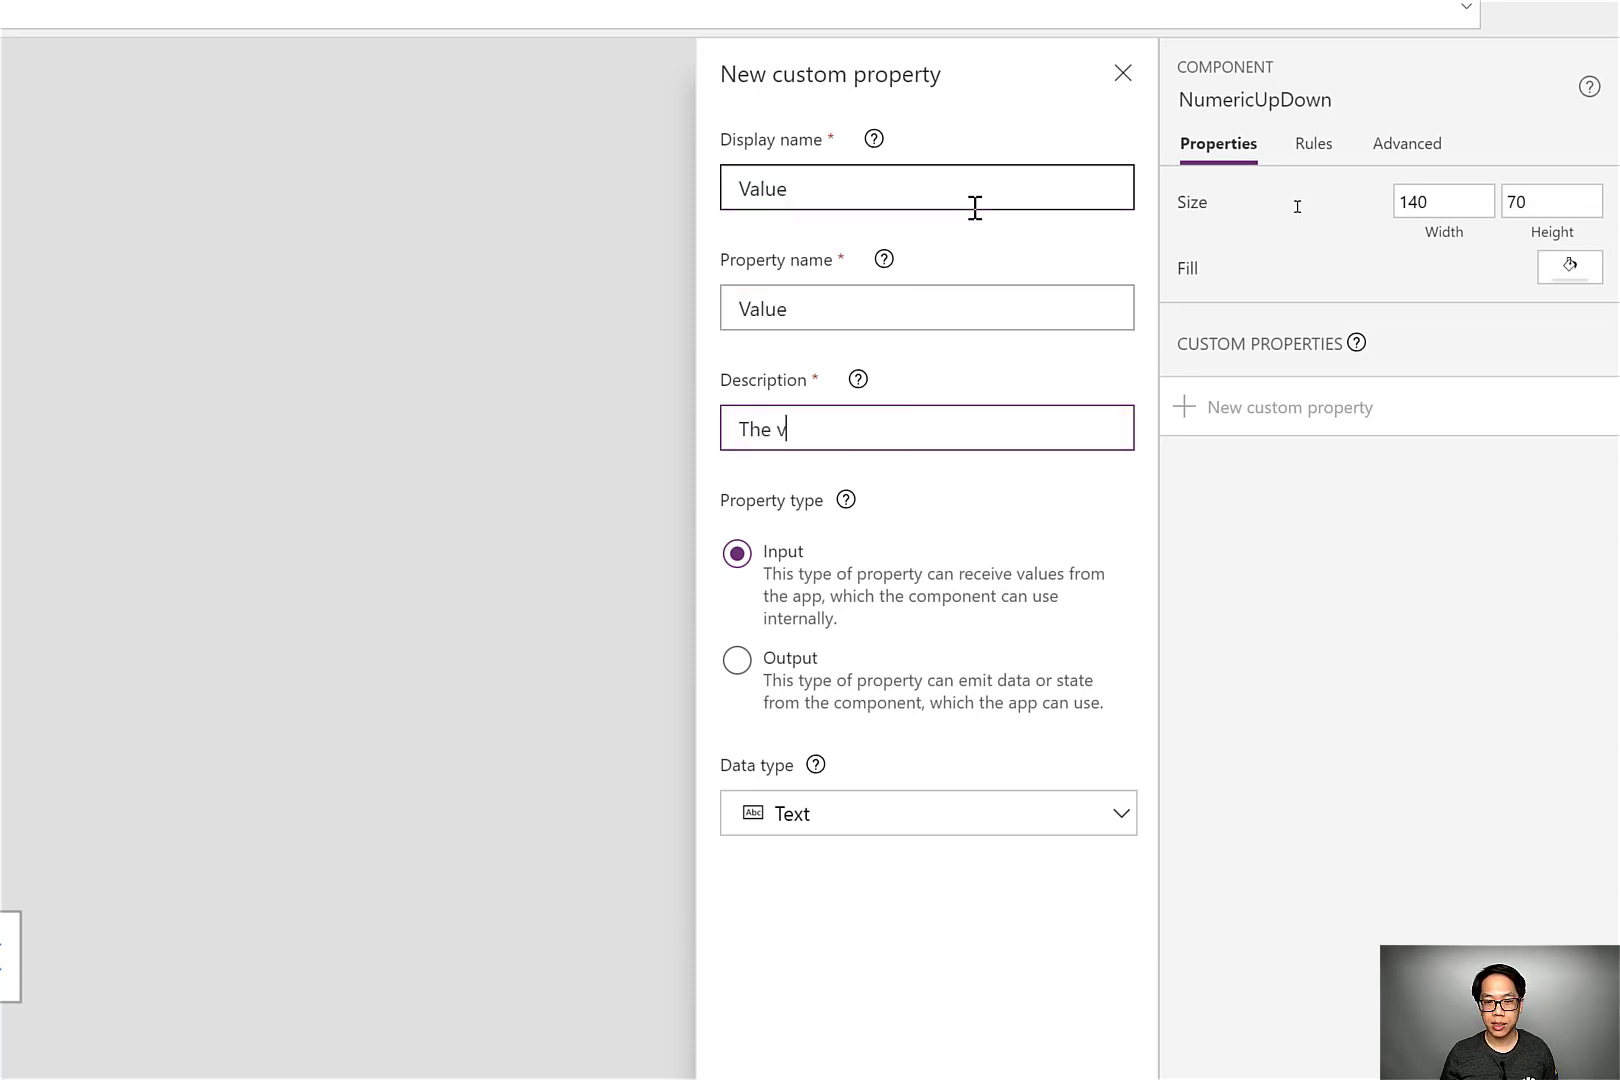
pyautogui.write('alue')
pyautogui.hotkey('ctrl', 'BackSpace')
pyautogui.write('numeric')
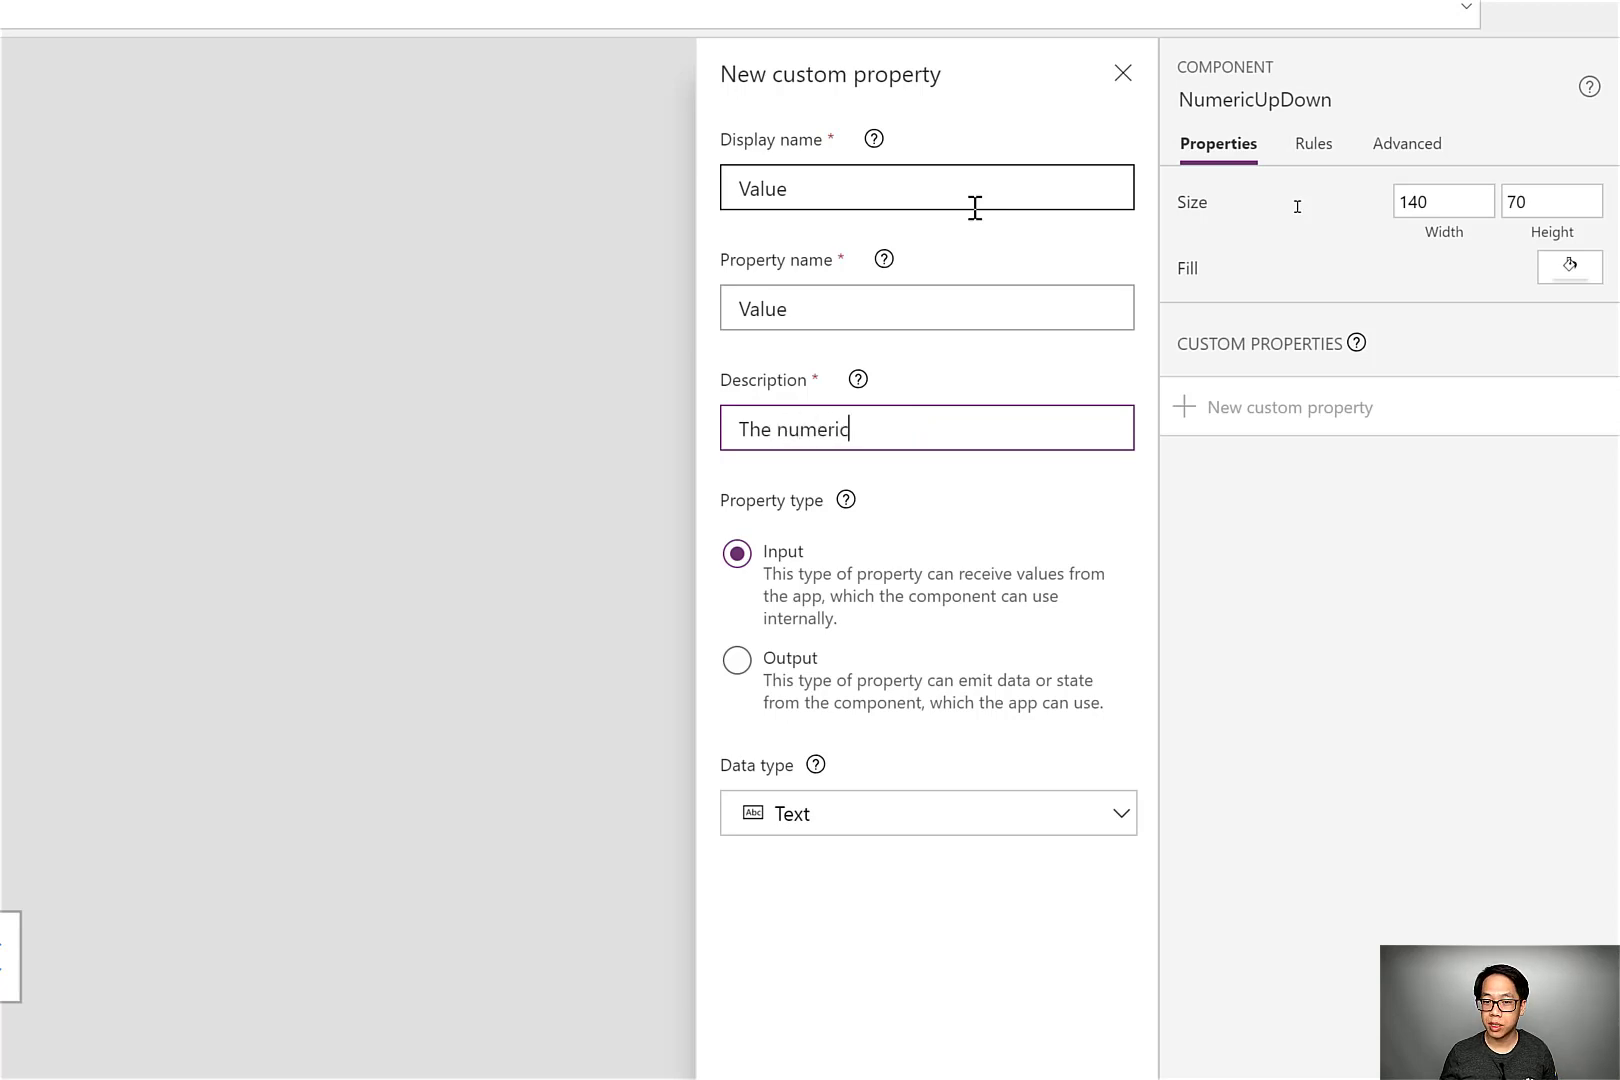
pyautogui.write(' value that is po')
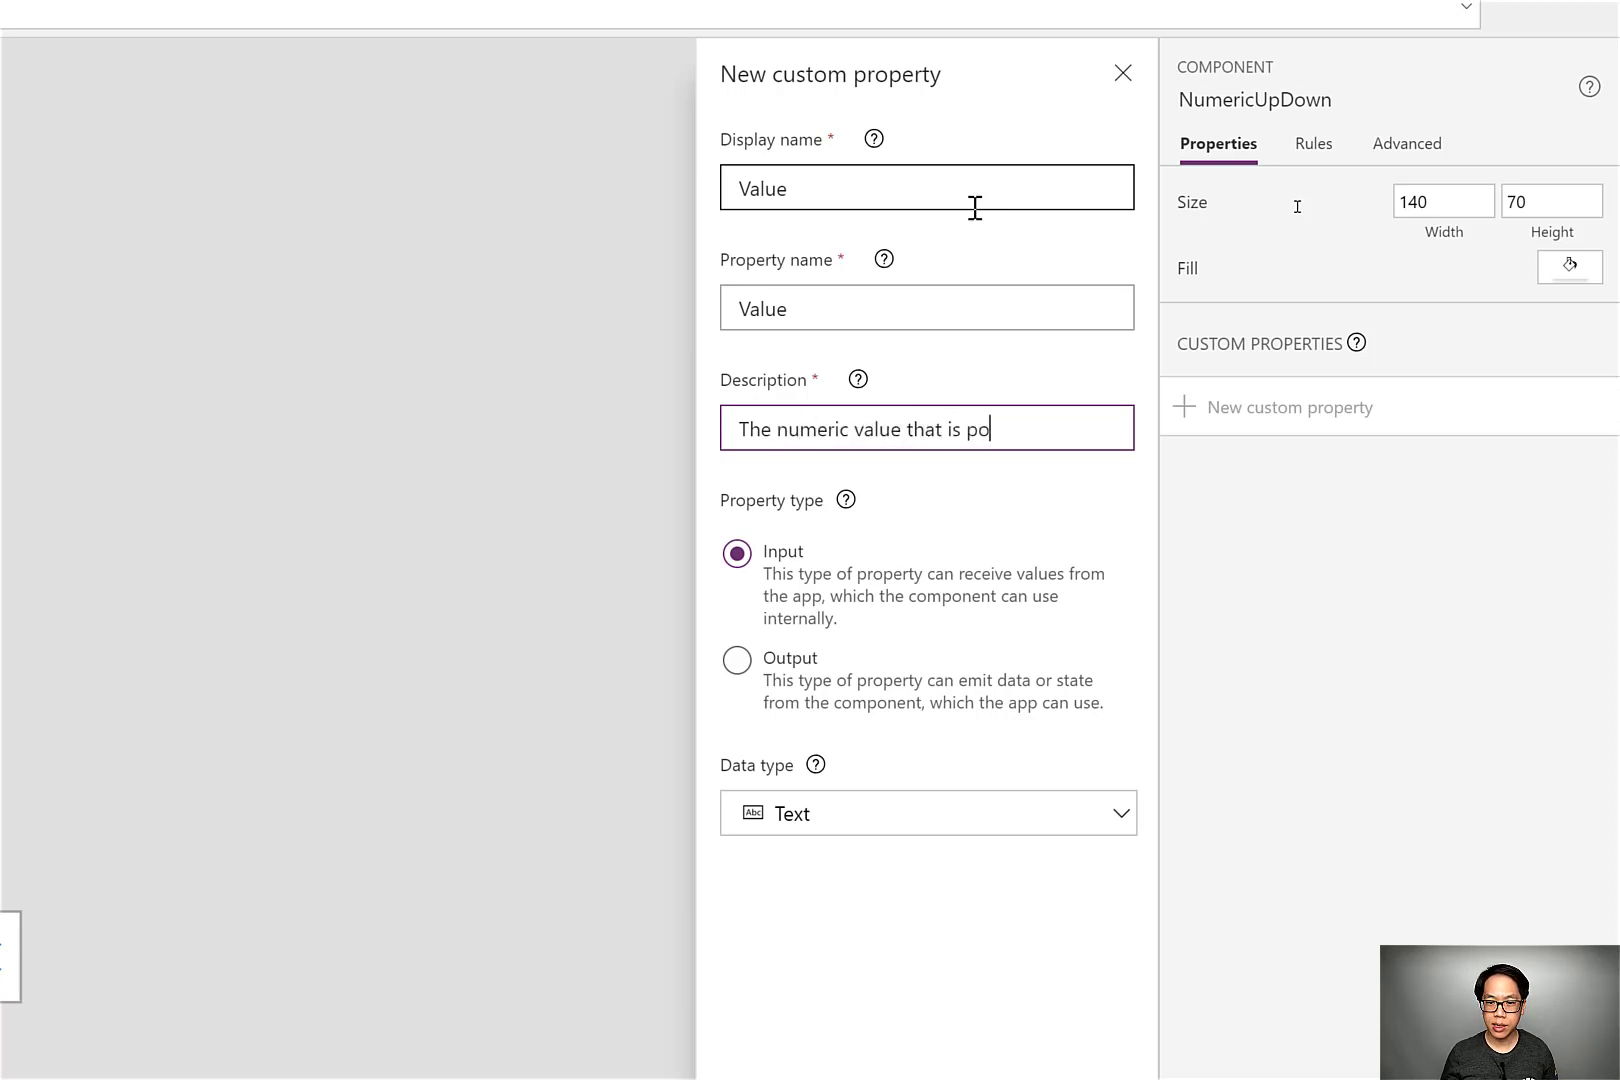
pyautogui.hotkey('ctrl', 'BackSpace')
pyautogui.write('outputted ')
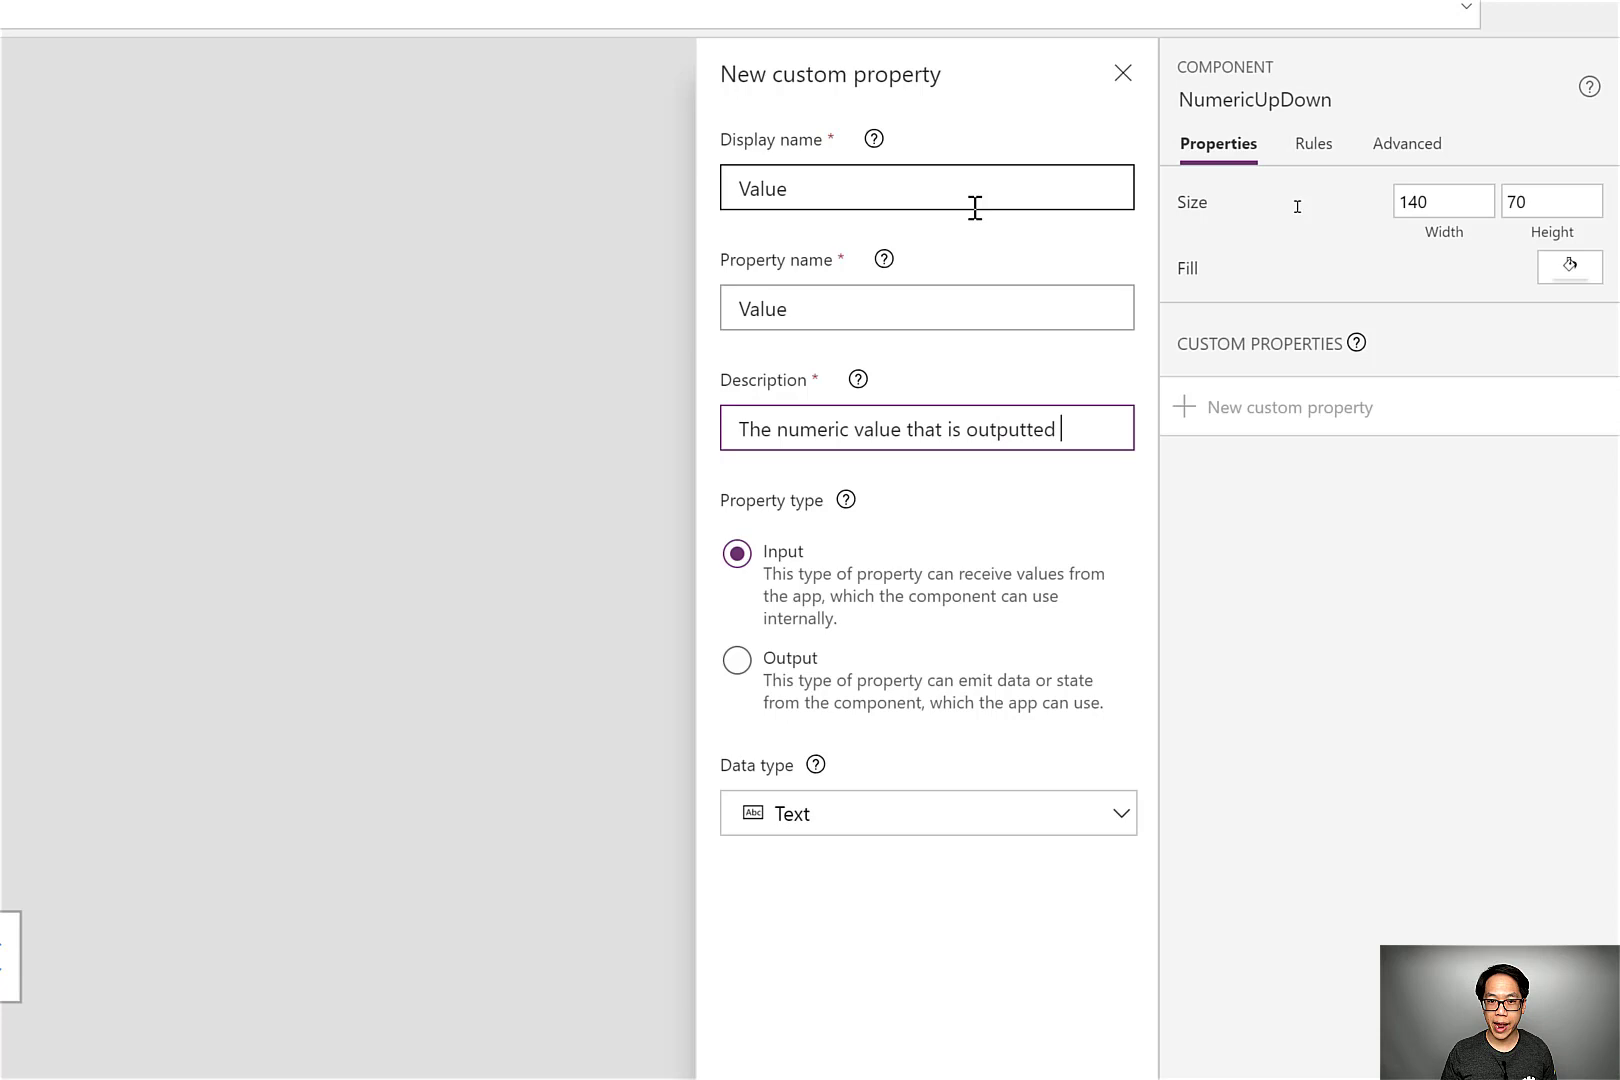
pyautogui.write('by the component')
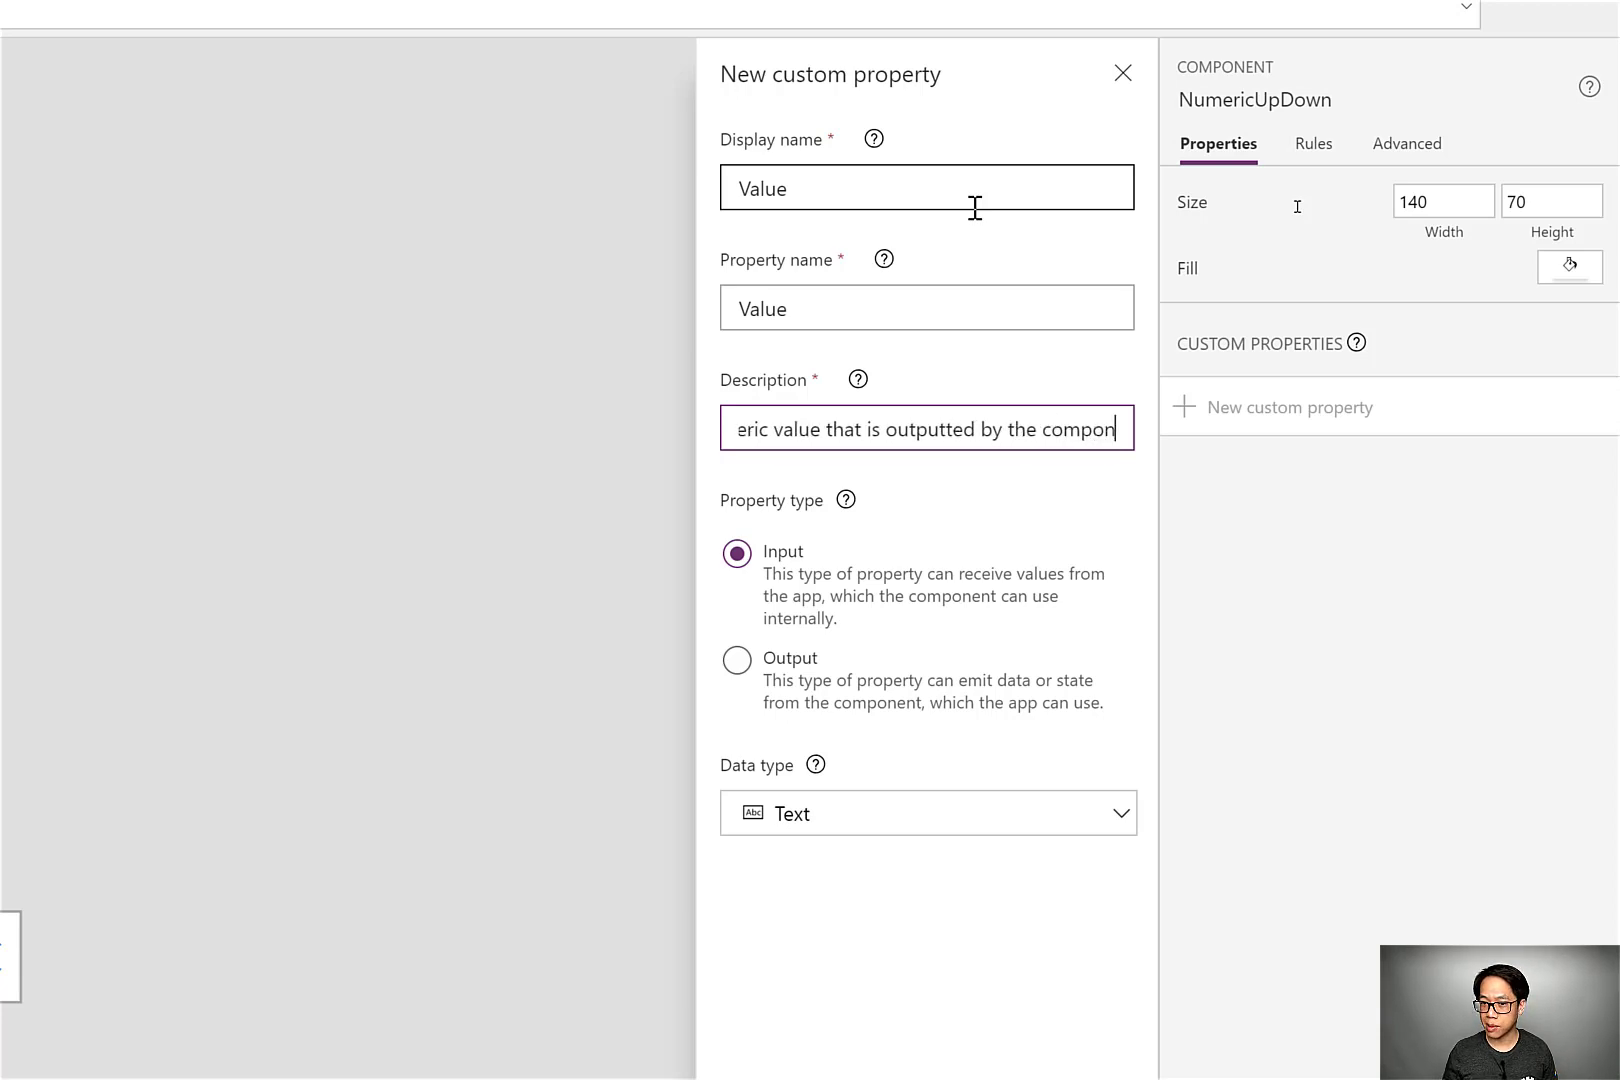
pyautogui.click(930, 670)
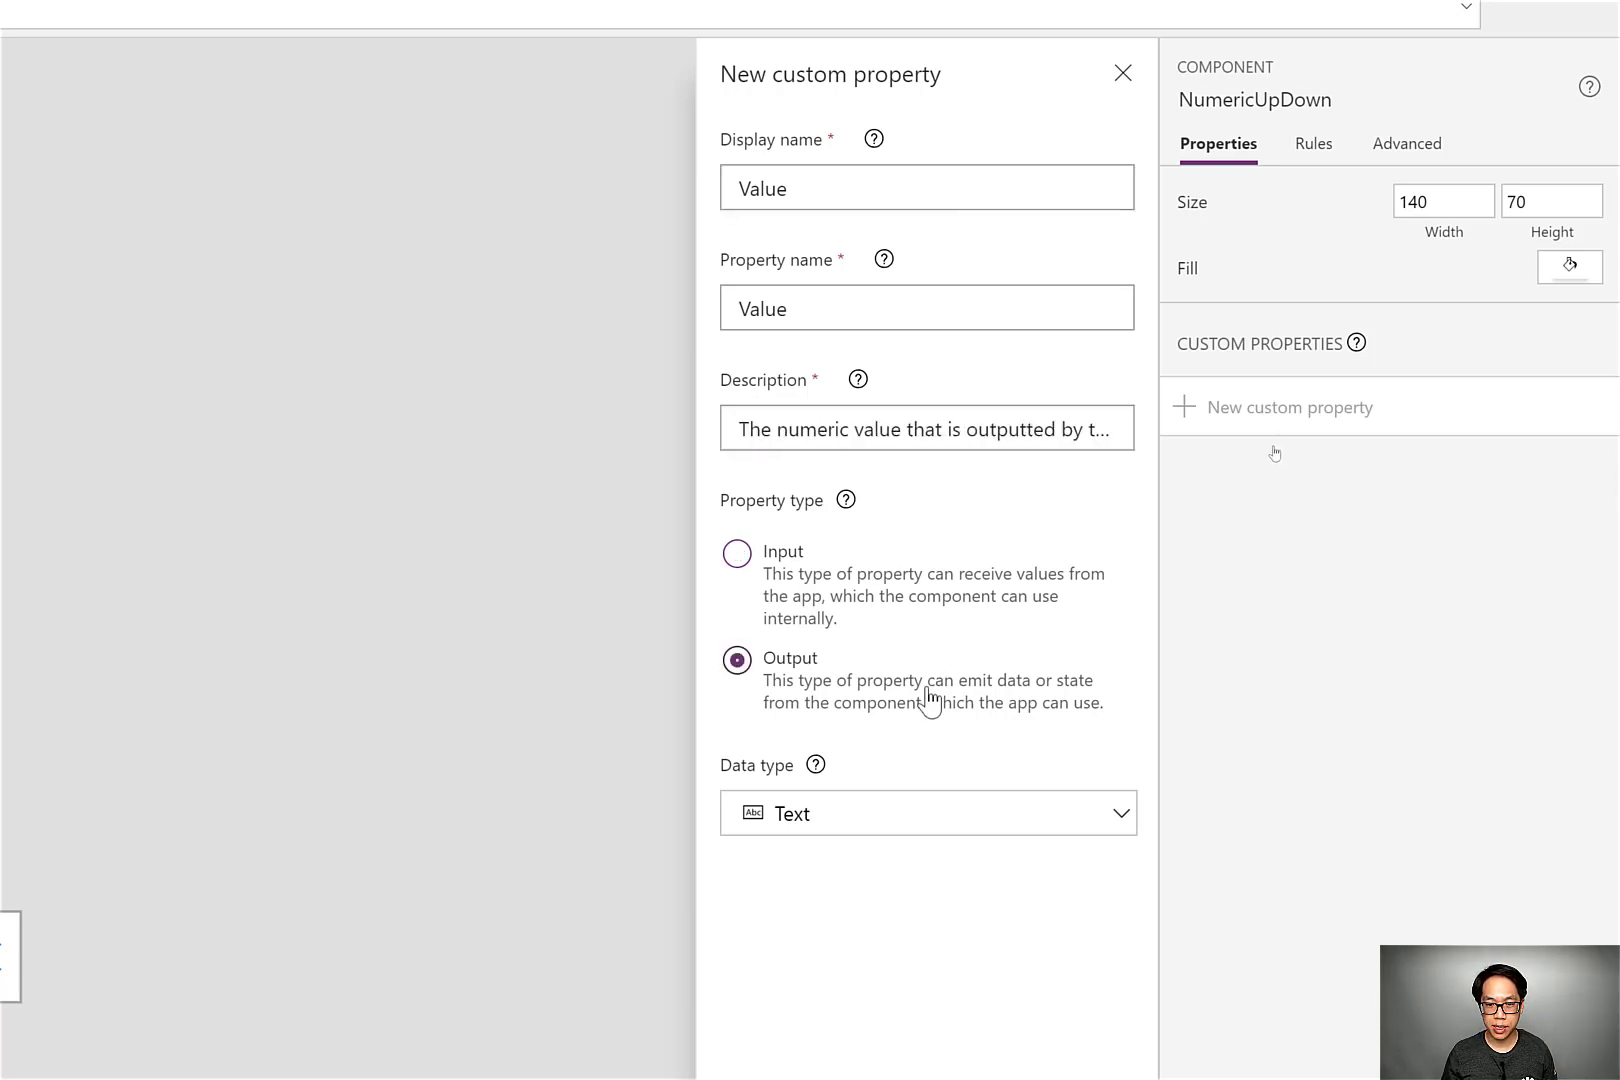
pyautogui.click(921, 822)
pyautogui.click(877, 914)
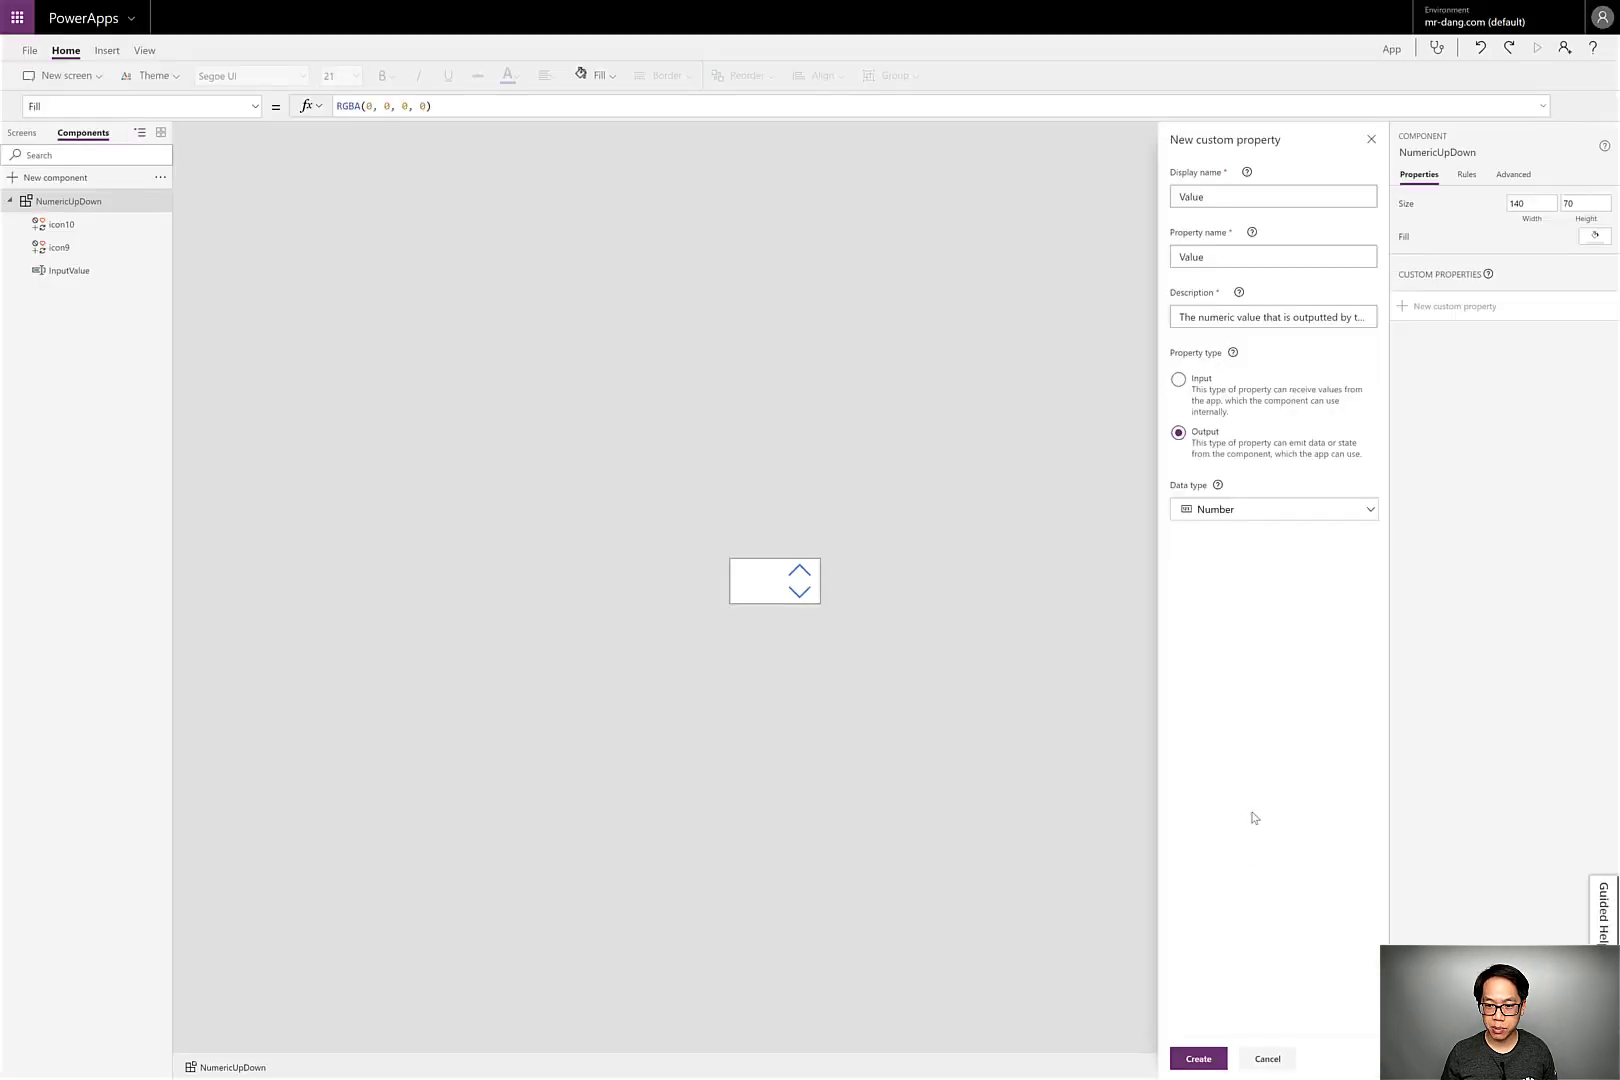
# Create the Value output and change its formula from 100 to selectedValue.
pyautogui.click(1198, 1057)
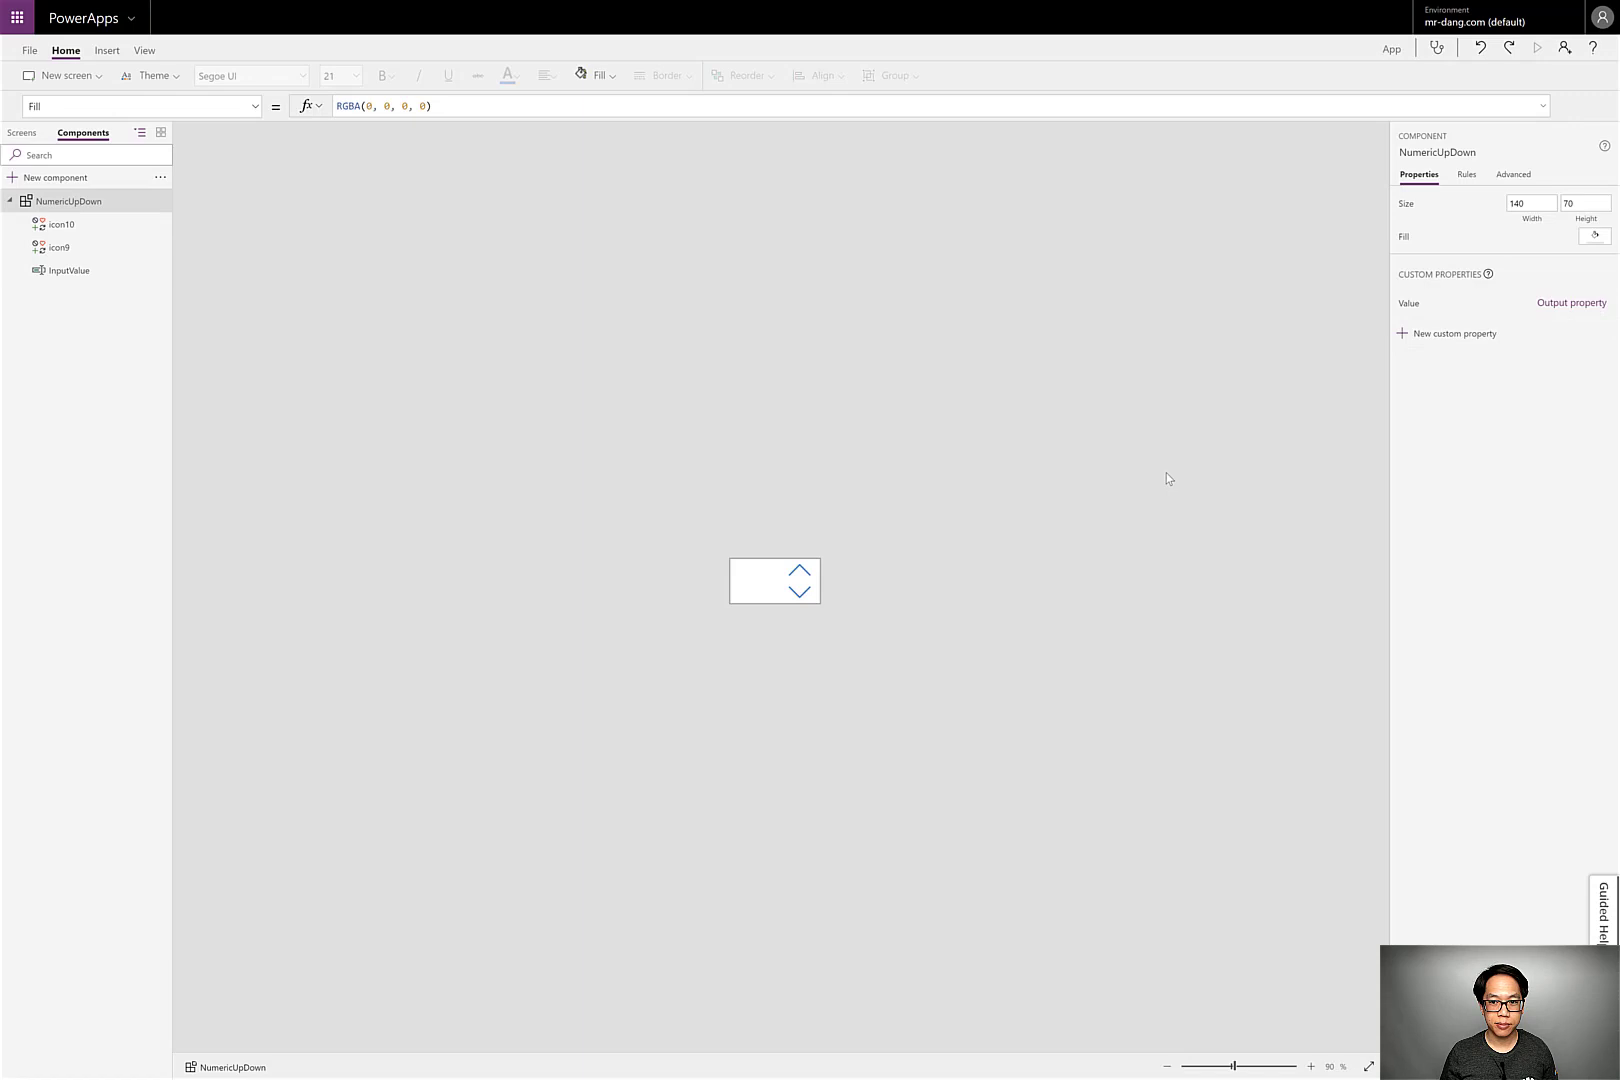
pyautogui.click(1513, 176)
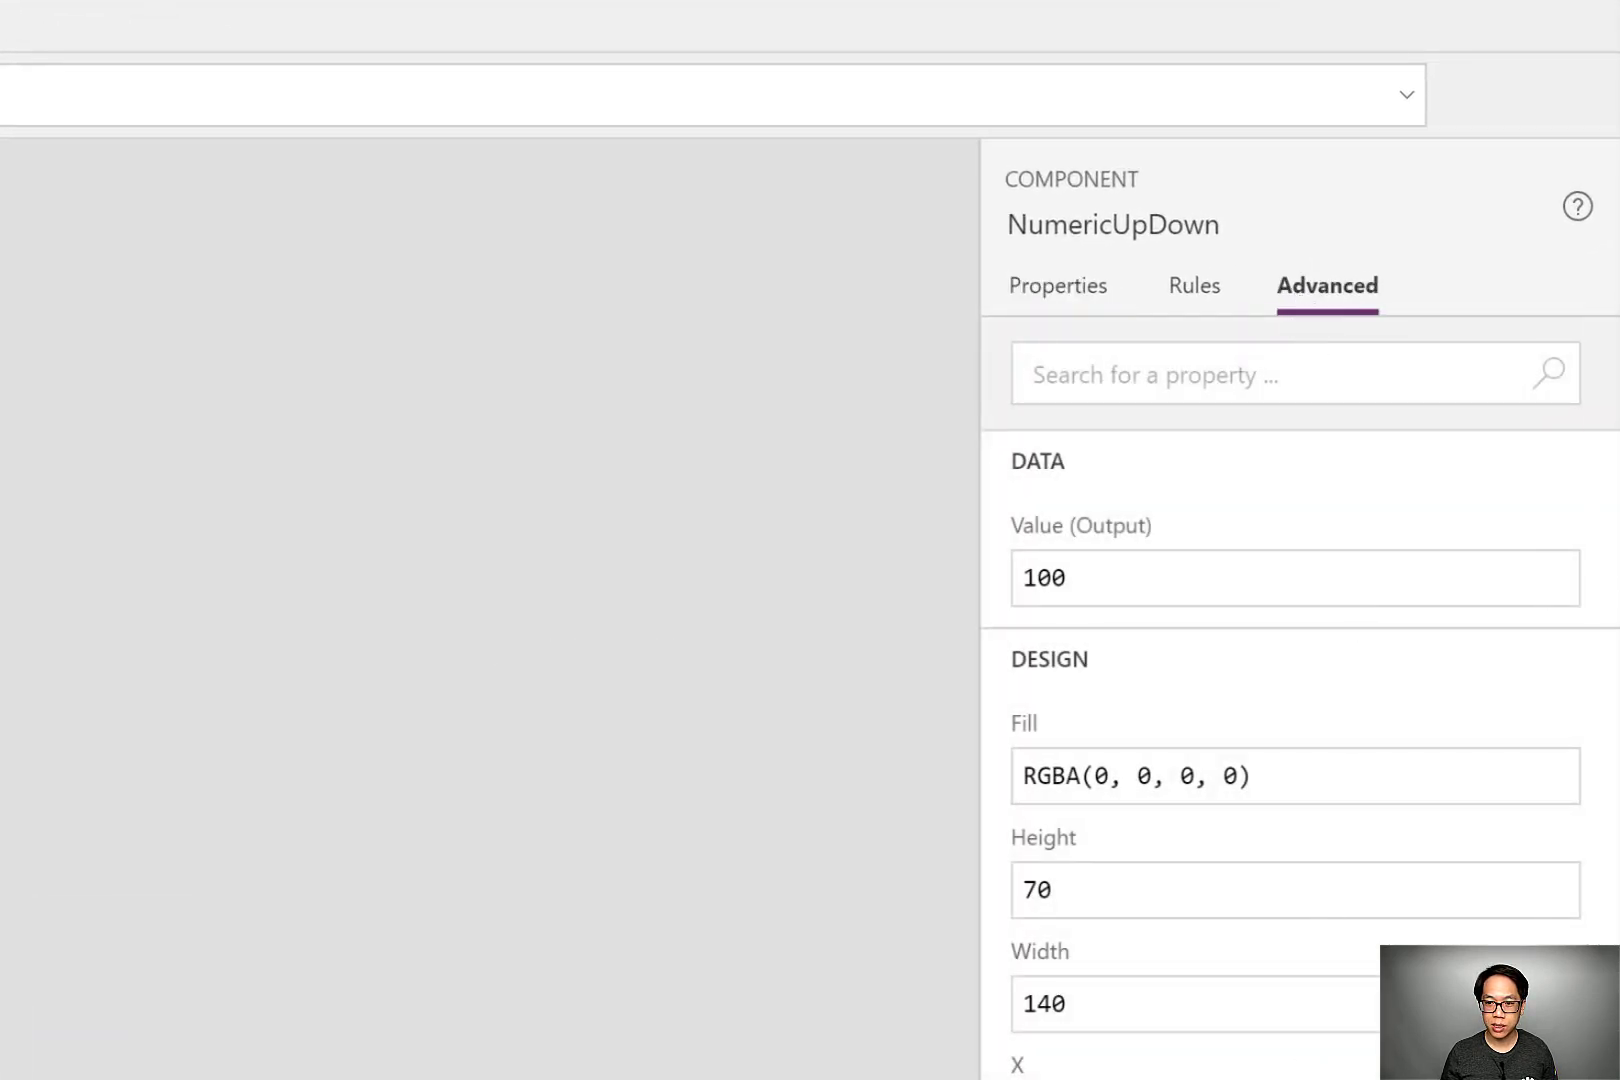
pyautogui.click(1250, 584)
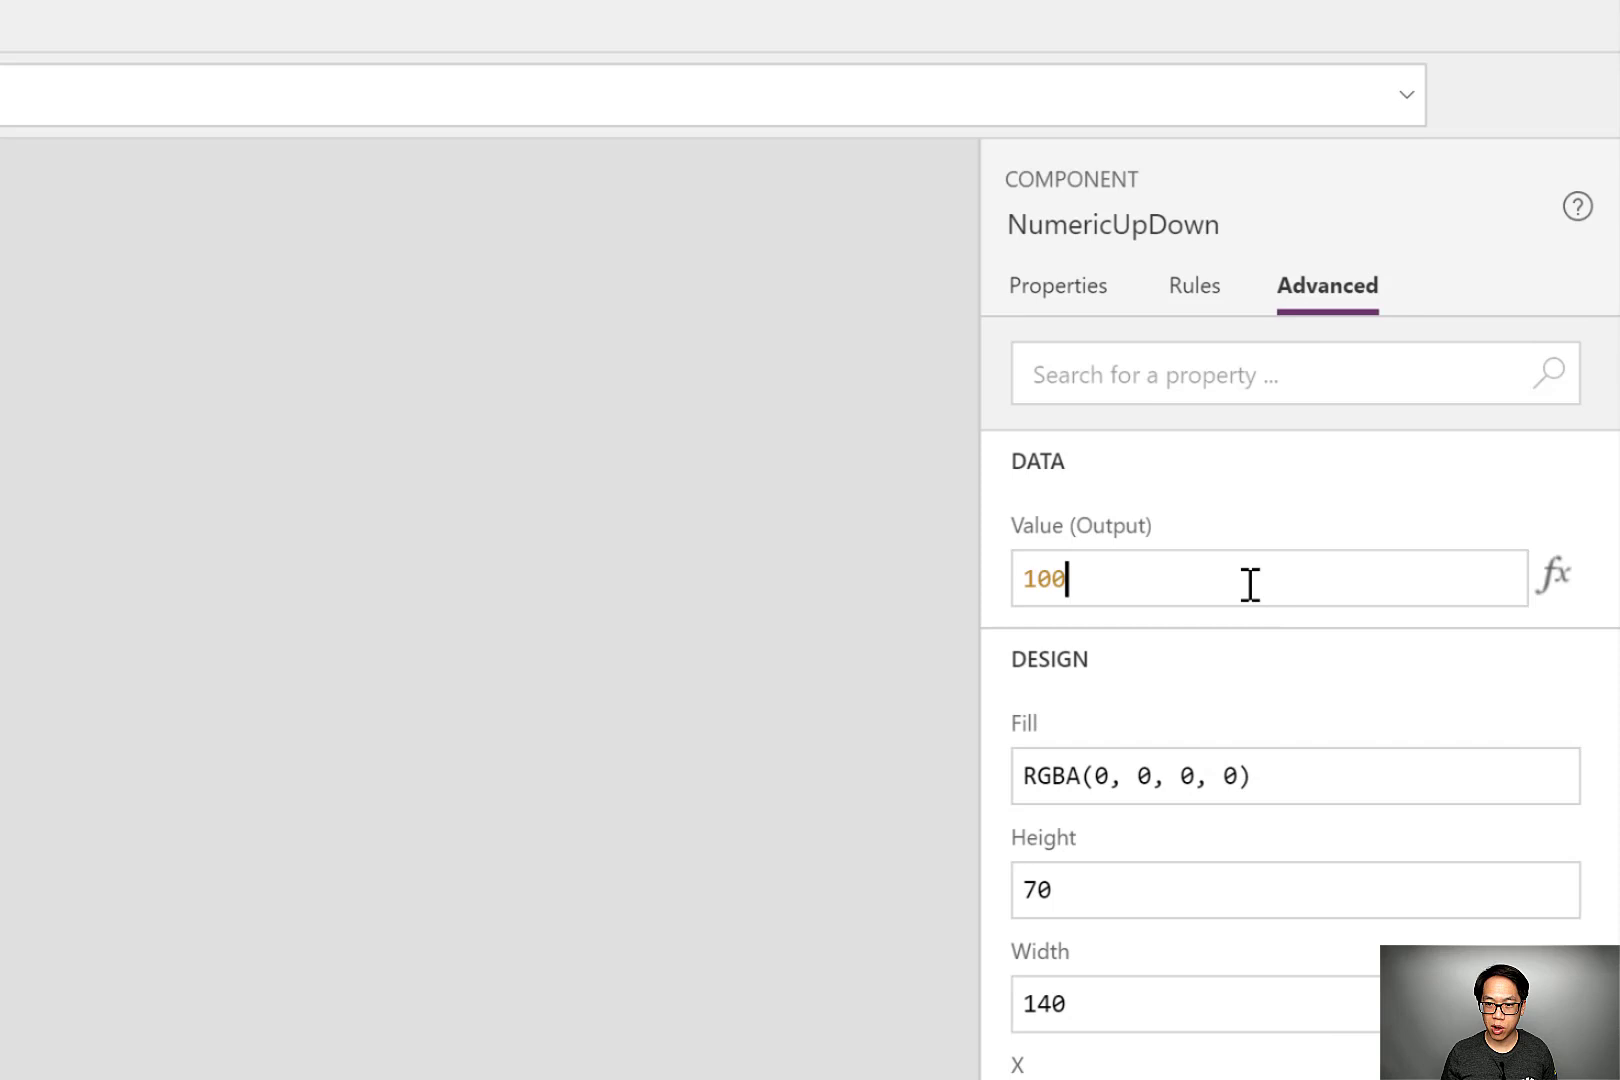
pyautogui.write('sele')
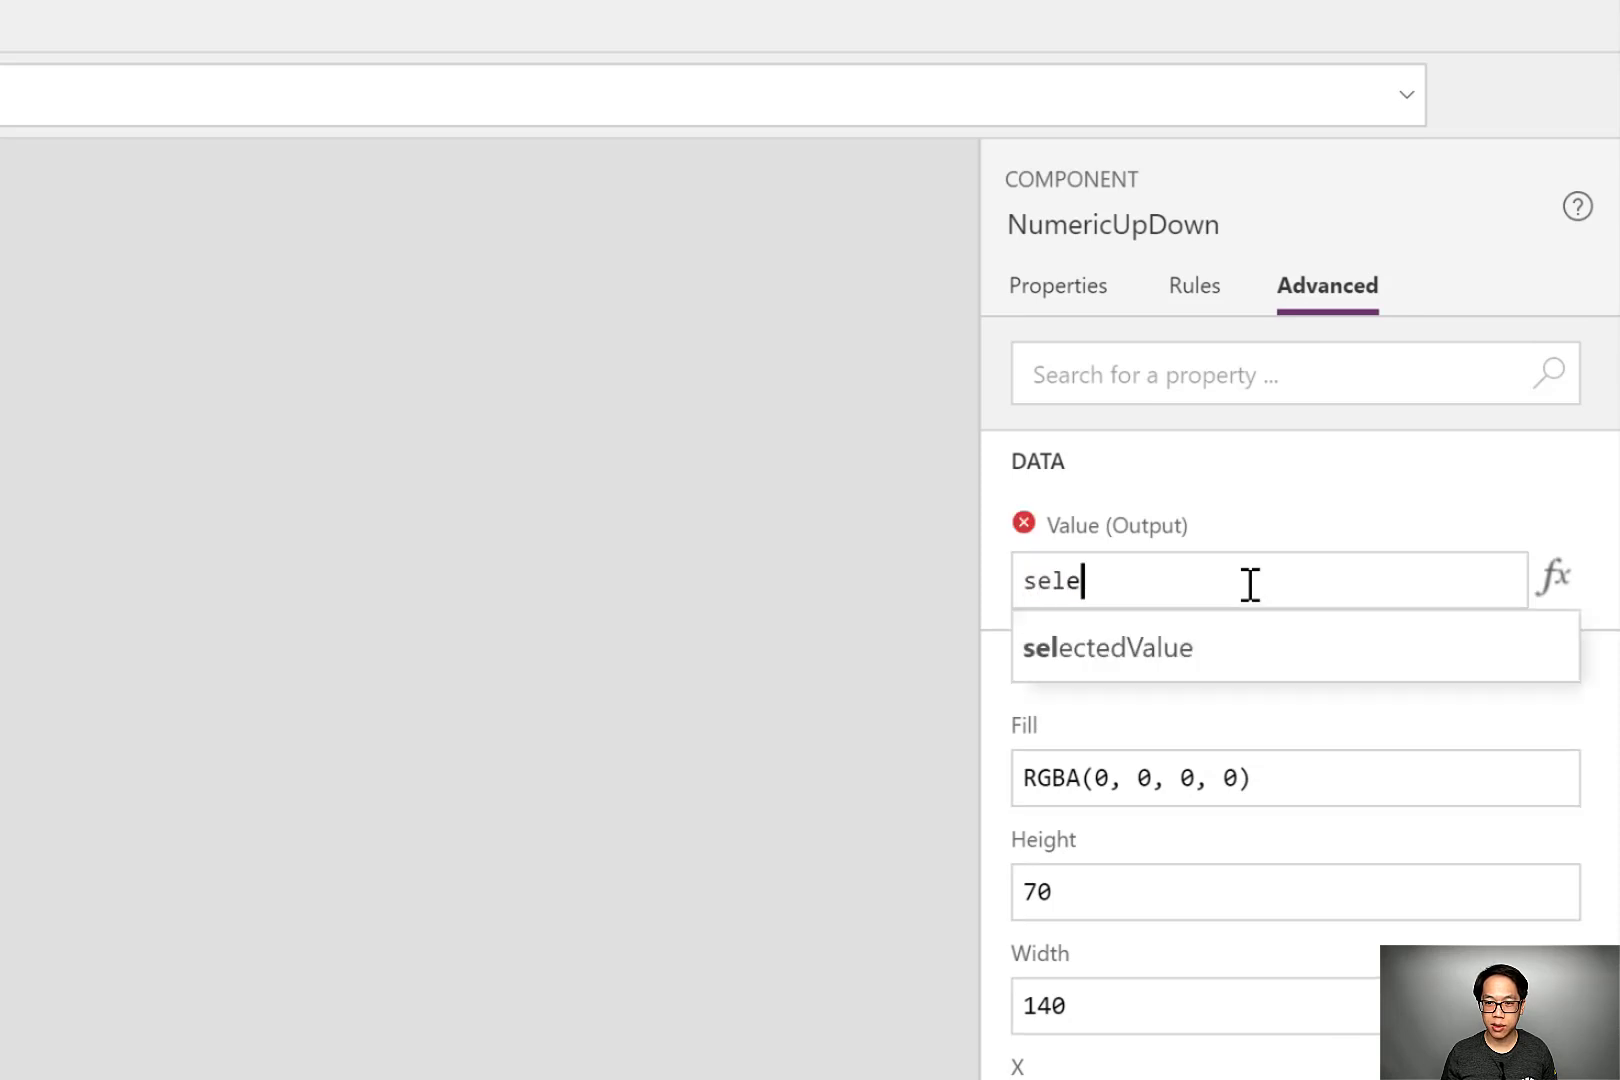
pyautogui.press('Tab')
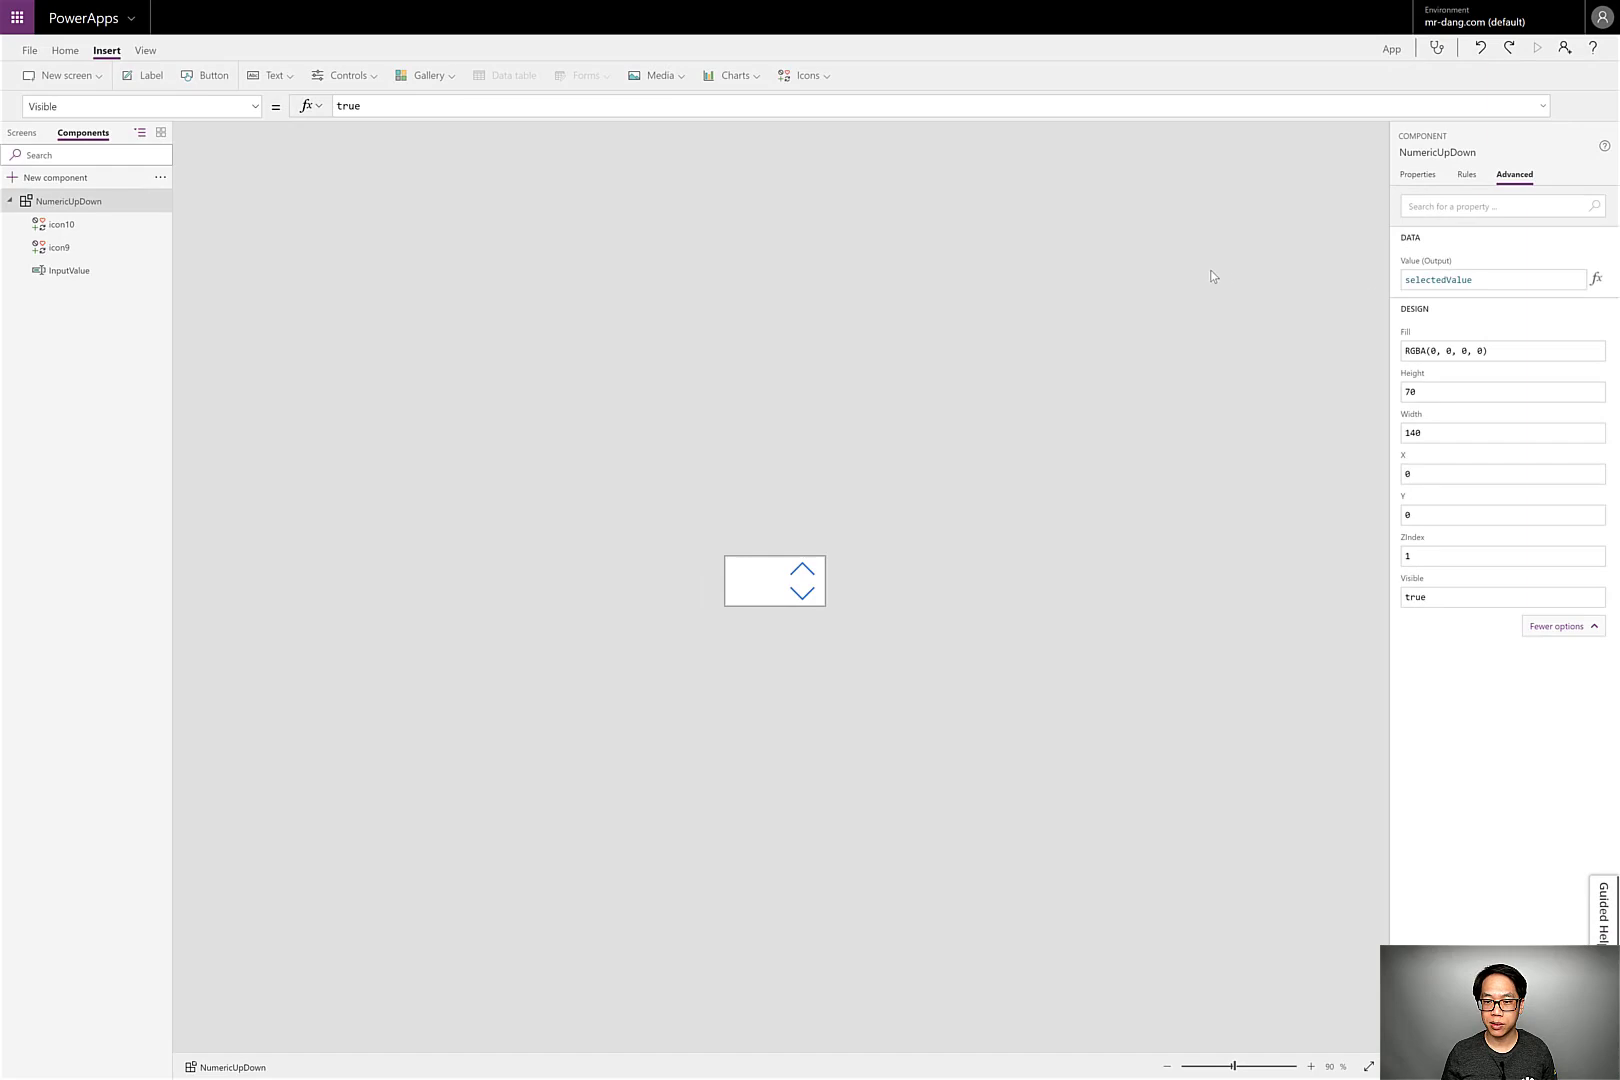
# Set InputValue's Default property to selectedValue.
pyautogui.click(1168, 478)
pyautogui.click(765, 590)
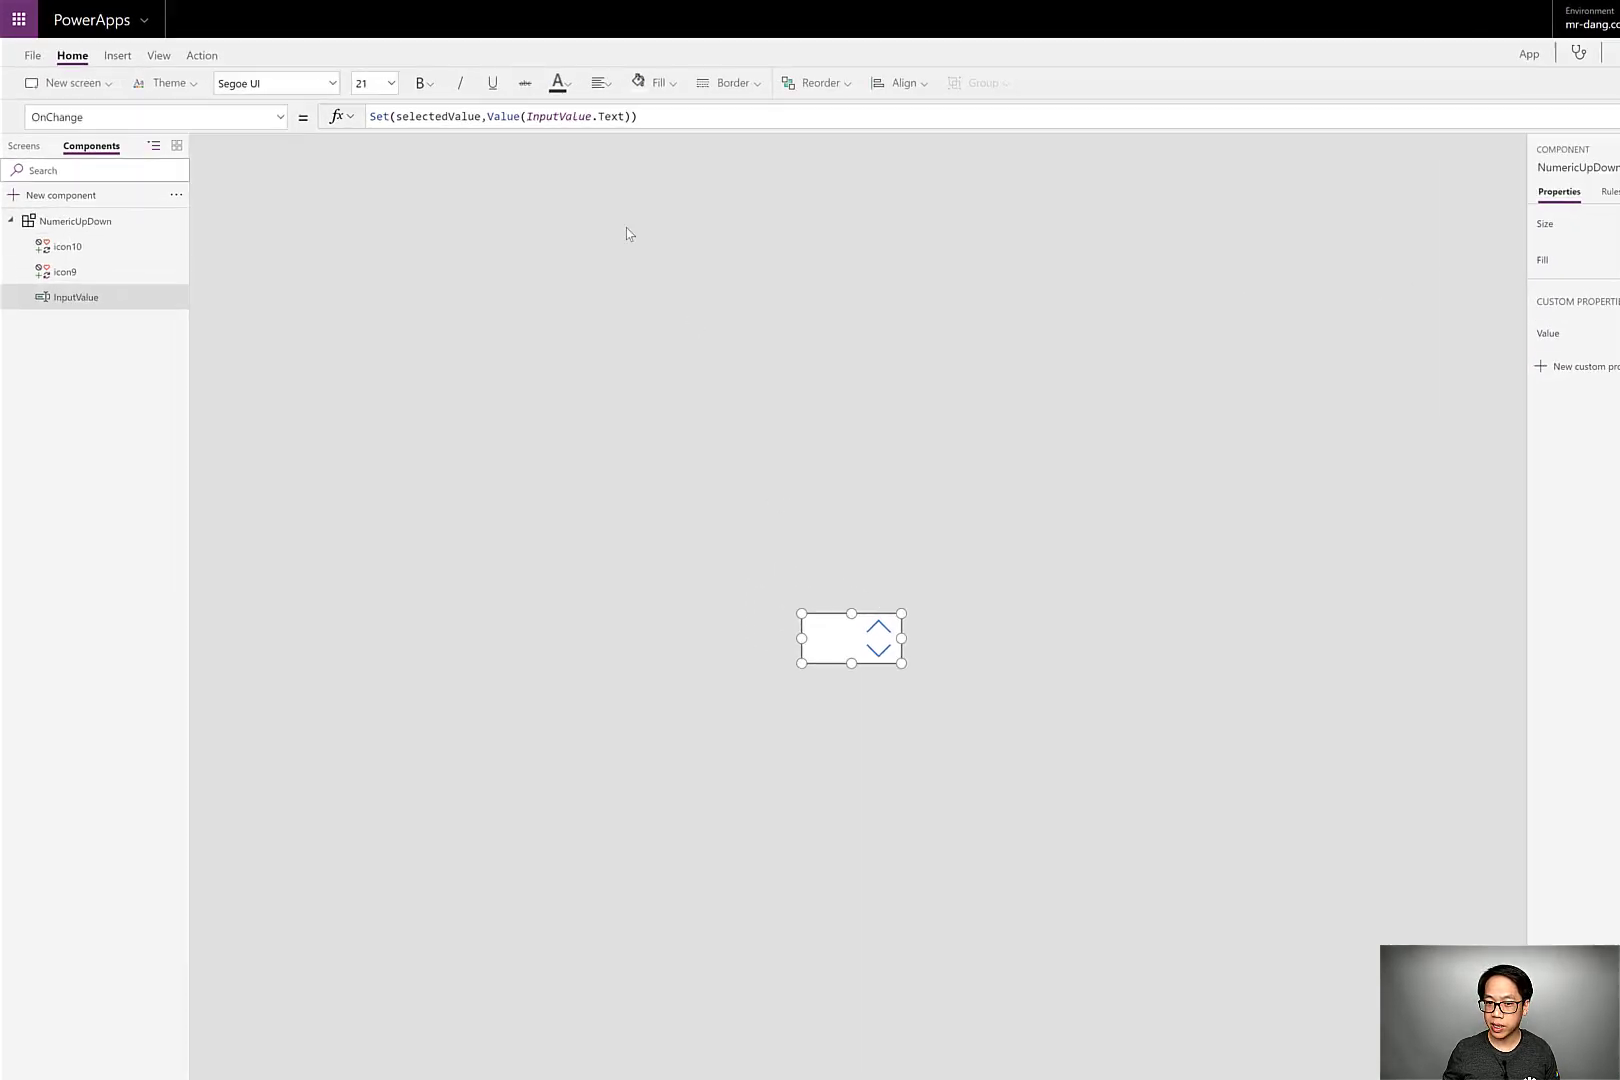
pyautogui.click(237, 106)
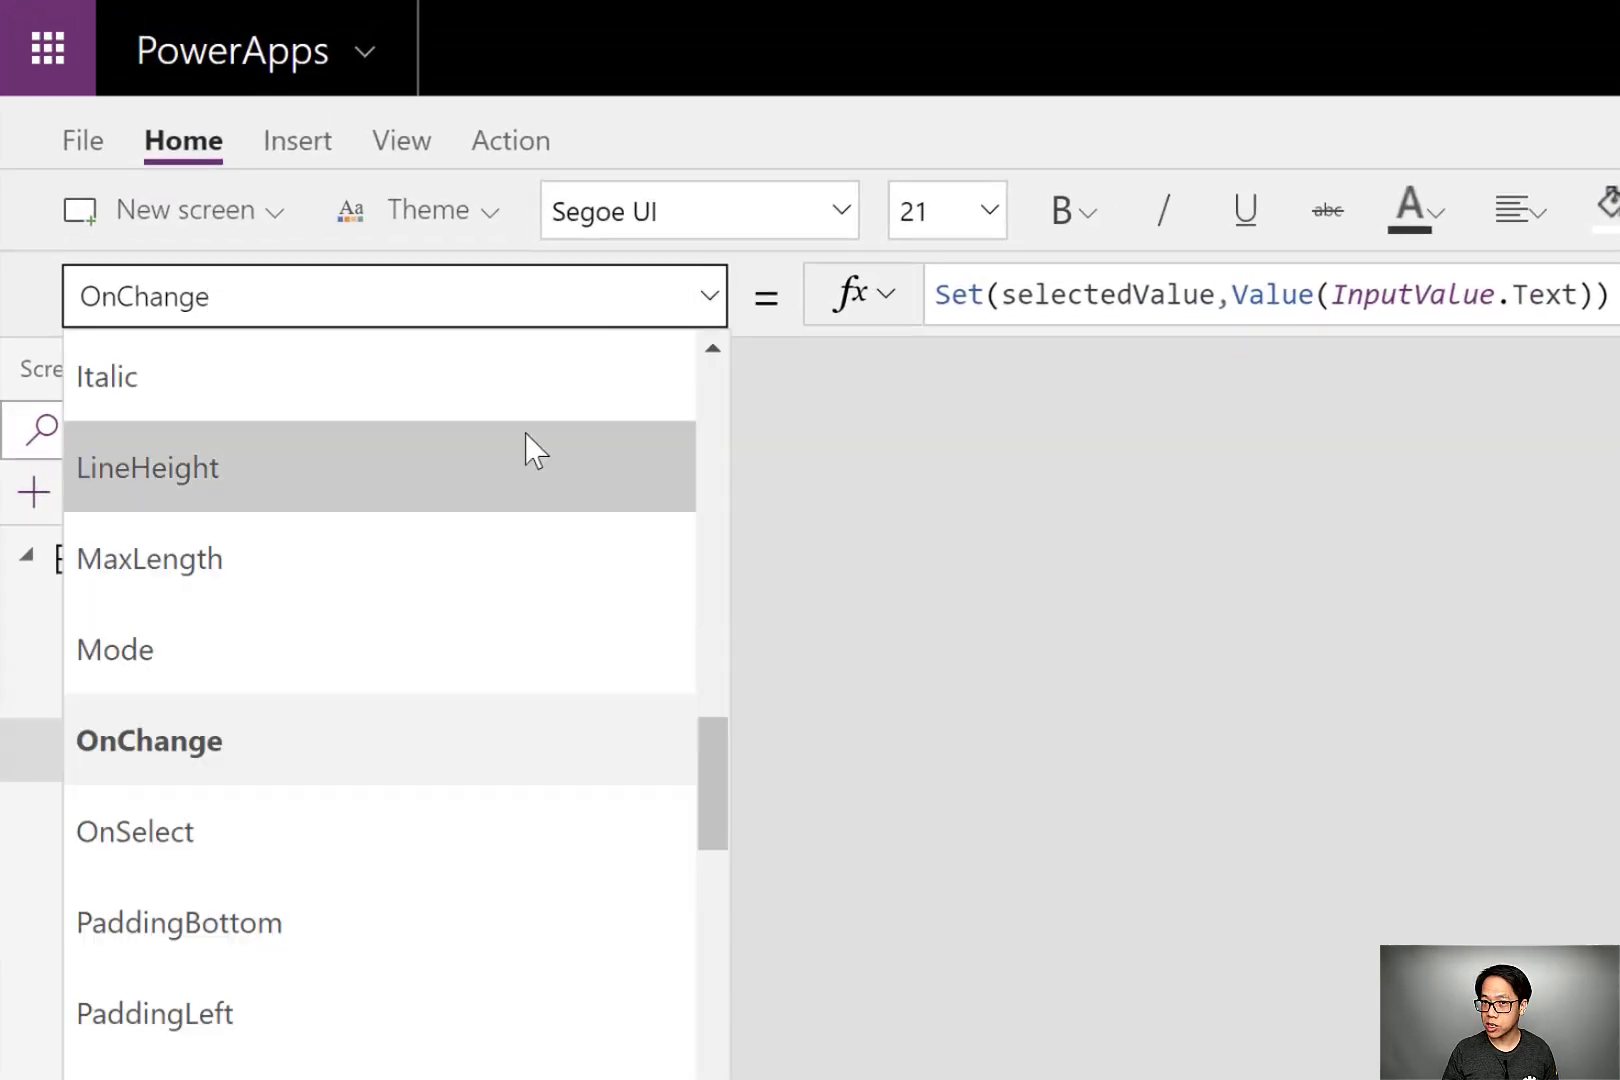
pyautogui.scroll(5, 526, 450)
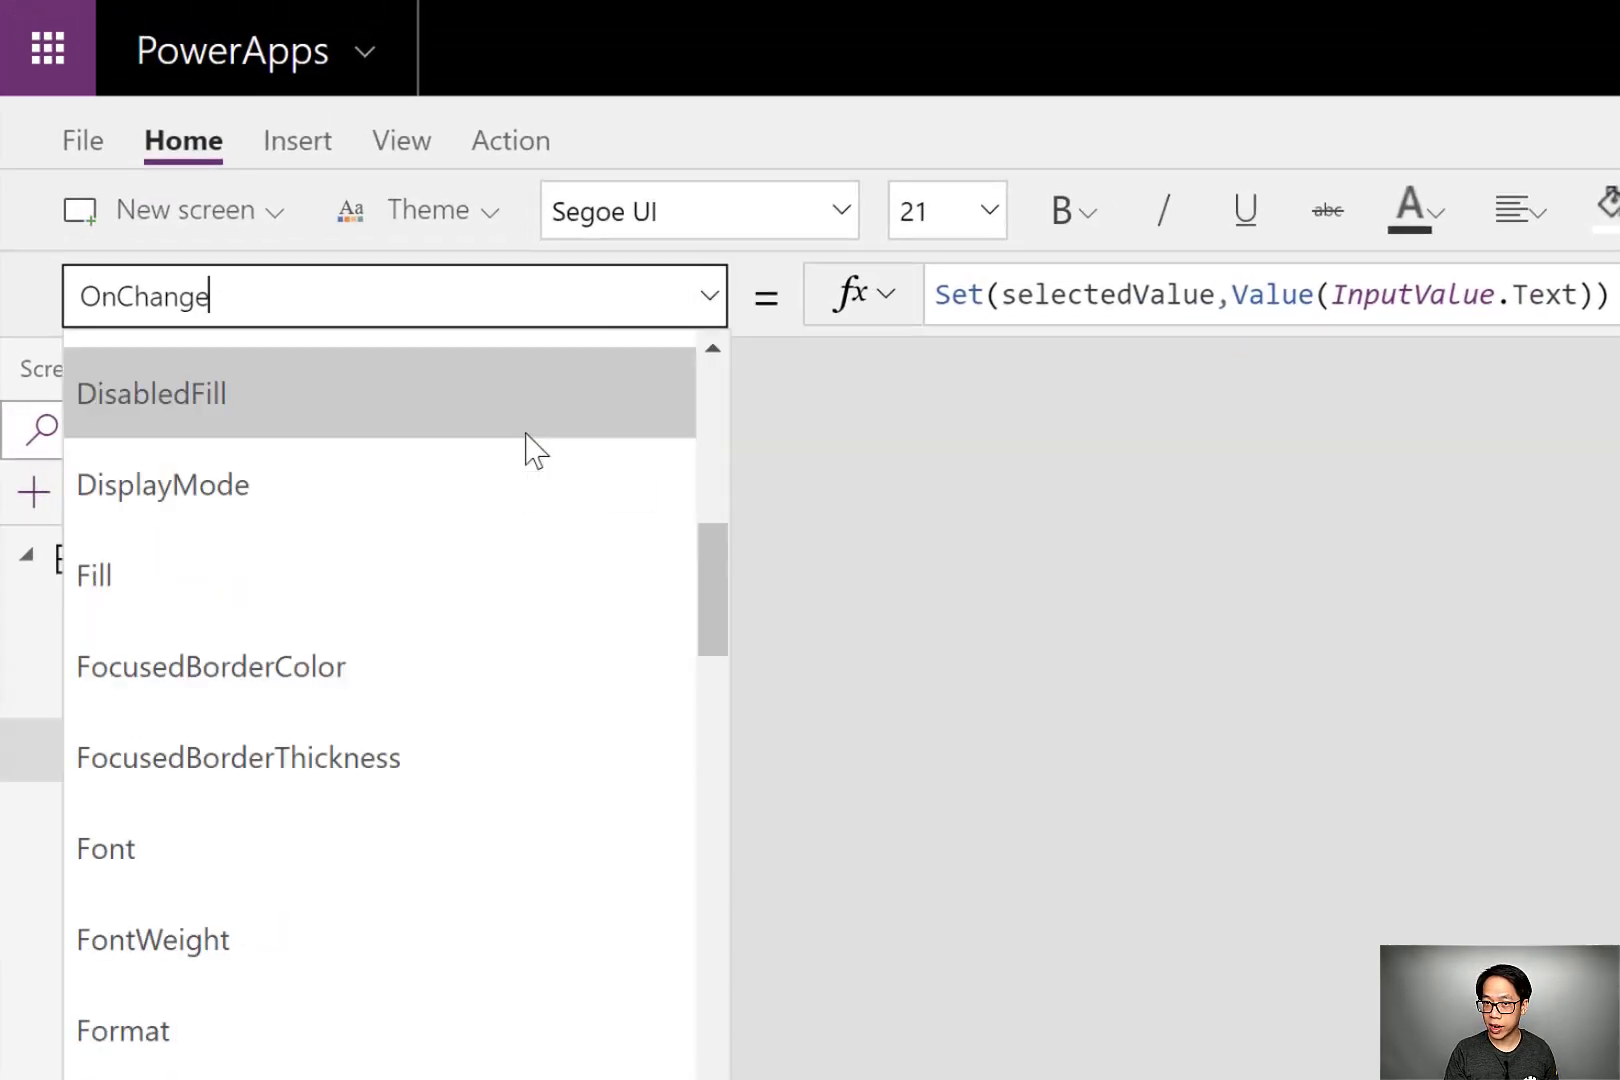
pyautogui.write('Default')
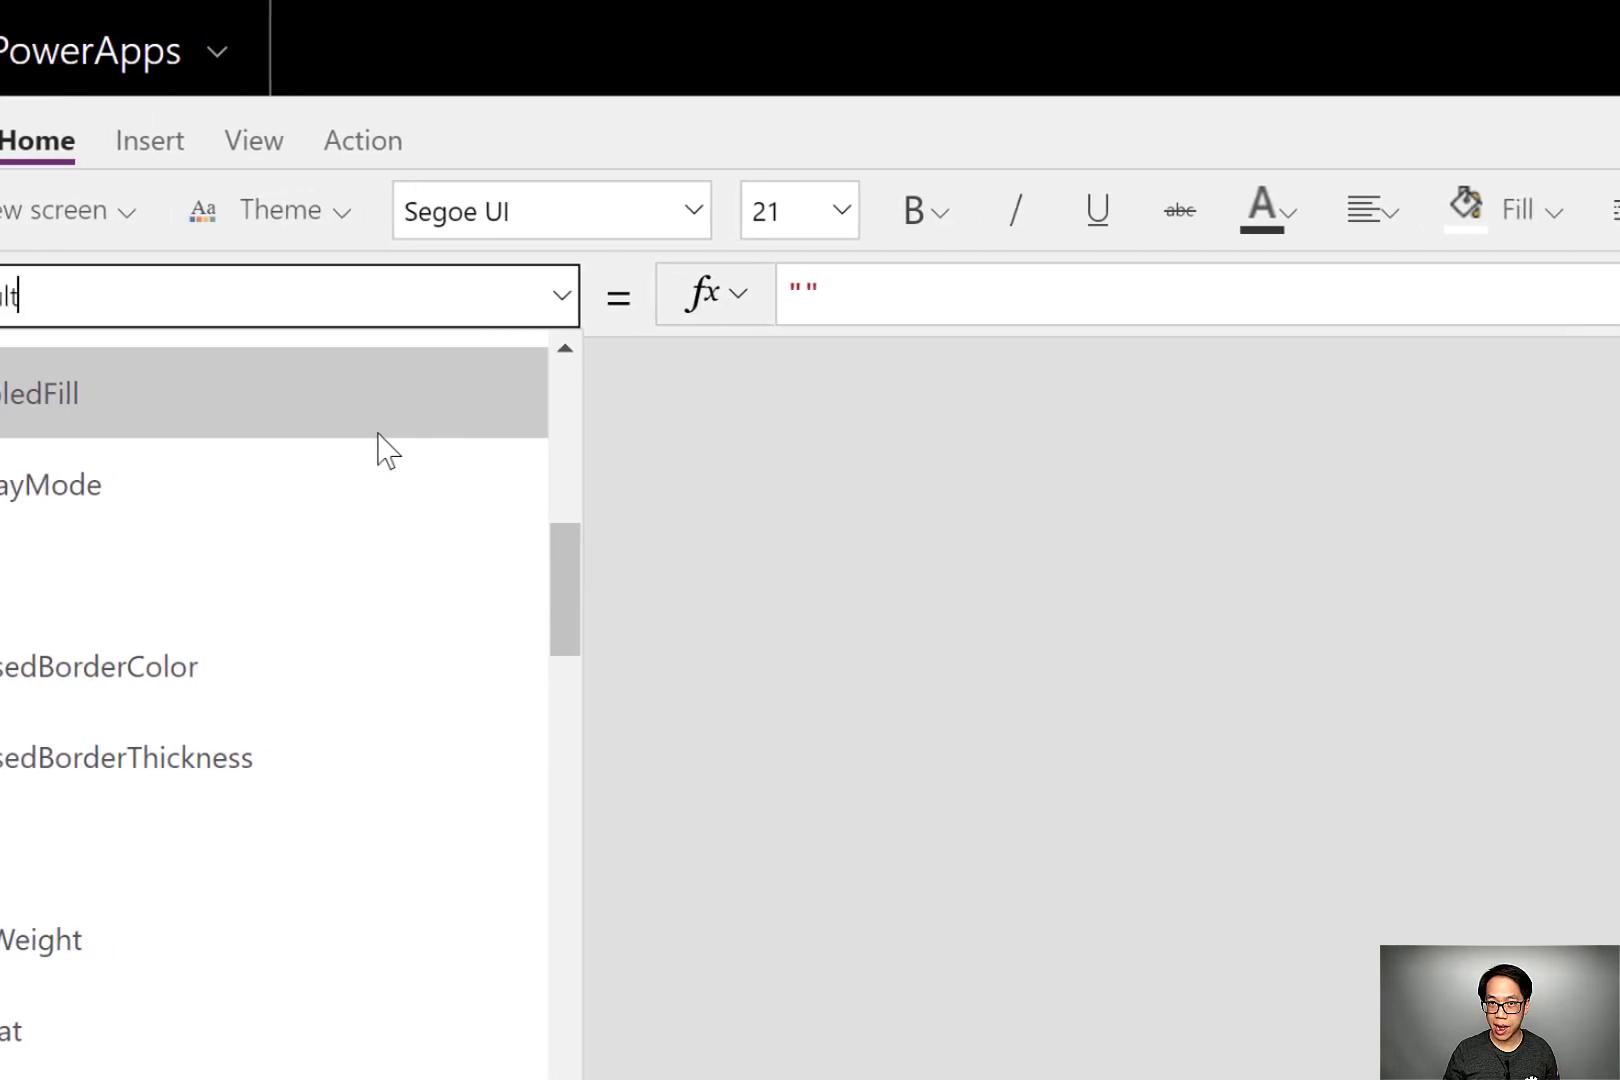
pyautogui.press('Return')
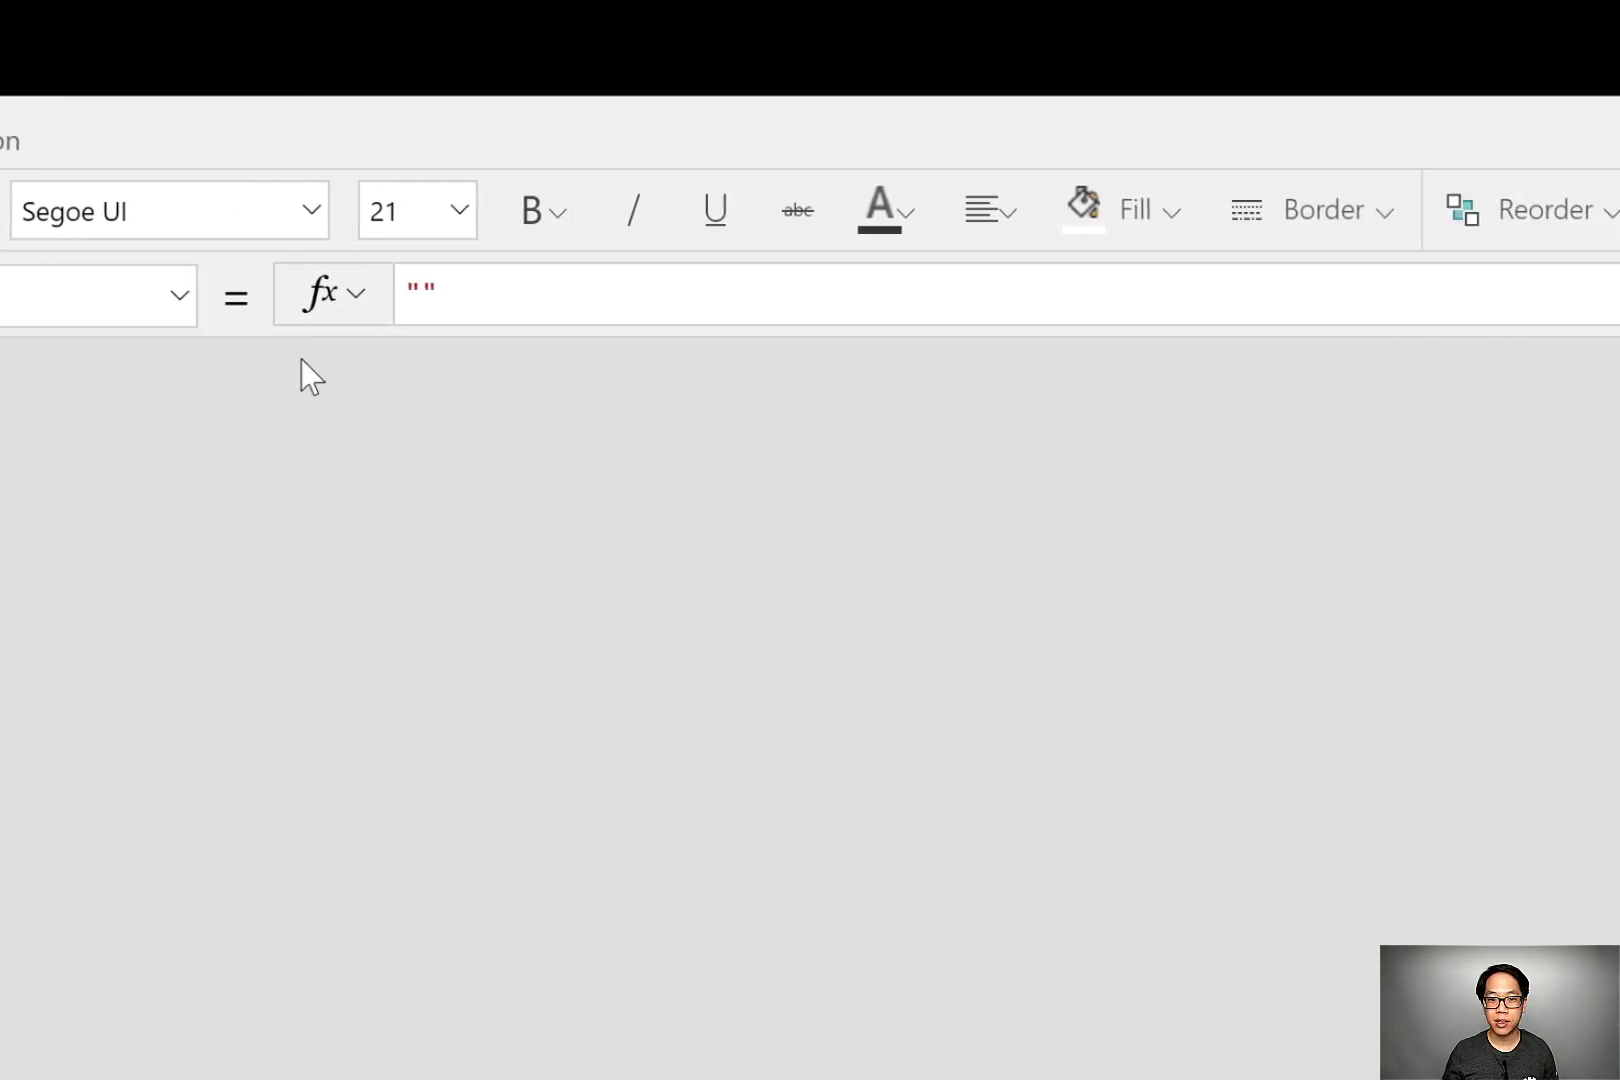
pyautogui.click(887, 300)
pyautogui.hotkey('ctrl', 'a')
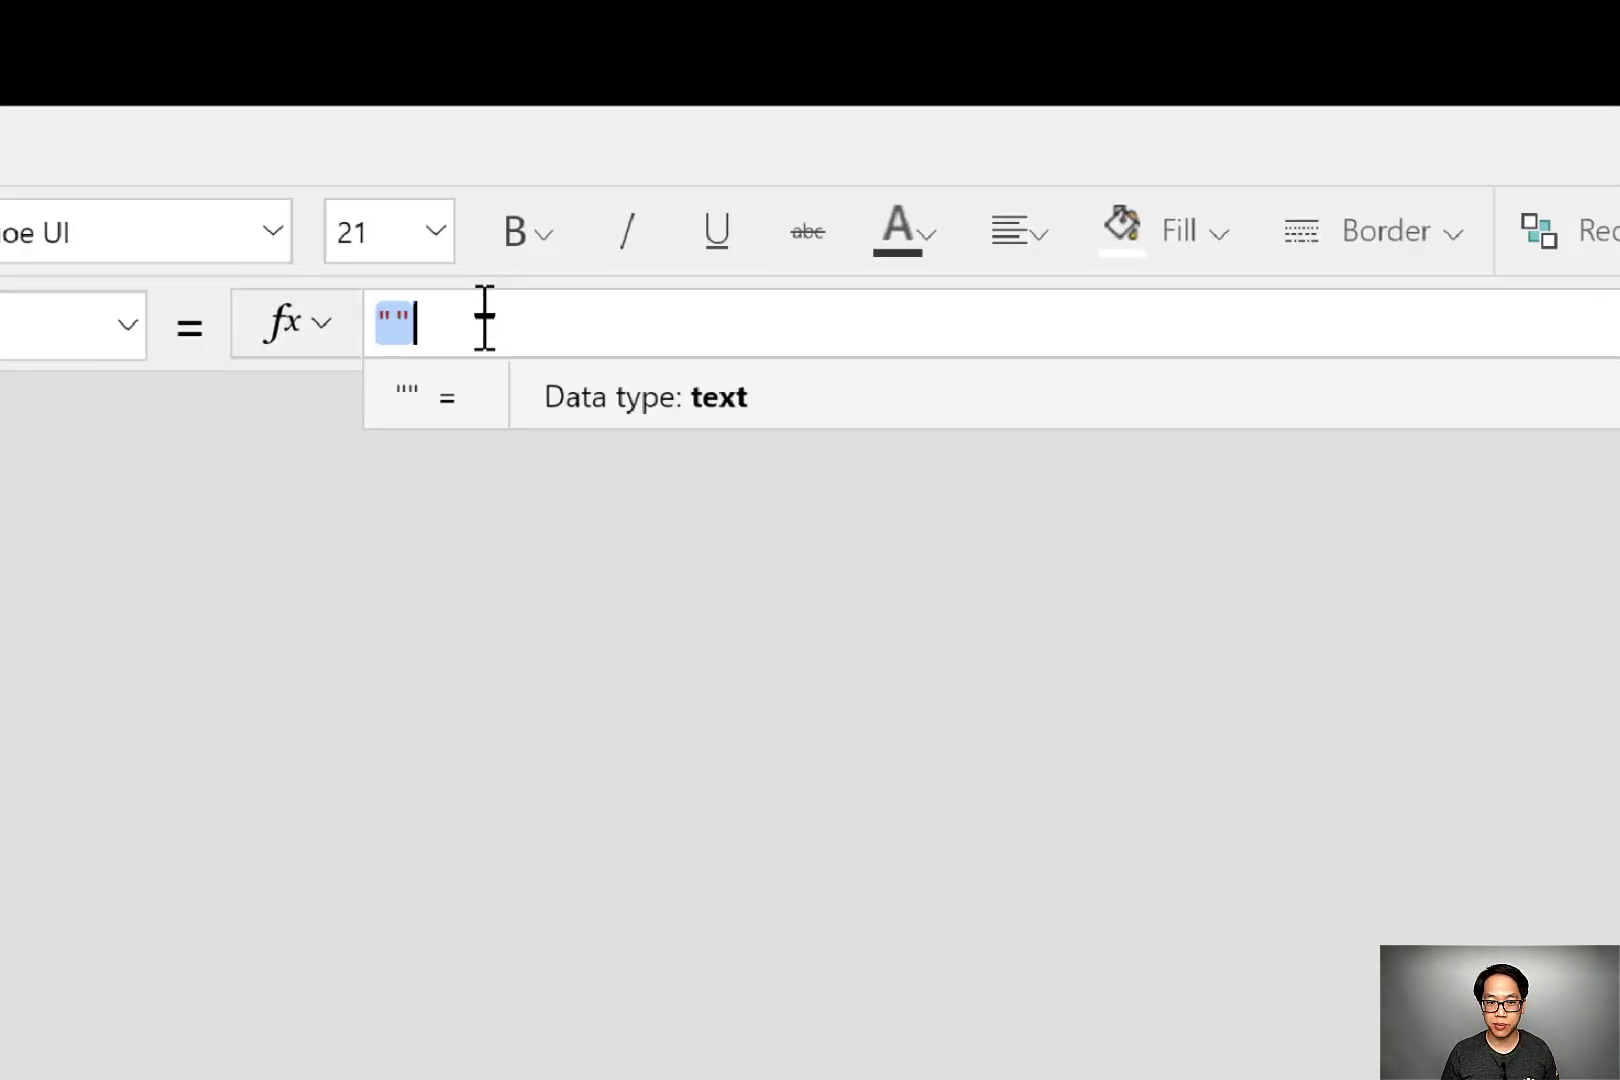
pyautogui.write('sele')
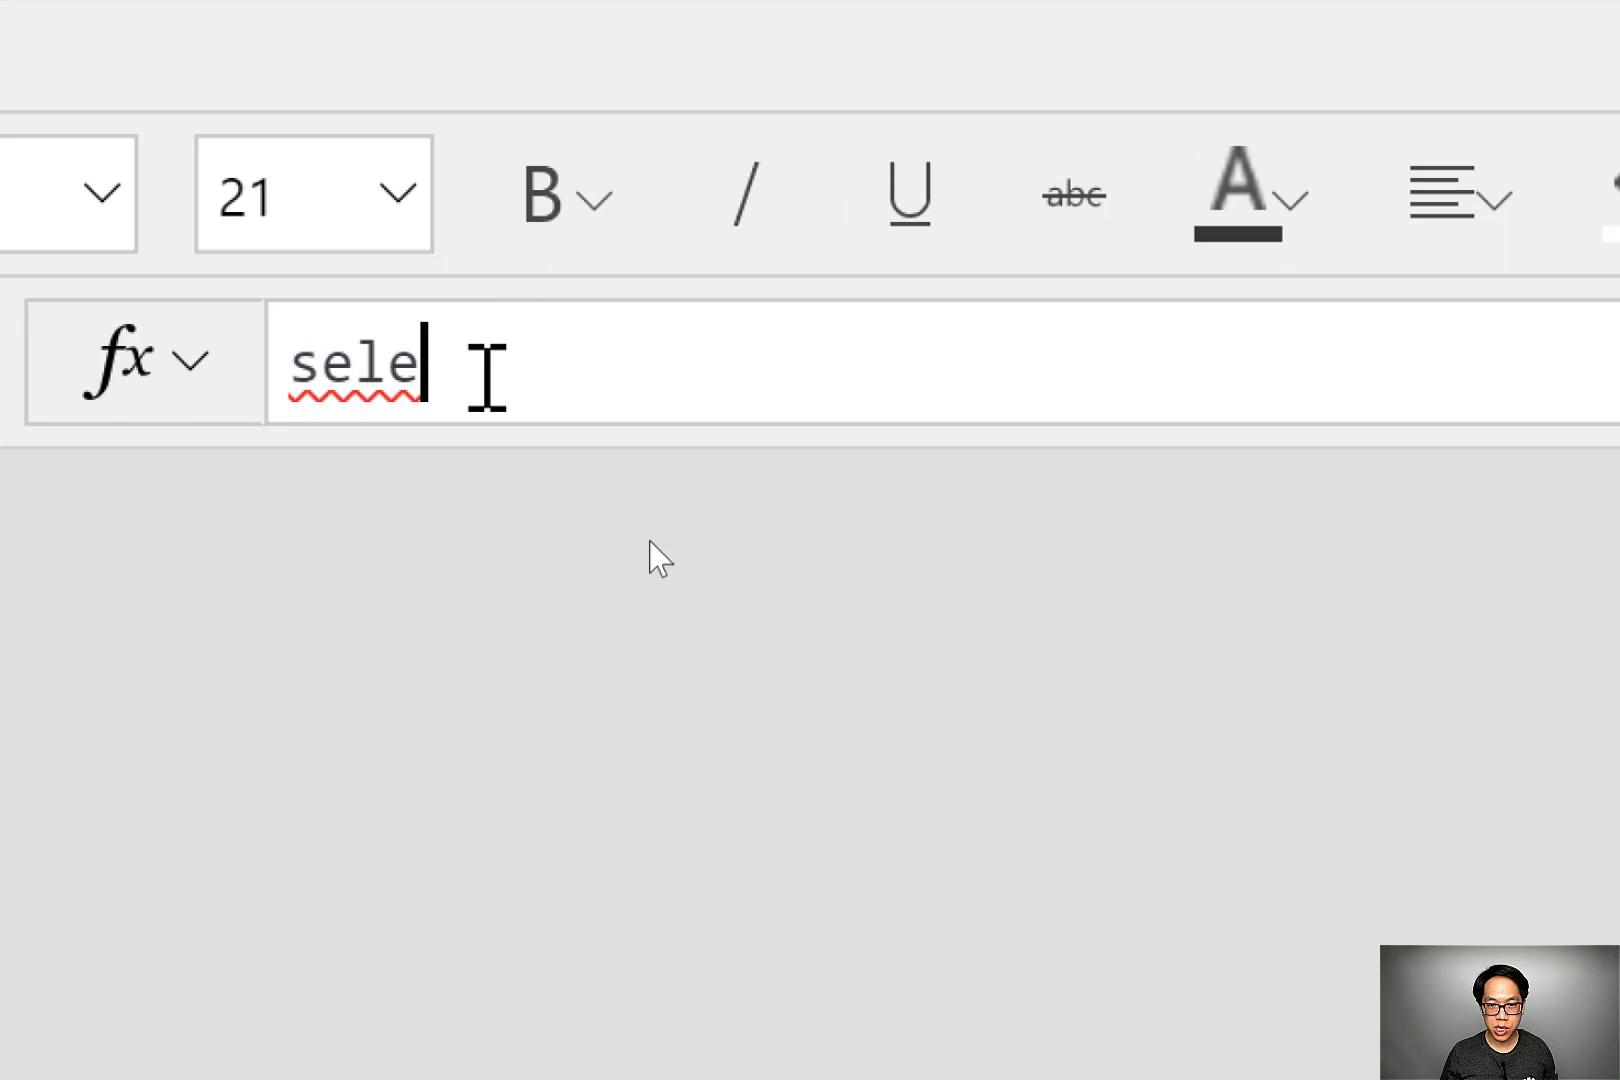
pyautogui.click(833, 636)
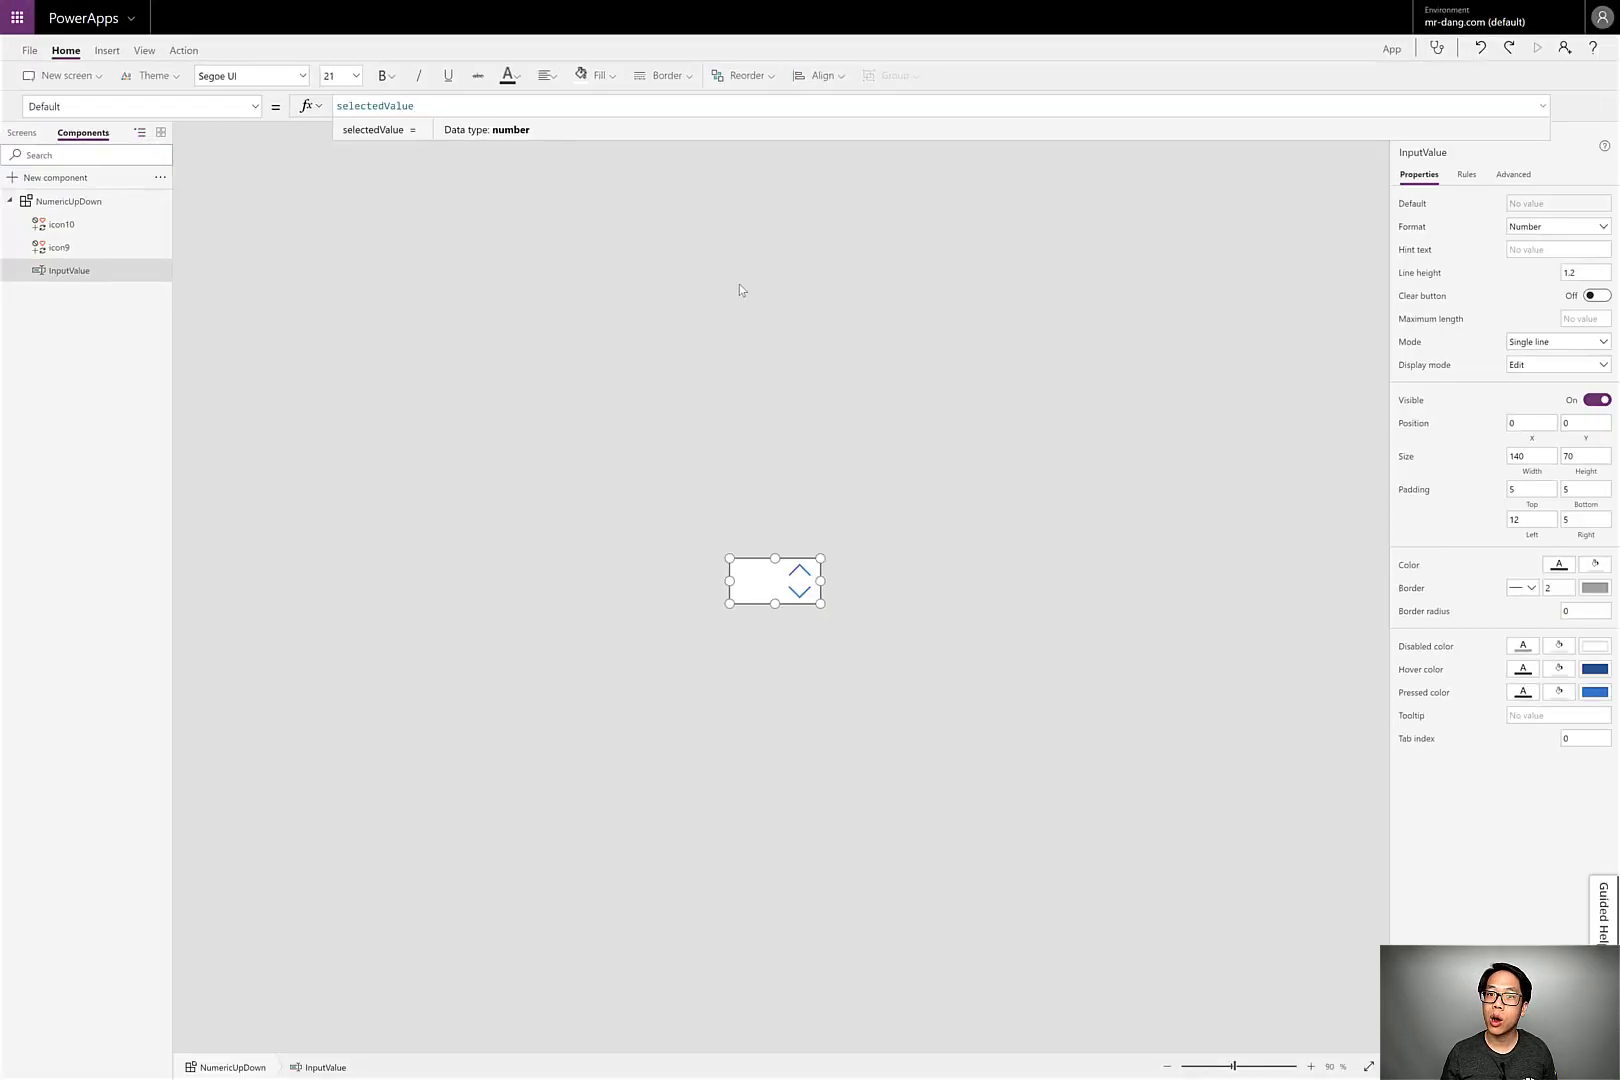
pyautogui.click(739, 284)
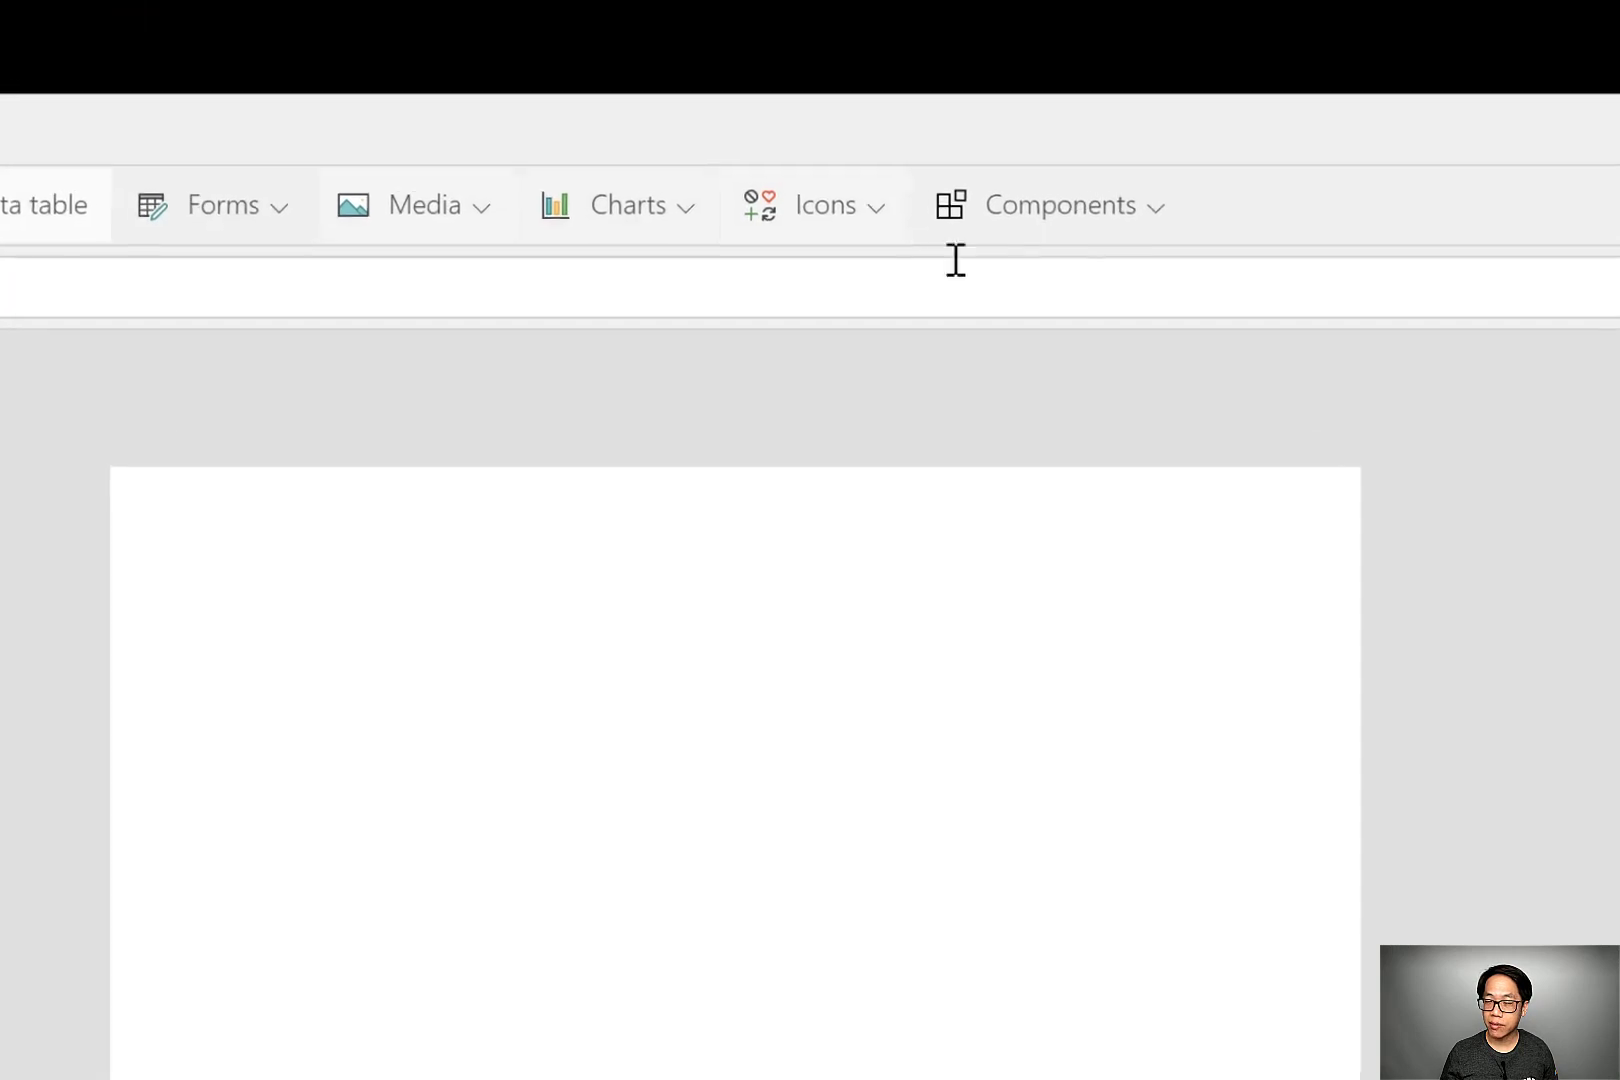
# Insert a NumericUpDown component instance onto Screen1.
pyautogui.click(893, 76)
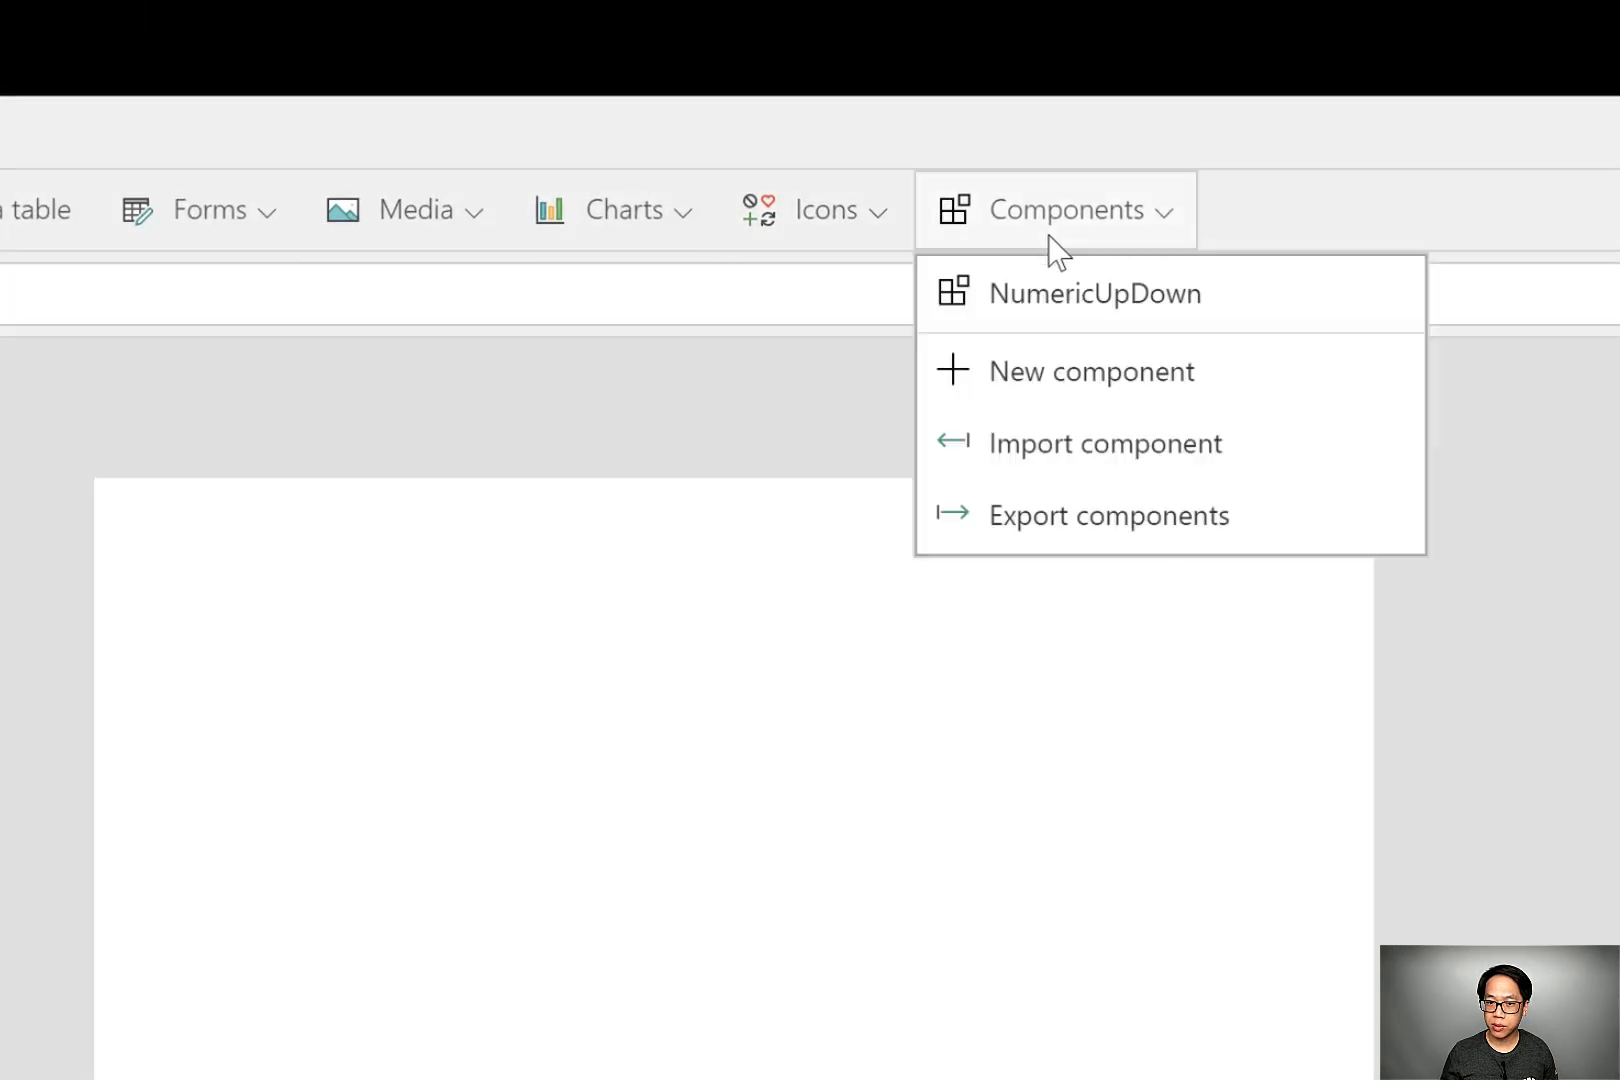
pyautogui.click(1075, 292)
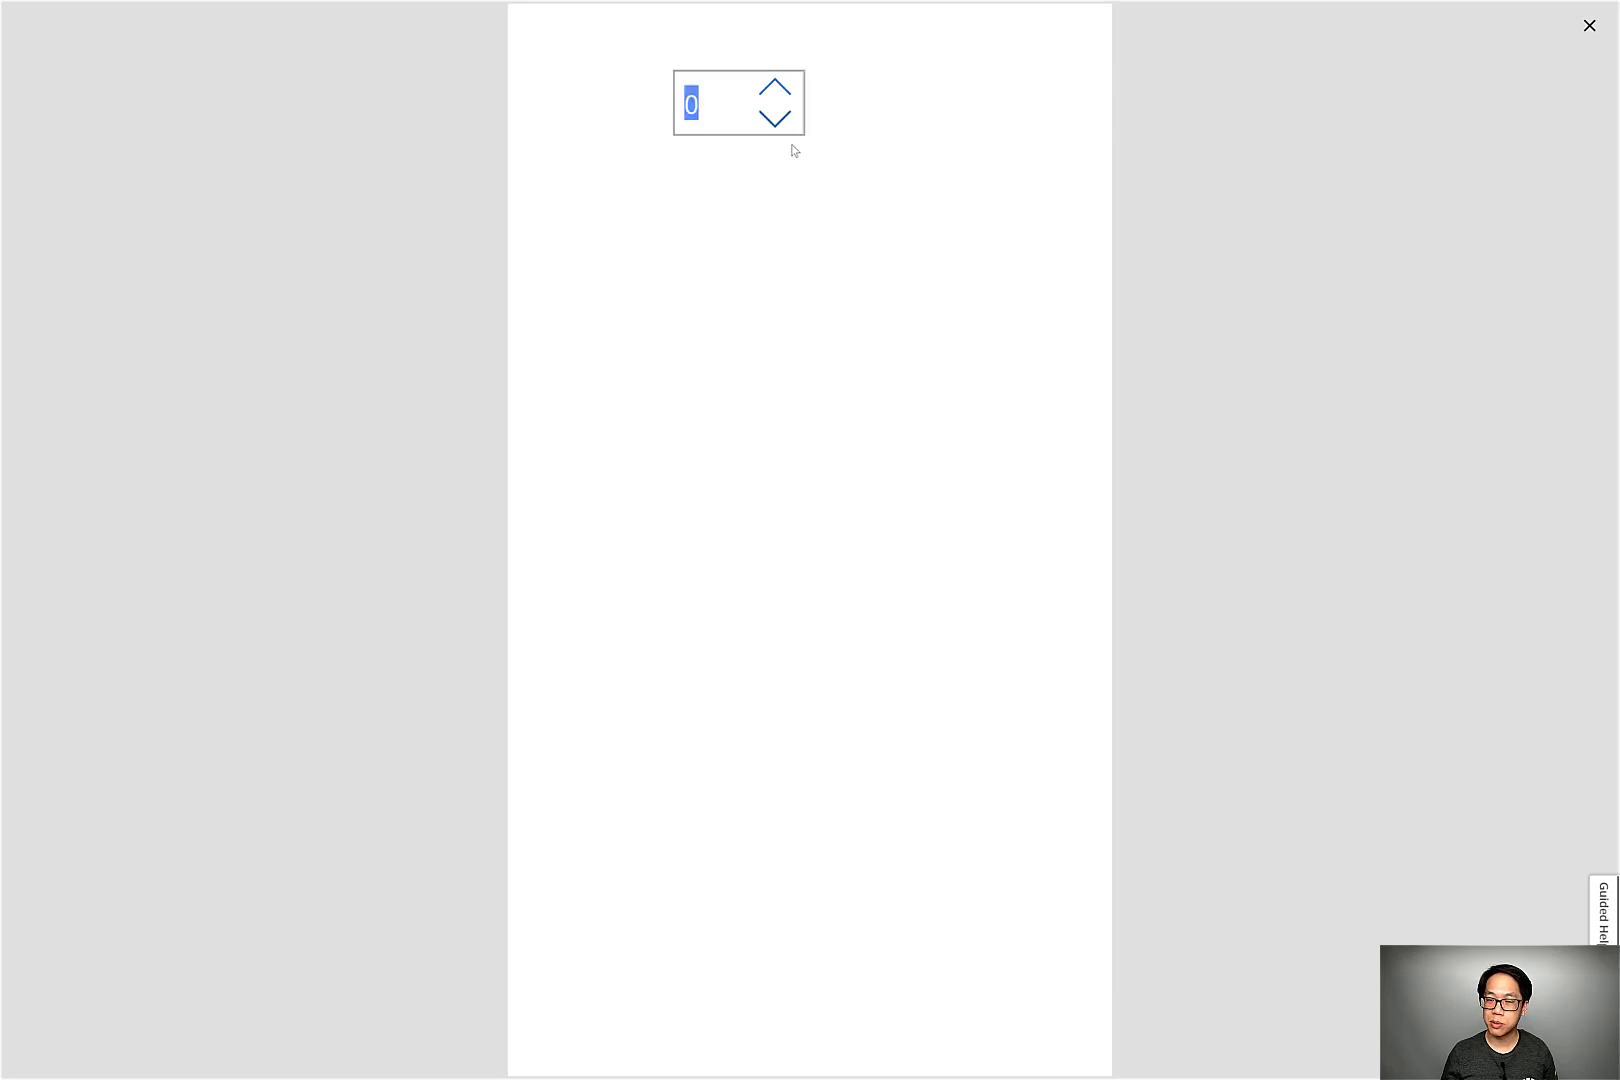
# Enter 6 in the previewed spinner, then place a new label below the control.
pyautogui.write('6')
pyautogui.press('Escape')
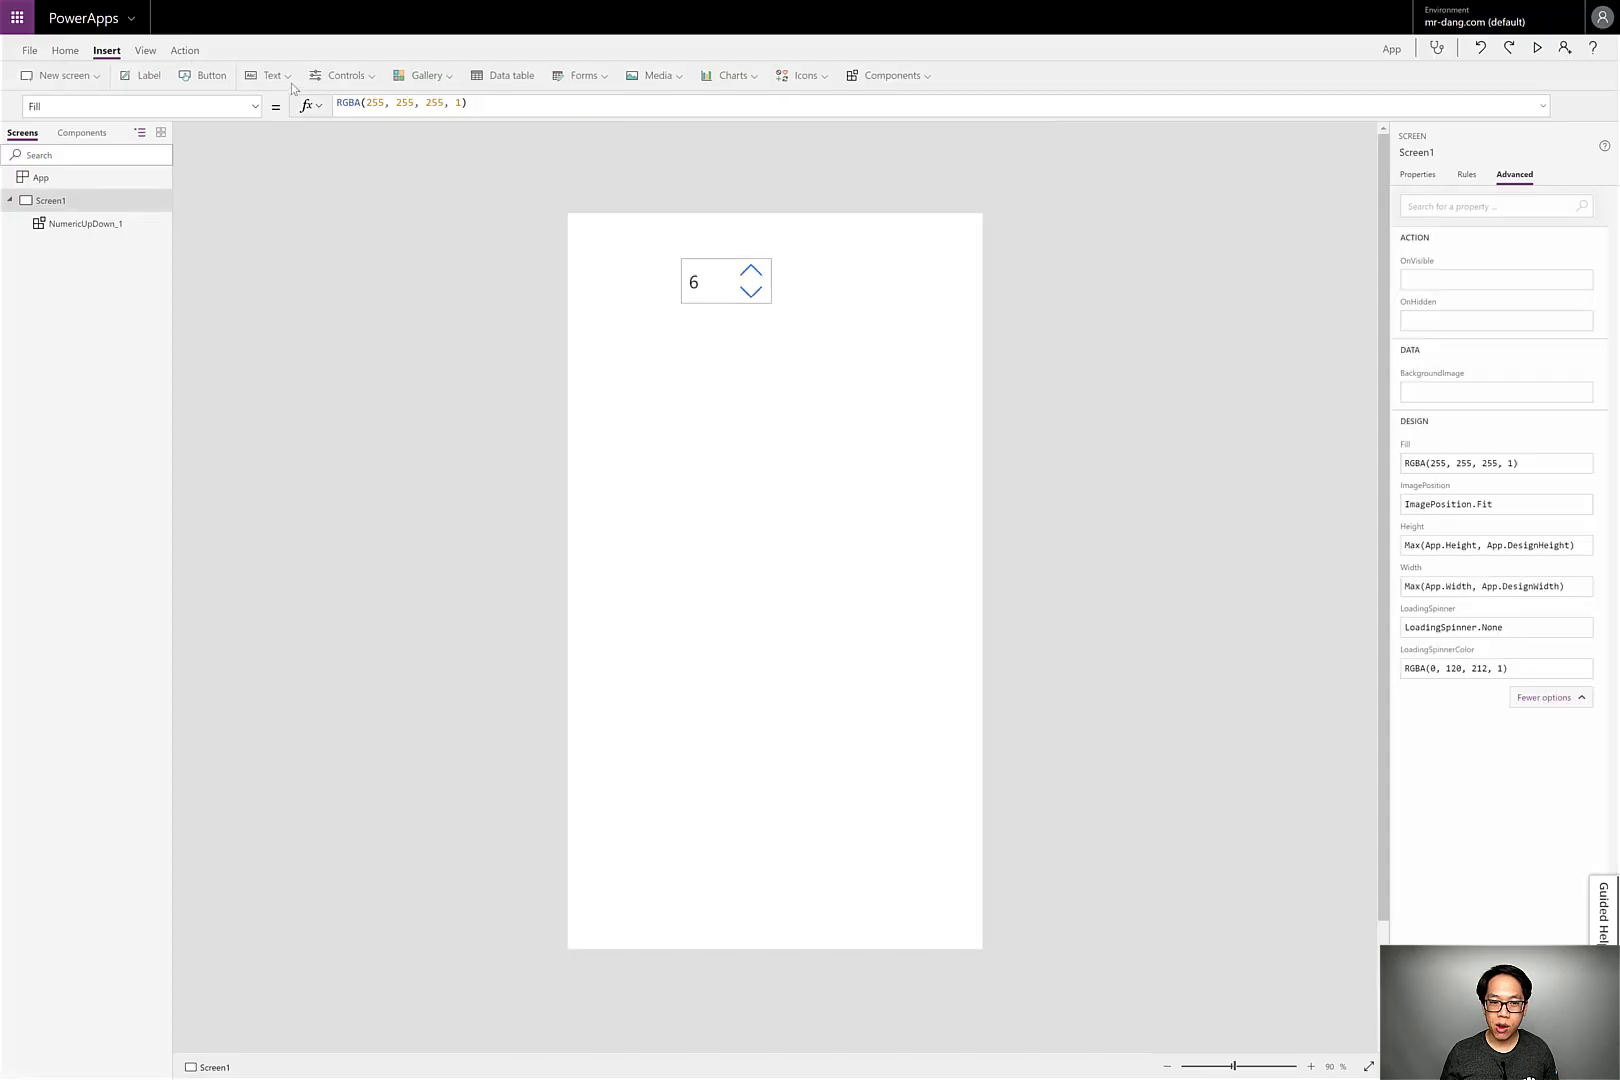
pyautogui.click(145, 75)
pyautogui.moveTo(628, 244); pyautogui.dragTo(631, 332)
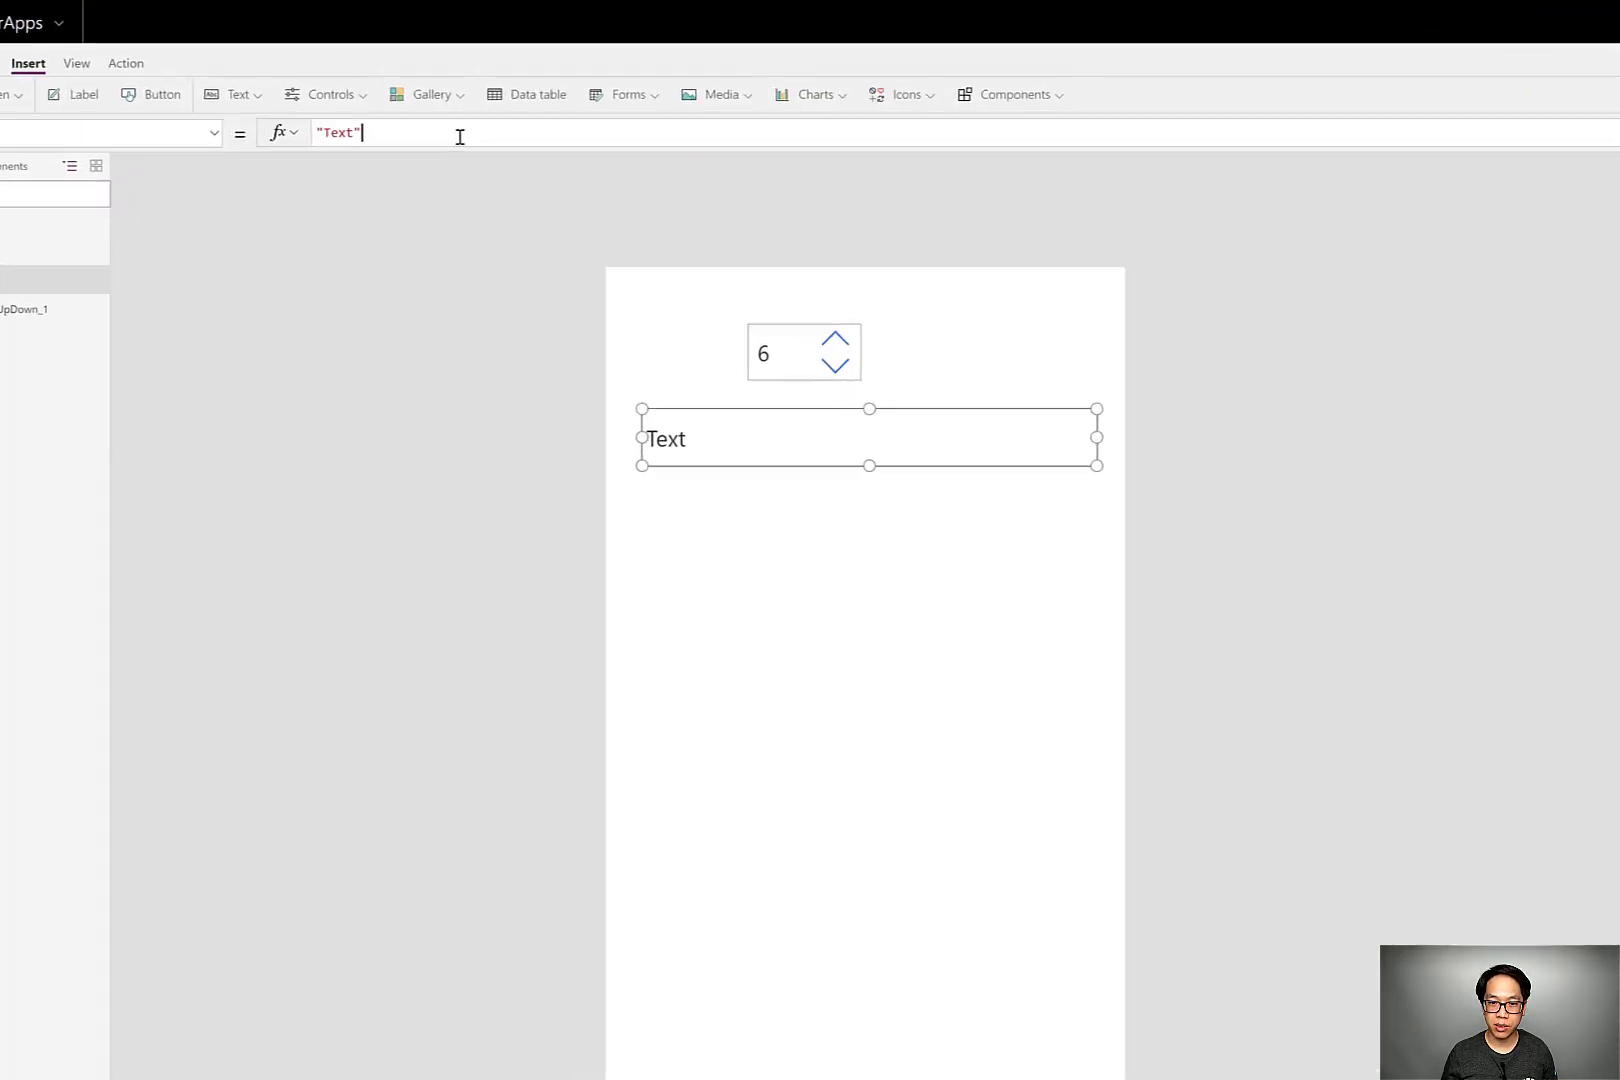
# Set the label's Text to NumericUpDown_1.Value.
pyautogui.click(451, 106)
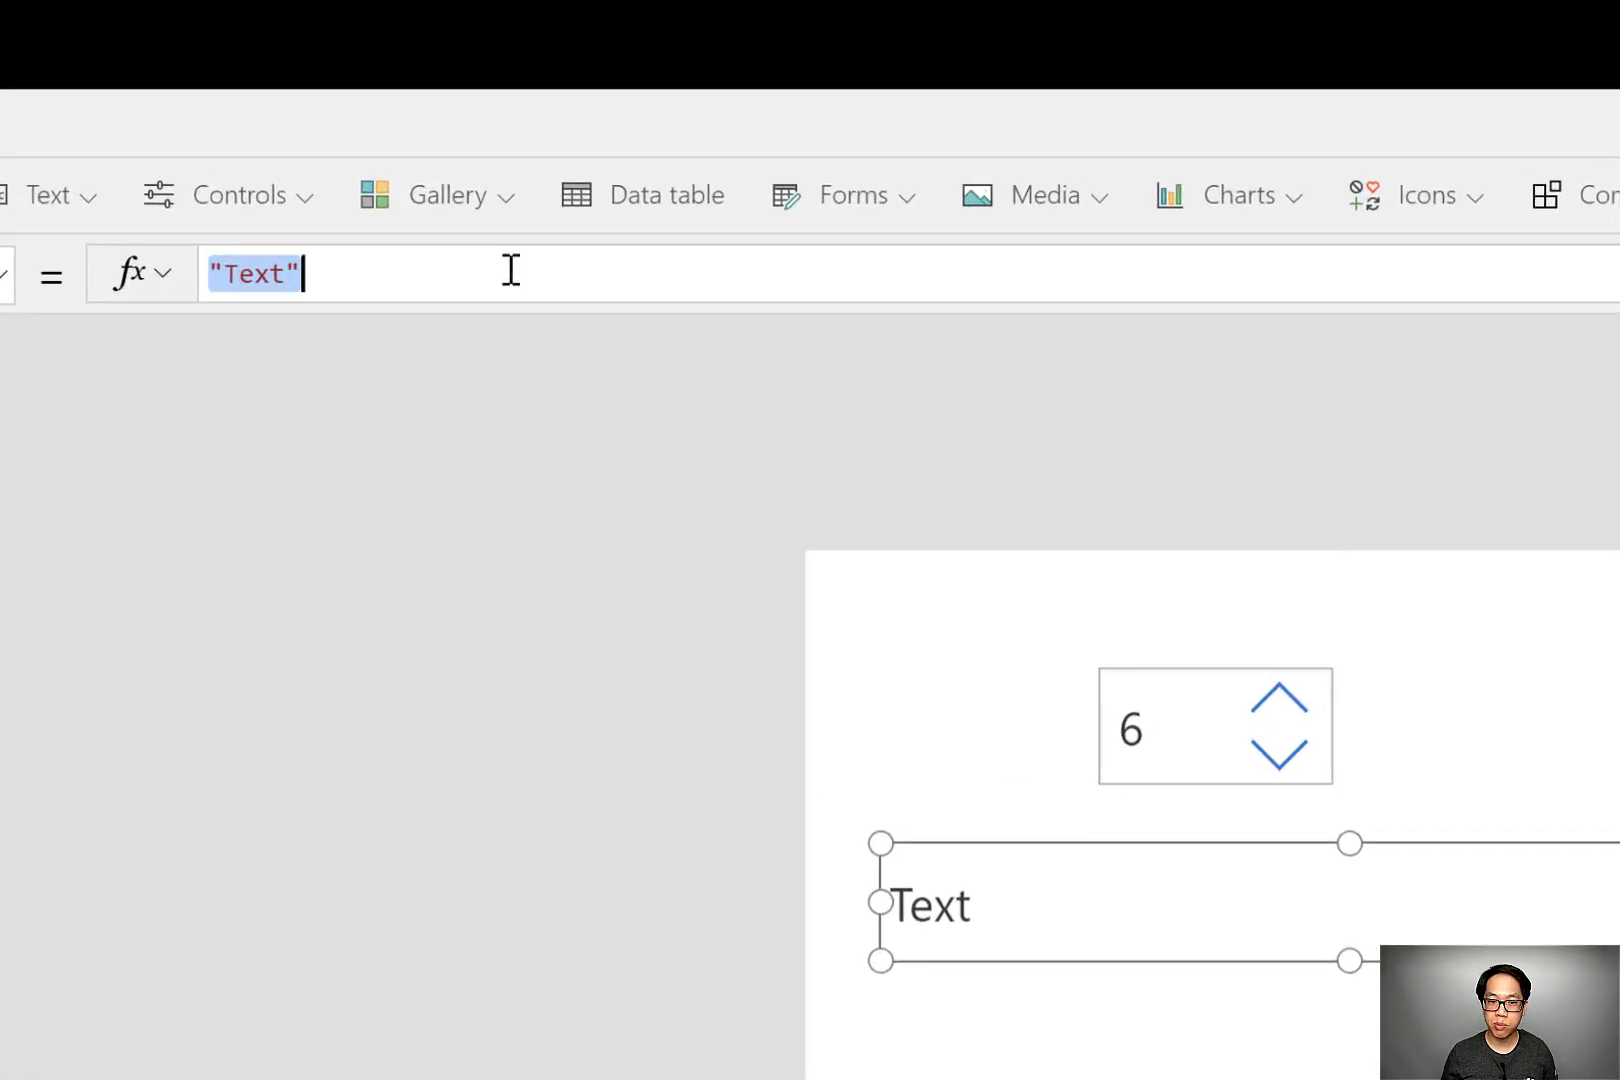
pyautogui.write('num')
pyautogui.press('Down')
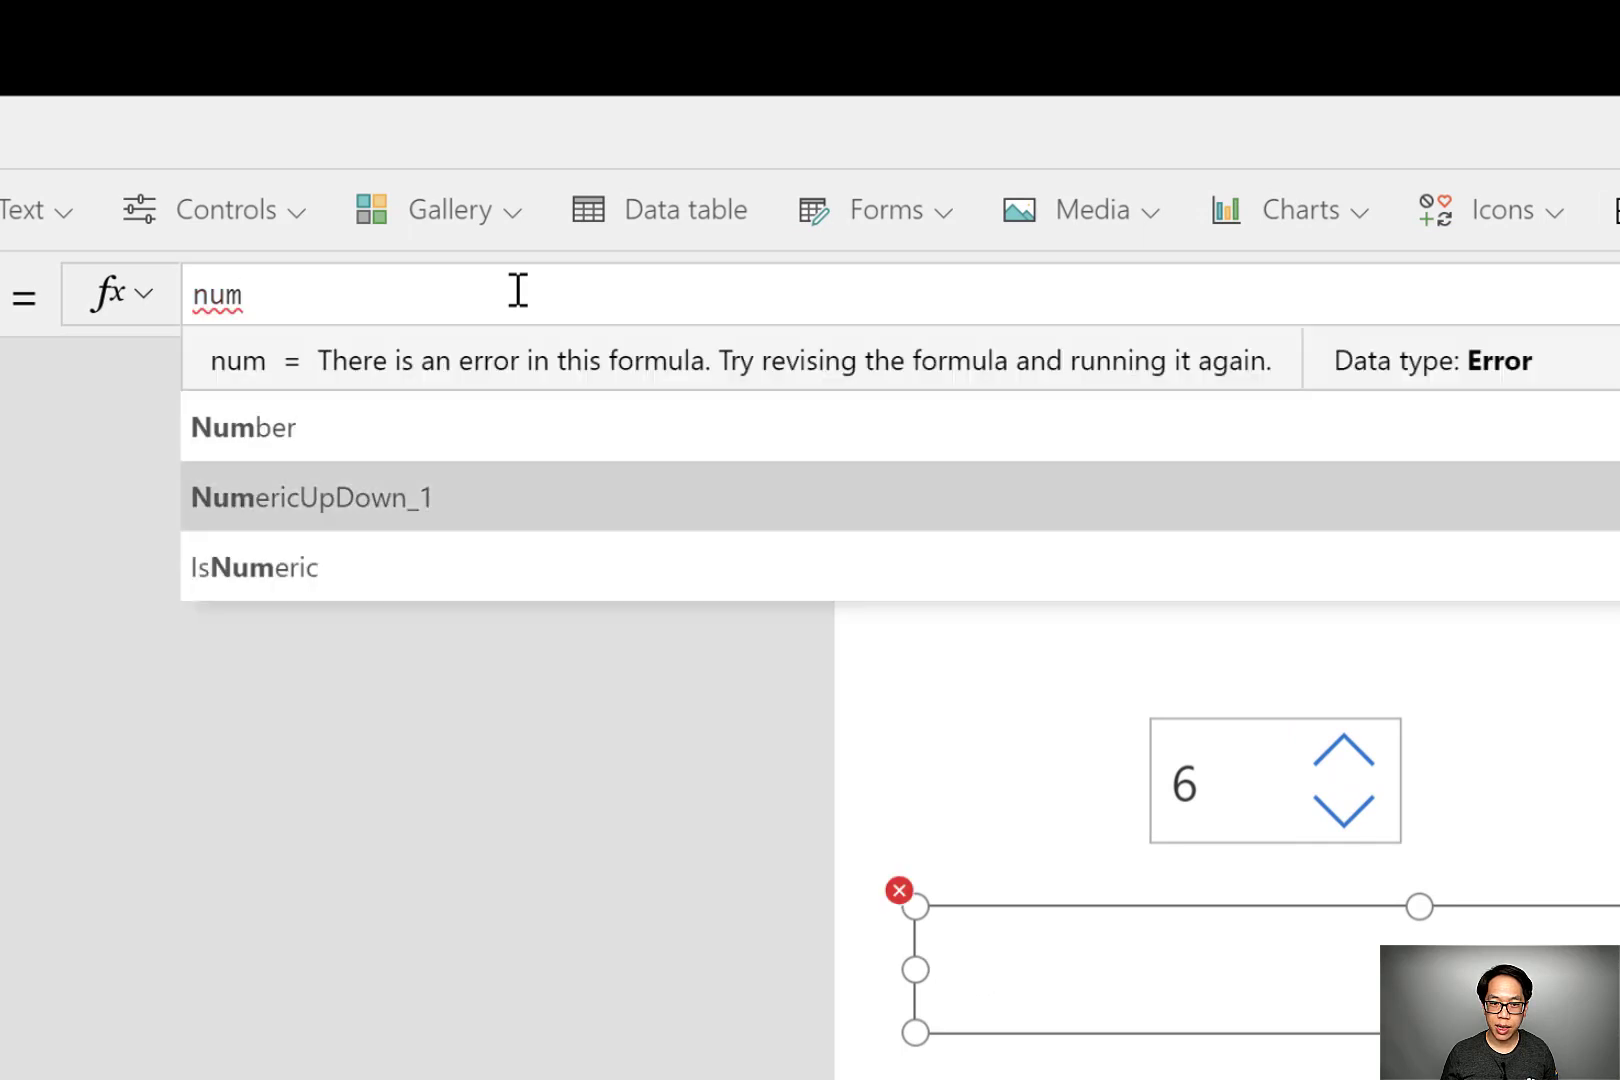
pyautogui.press('Tab')
pyautogui.write('.v')
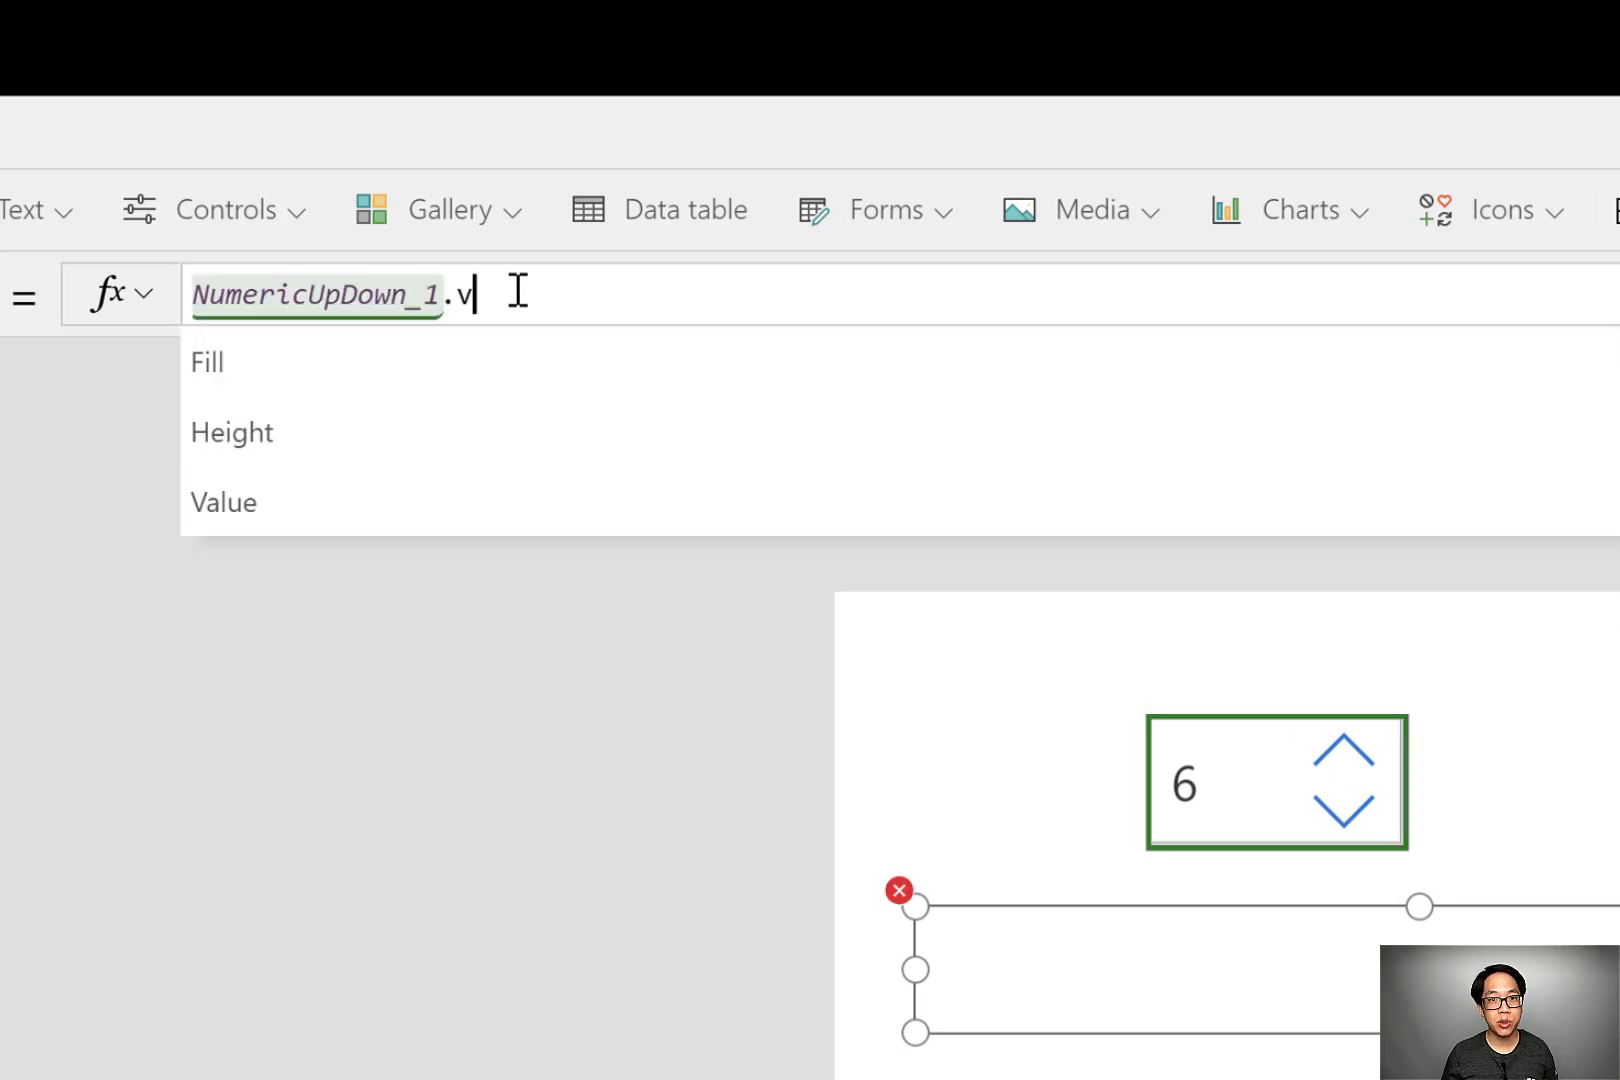
pyautogui.press('Tab')
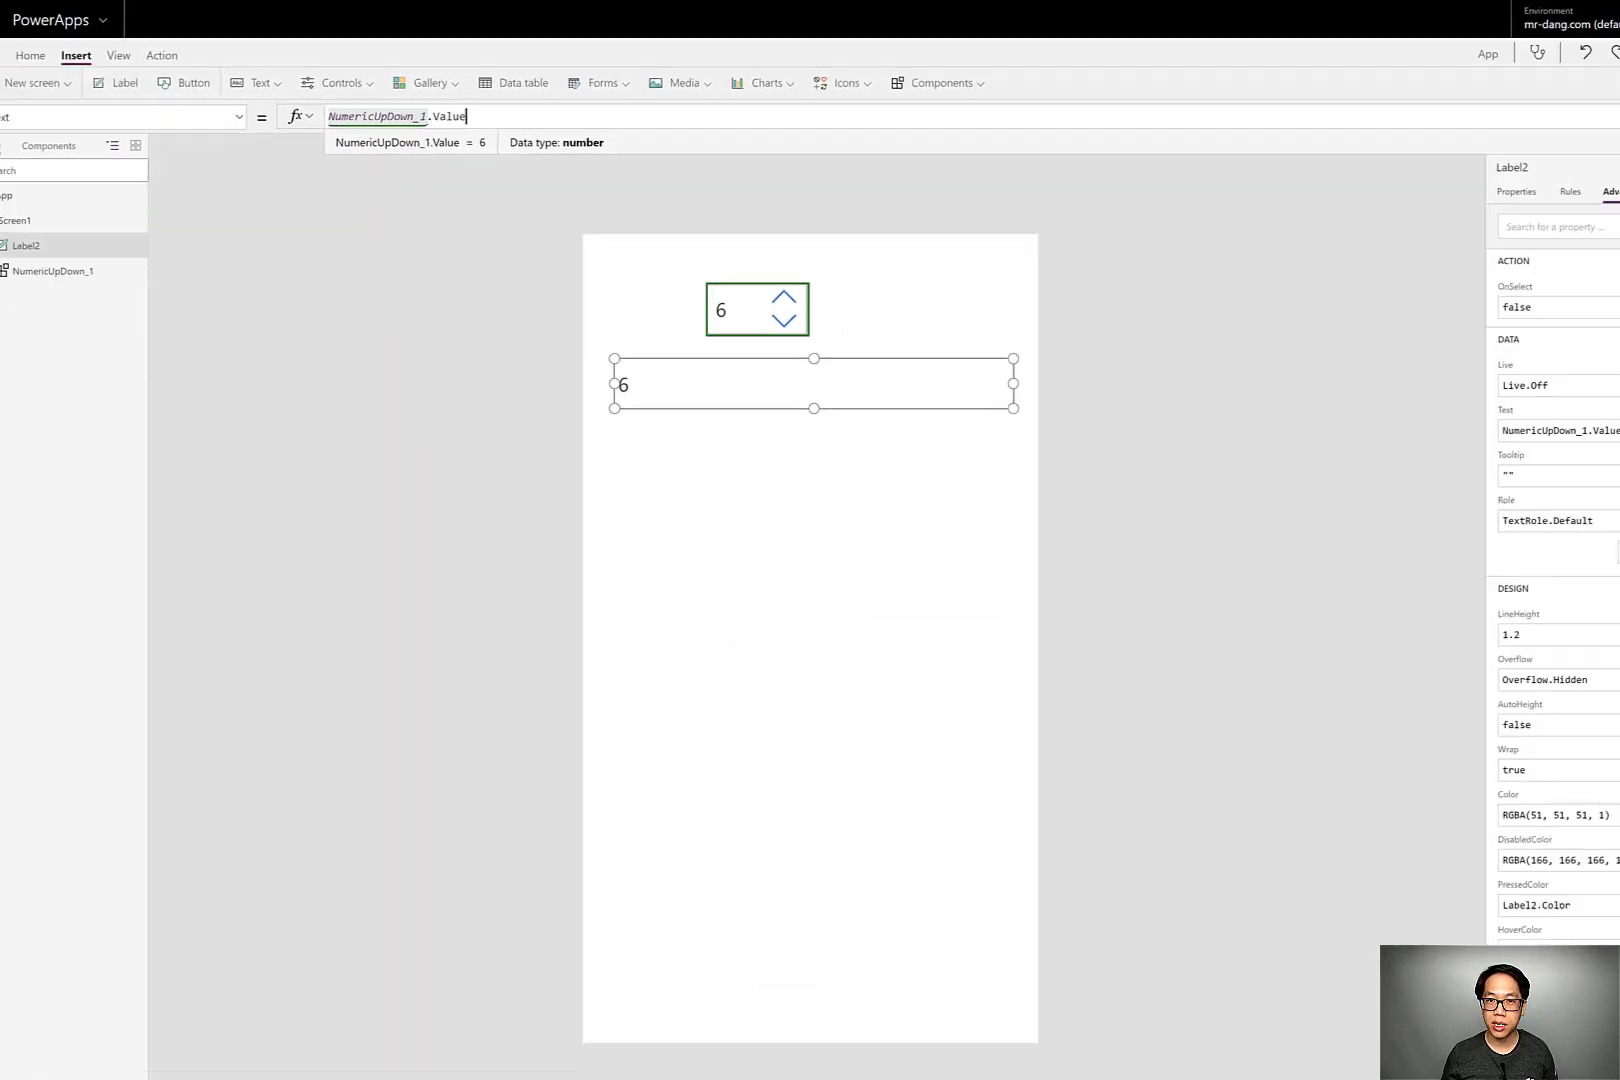
# Preview the app, test the up and down arrows, then enter 100.
pyautogui.press('F5')
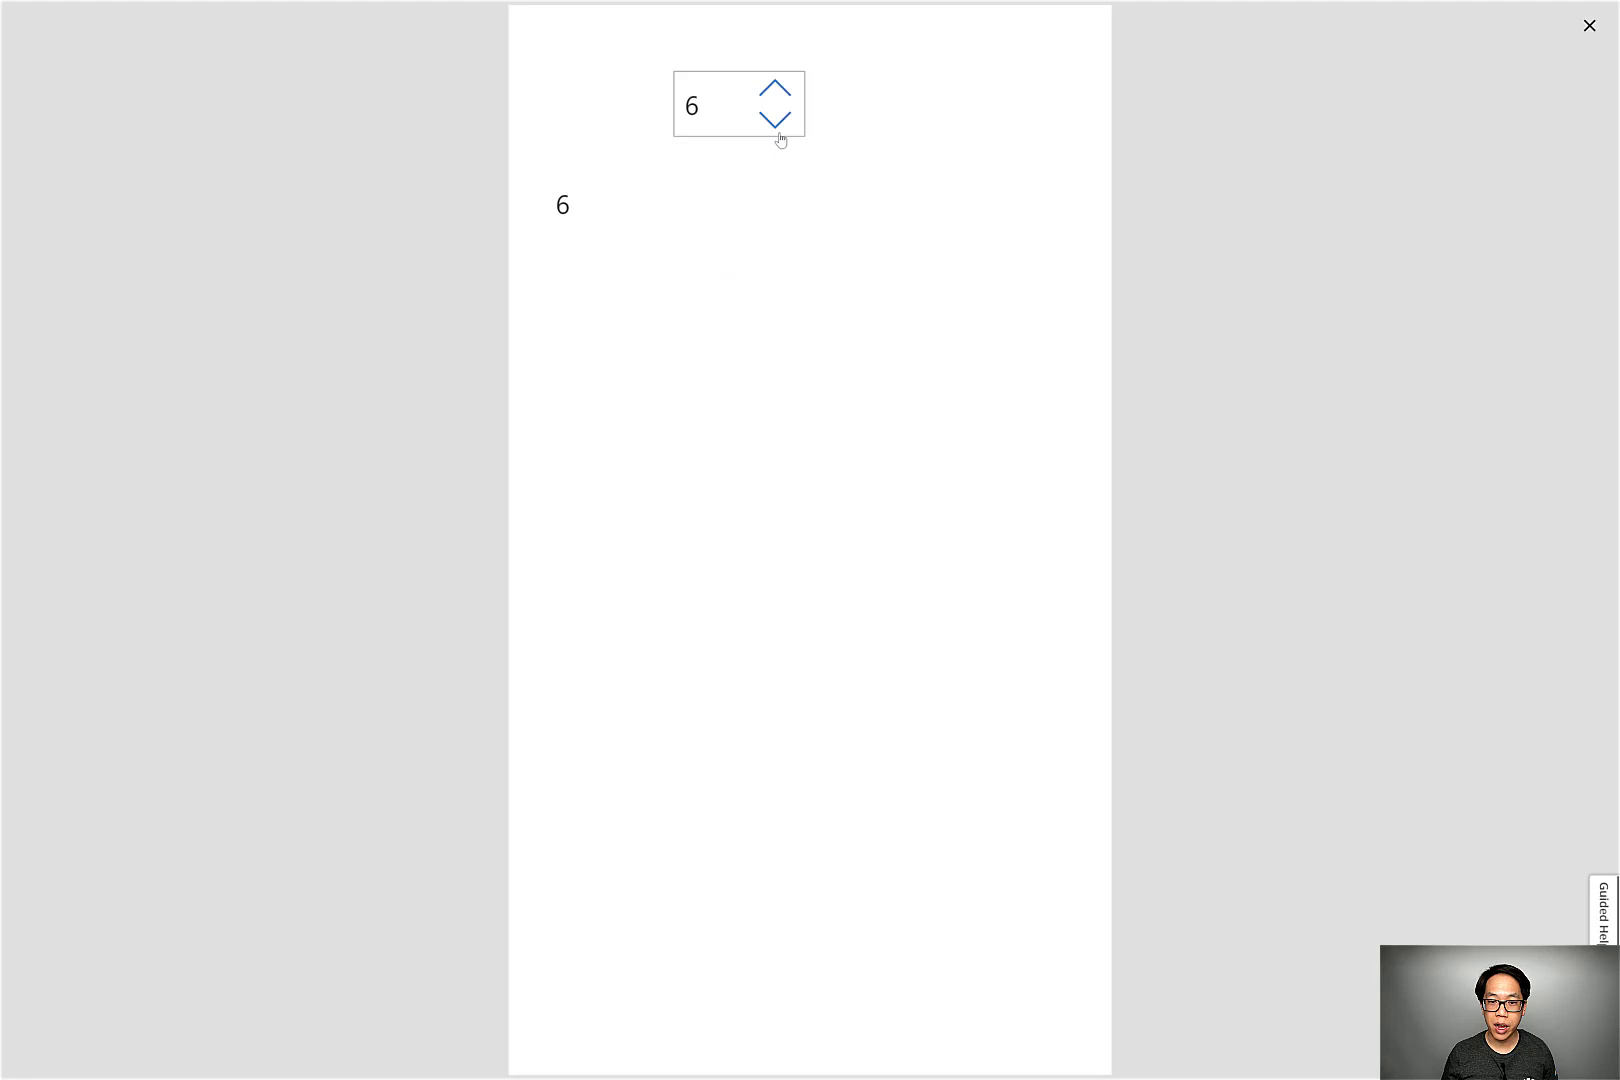
pyautogui.click(775, 88)
pyautogui.click(775, 88)
pyautogui.click(775, 88)
pyautogui.click(775, 118)
pyautogui.click(775, 118)
pyautogui.click(775, 118)
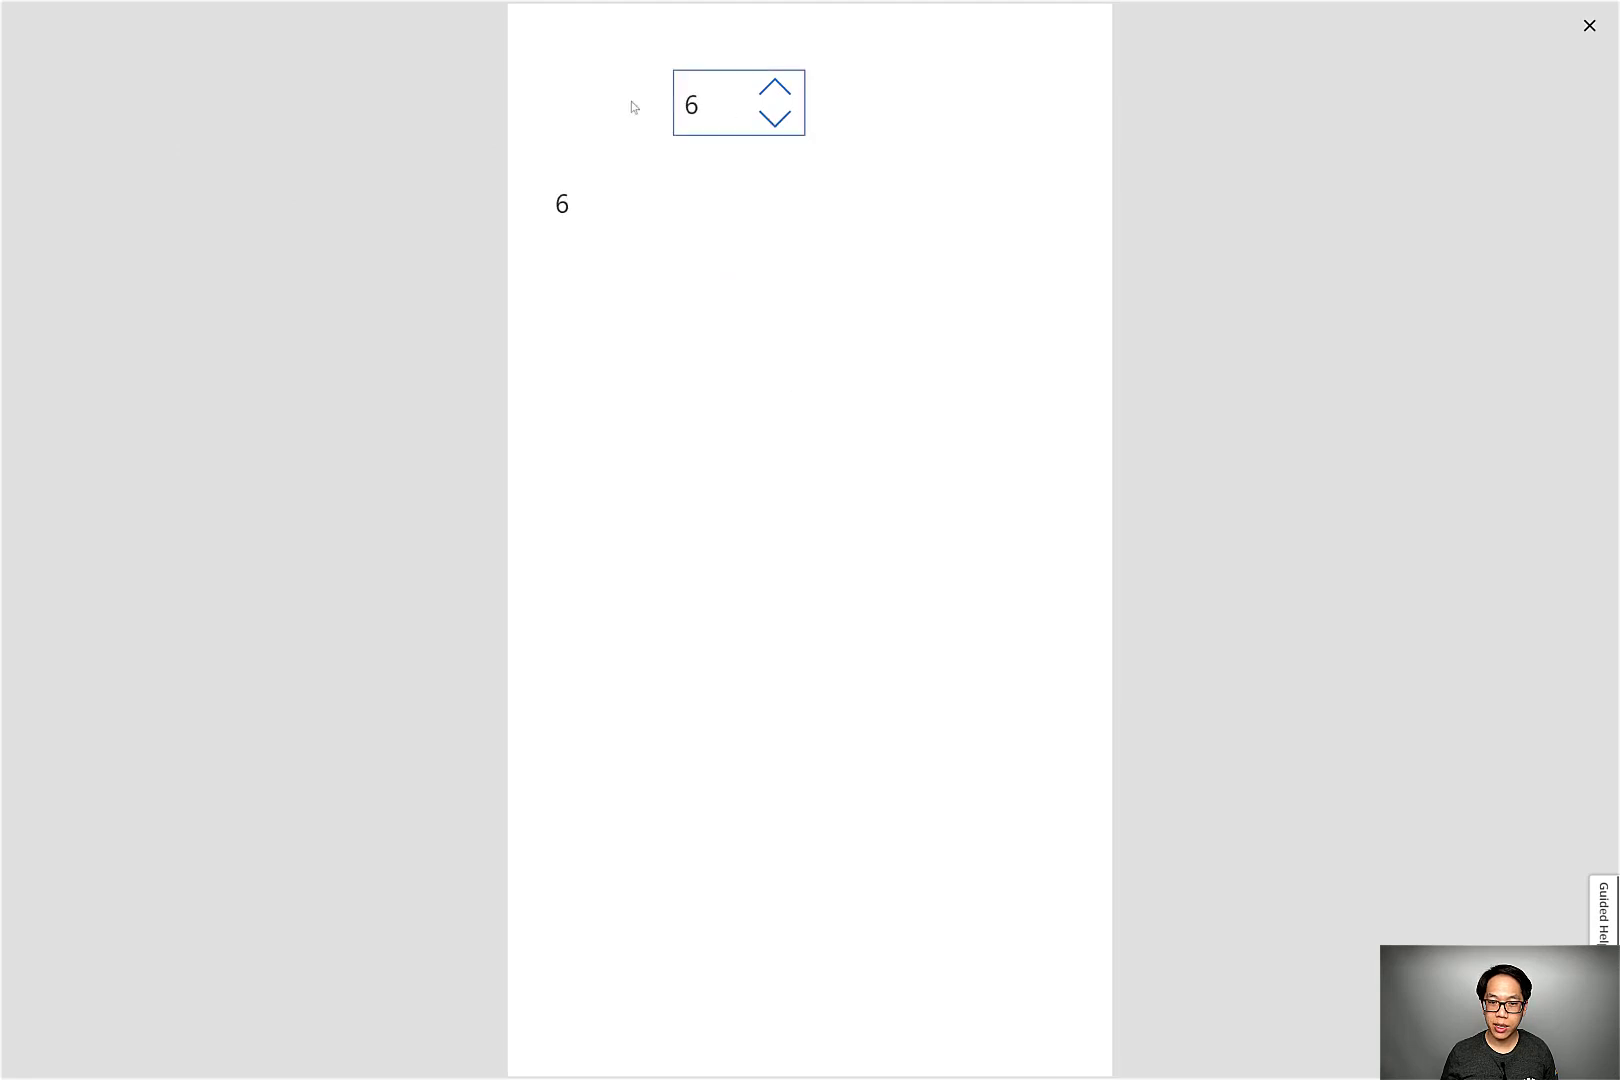
pyautogui.hotkey('ctrl', 'a')
pyautogui.write('100')
pyautogui.press('Return')
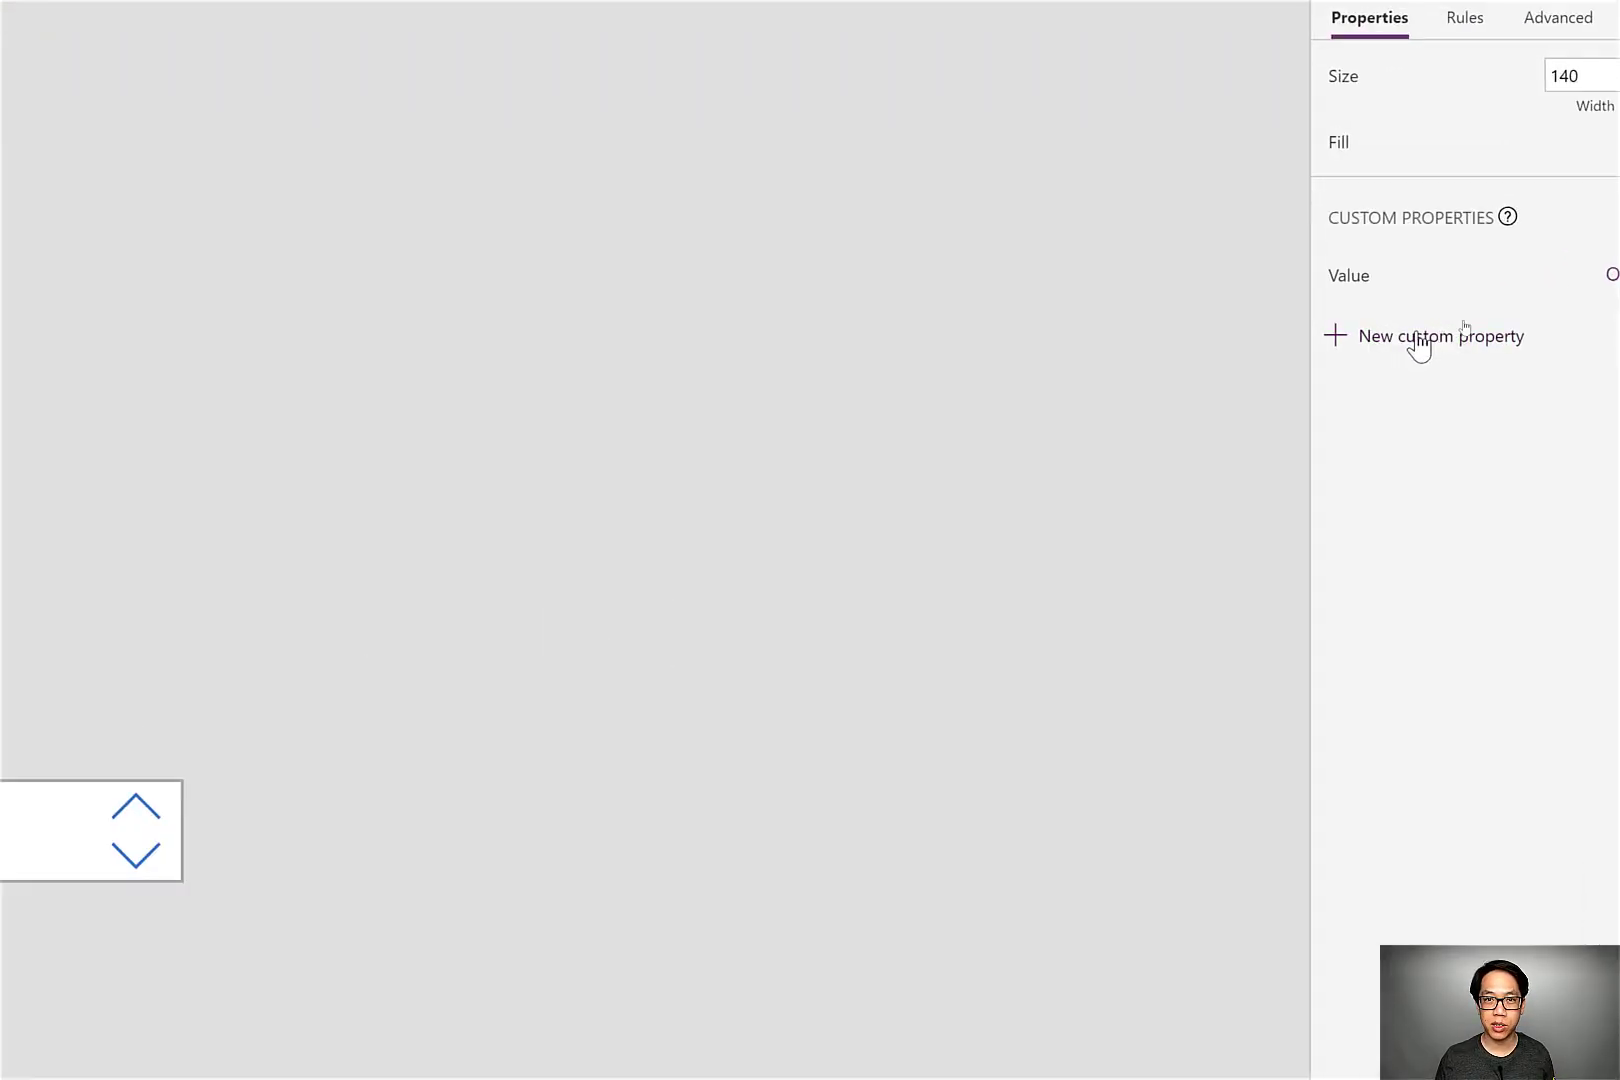
# Define a new Number custom property named Default, described as 'The default value that appears in the component'.
pyautogui.click(1443, 338)
pyautogui.tripleClick(912, 73)
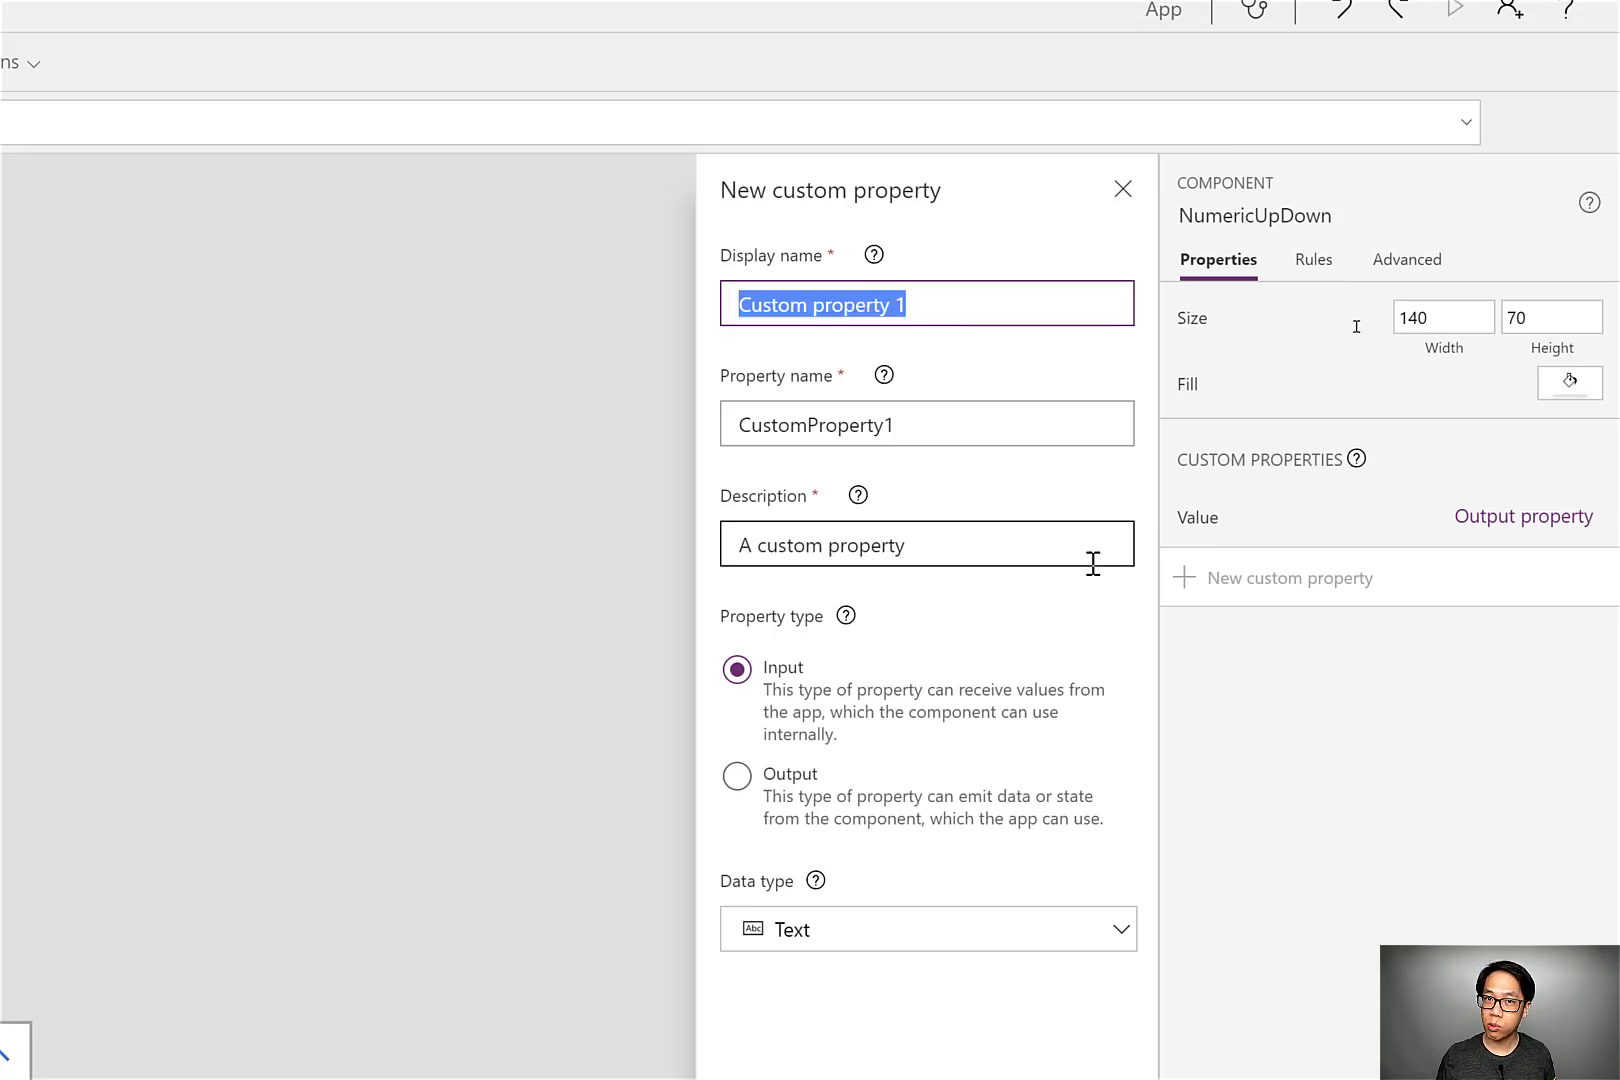
pyautogui.write('Default')
pyautogui.press('Tab')
pyautogui.write('D')
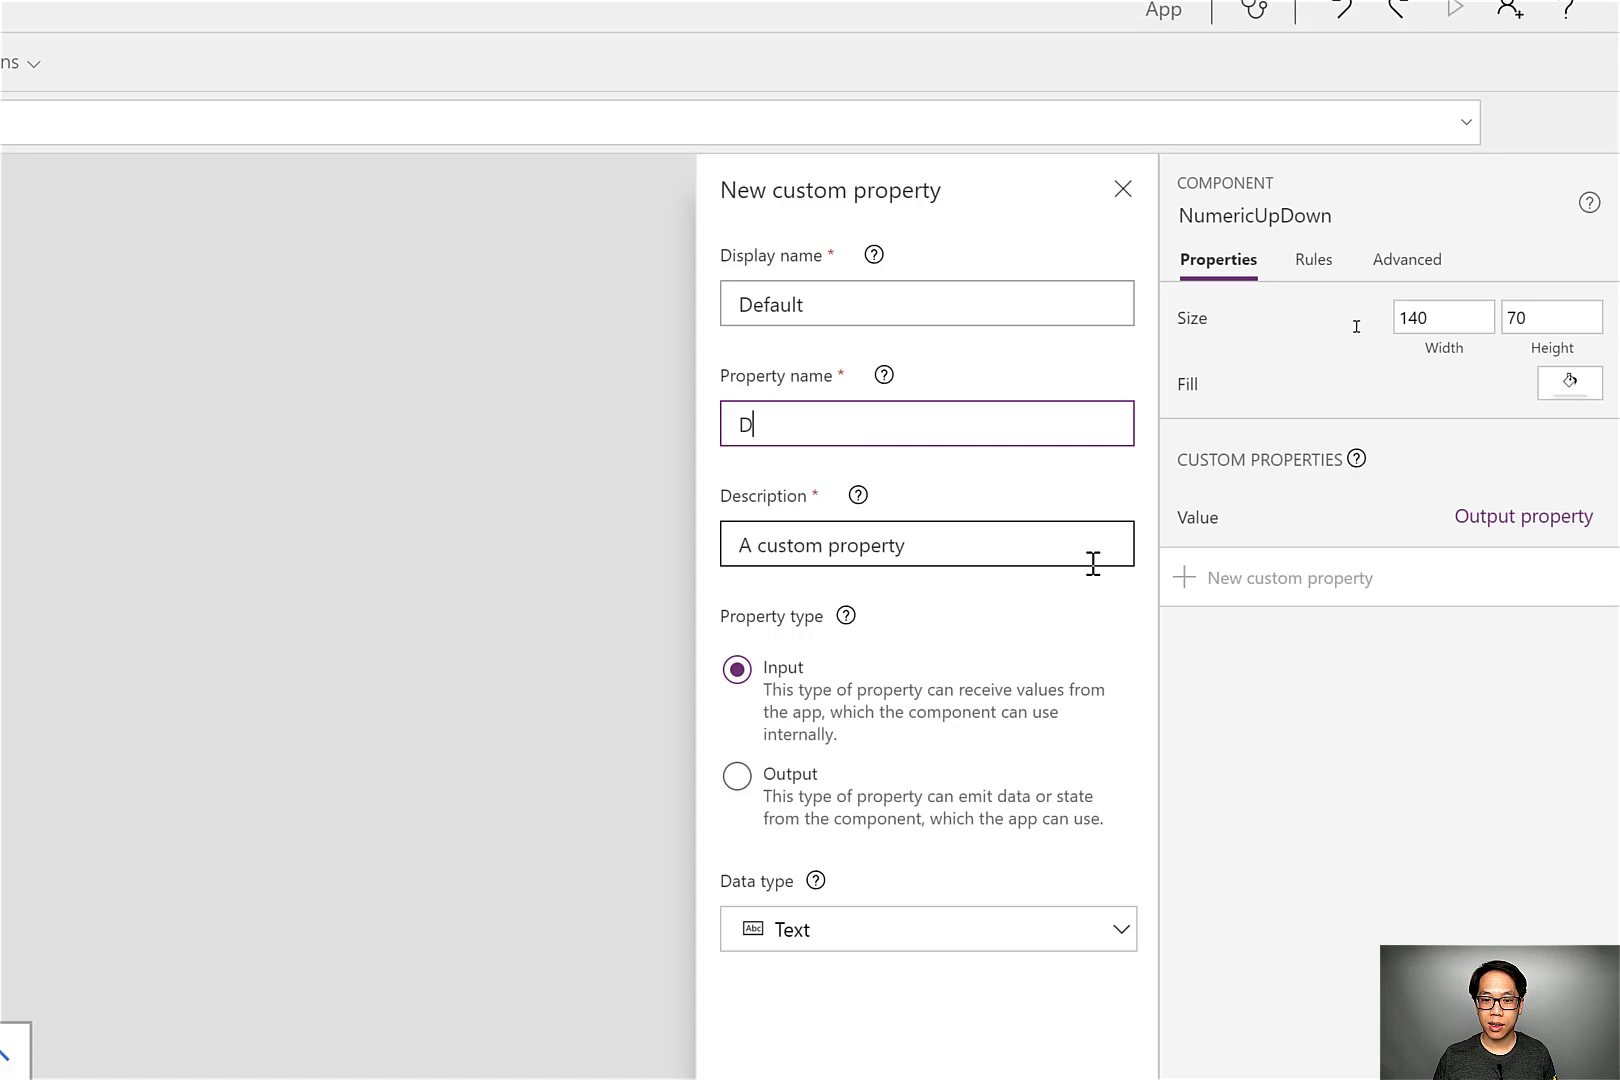
pyautogui.write('efault')
pyautogui.press('Tab')
pyautogui.write('The defaul')
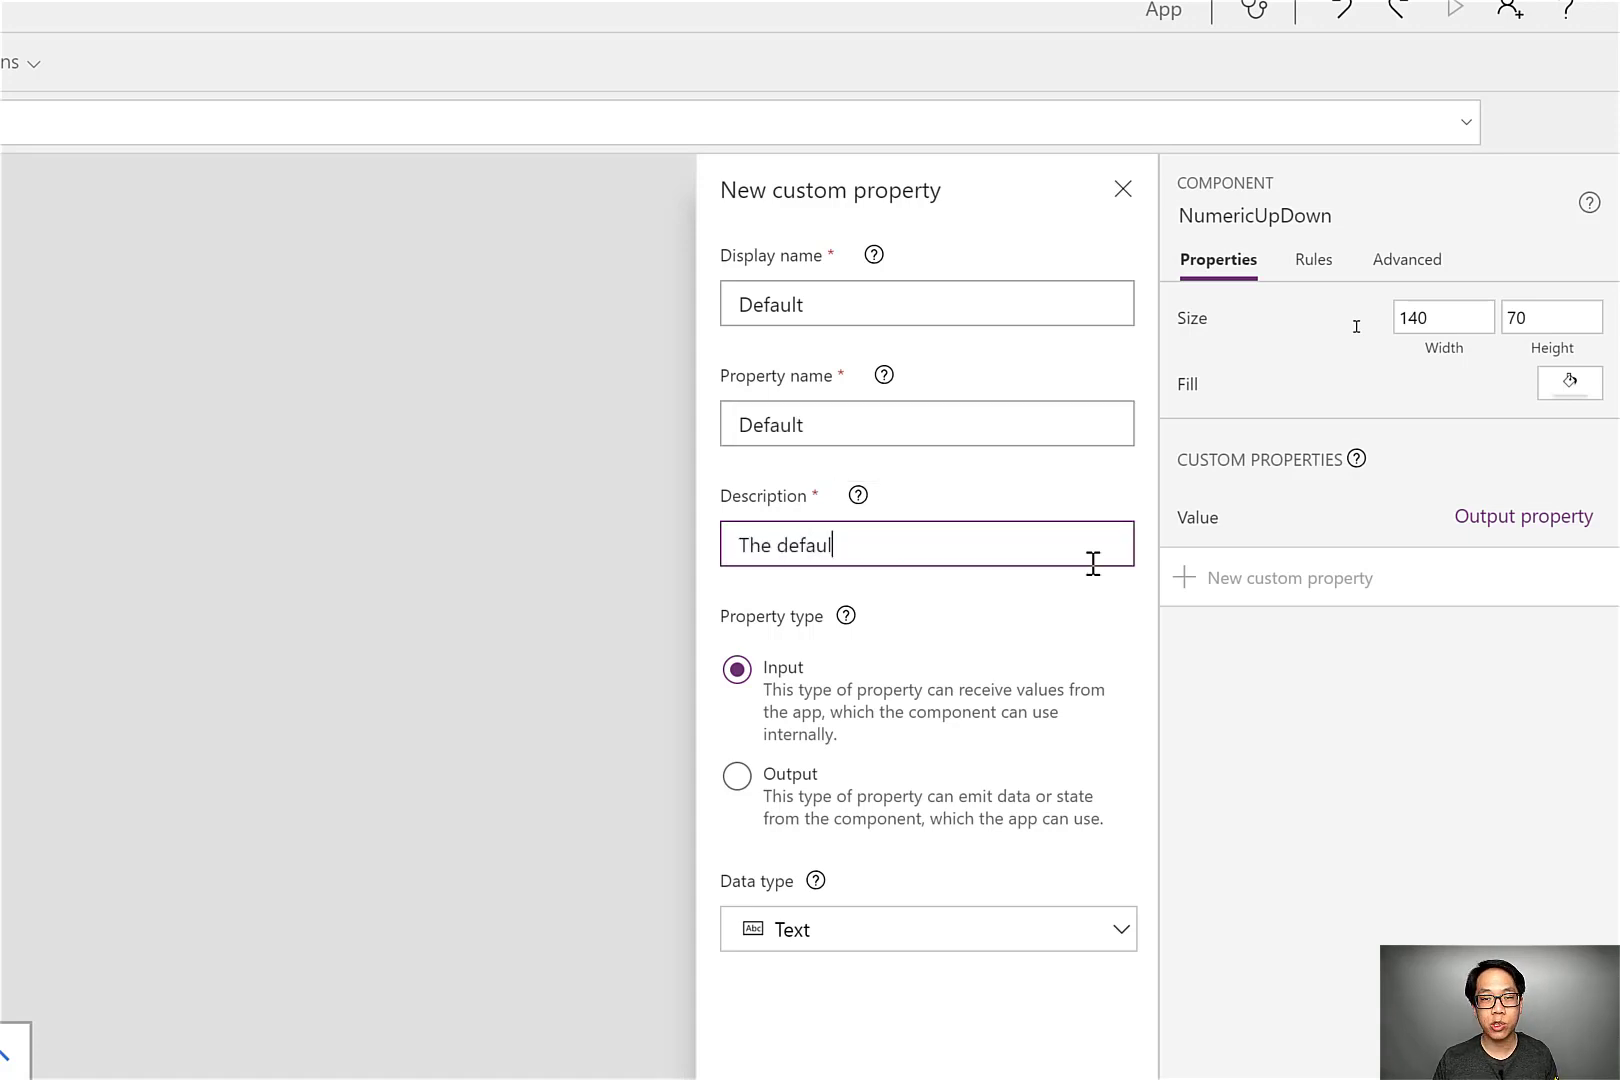
pyautogui.write('t value that appea')
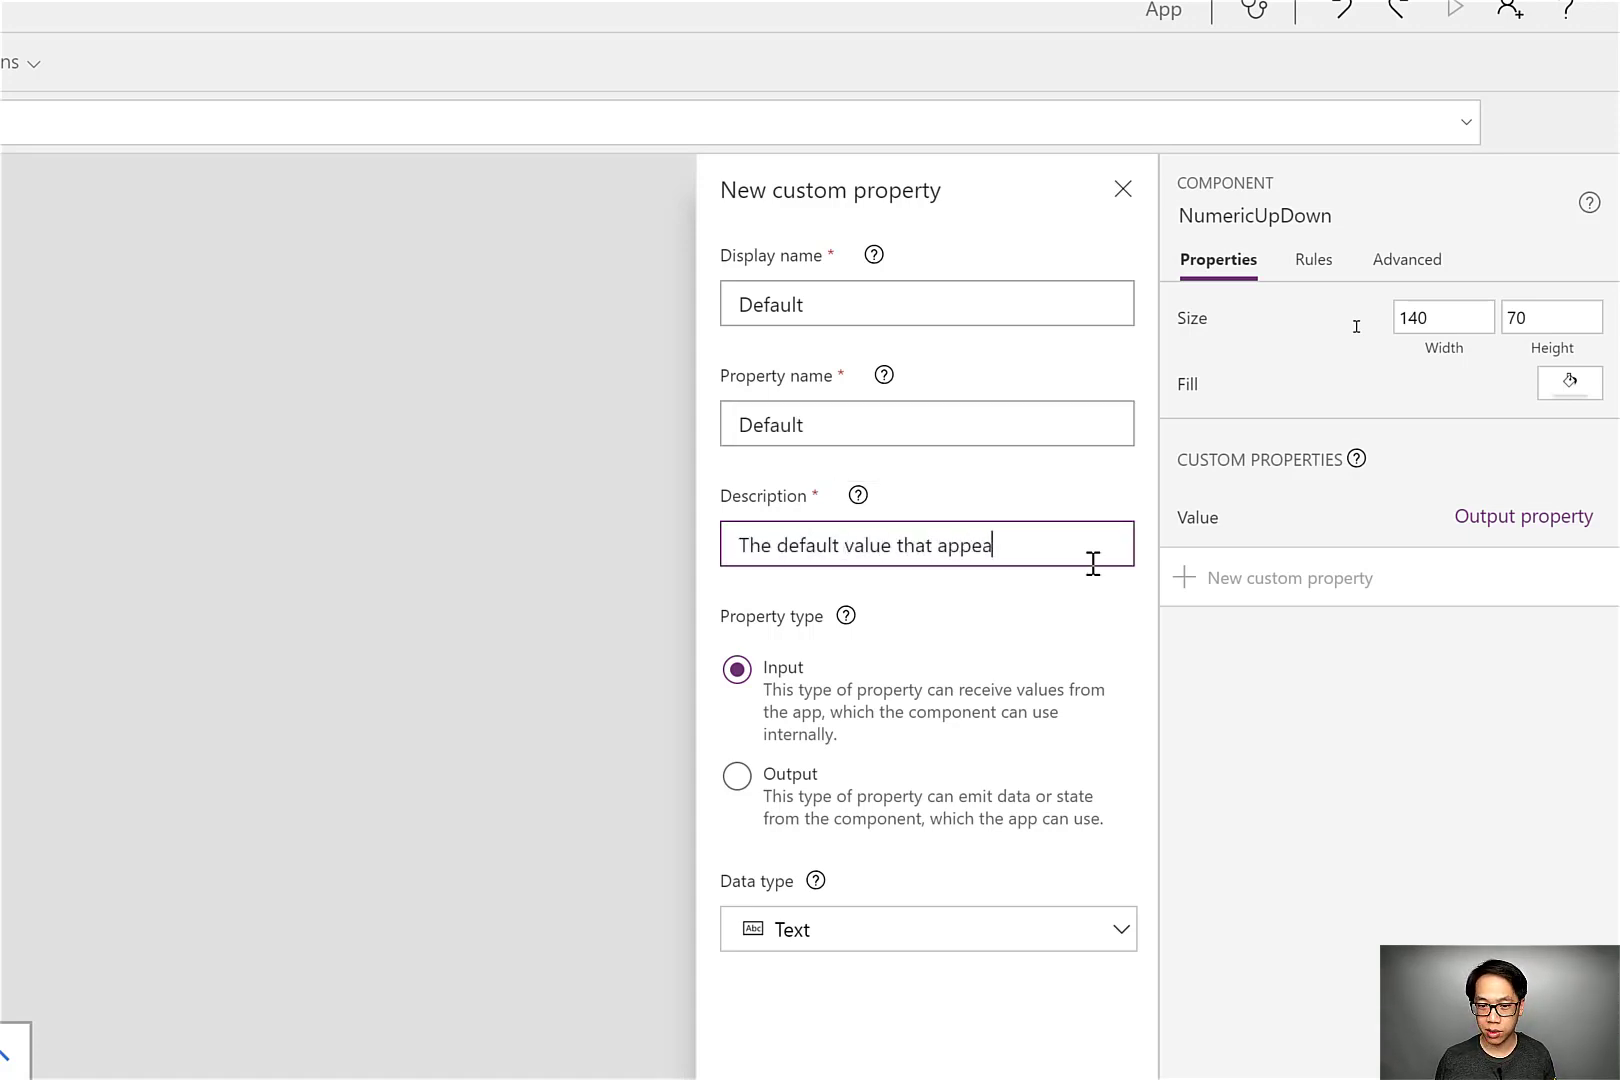
pyautogui.write('rs in the')
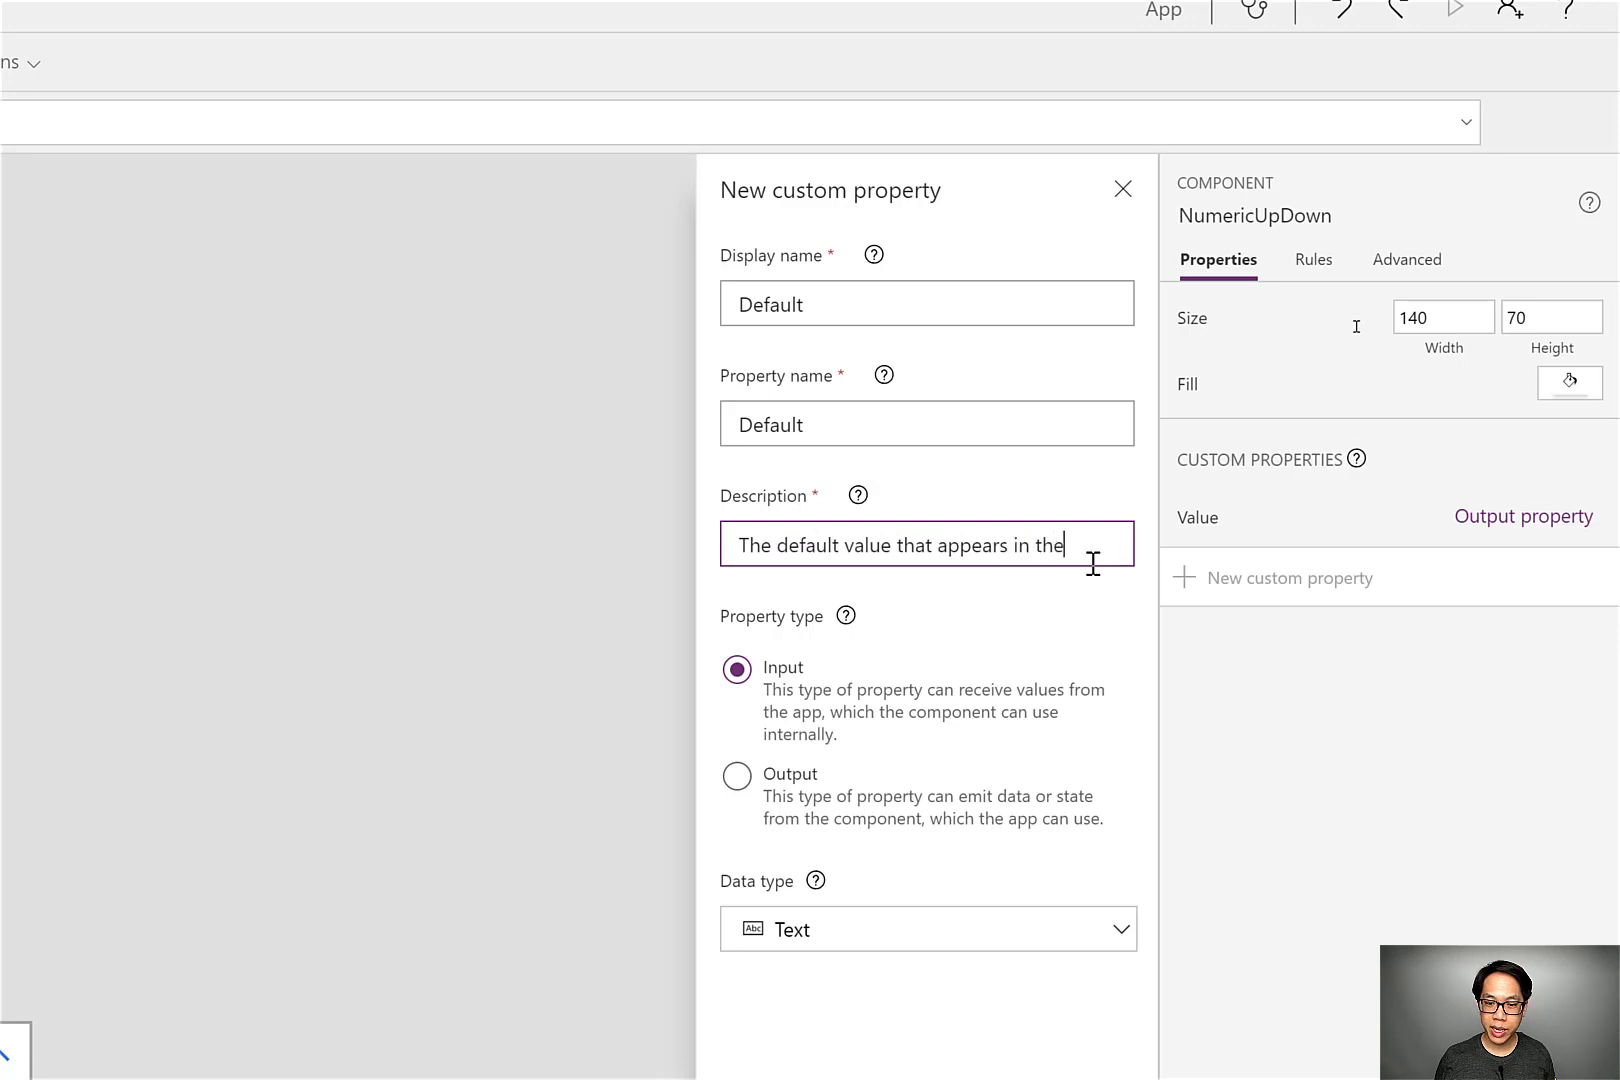
pyautogui.write(' component')
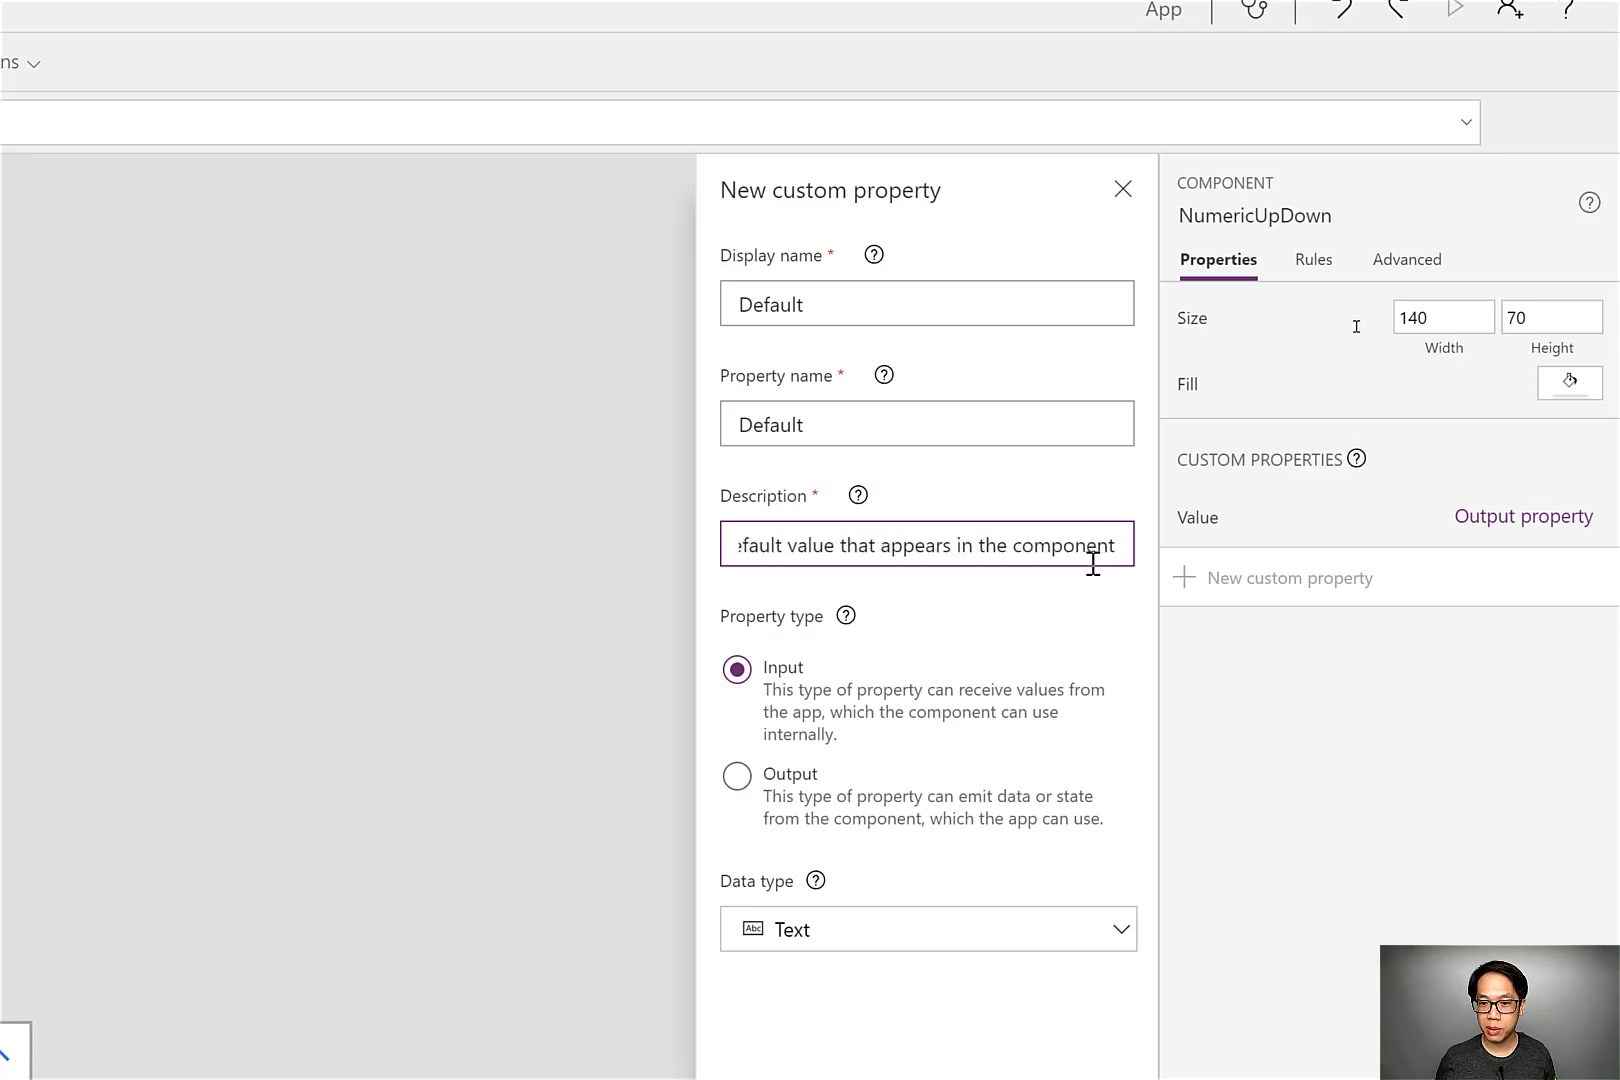
pyautogui.click(970, 925)
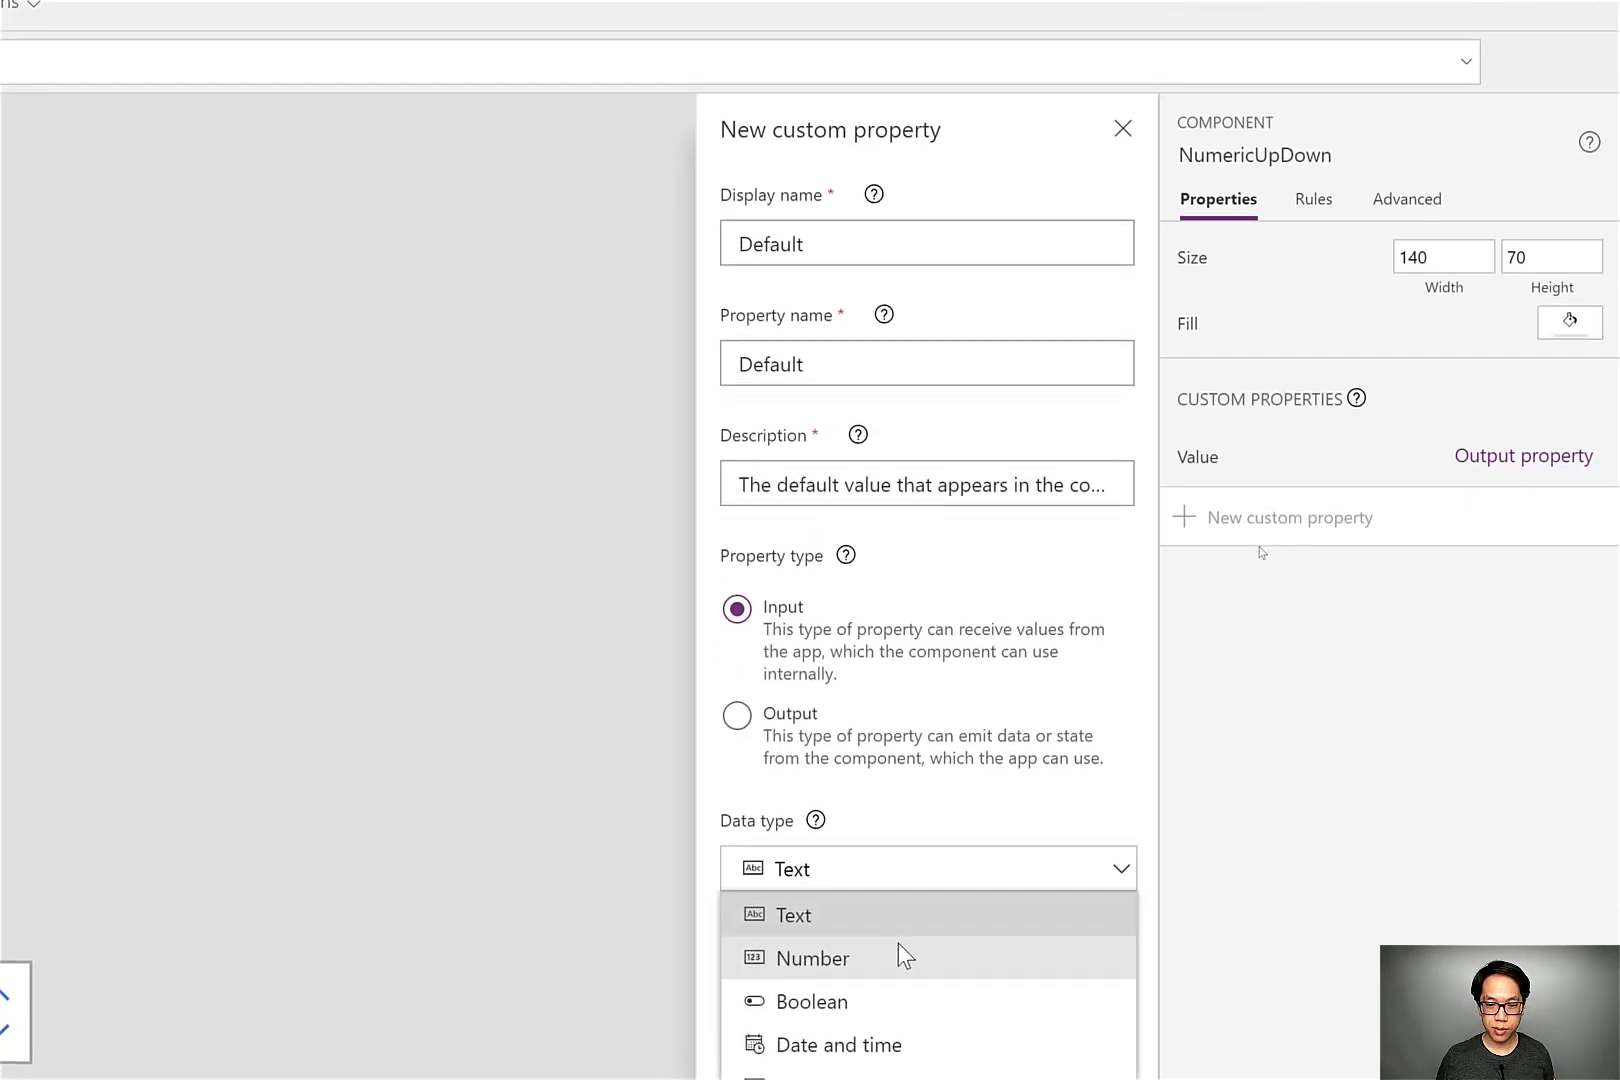
pyautogui.click(899, 945)
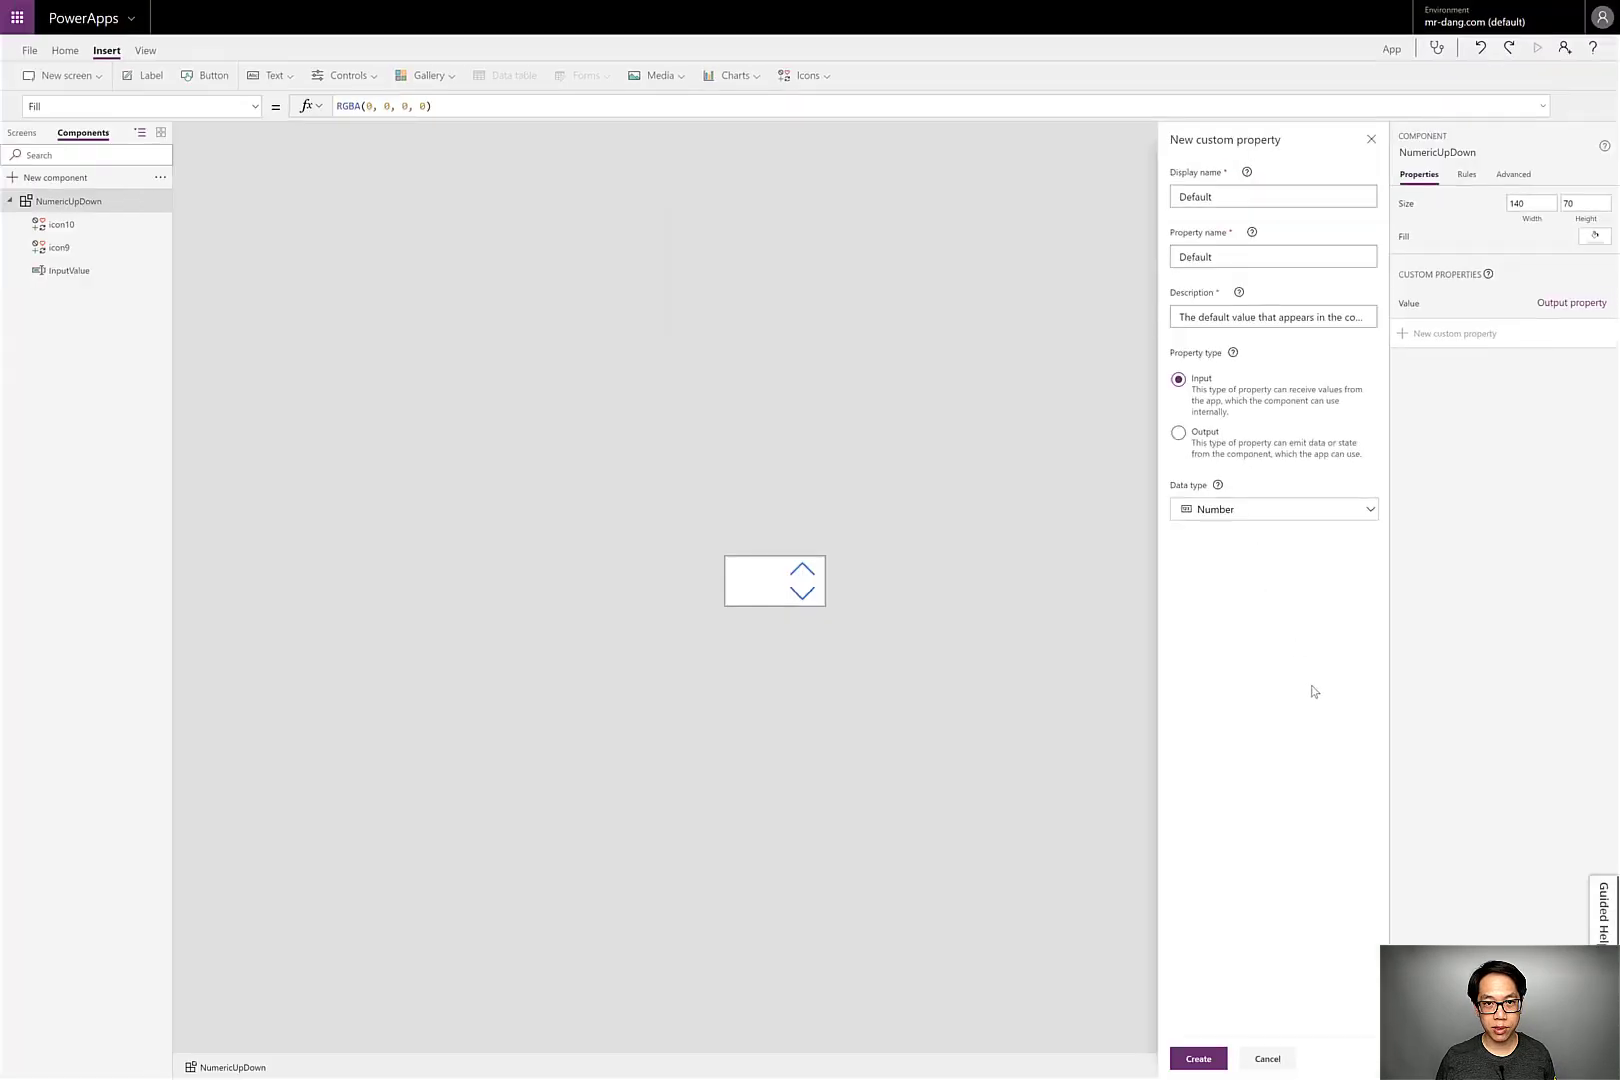
# Create the Default property and set its value to 0 in the component's advanced properties.
pyautogui.click(1198, 1058)
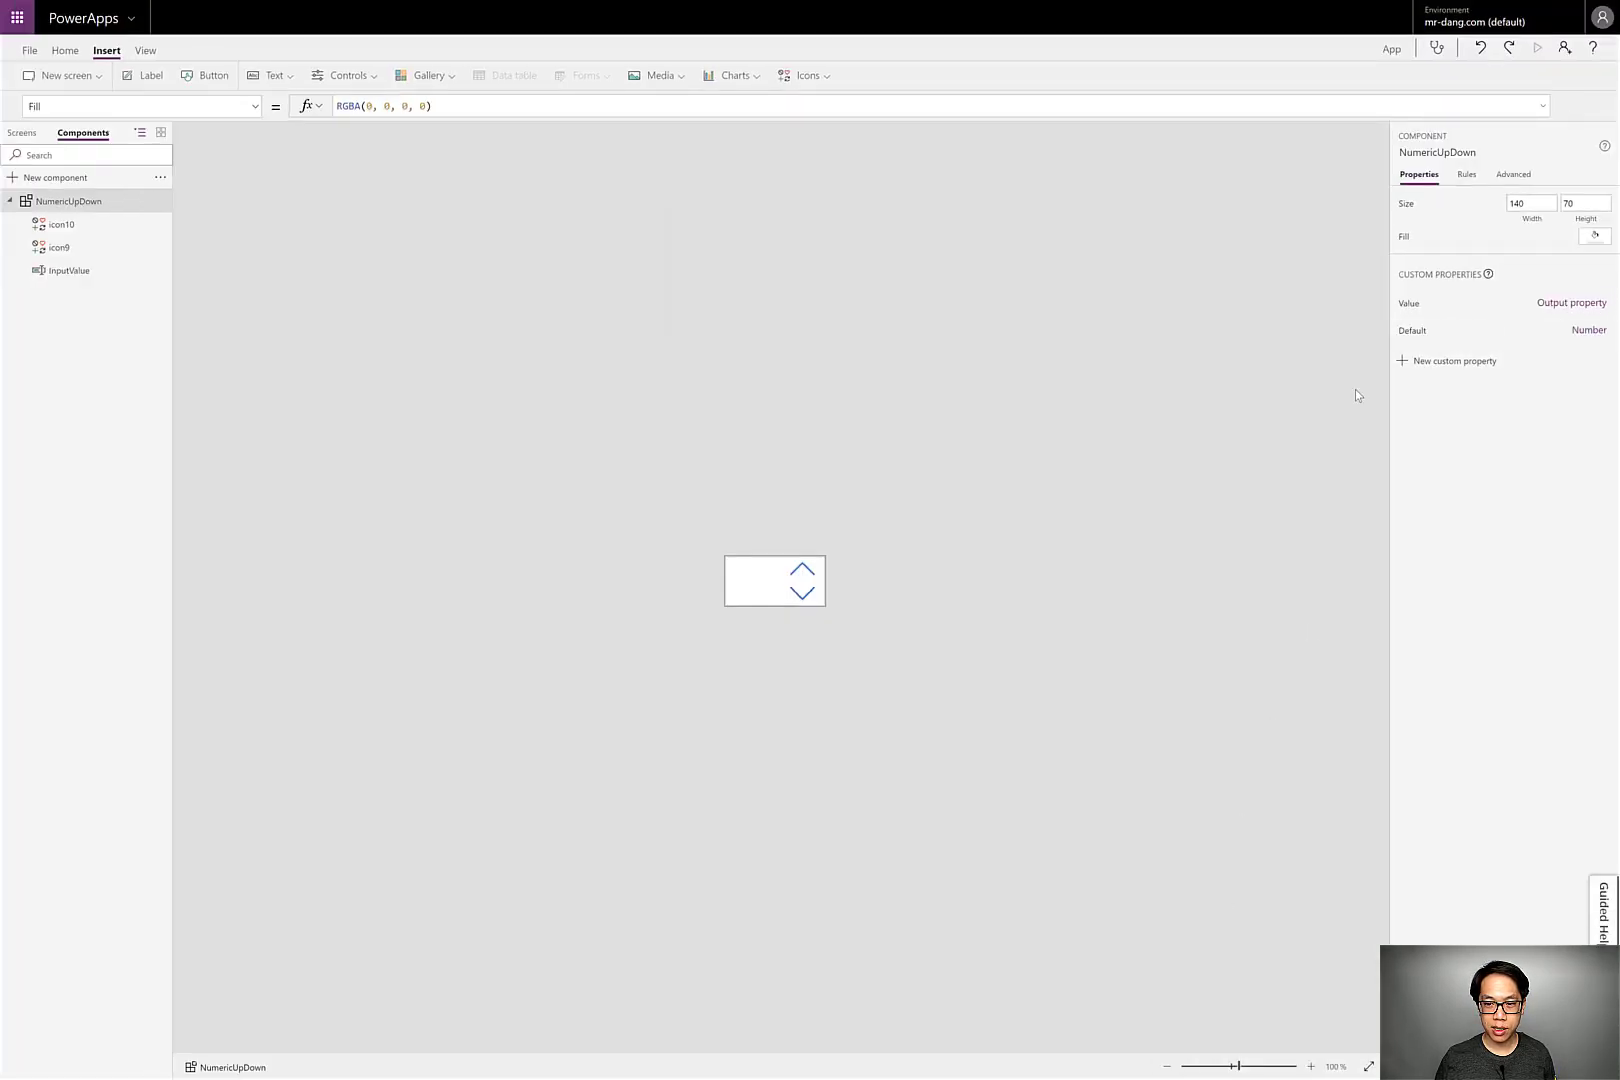
pyautogui.click(1514, 175)
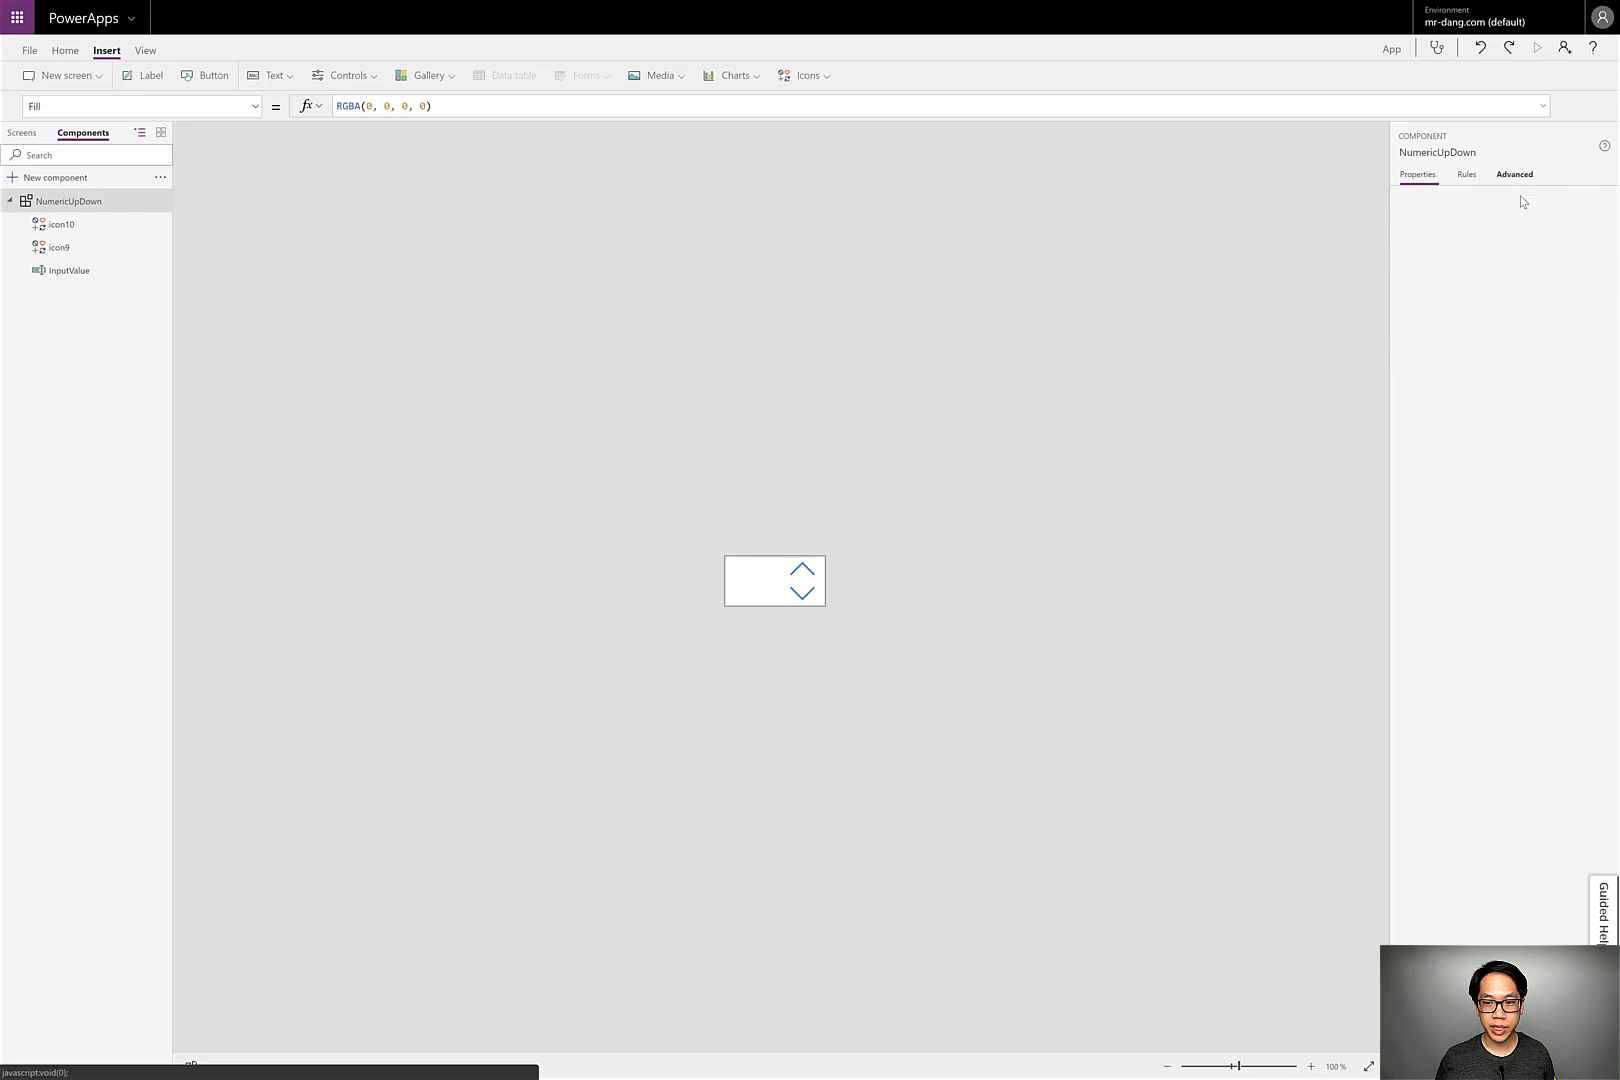
pyautogui.click(240, 105)
pyautogui.press('Up')
pyautogui.press('Return')
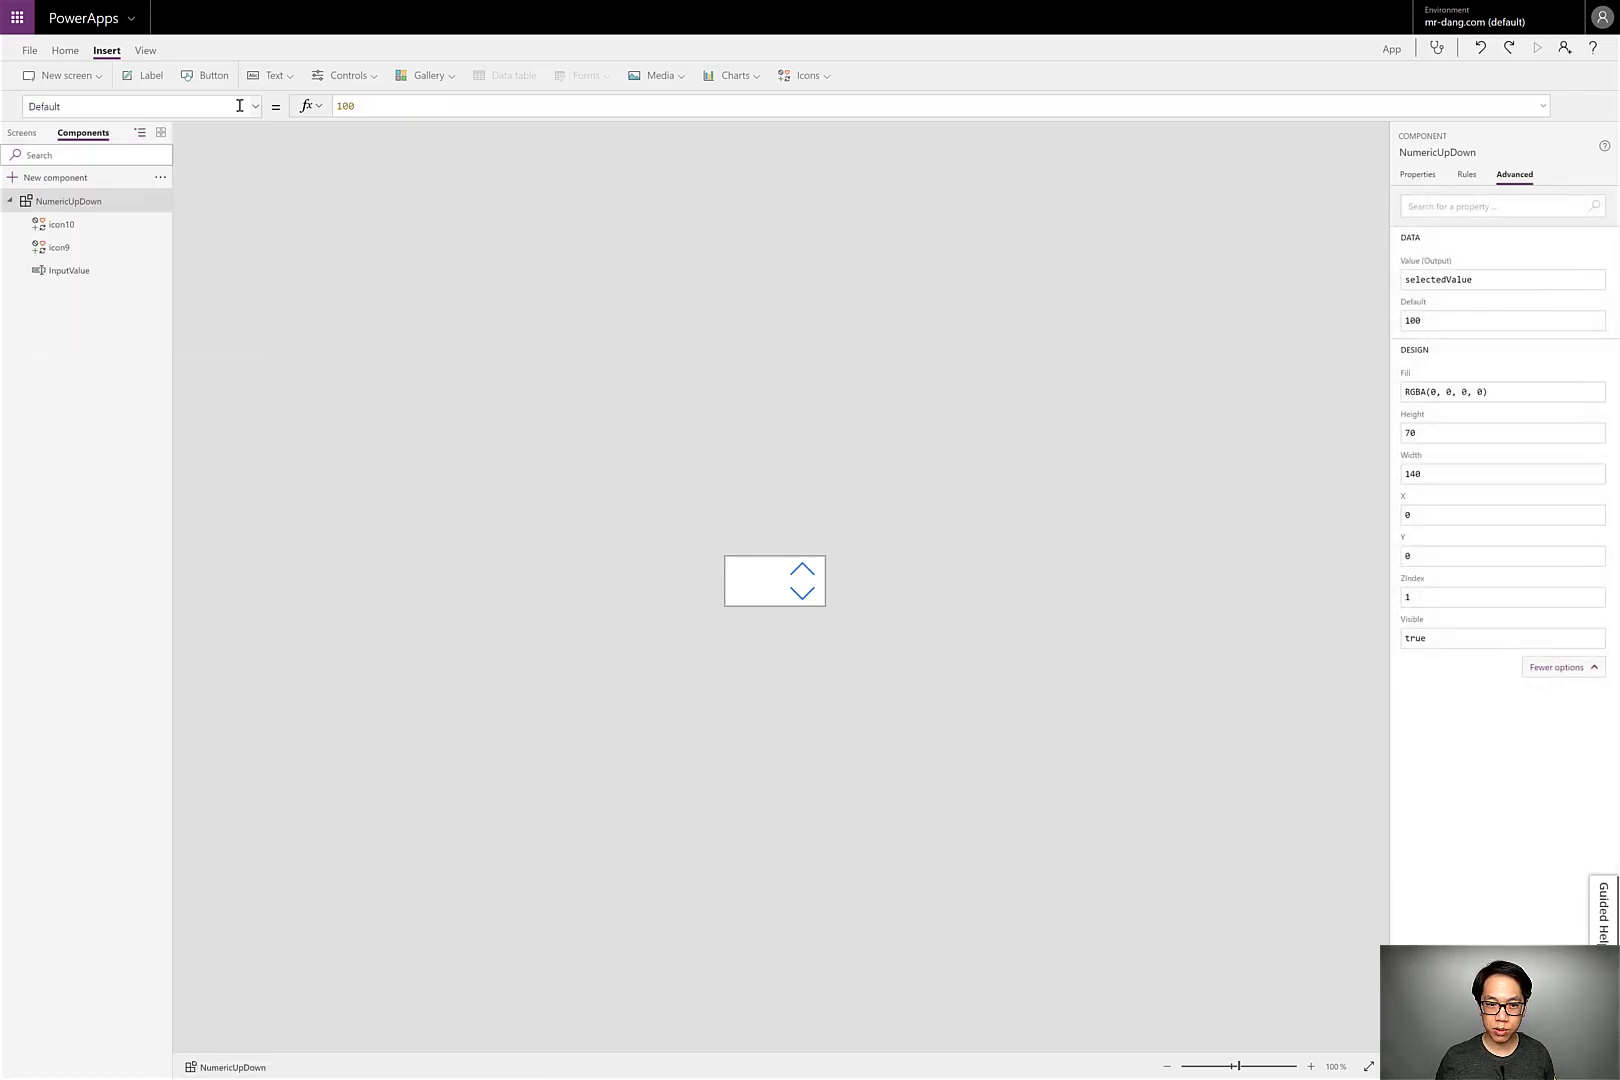
pyautogui.press('Tab')
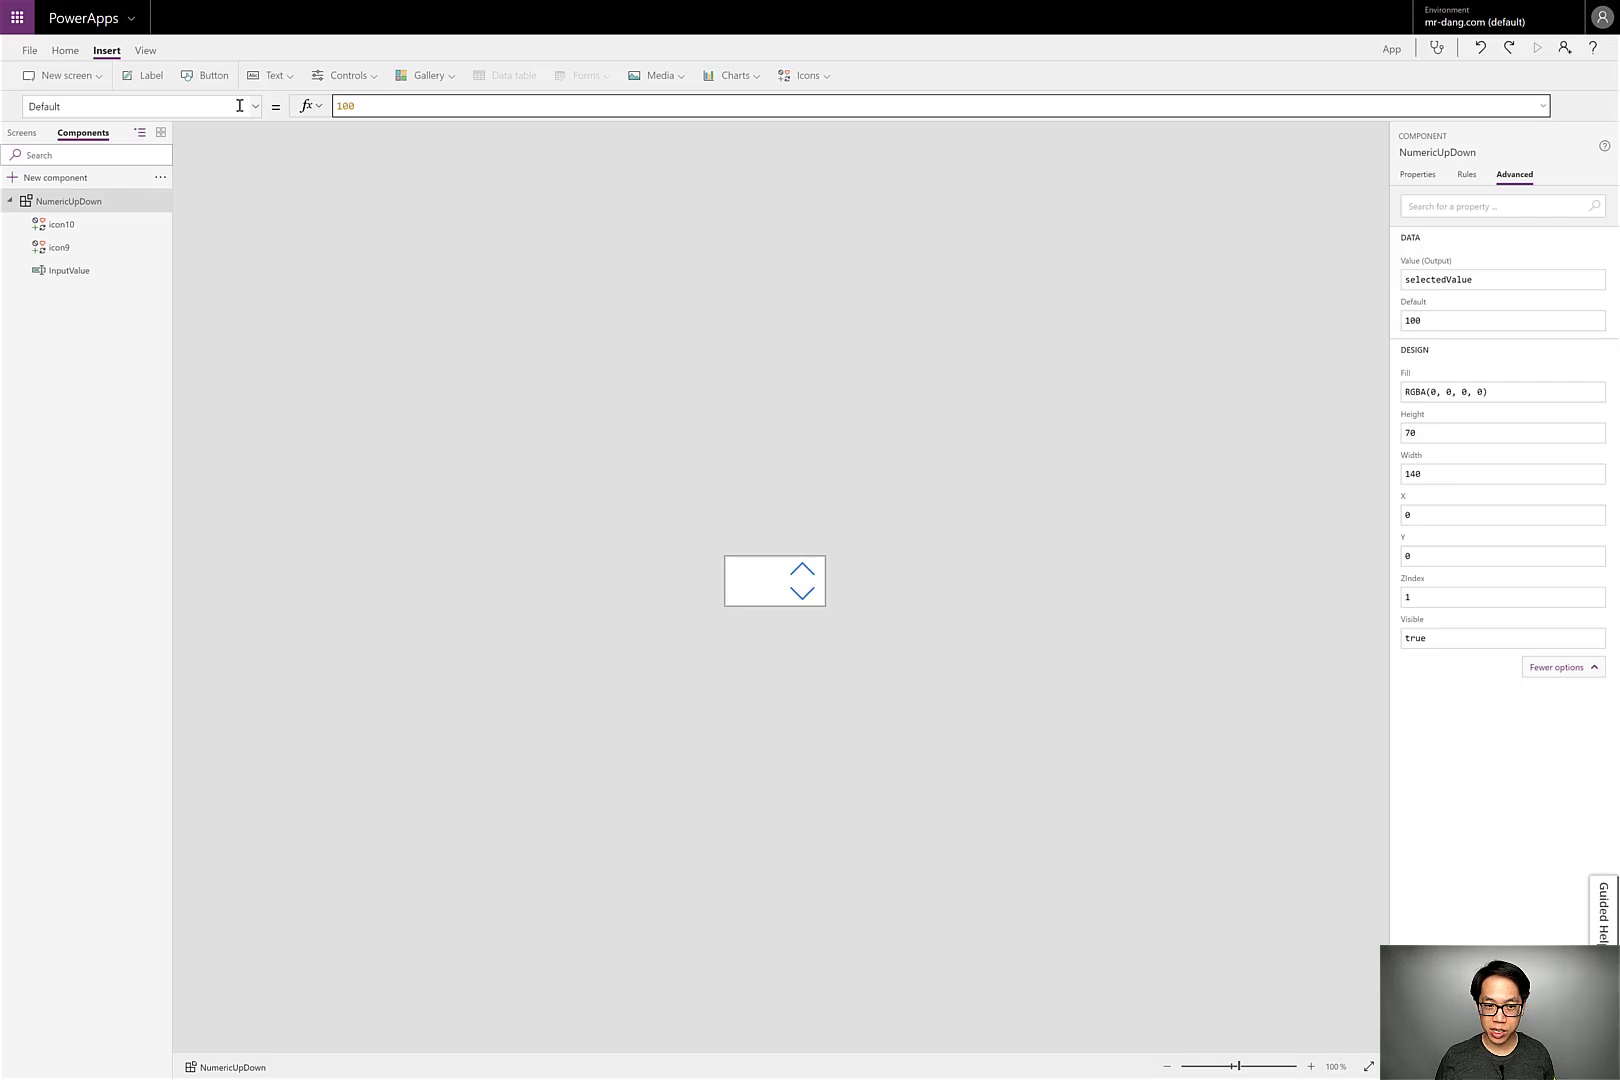
pyautogui.doubleClick(377, 107)
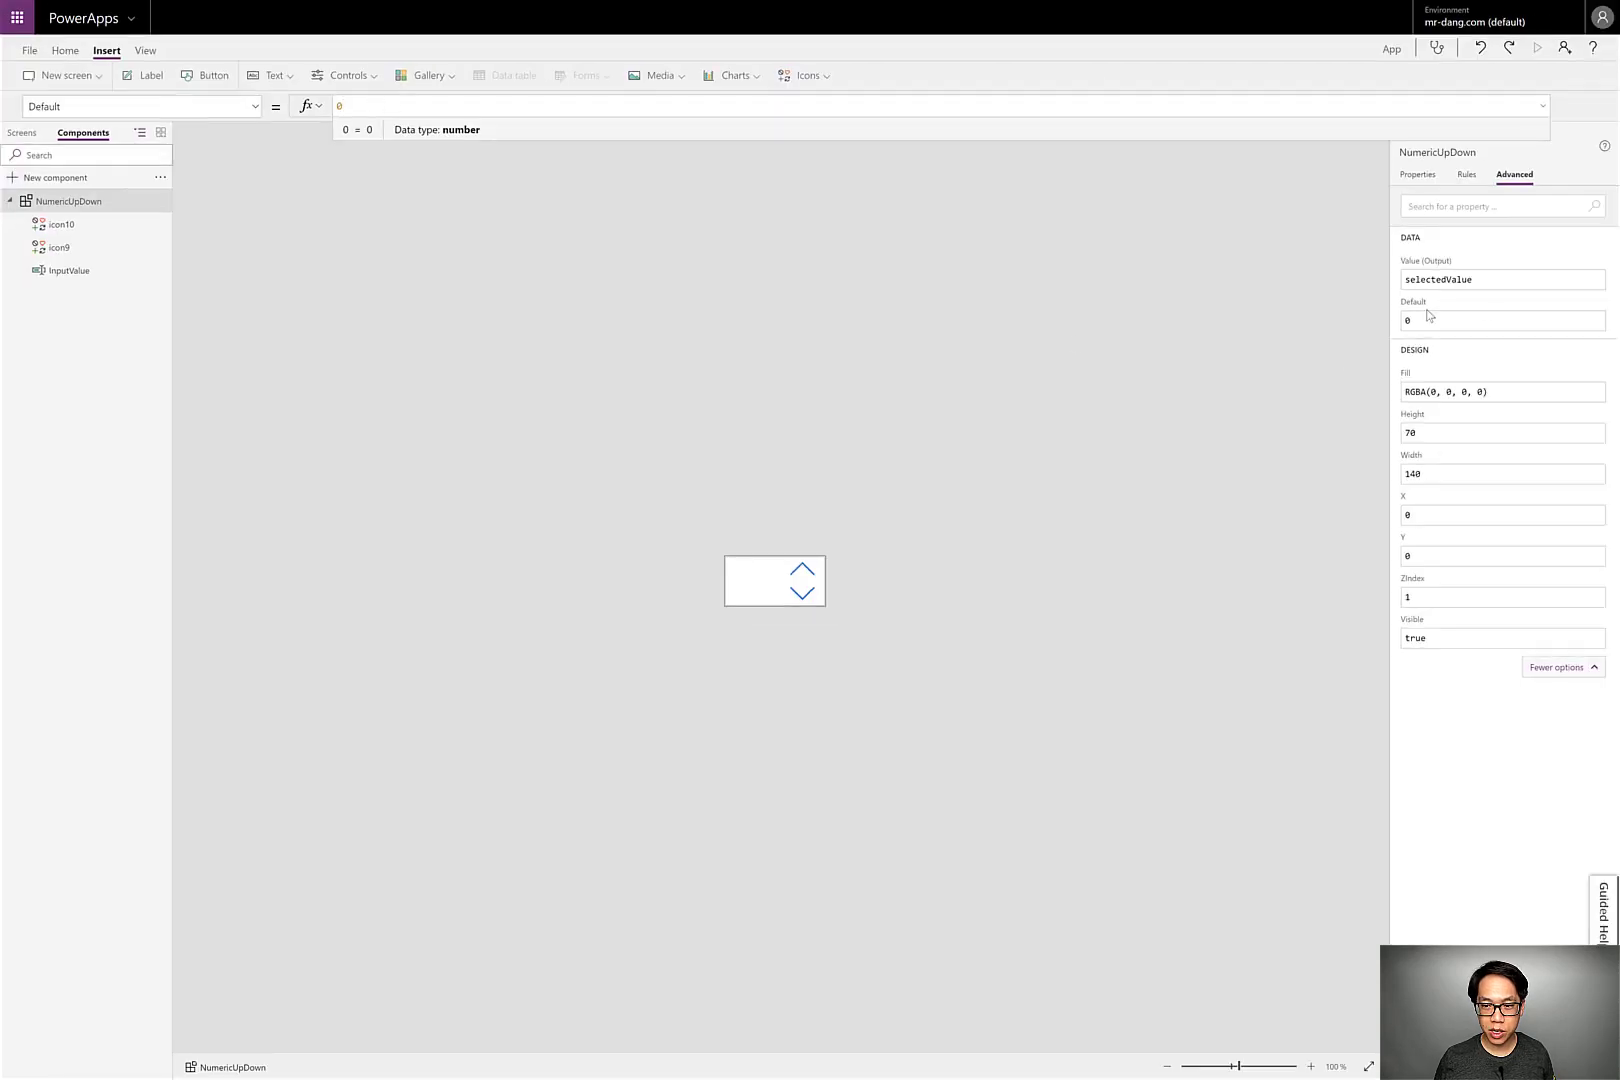
# Change the Value output formula to Coalesce(selectedValue, NumericUpDown.Default).
pyautogui.click(1527, 284)
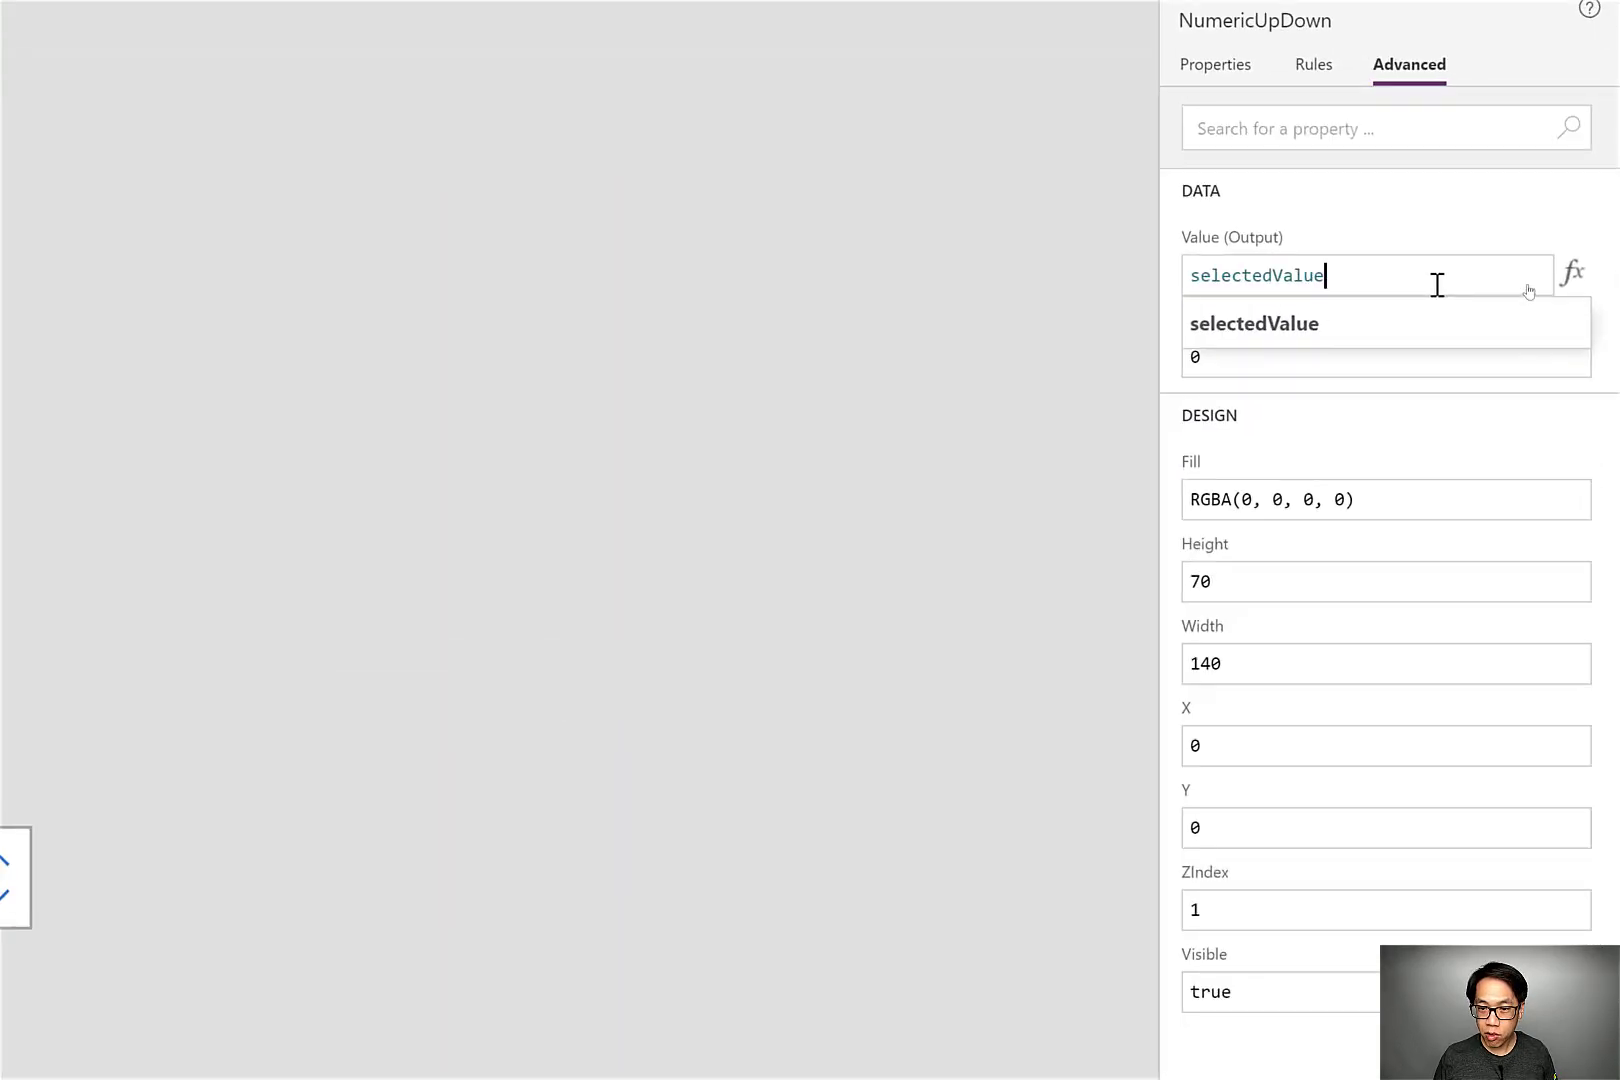
pyautogui.hotkey('shift', 'Home')
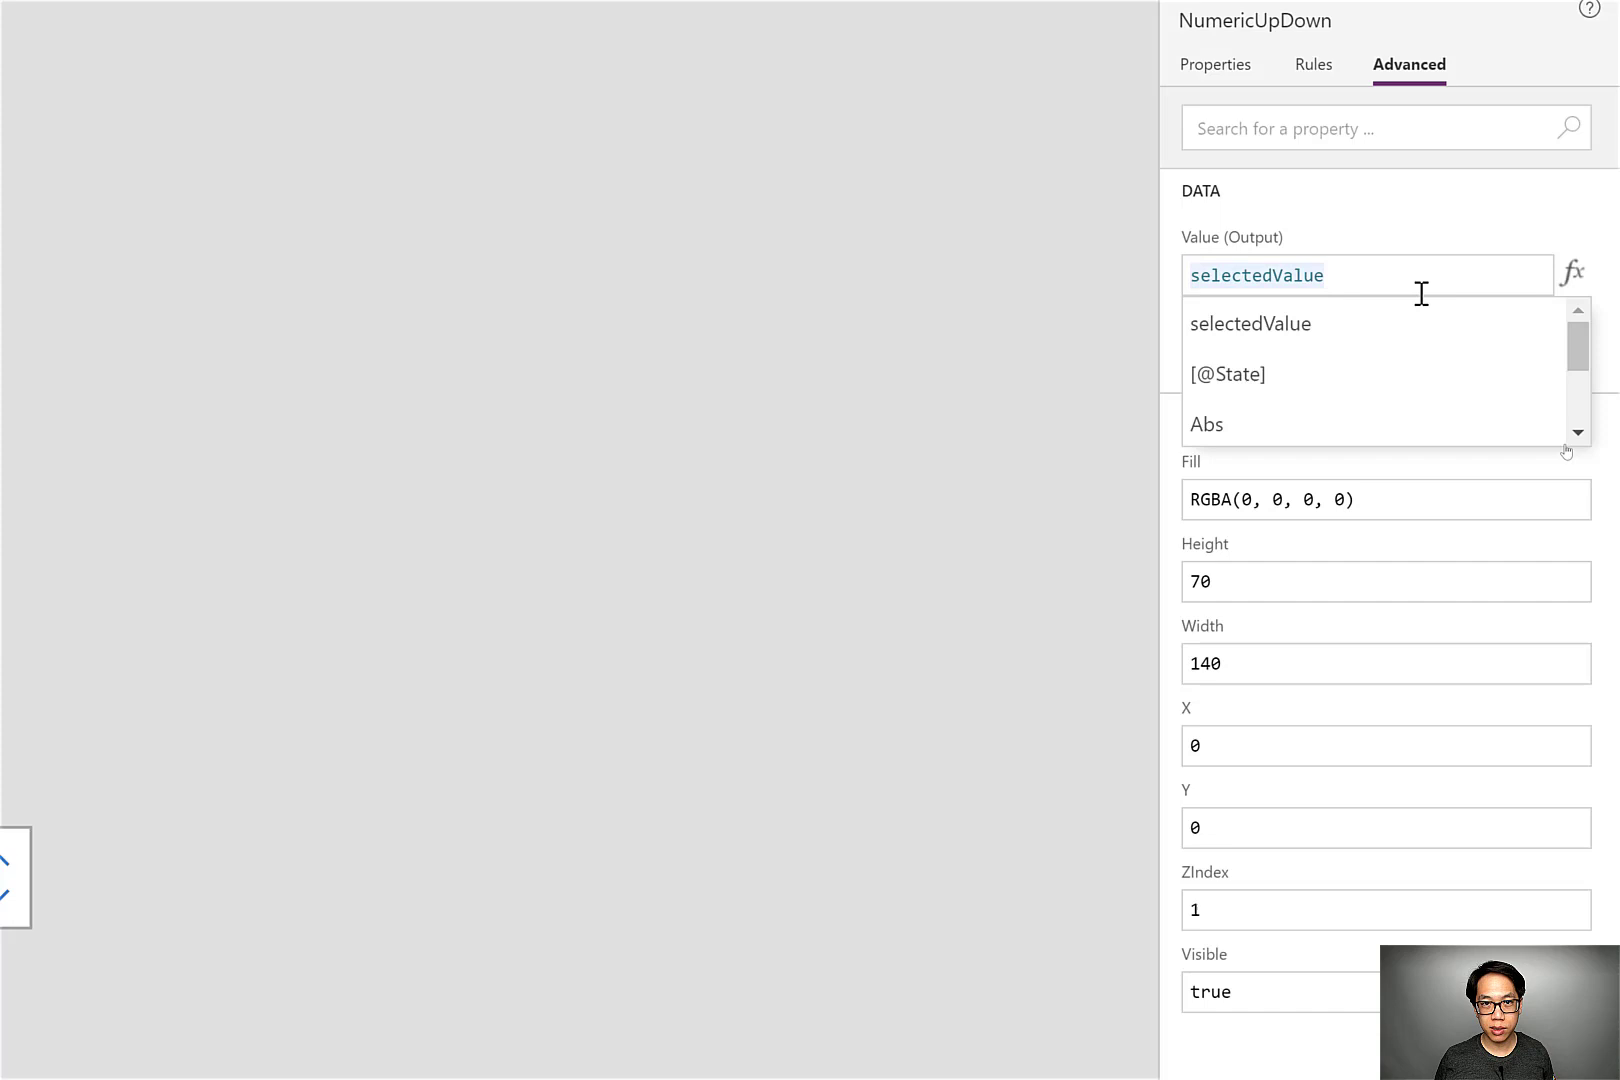
pyautogui.press('Home')
pyautogui.write('Coalesce(')
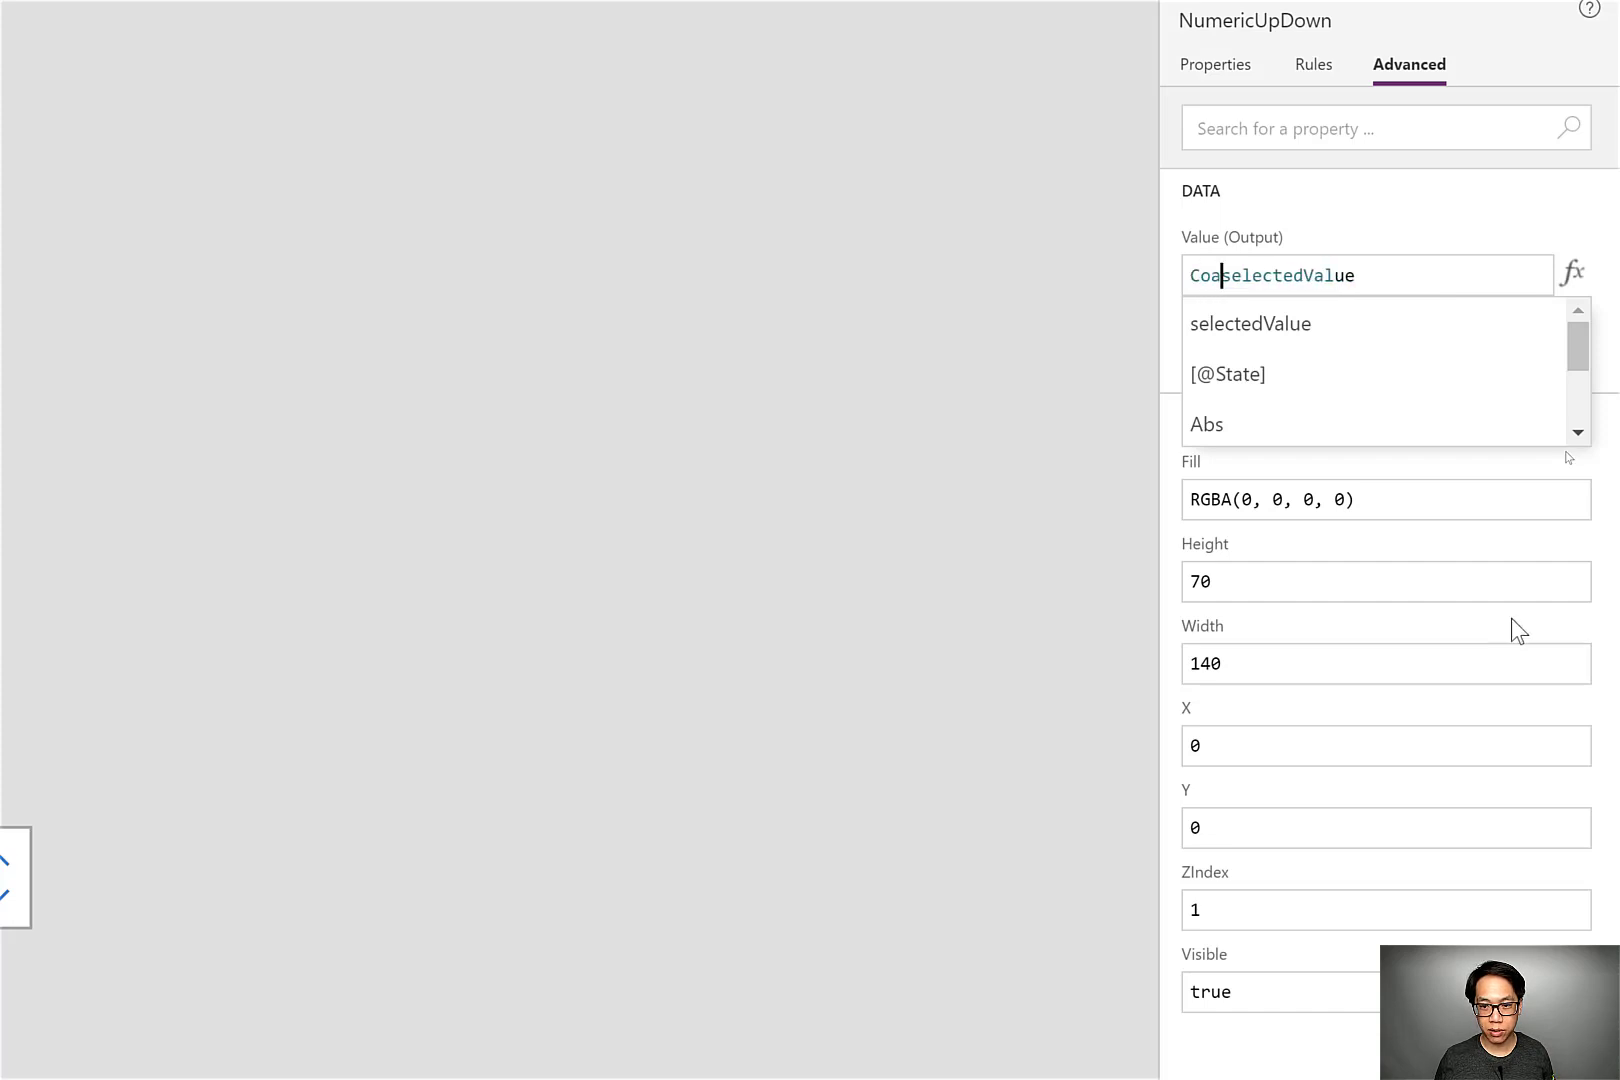
pyautogui.press('End')
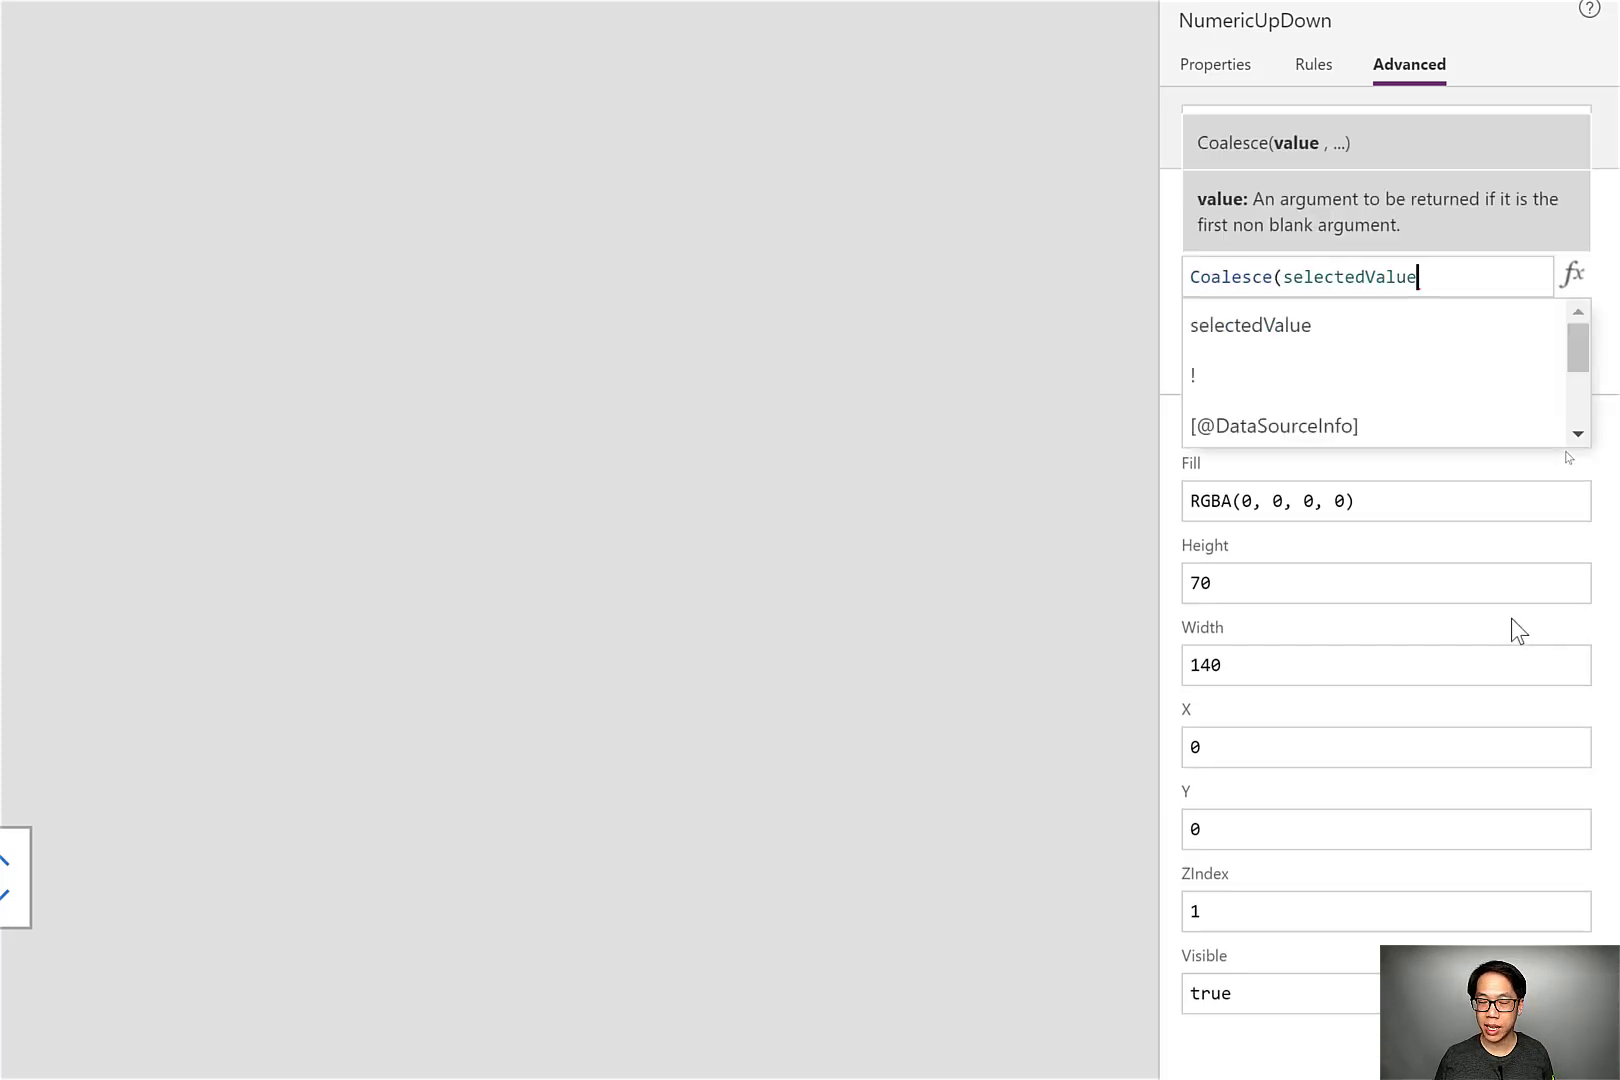
pyautogui.write(',')
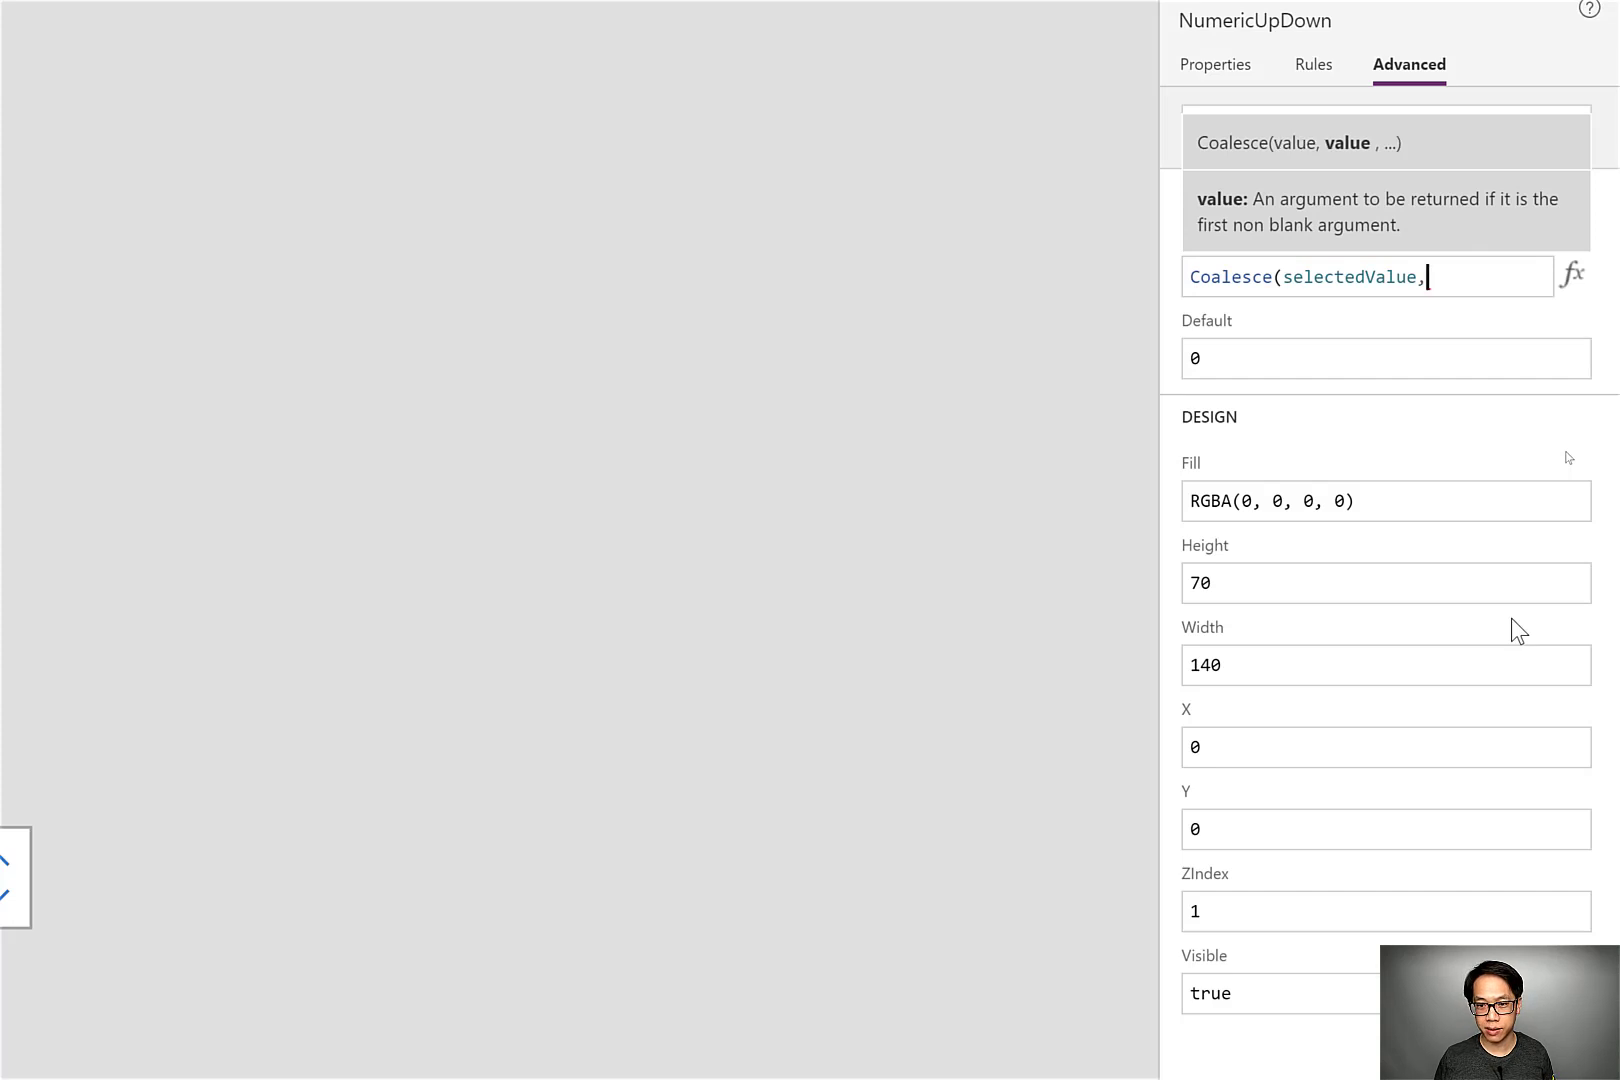
pyautogui.write('numeric')
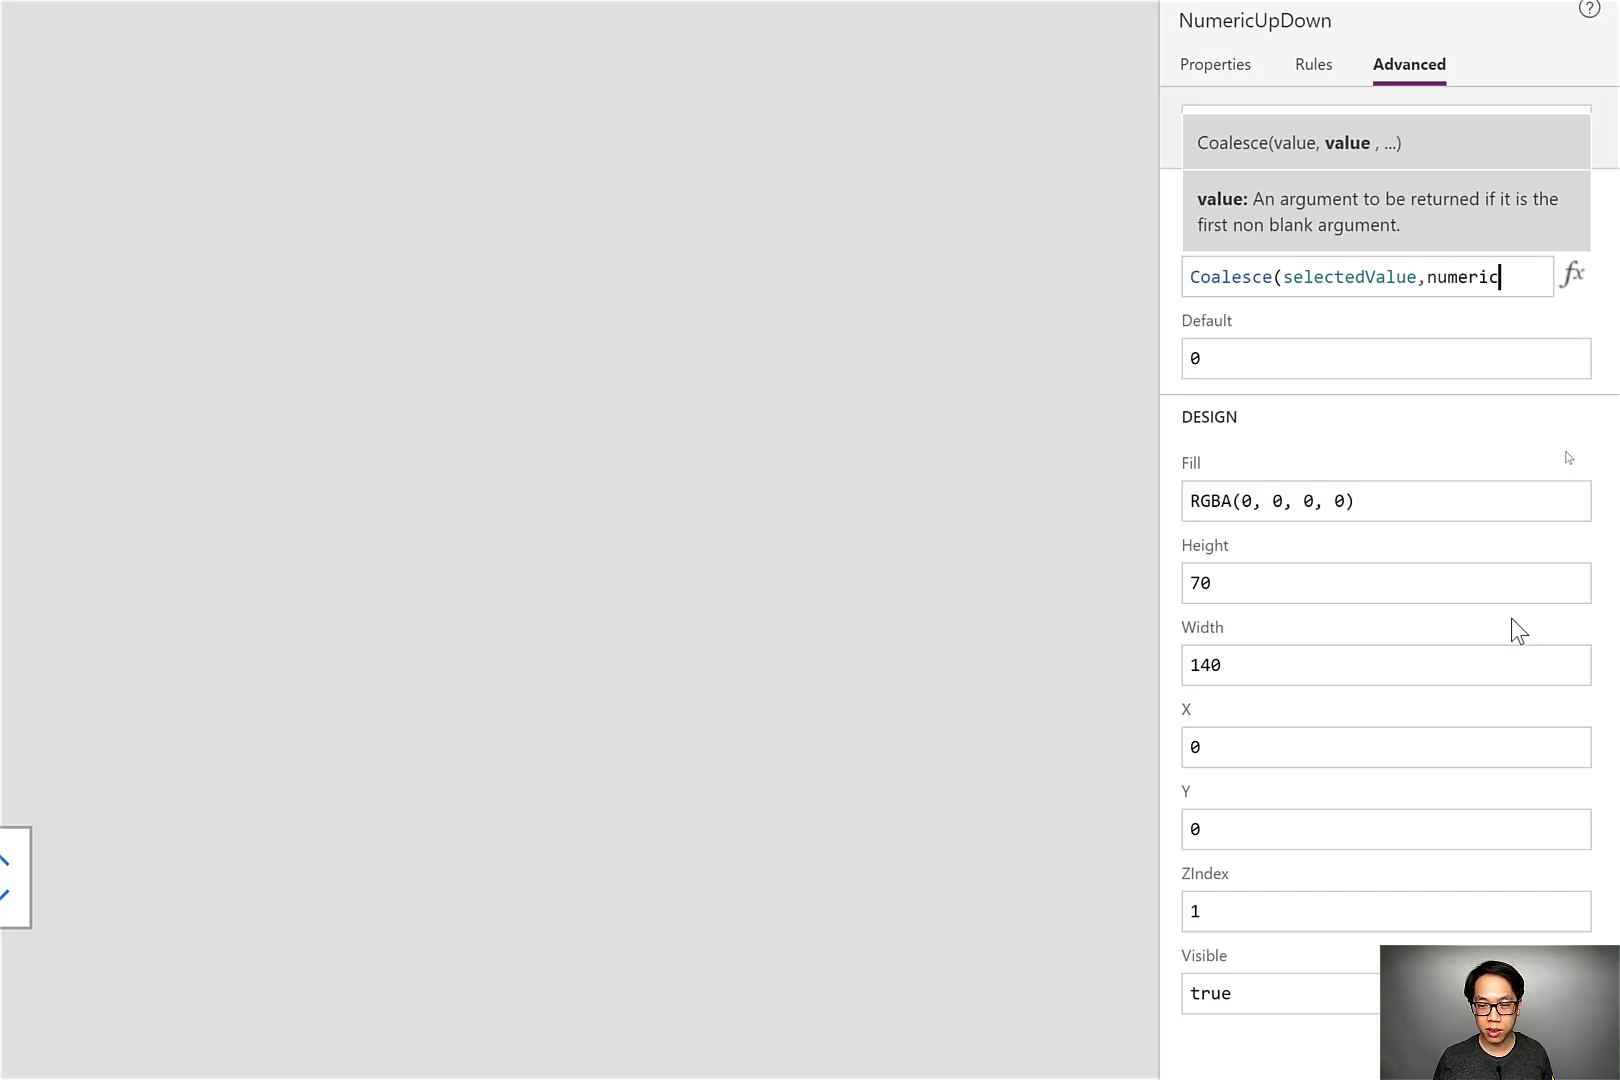
pyautogui.press('Tab')
pyautogui.write('.')
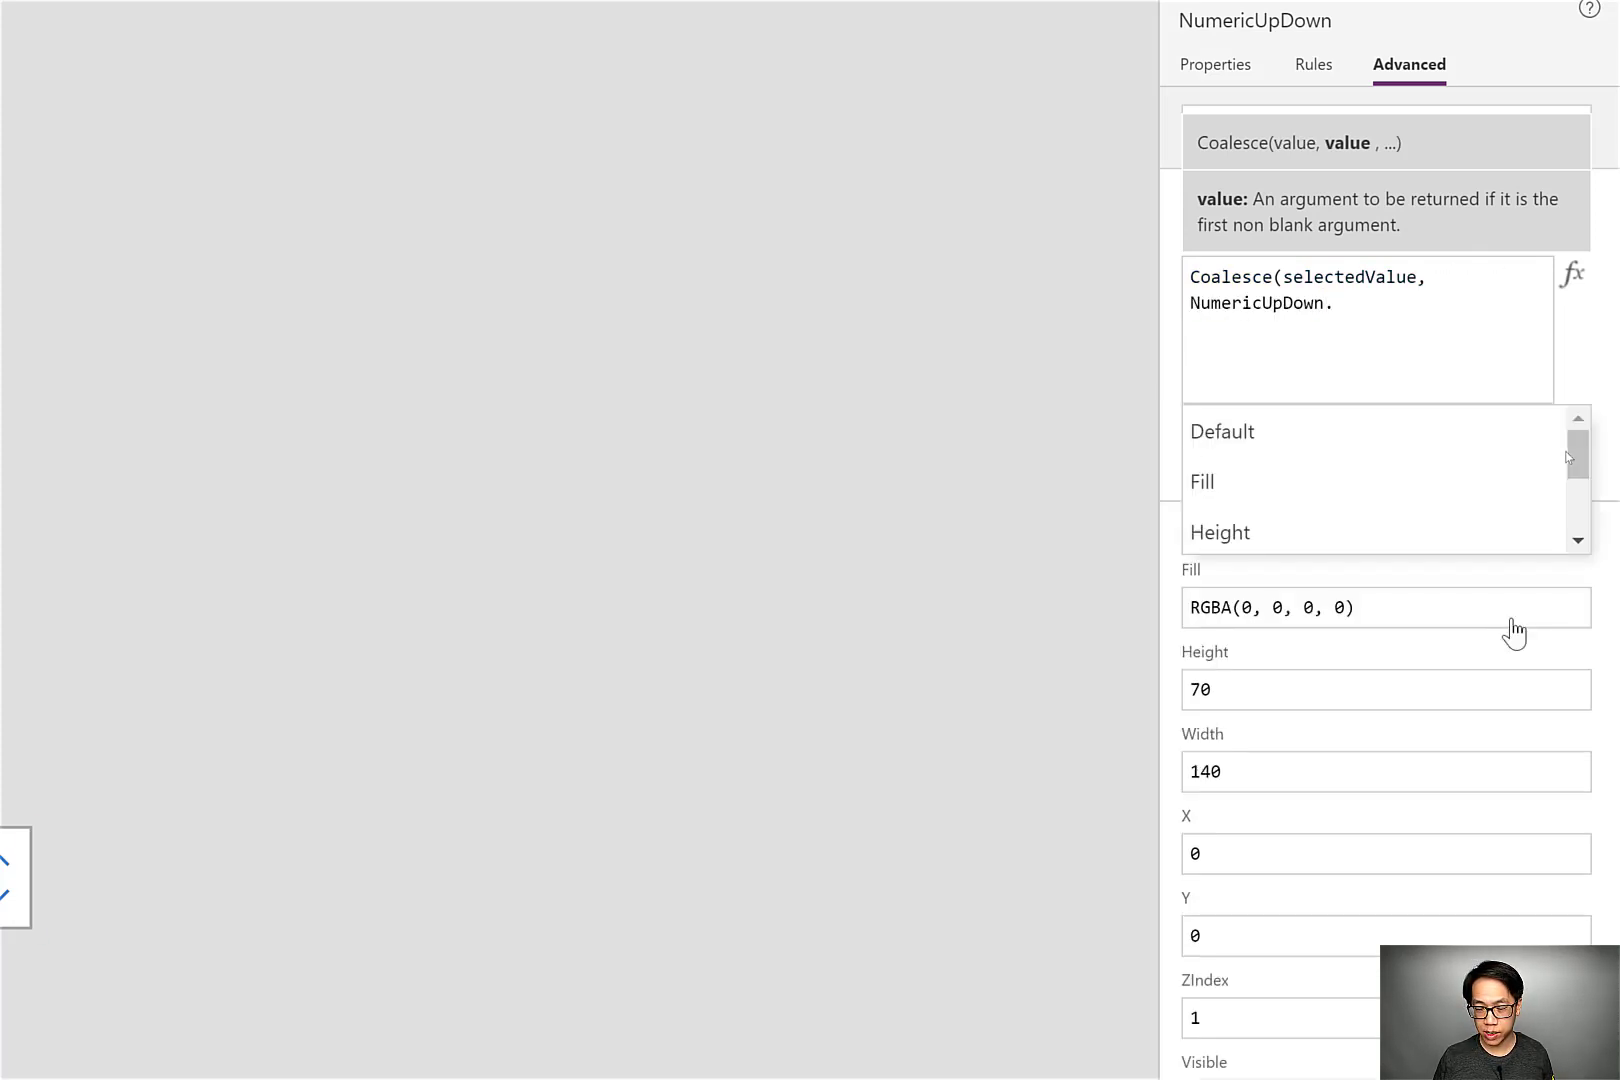
pyautogui.write('def')
pyautogui.press('Tab')
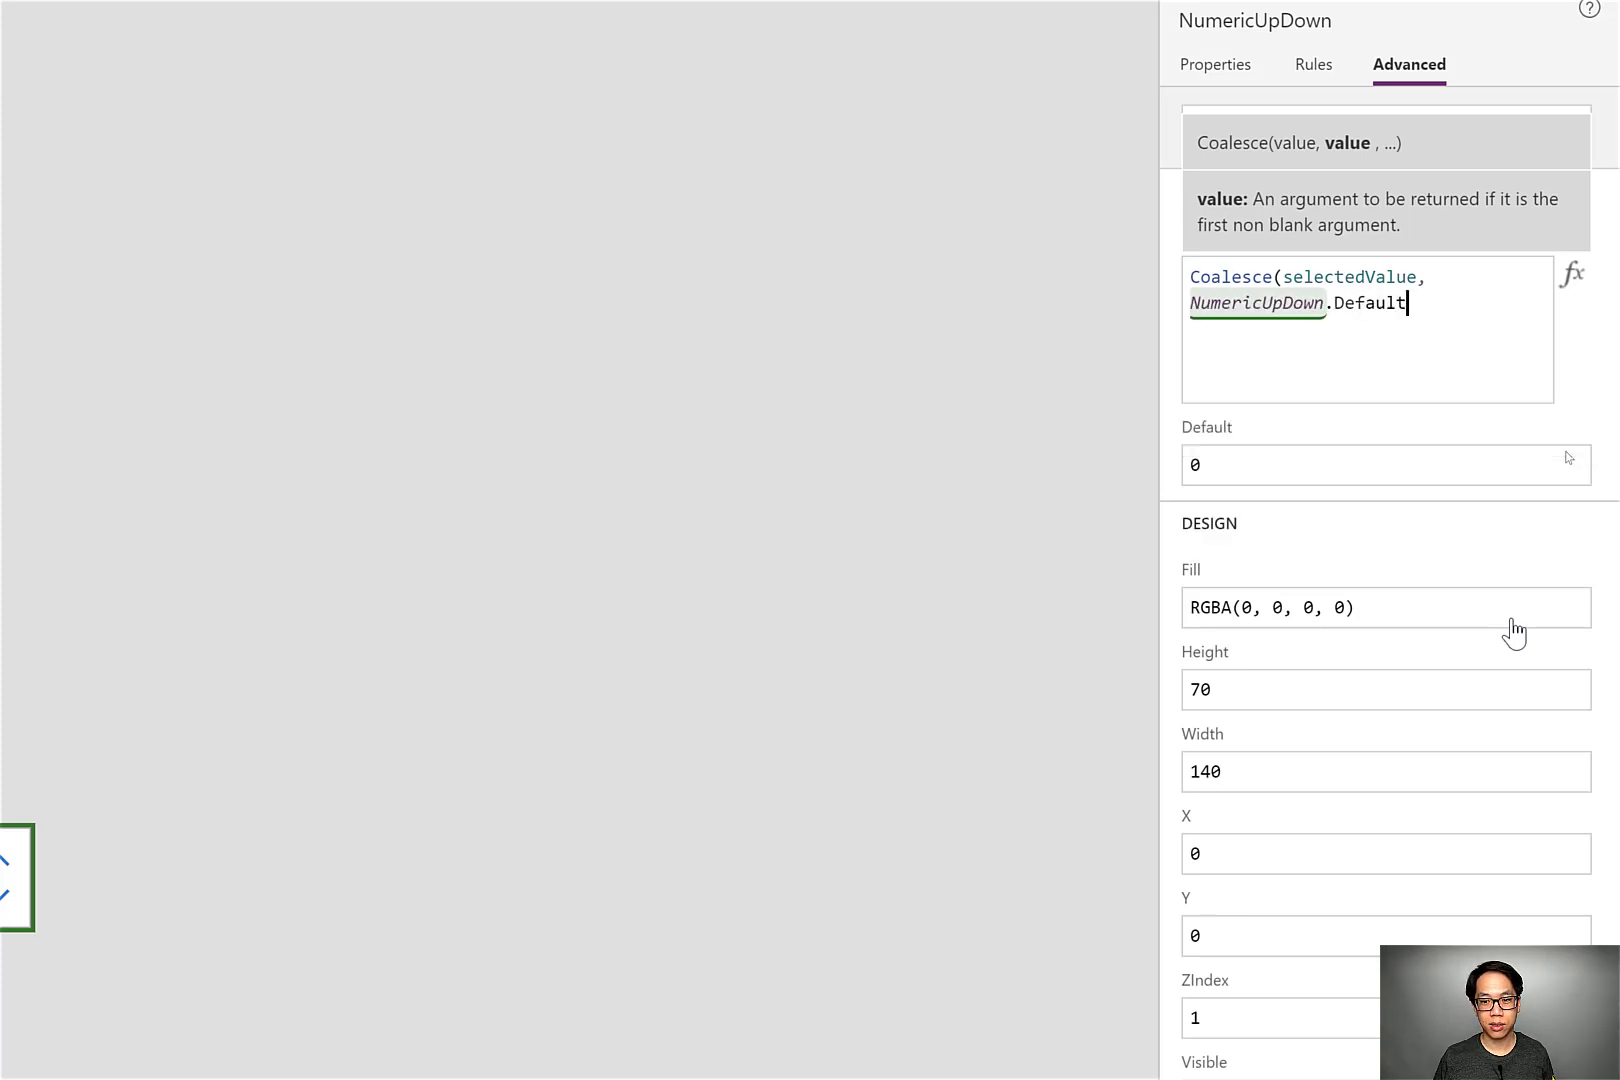
pyautogui.write(')')
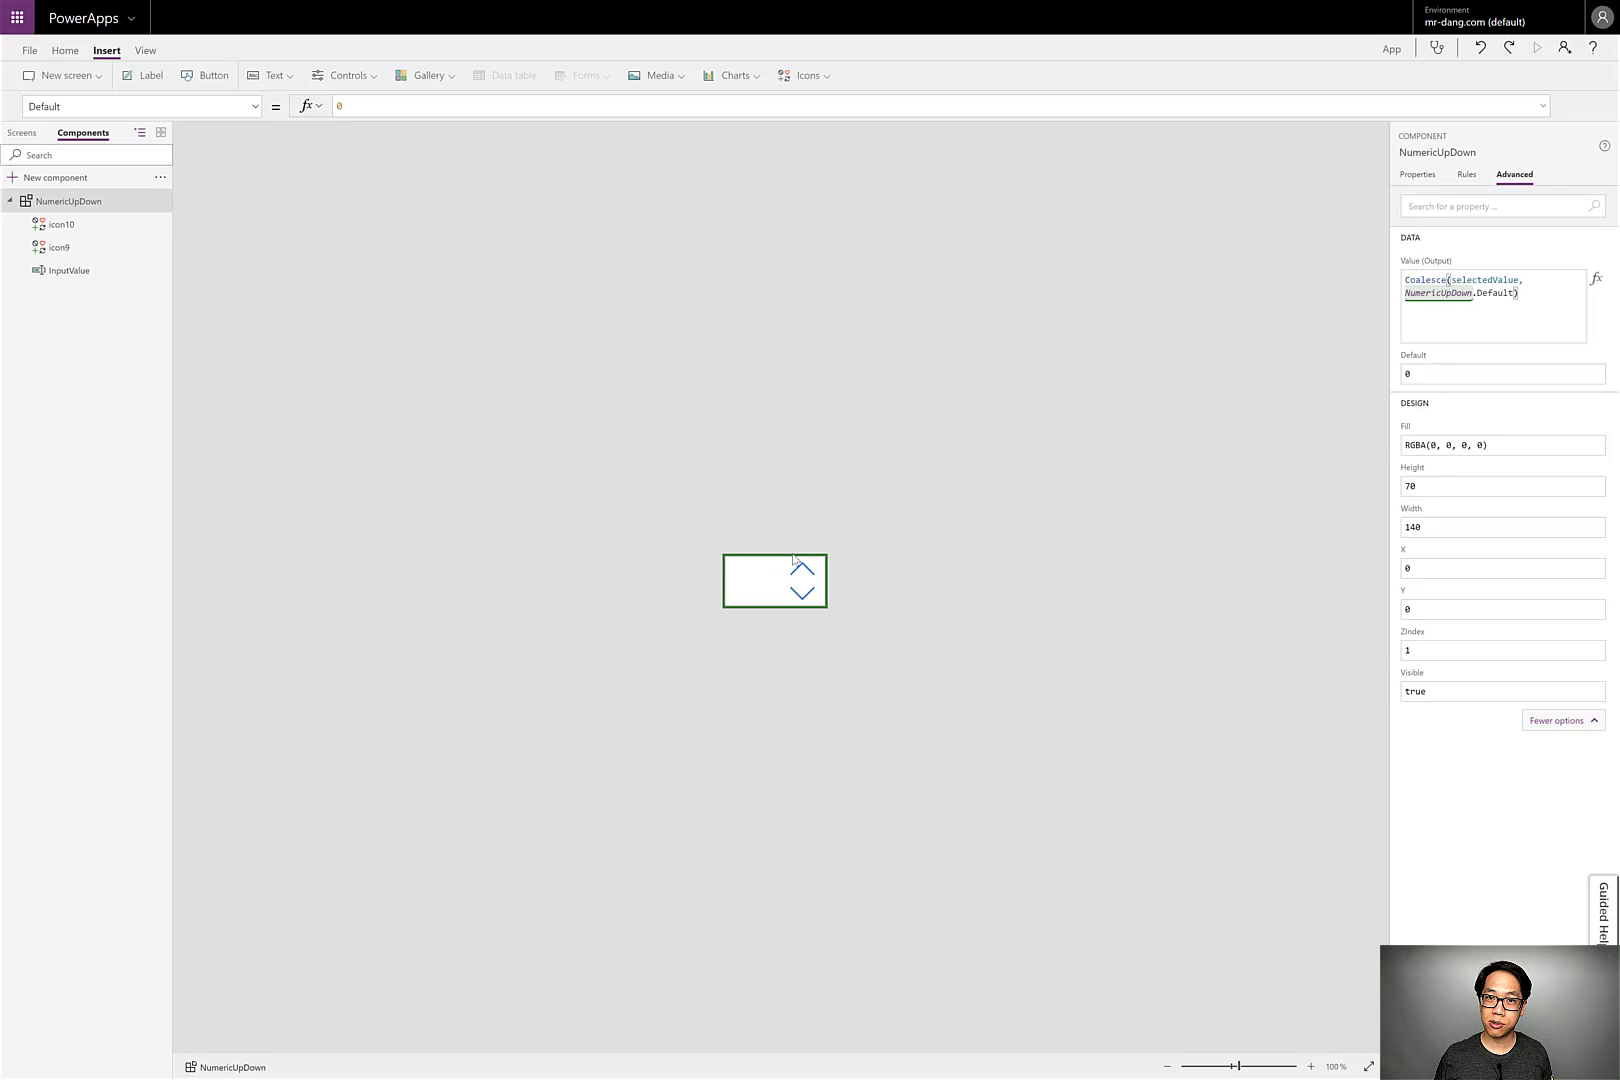
# Replace the InputValue text box's Default formula selectedValue with NumericUpDown.Value.
pyautogui.click(764, 579)
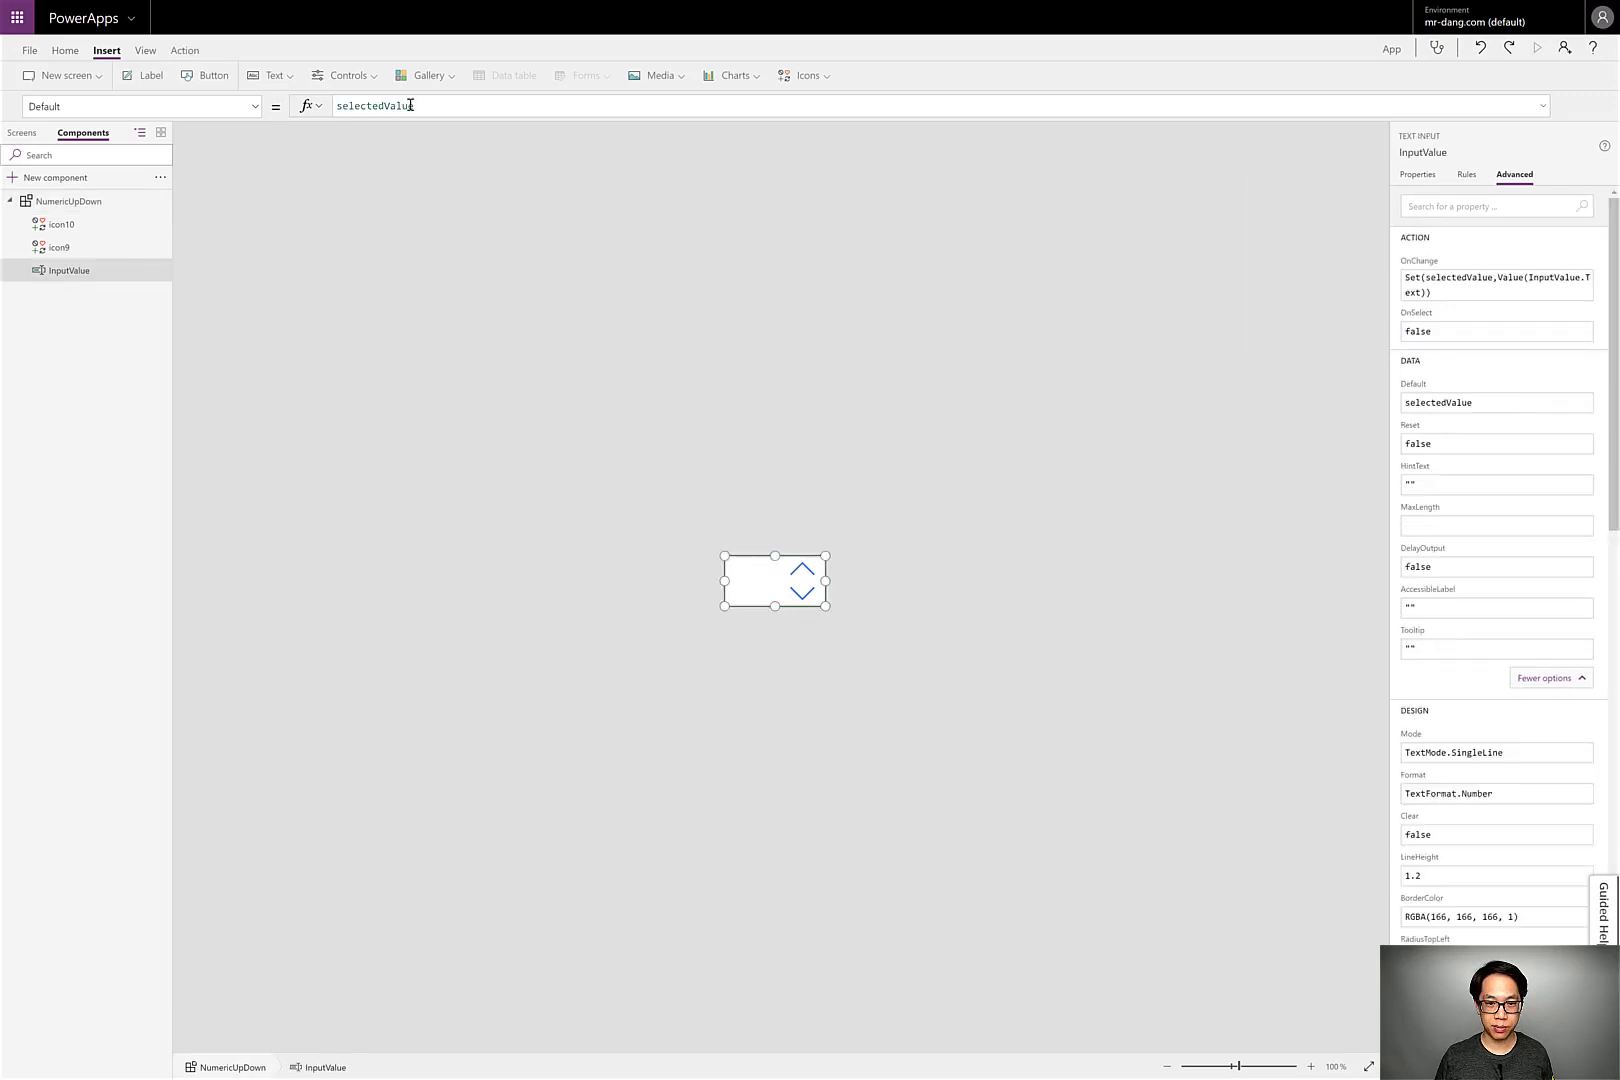
pyautogui.click(427, 106)
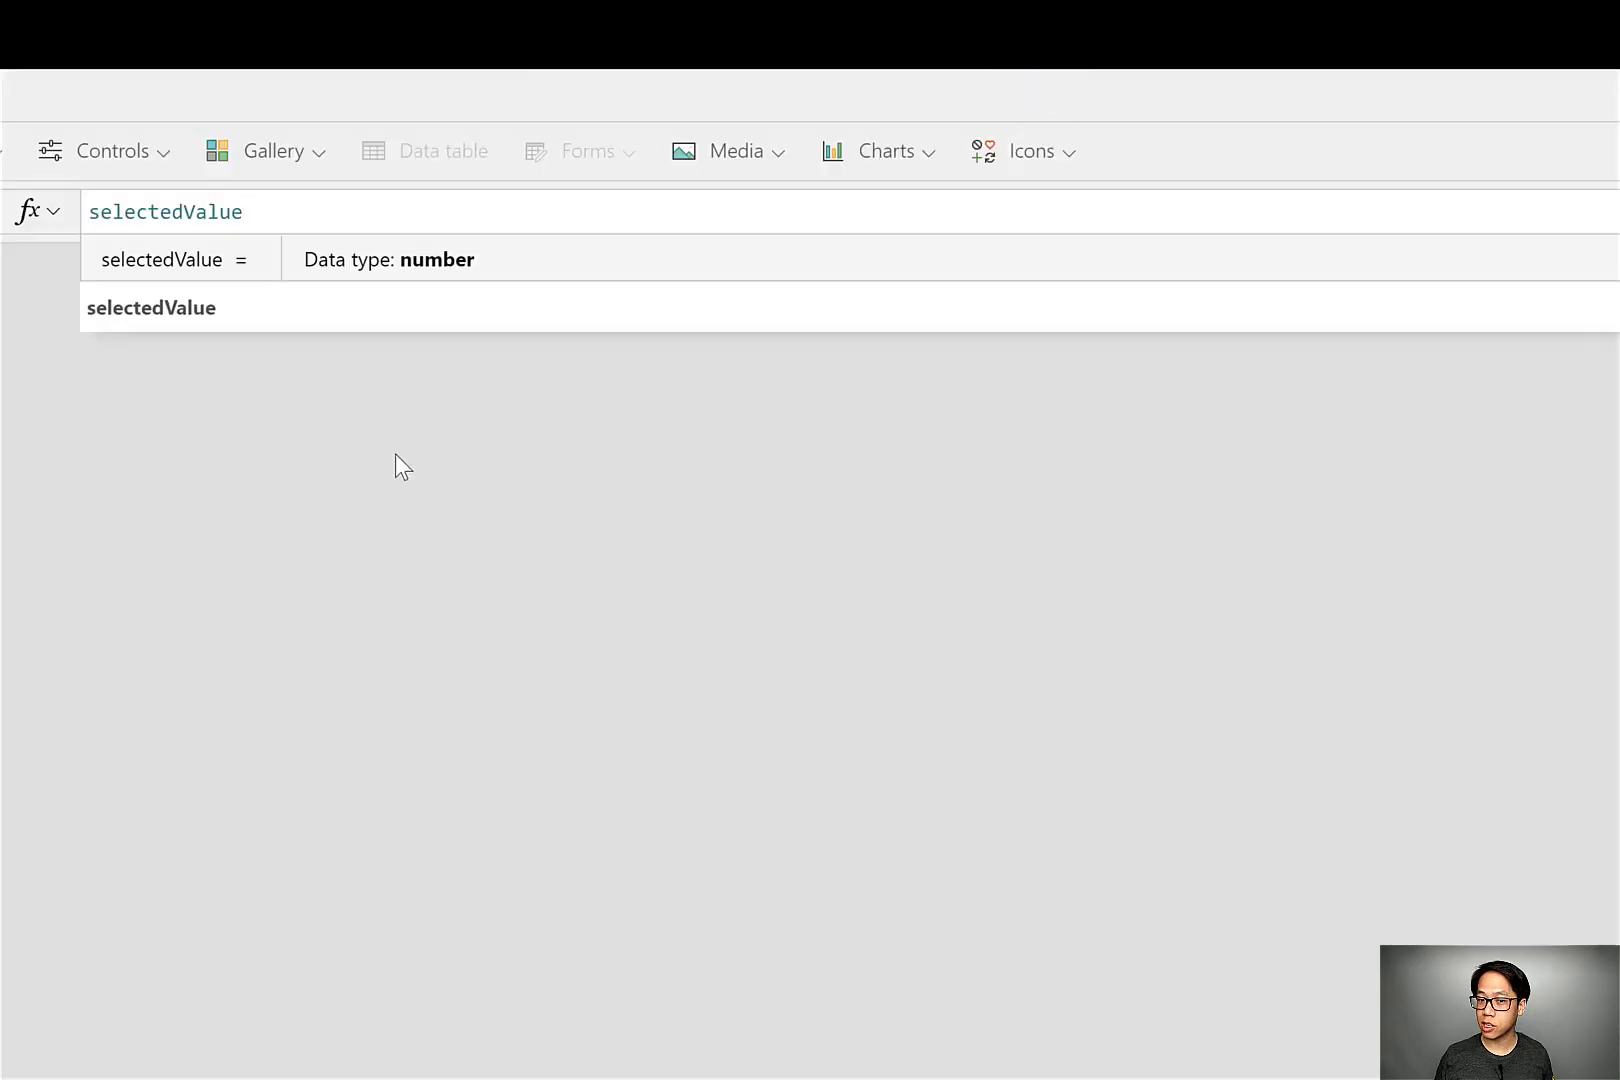
pyautogui.hotkey('ctrl', 'a')
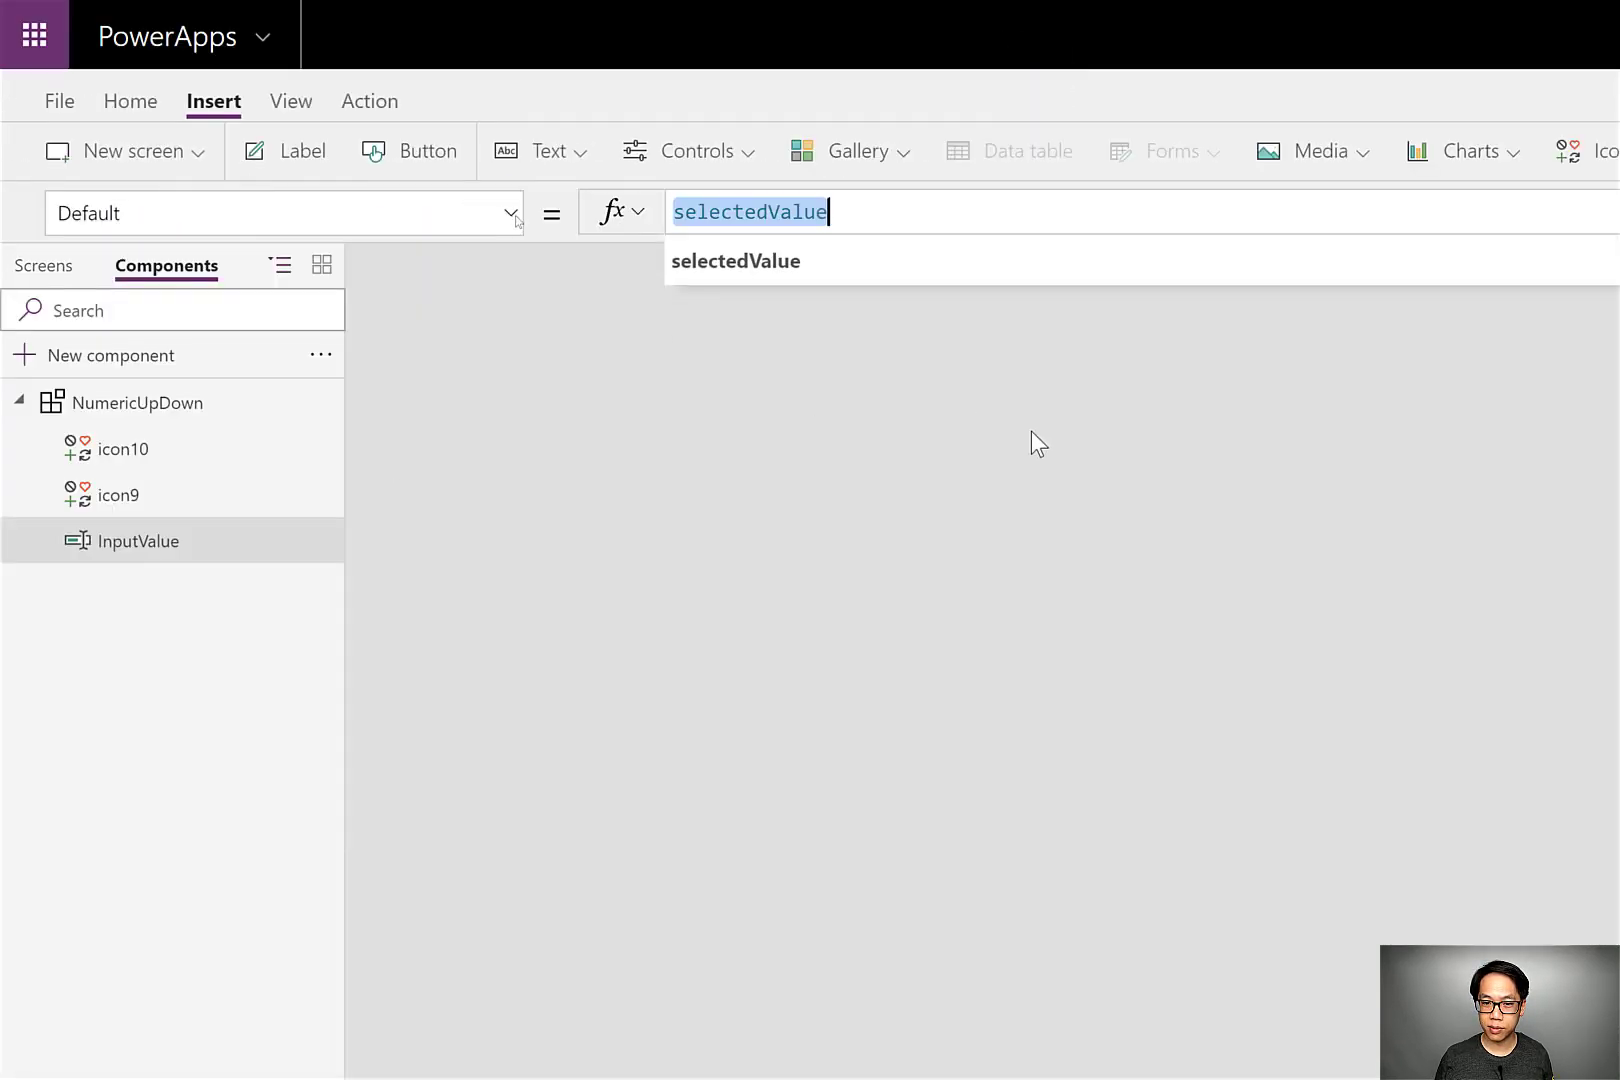
pyautogui.write('numeric')
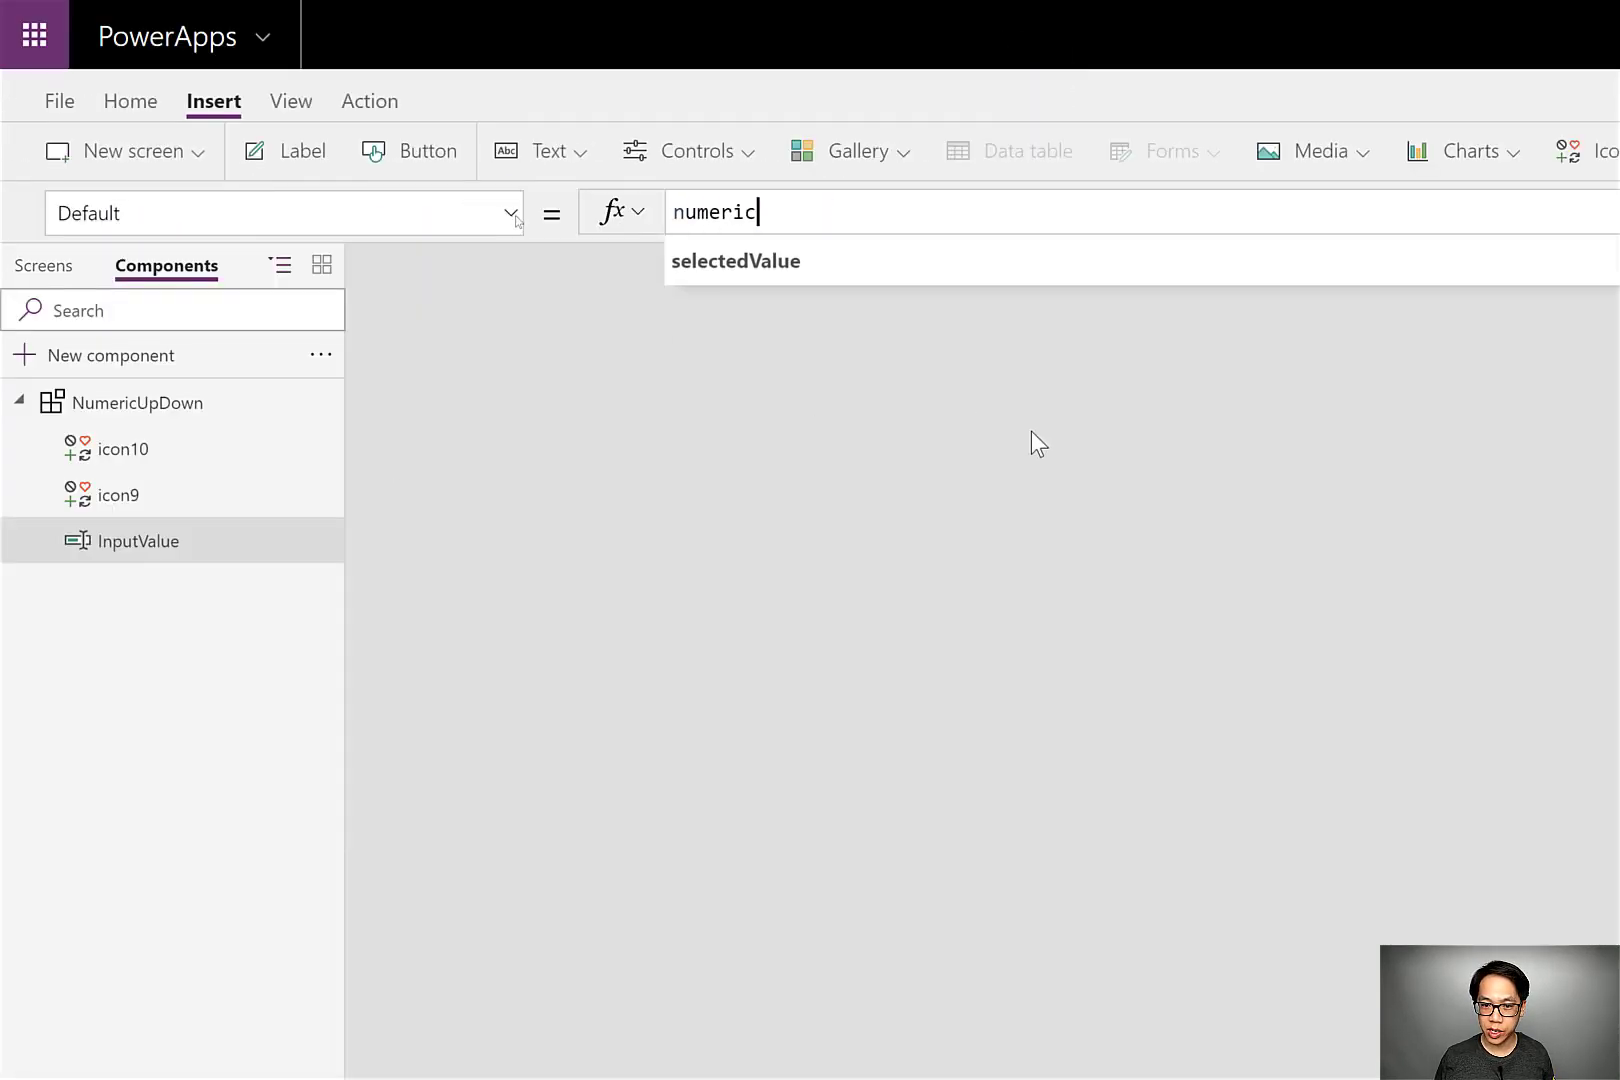
pyautogui.press('Tab')
pyautogui.write('.Value')
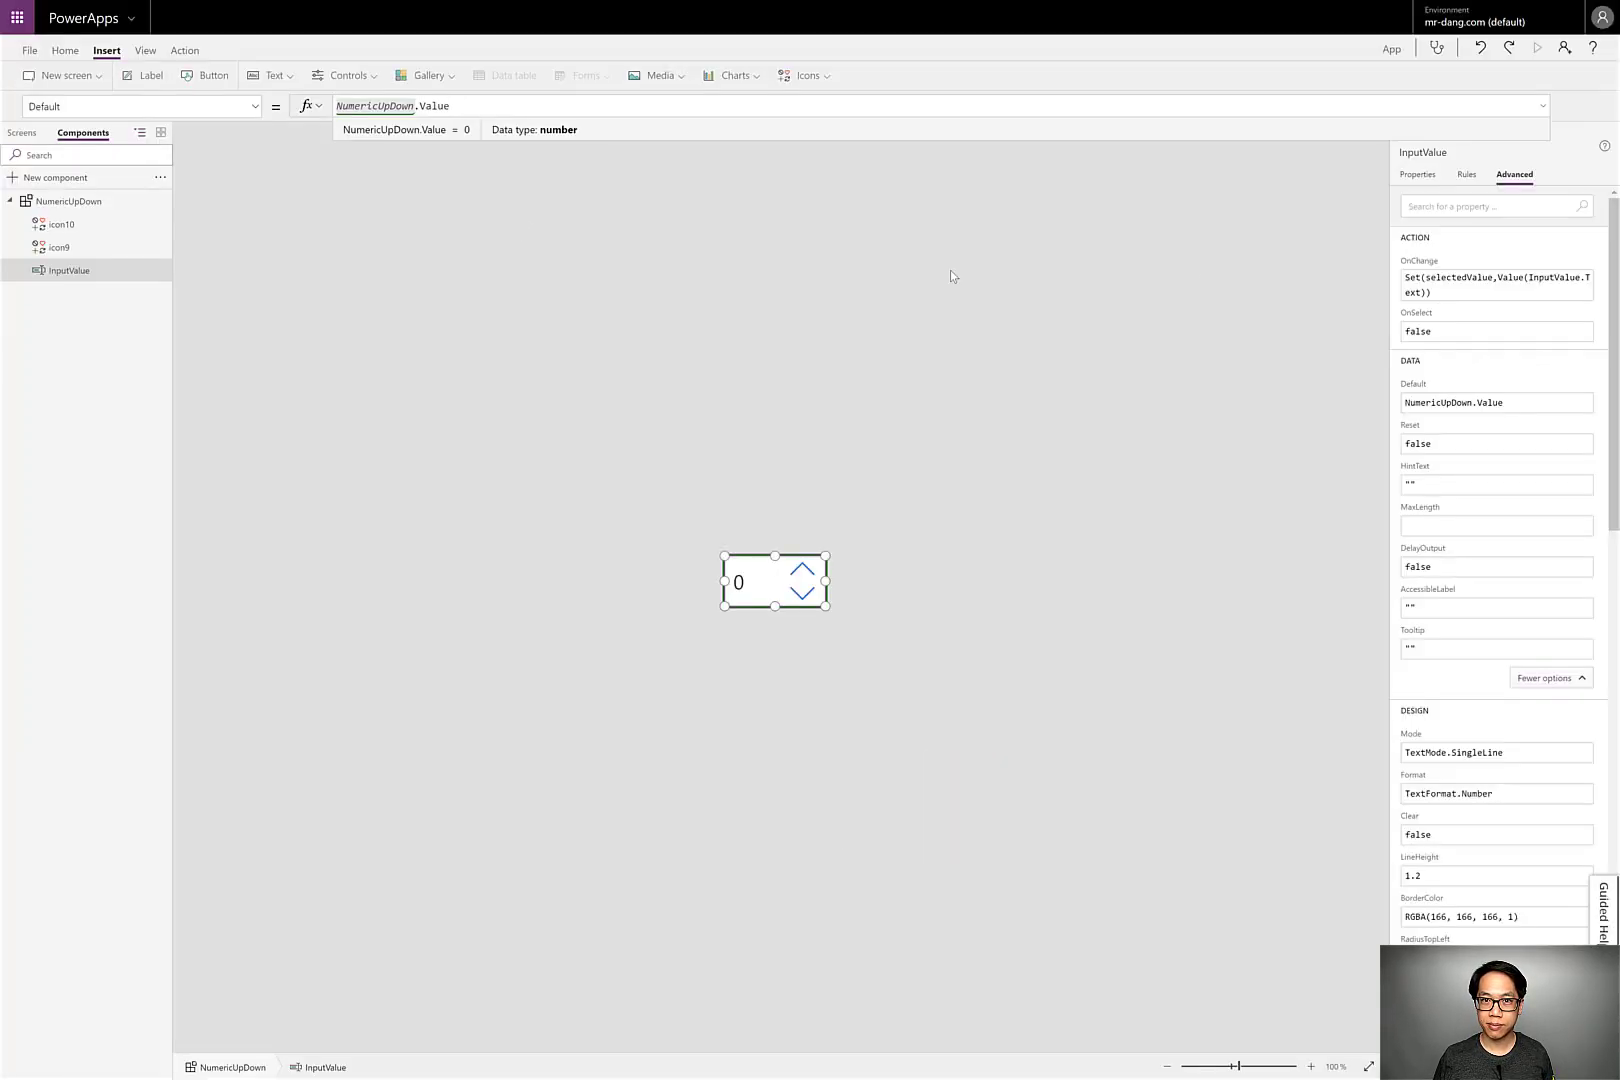
pyautogui.click(1418, 174)
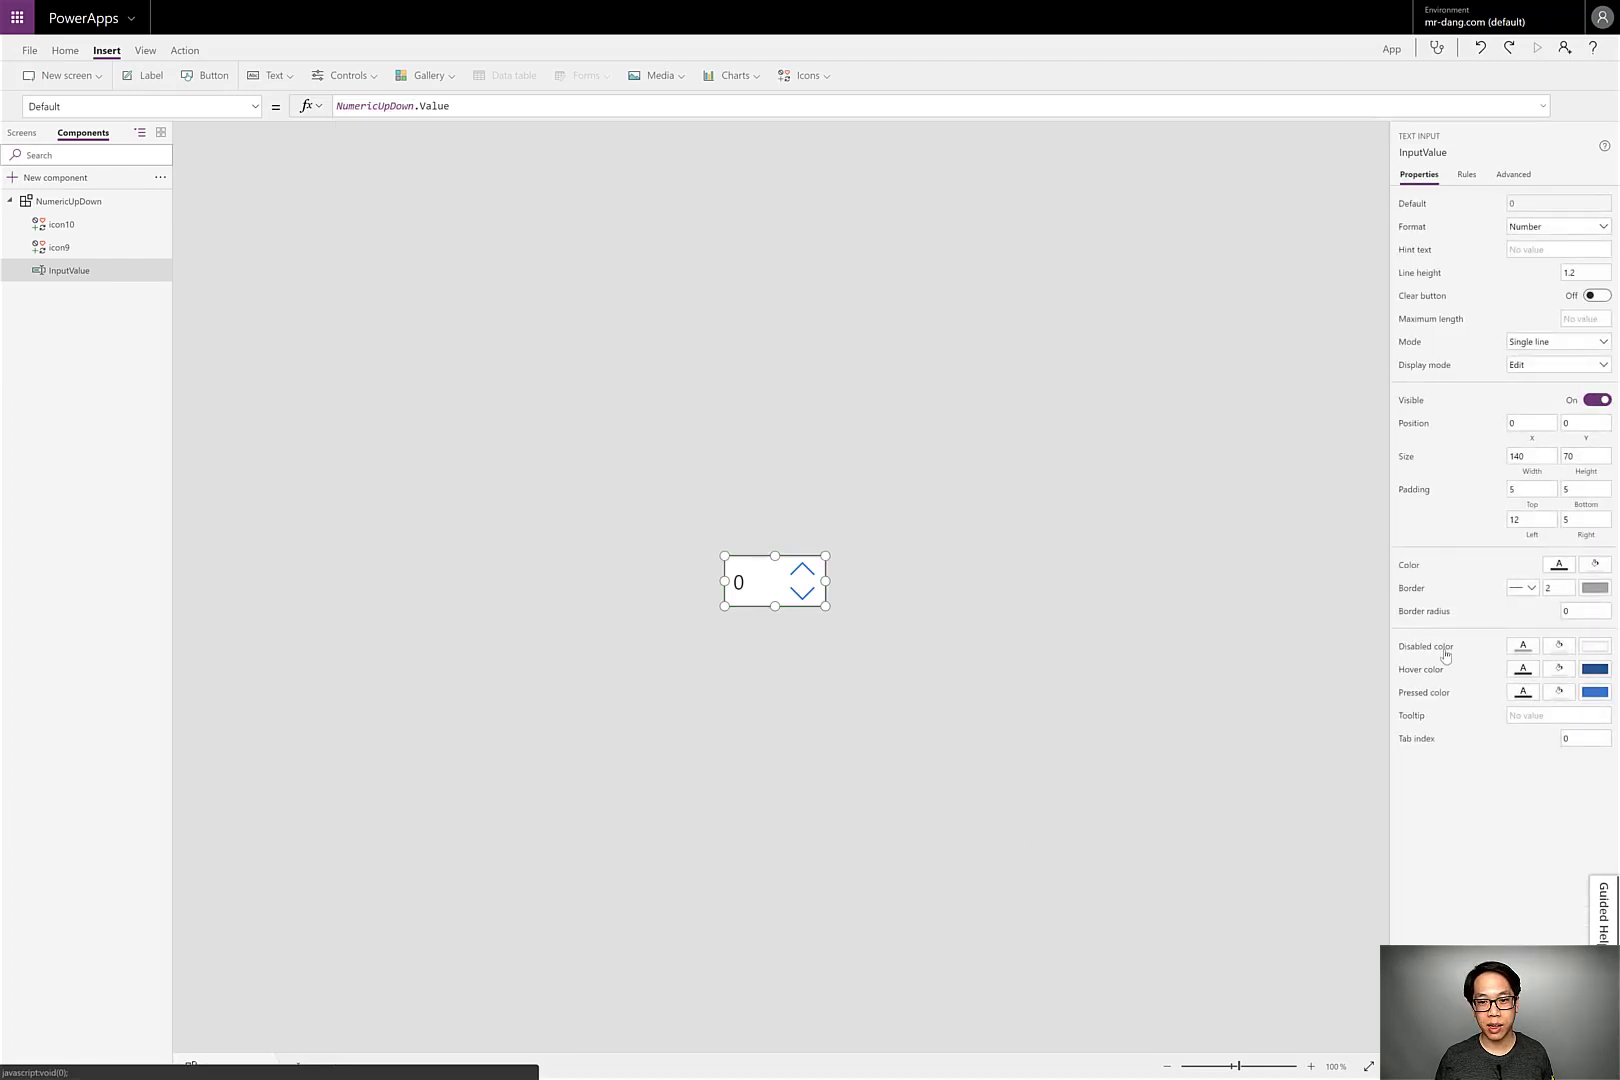
pyautogui.click(1132, 484)
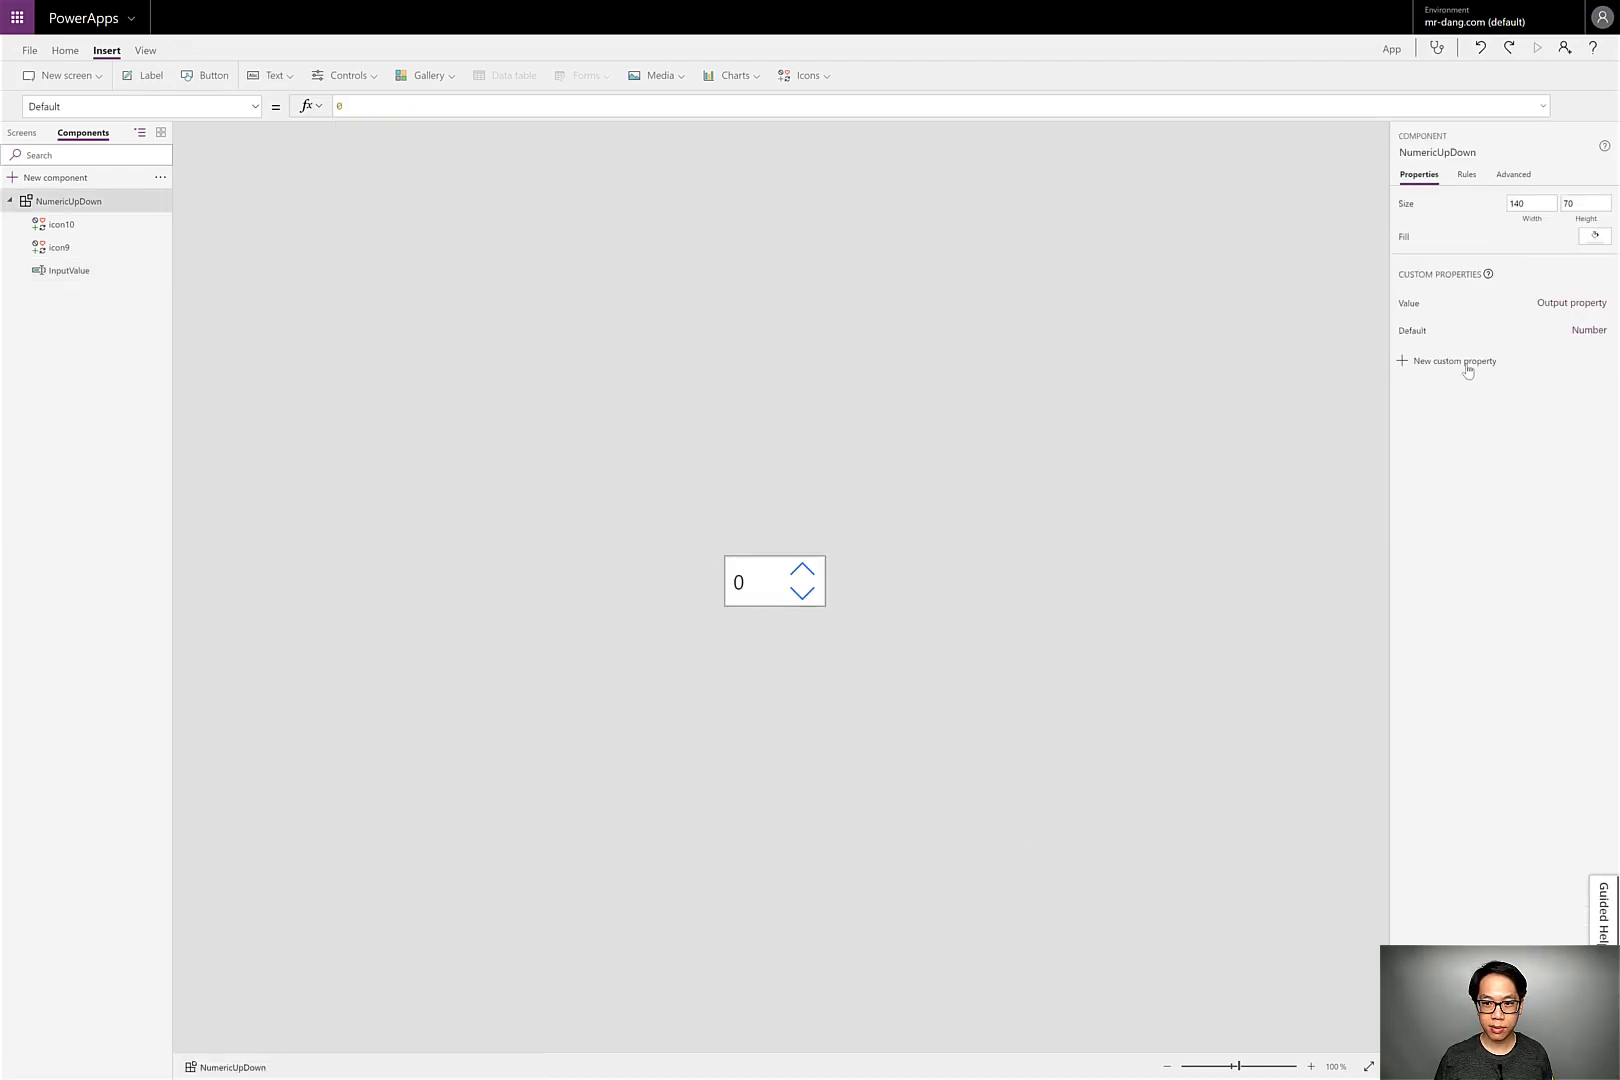
# Start a new custom property with display name and property name Increment.
pyautogui.click(1467, 371)
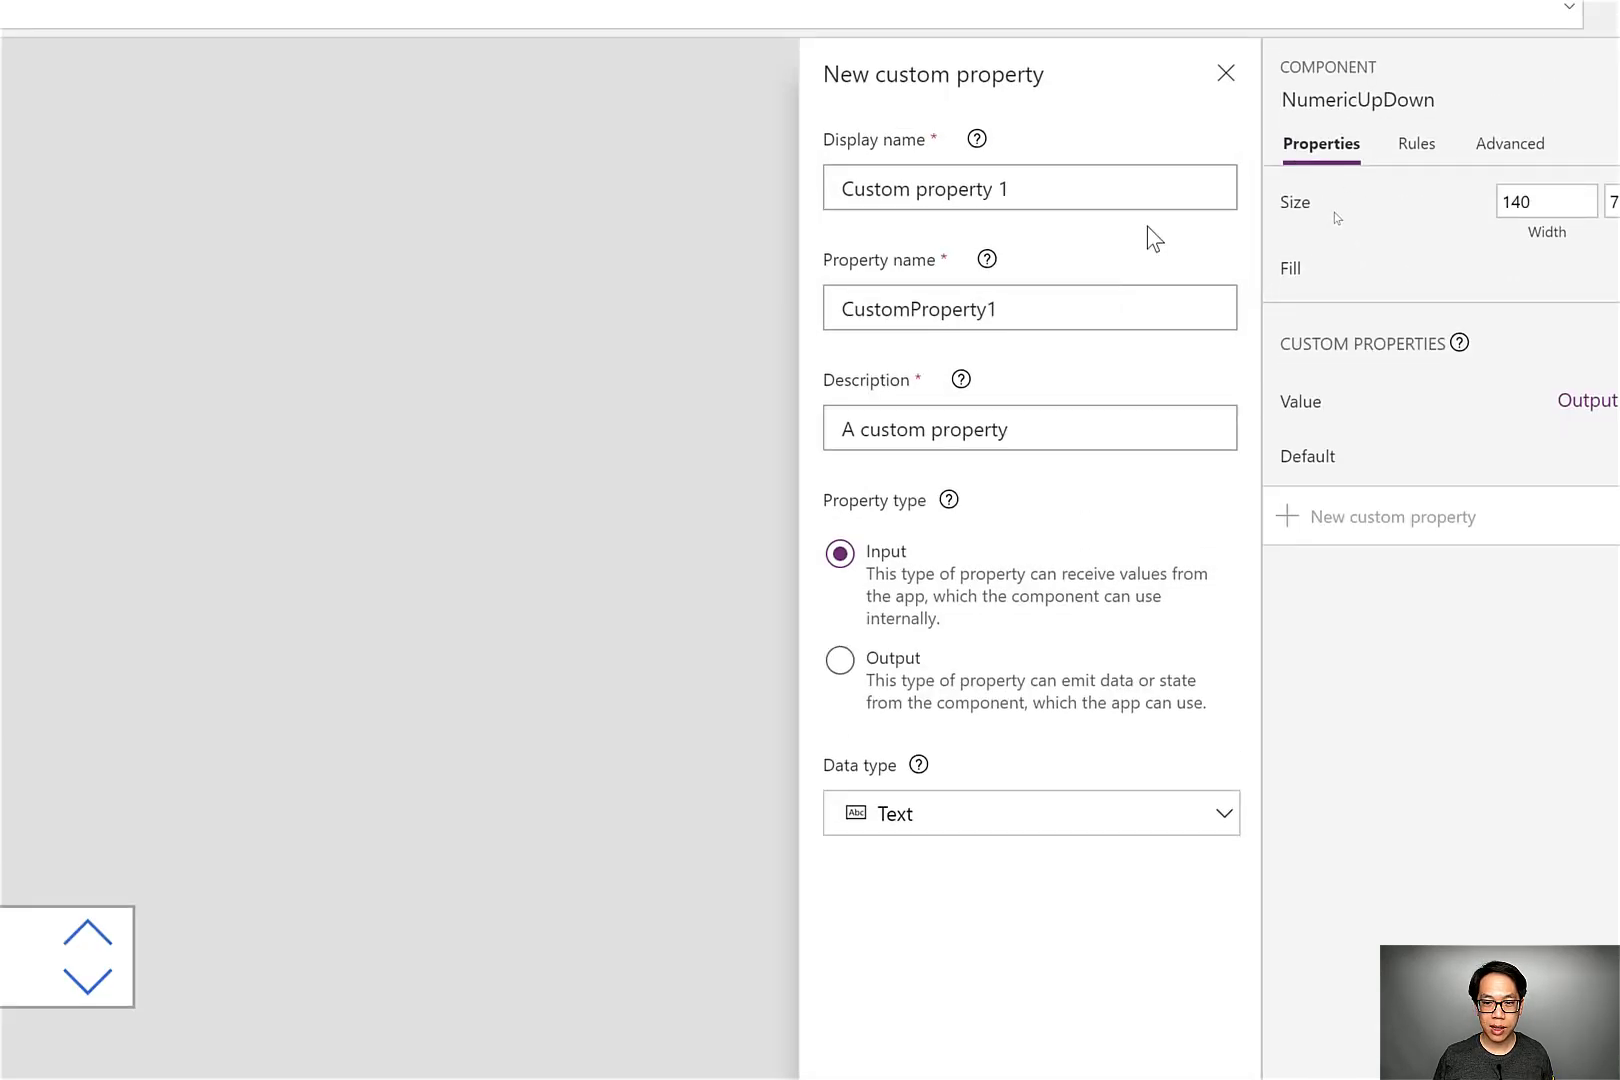
pyautogui.click(1162, 200)
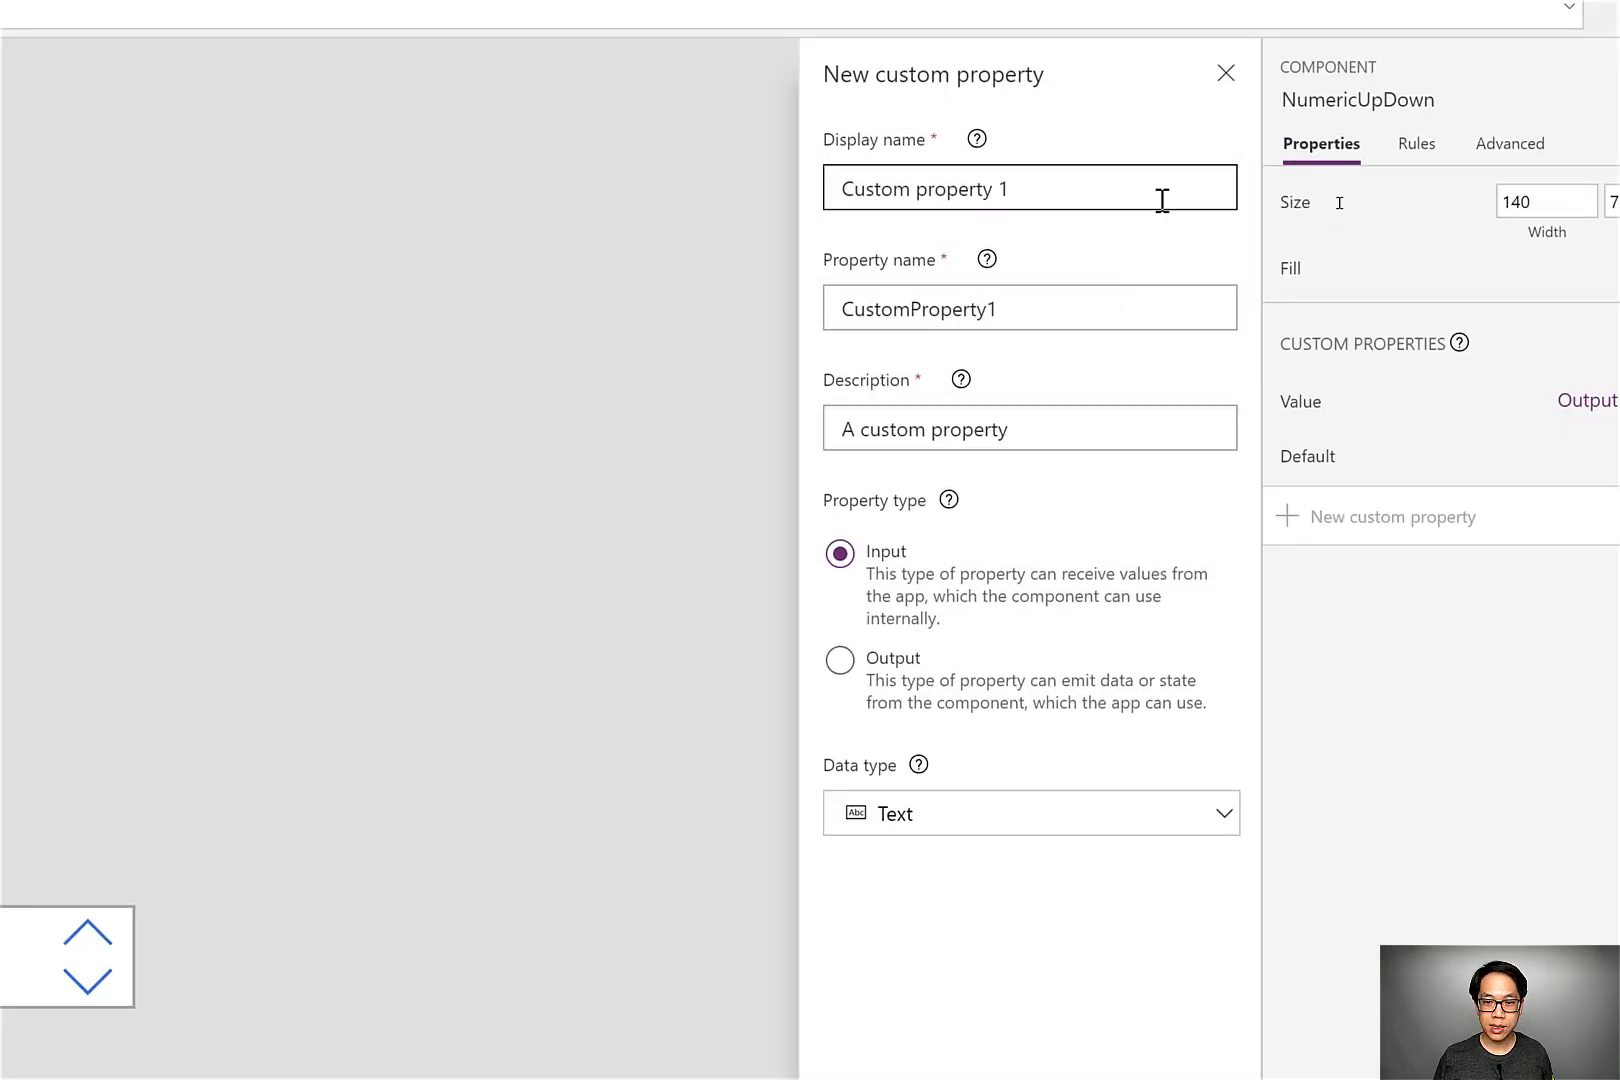
pyautogui.hotkey('ctrl', 'a')
pyautogui.write('Increment')
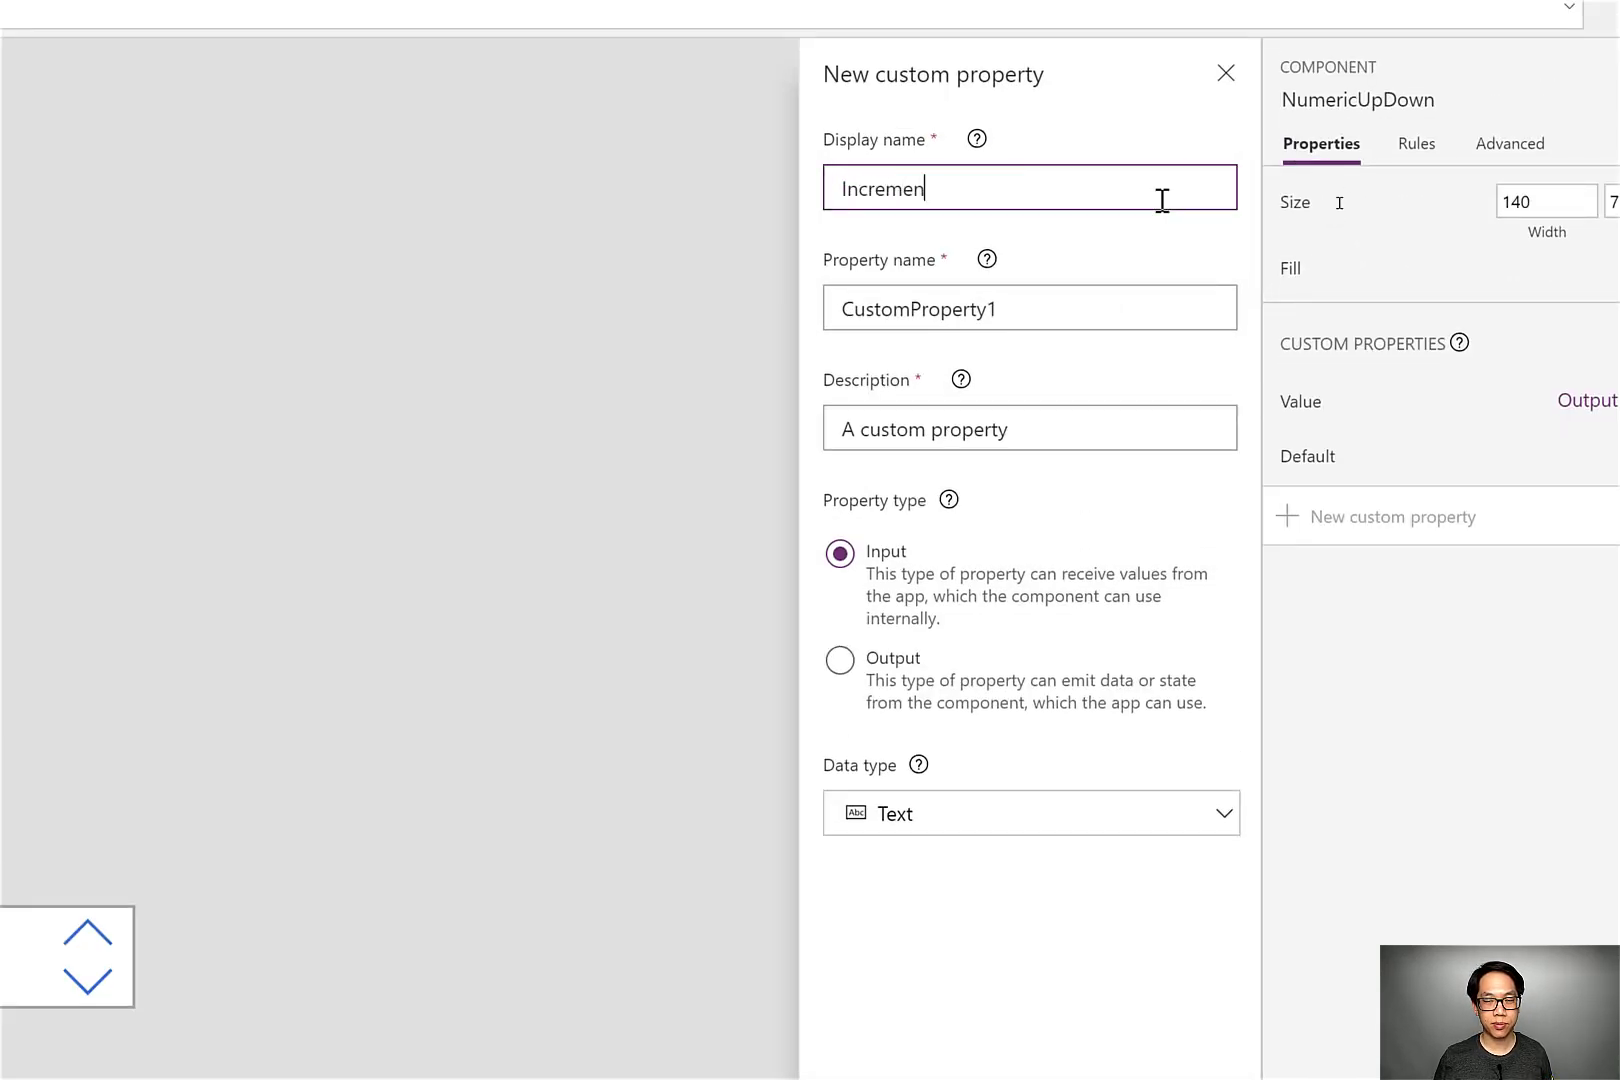
pyautogui.press('Tab')
pyautogui.write('Increment')
pyautogui.press('Tab')
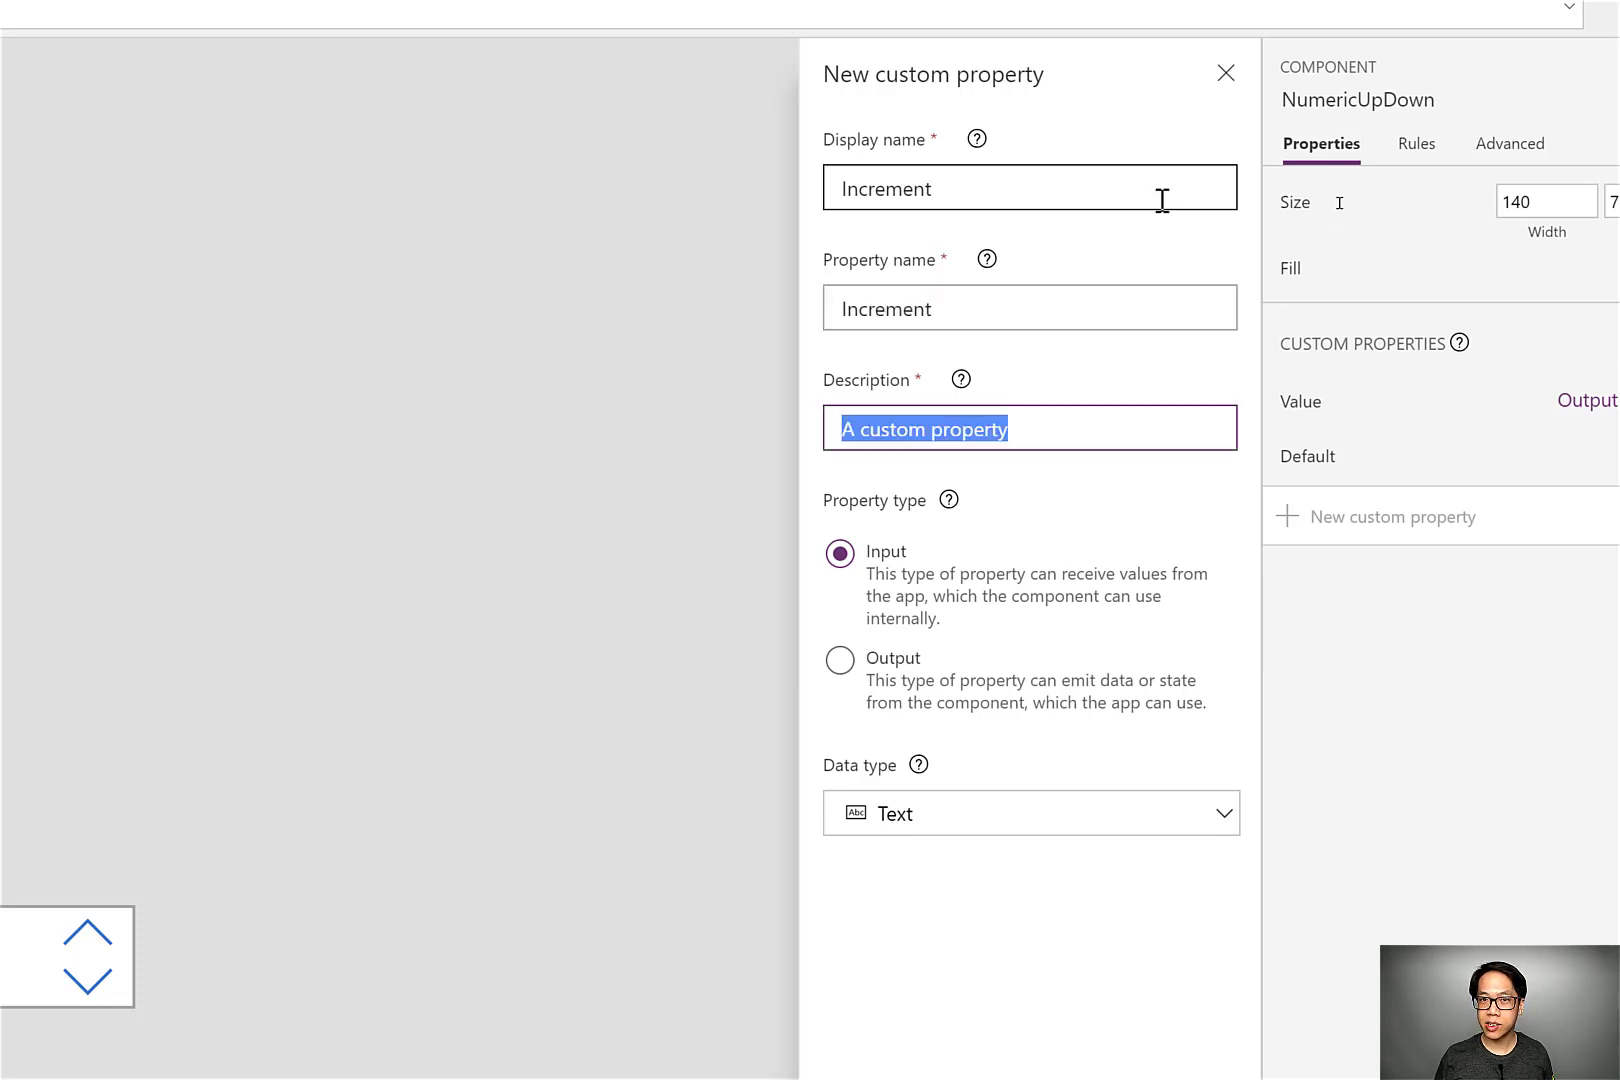
# Describe Increment as the amount the variable will increase or decrease, make it Number, and create it.
pyautogui.write('The')
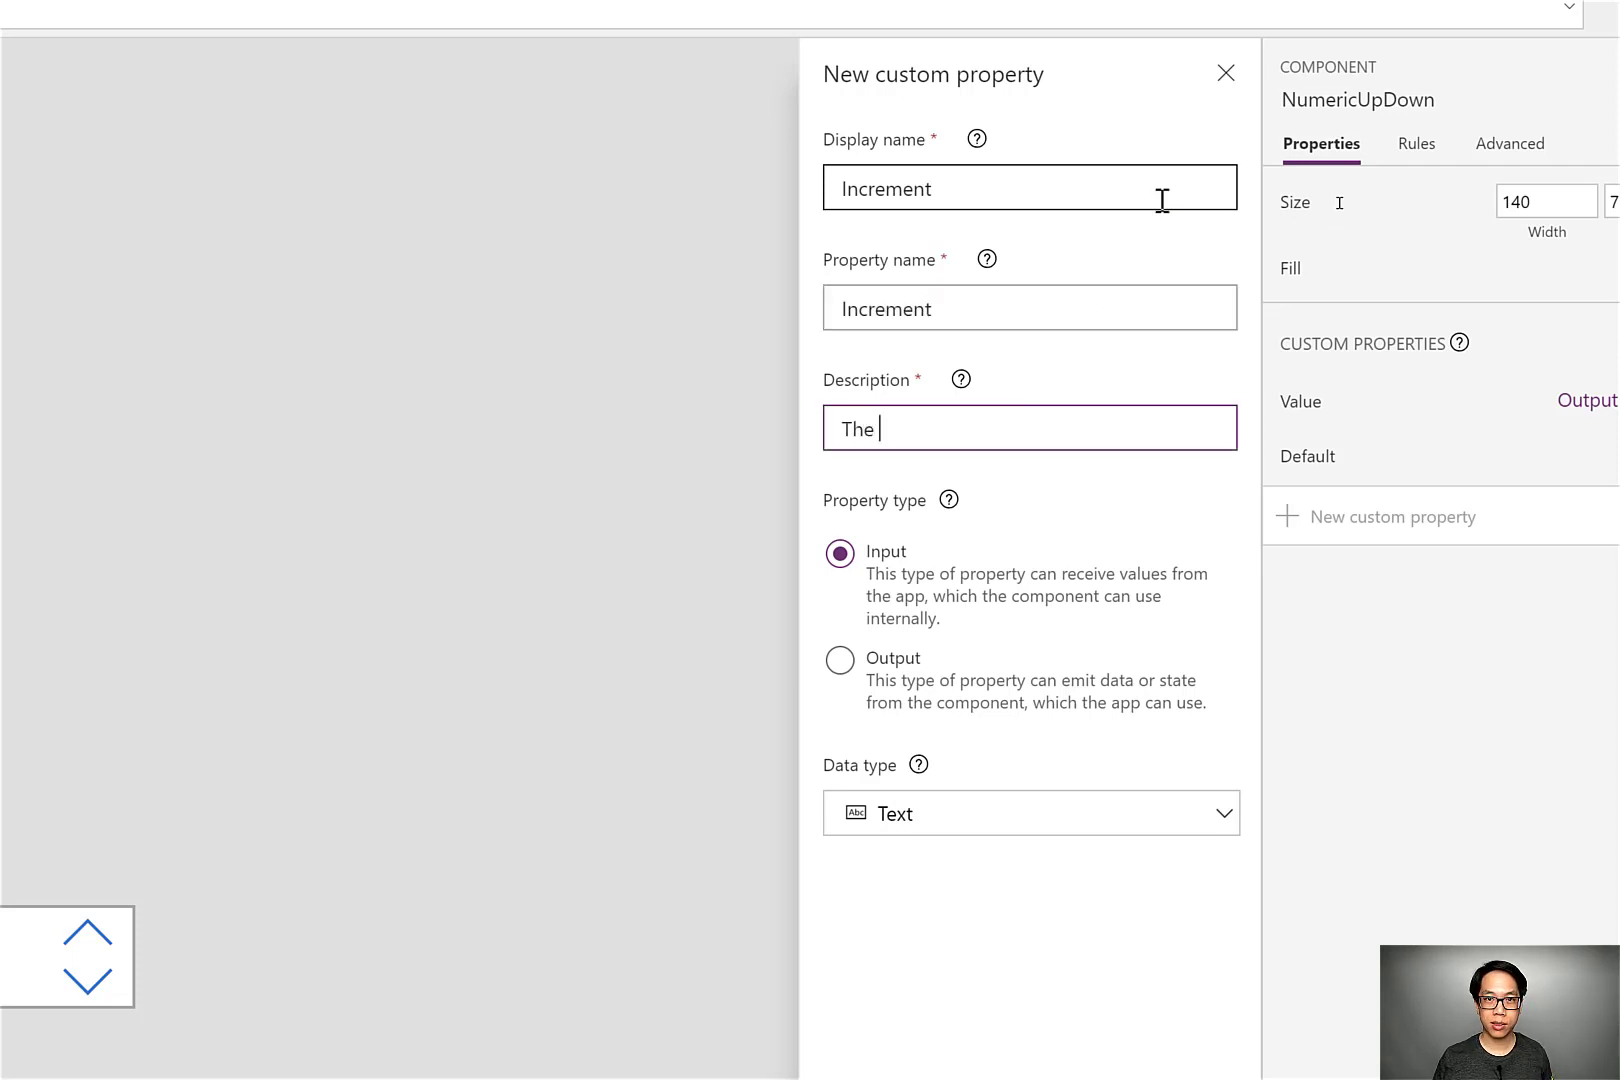
pyautogui.write(' value th')
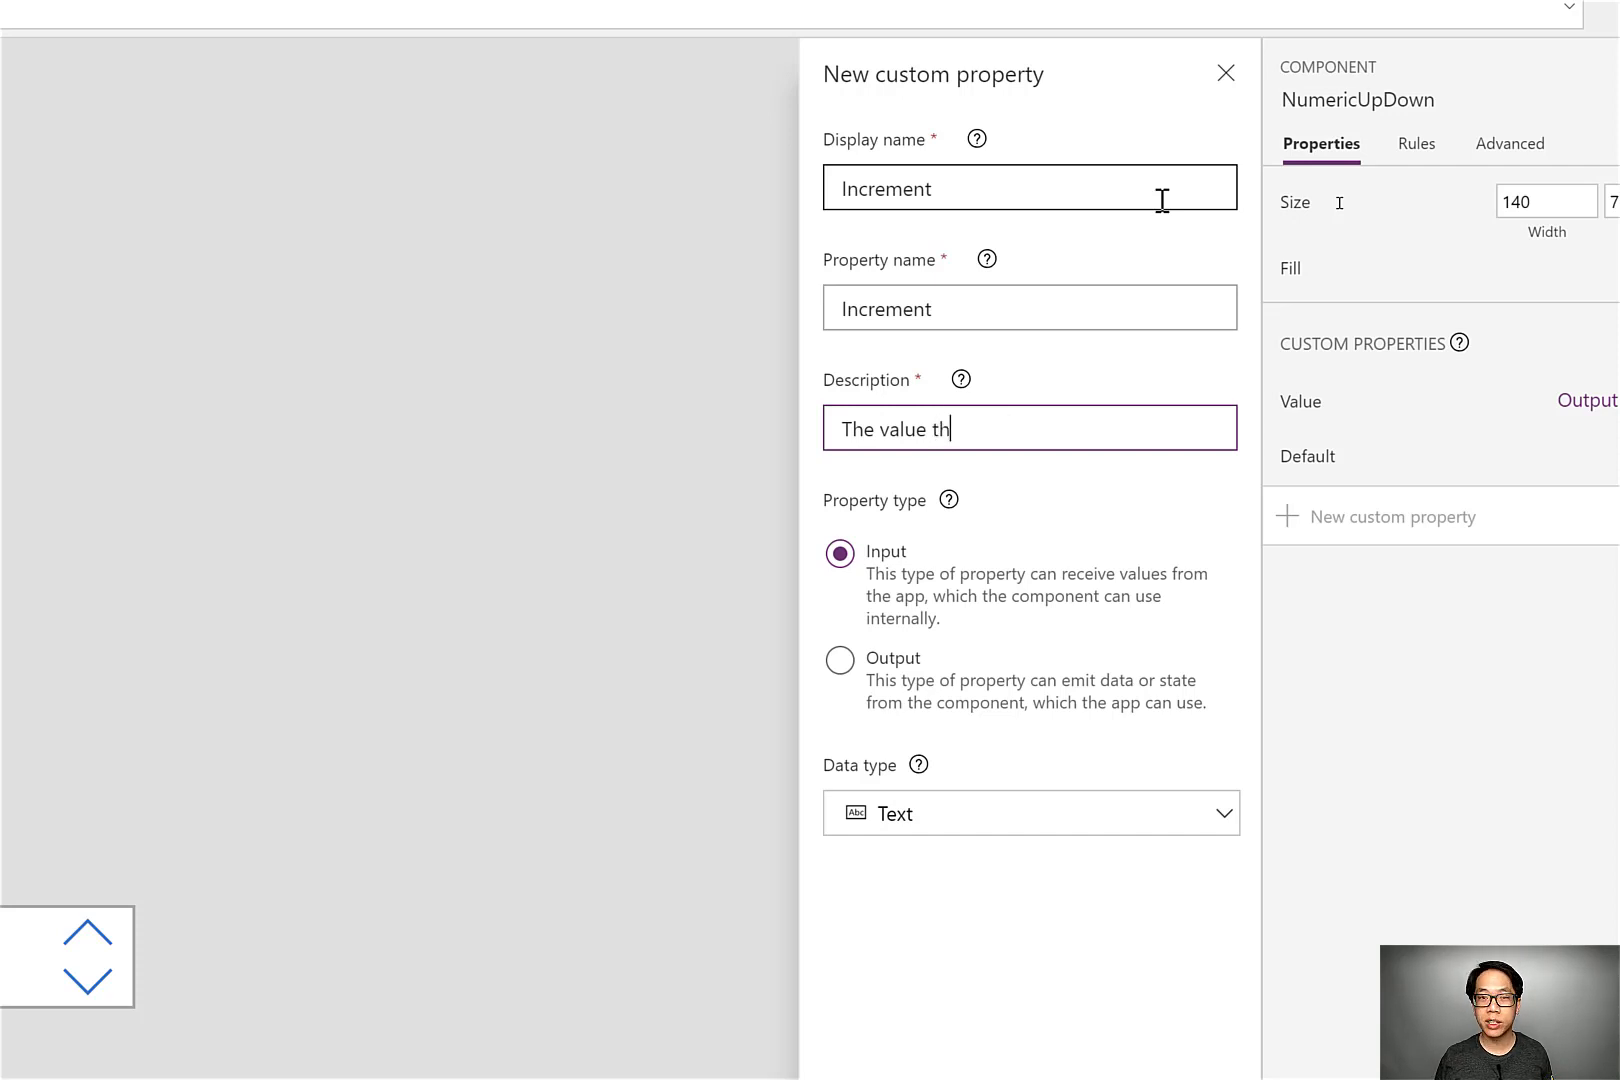
pyautogui.press('BackSpace')
pyautogui.press('BackSpace')
pyautogui.press('BackSpace')
pyautogui.press('BackSpace')
pyautogui.press('BackSpace')
pyautogui.press('BackSpace')
pyautogui.press('BackSpace')
pyautogui.press('BackSpace')
pyautogui.press('BackSpace')
pyautogui.write('amount that the')
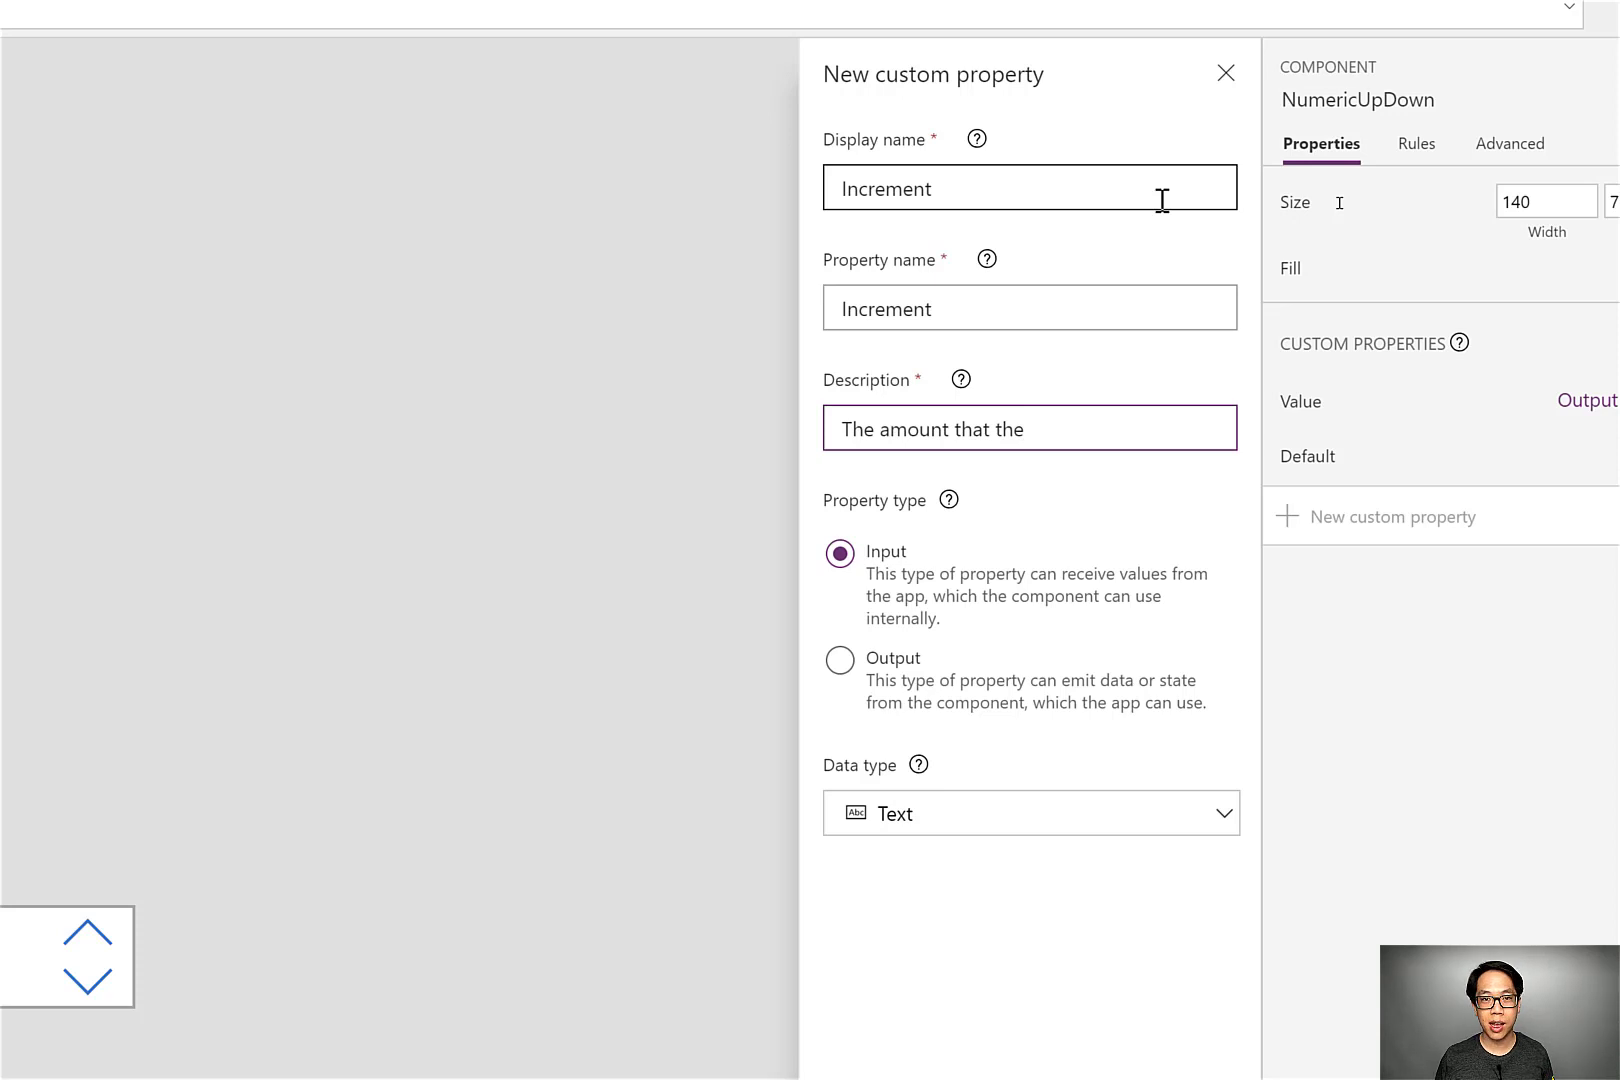
pyautogui.write(' com')
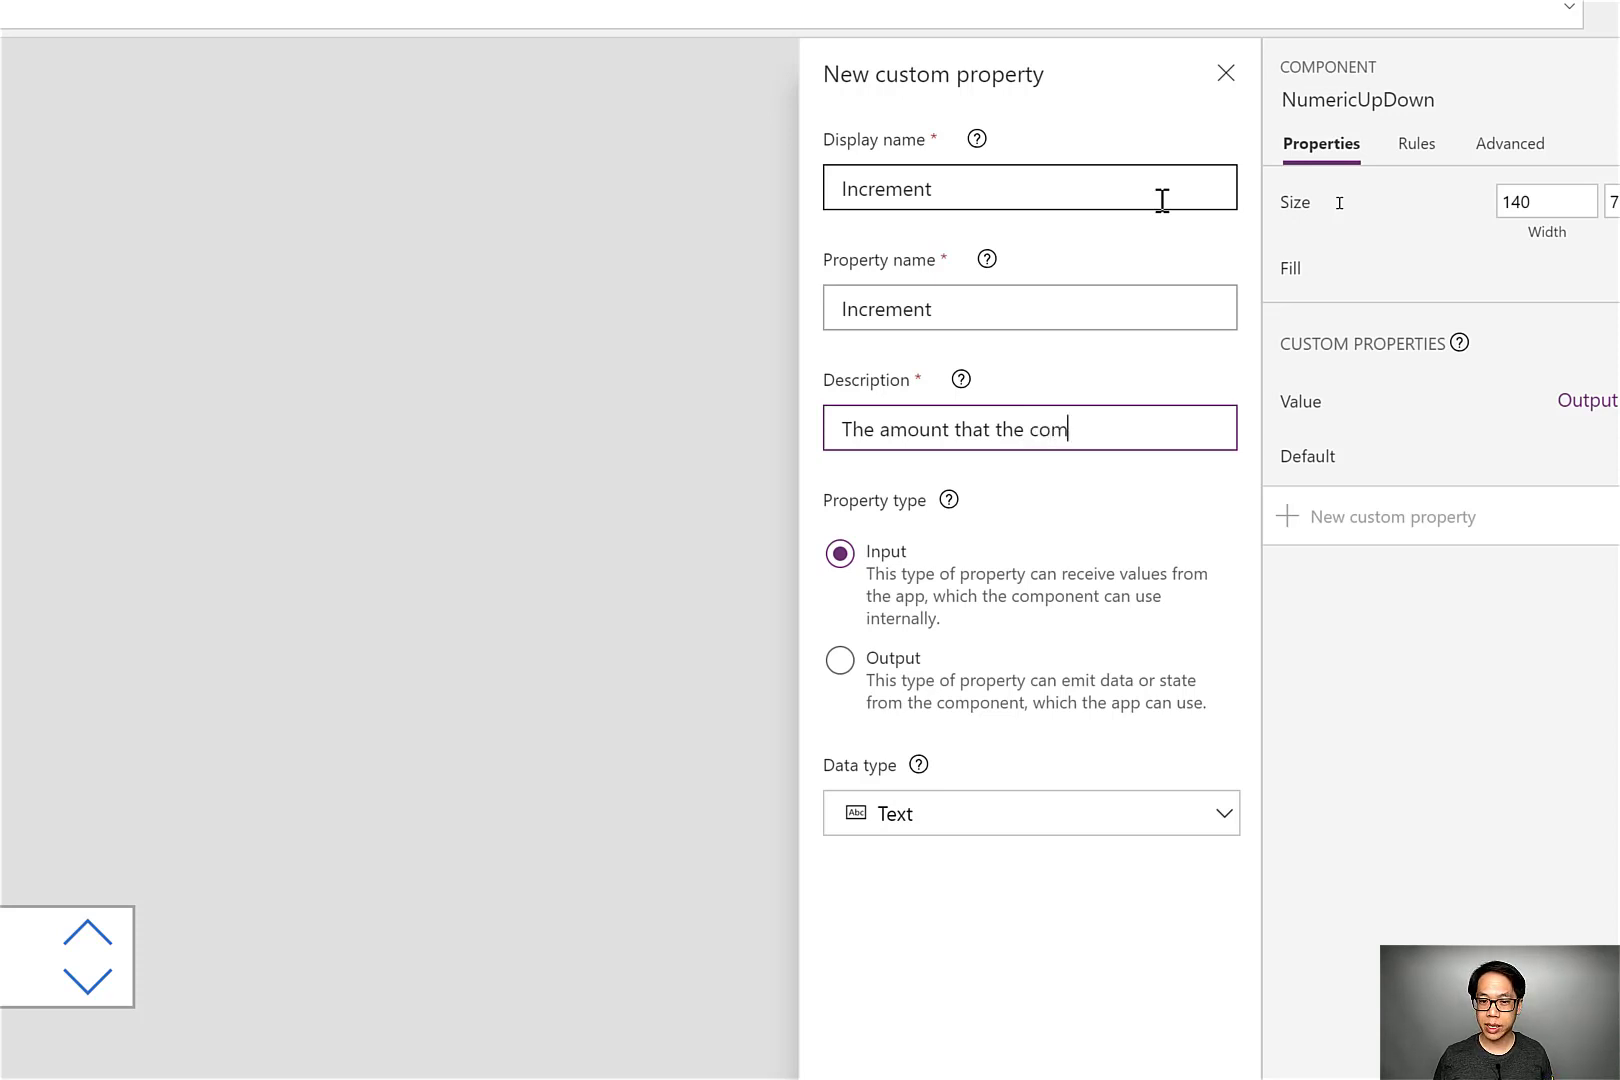
pyautogui.write('ponent will inc')
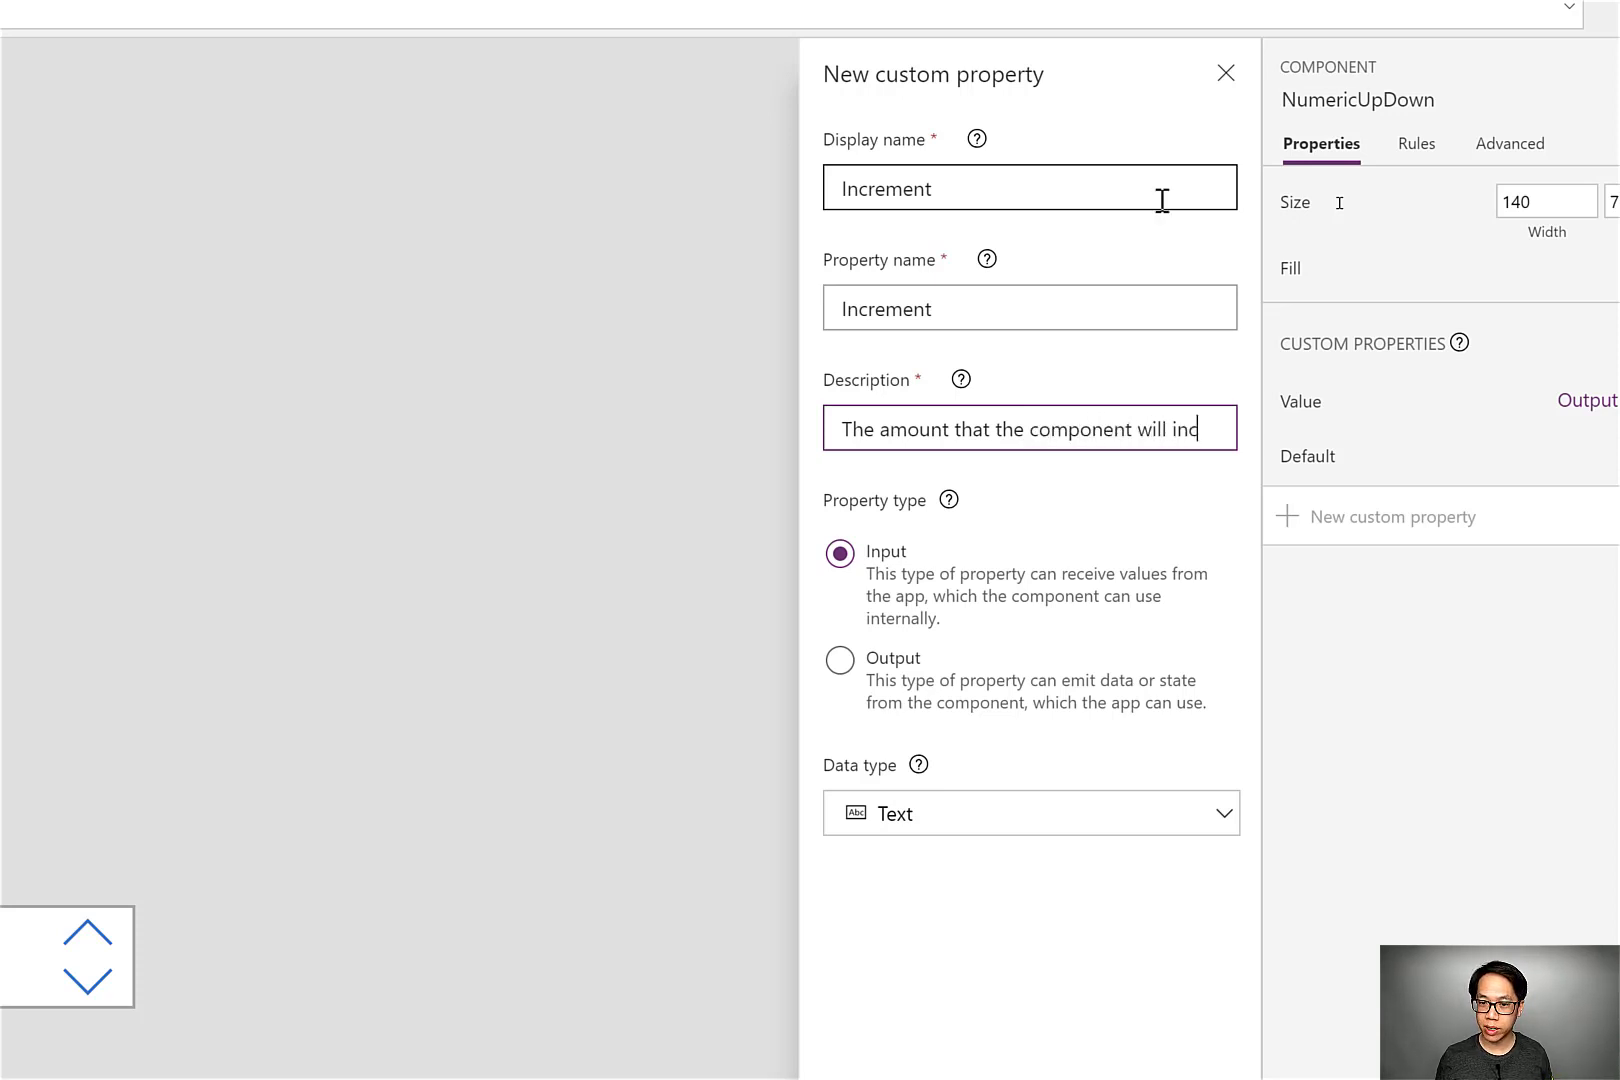
pyautogui.hotkey('ctrl', 'BackSpace')
pyautogui.hotkey('ctrl', 'BackSpace')
pyautogui.hotkey('ctrl', 'BackSpace')
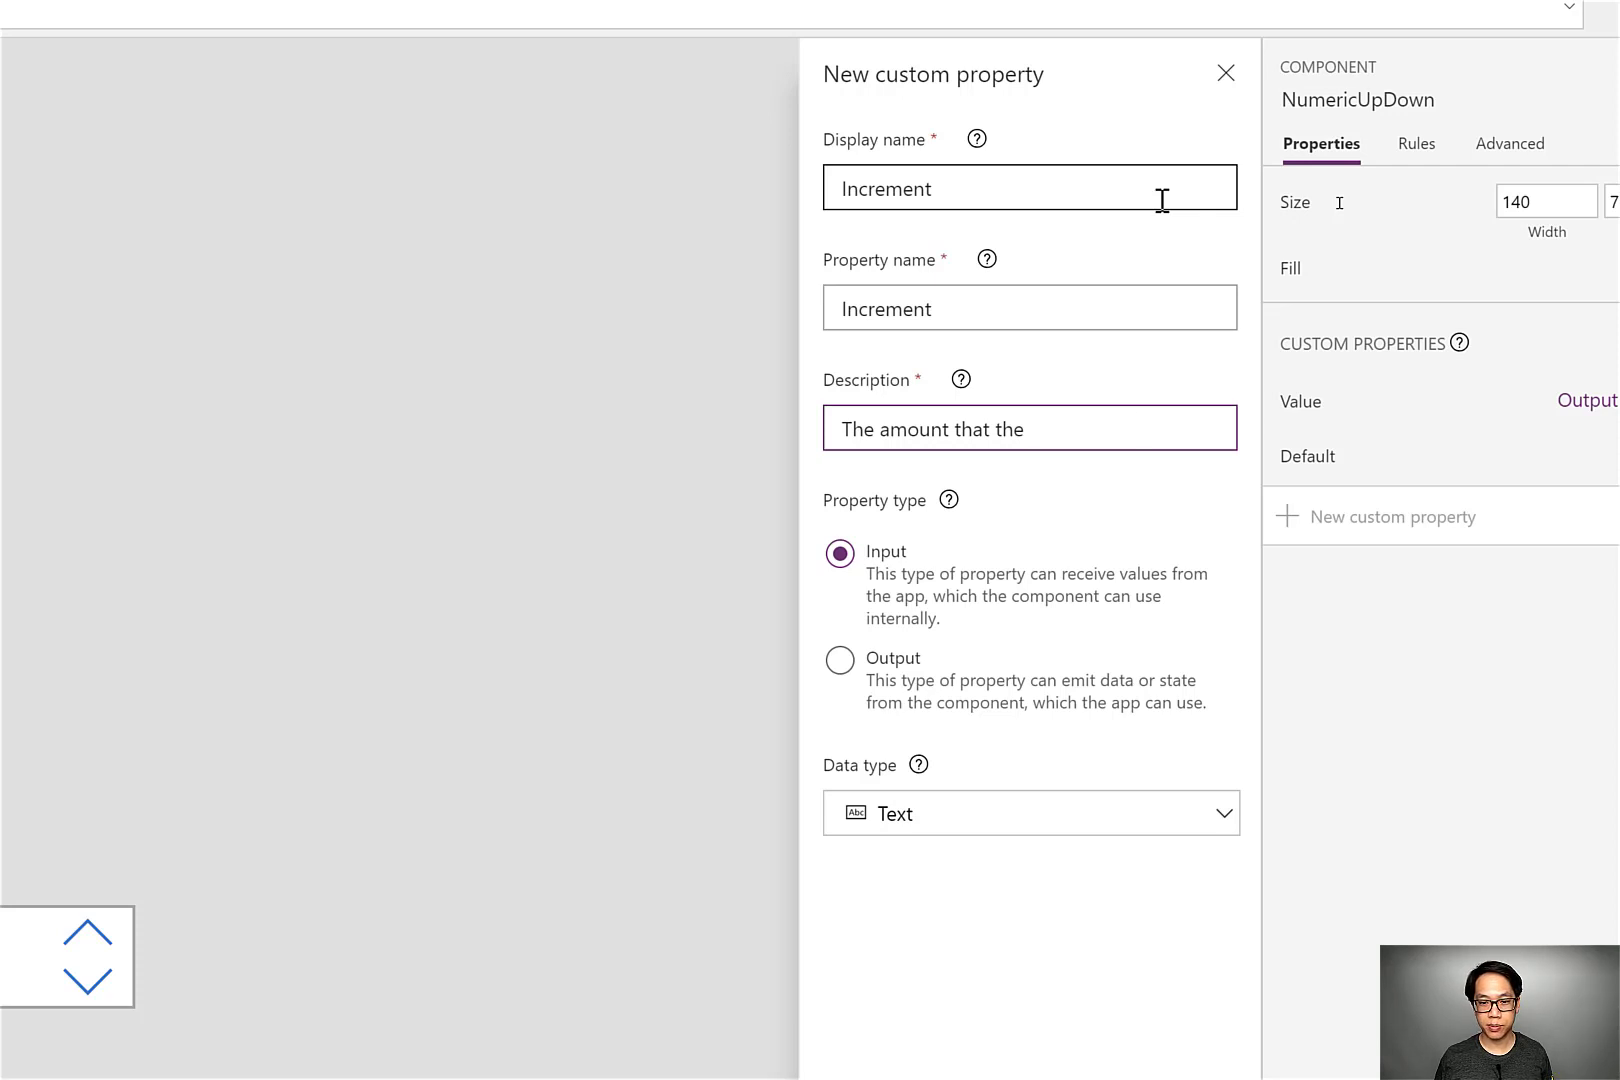
pyautogui.write('variable will ')
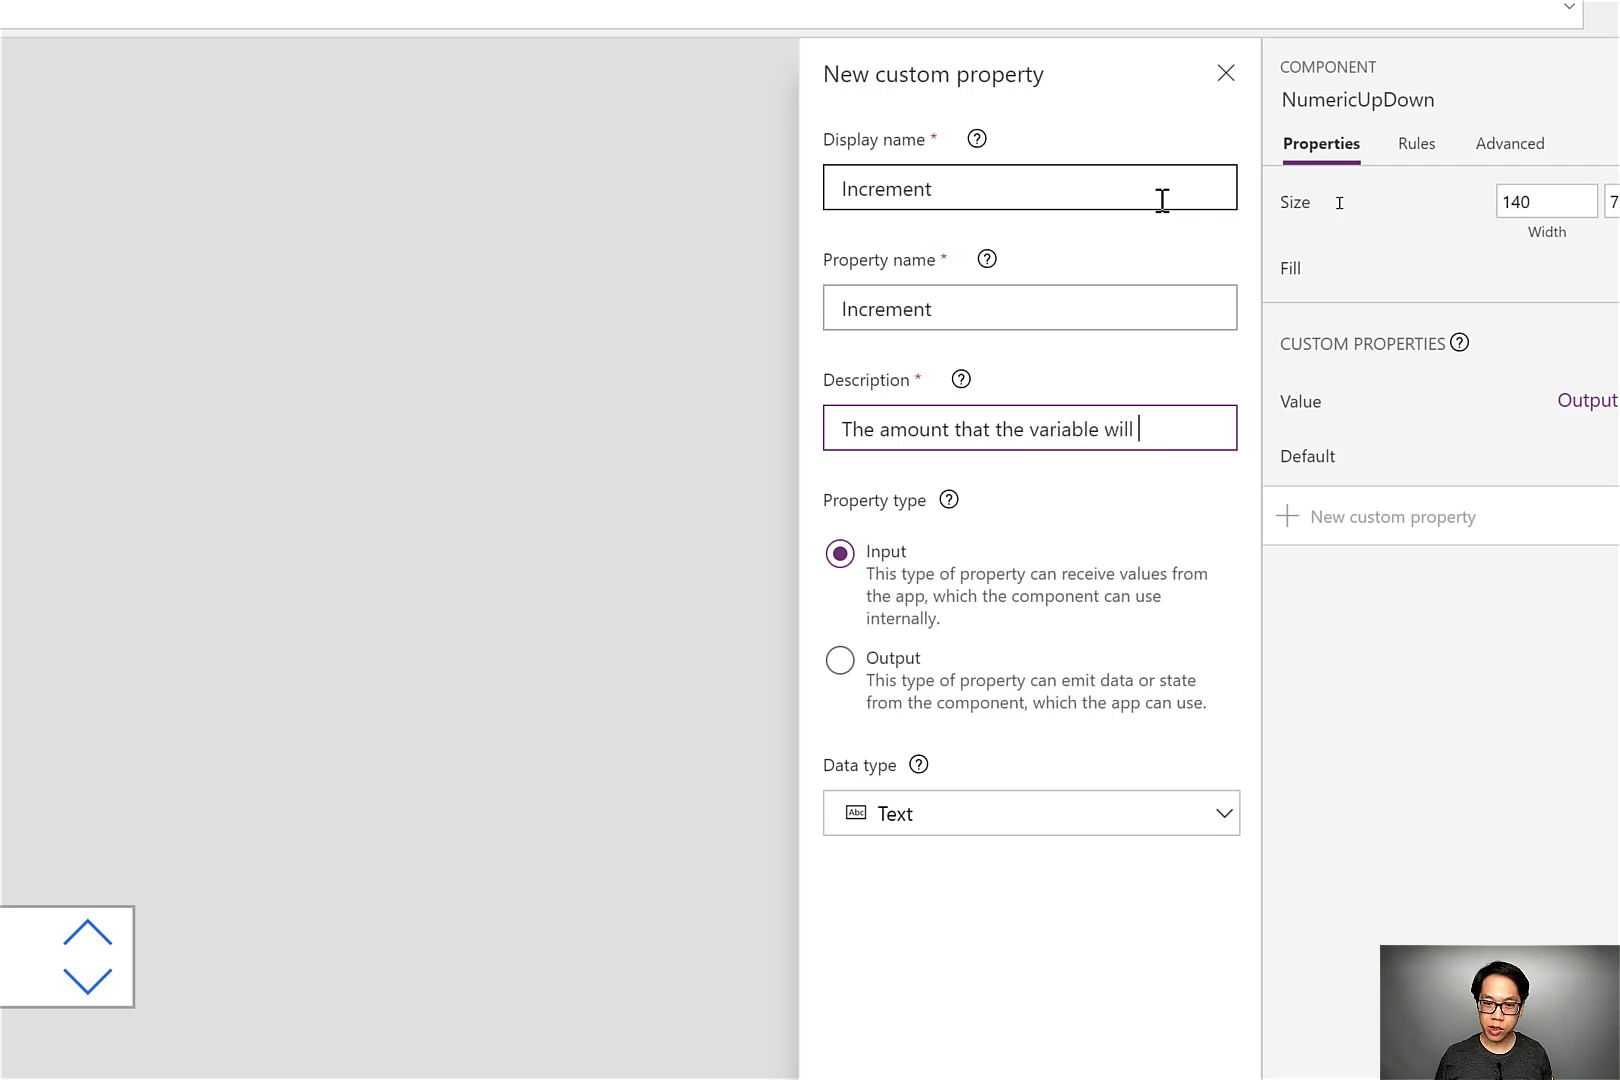
pyautogui.write('increase or decrea')
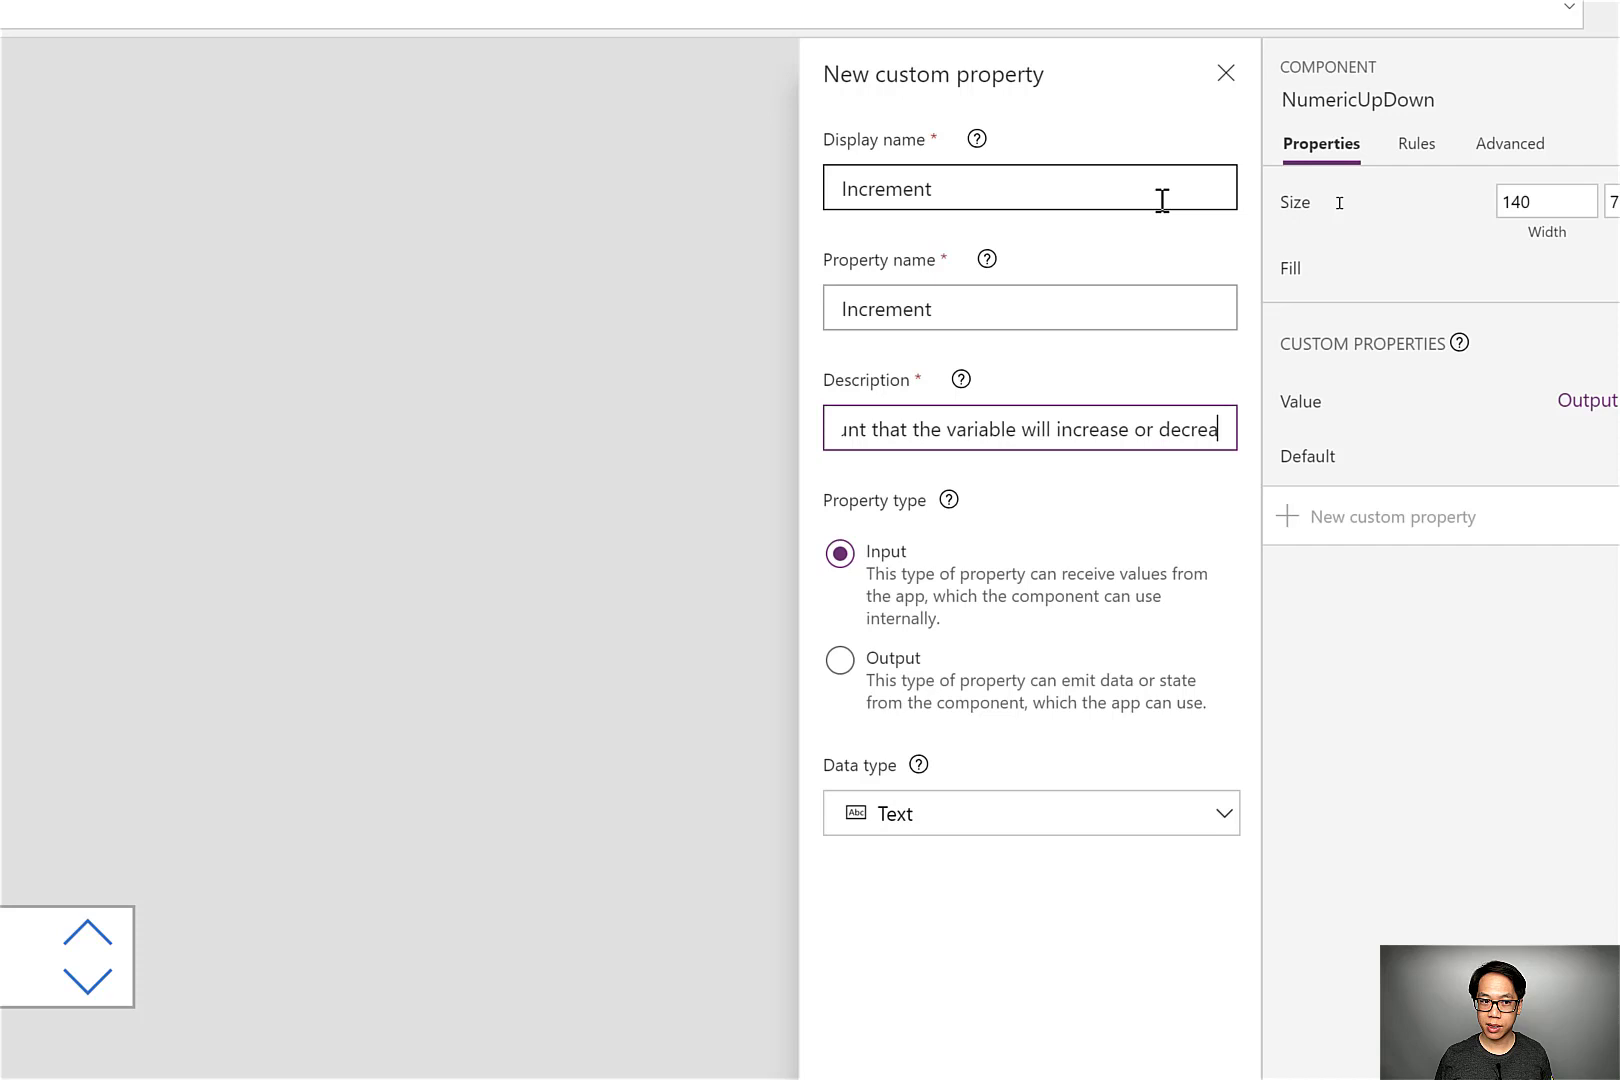
pyautogui.write('se')
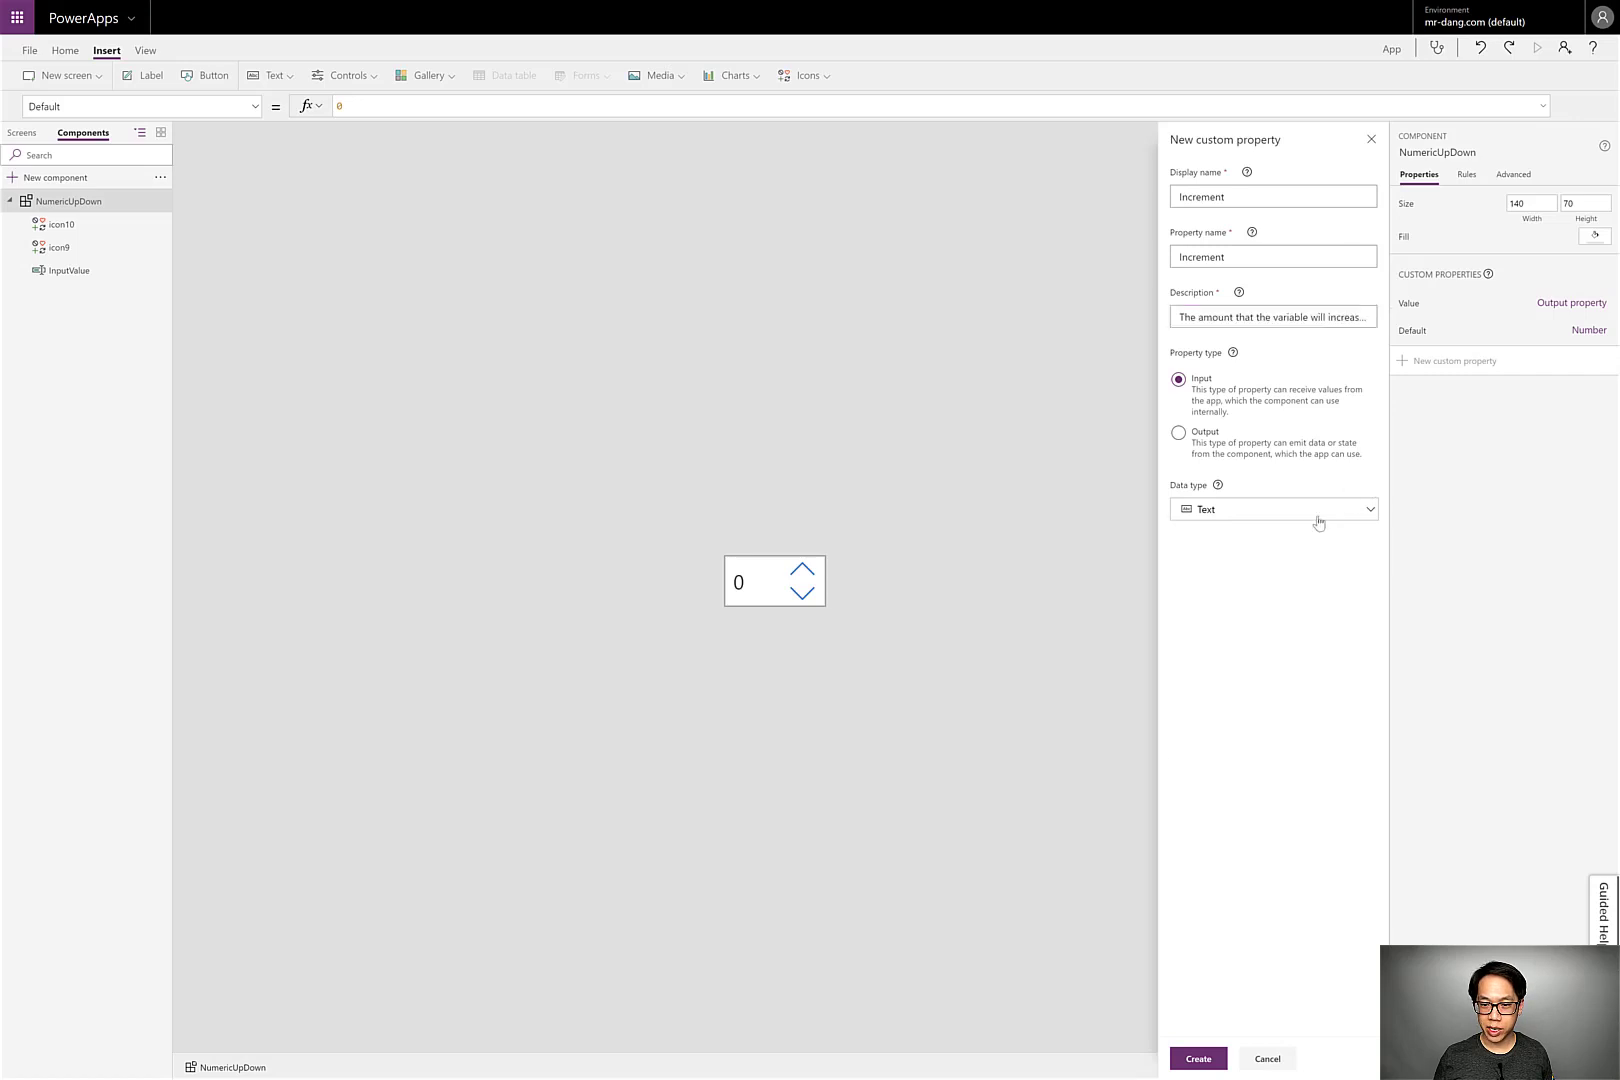
pyautogui.click(1318, 510)
pyautogui.click(1230, 556)
pyautogui.click(1194, 1060)
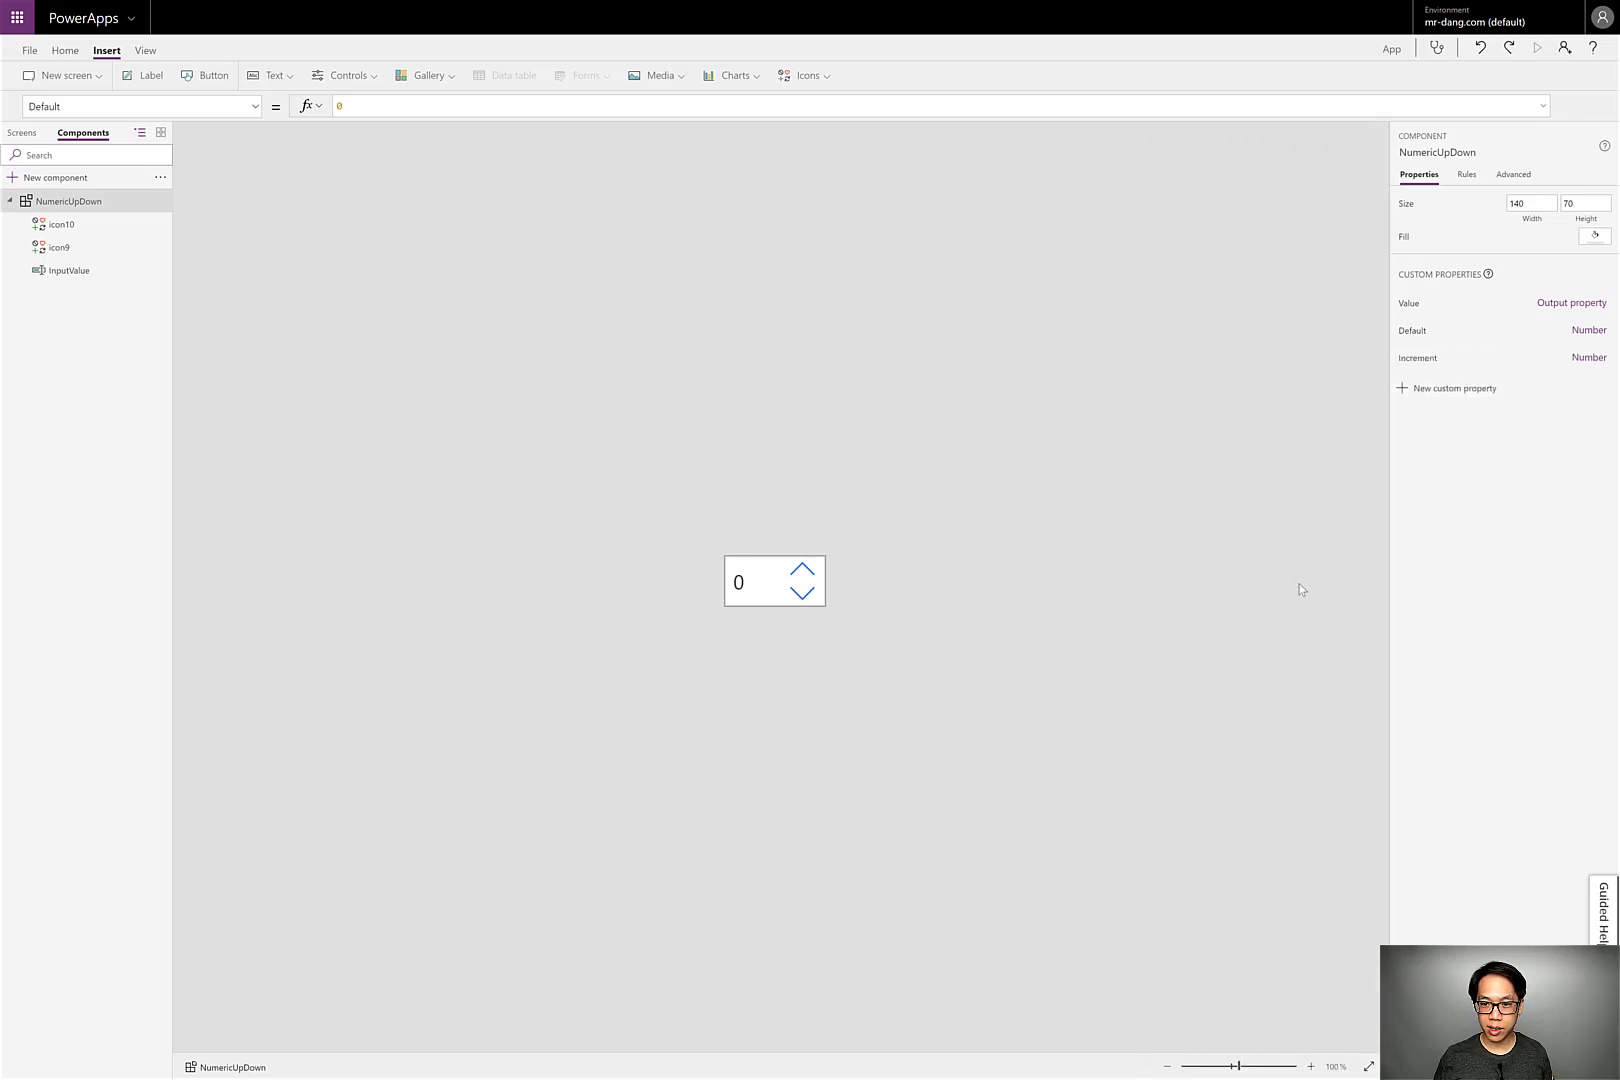
# Make the up arrow's OnSelect add NumericUpDown.Increment to selectedValue instead of 1.
pyautogui.click(789, 562)
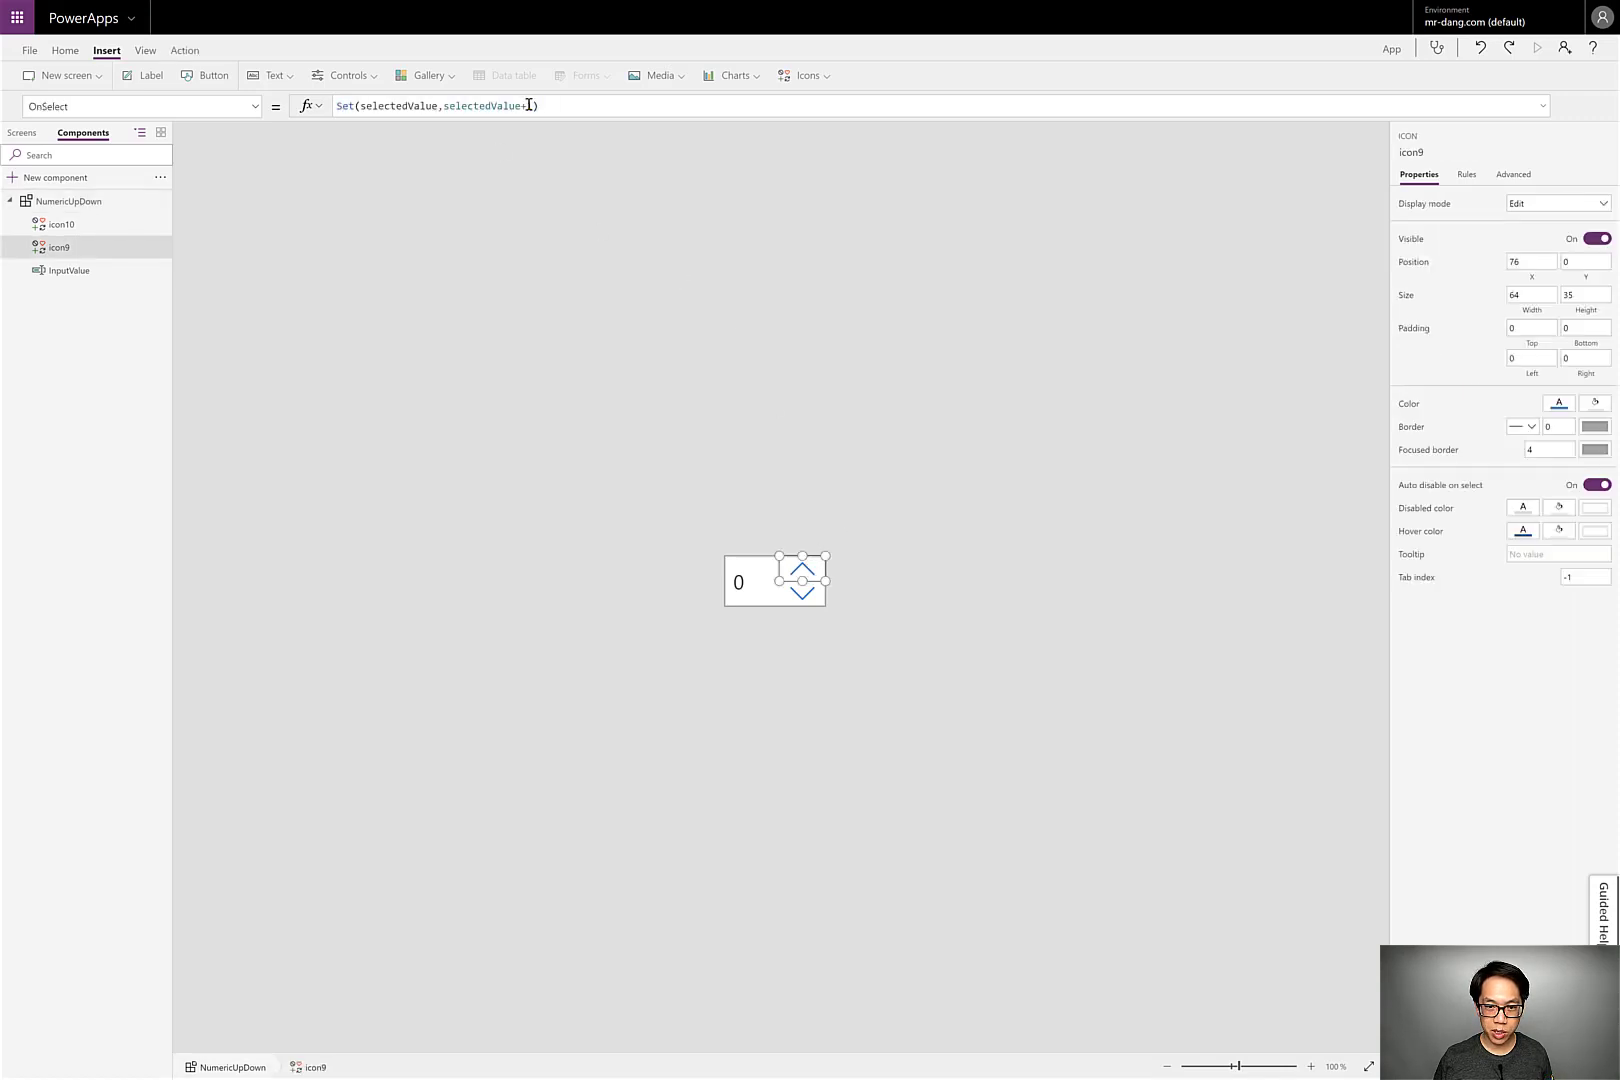
pyautogui.click(529, 105)
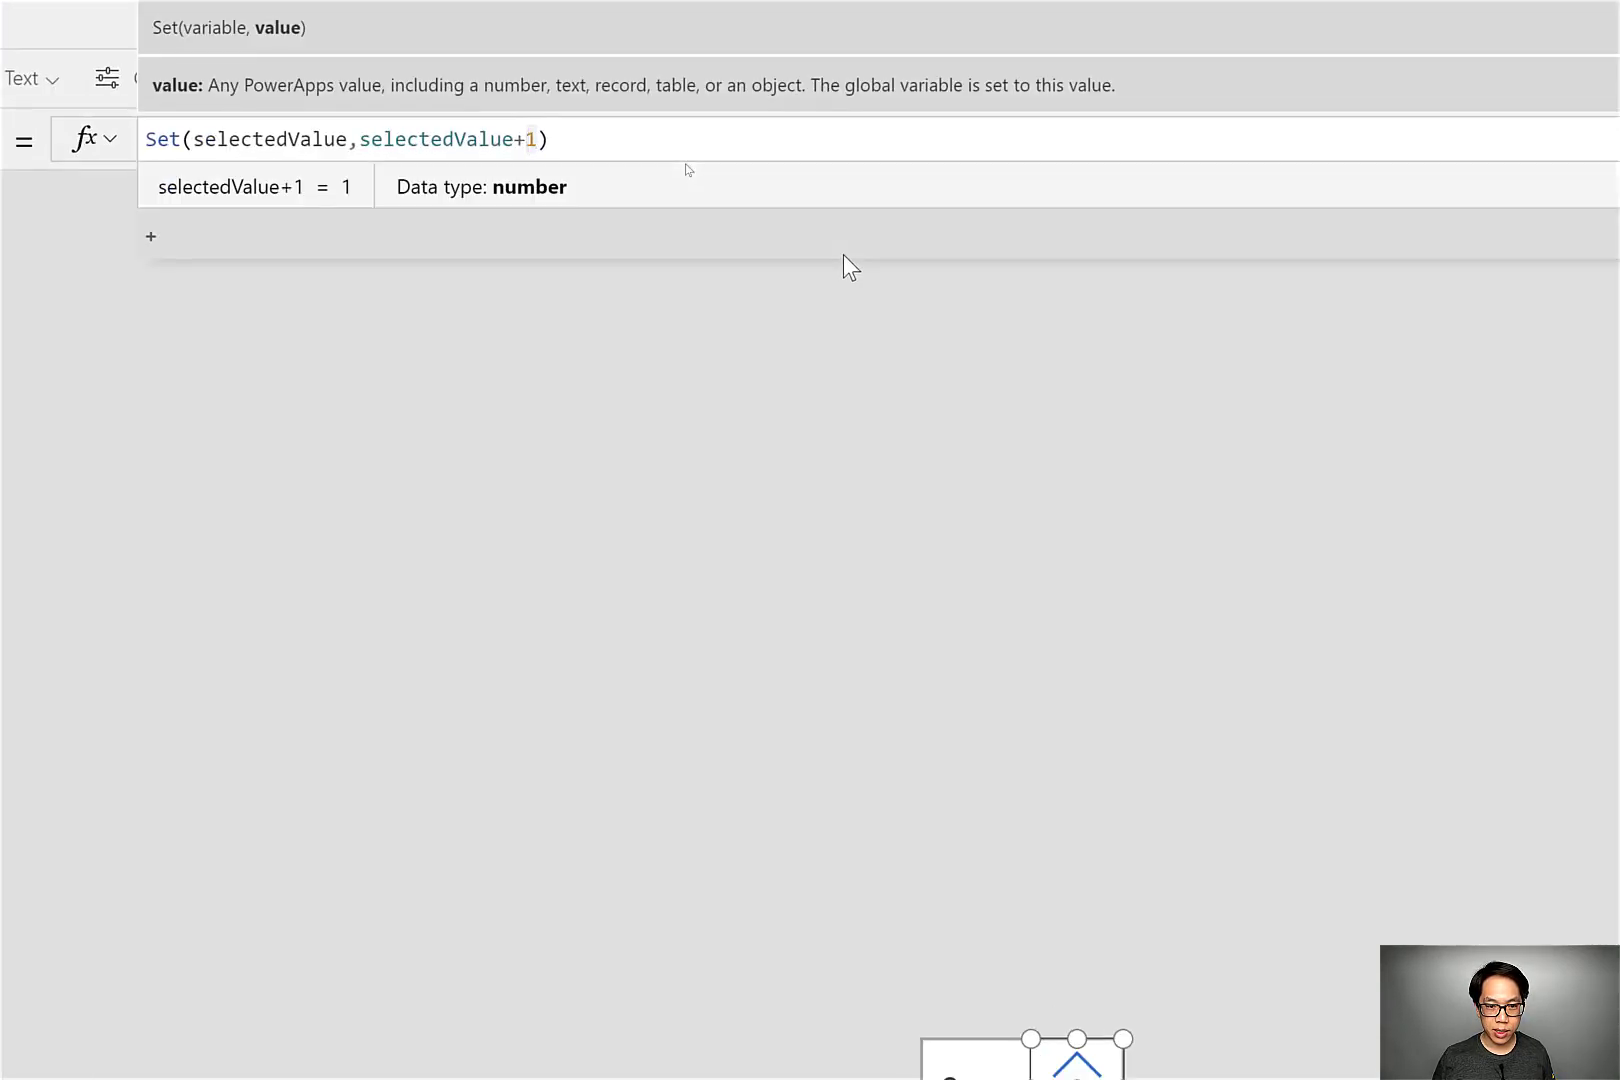
pyautogui.hotkey('shift', 'End')
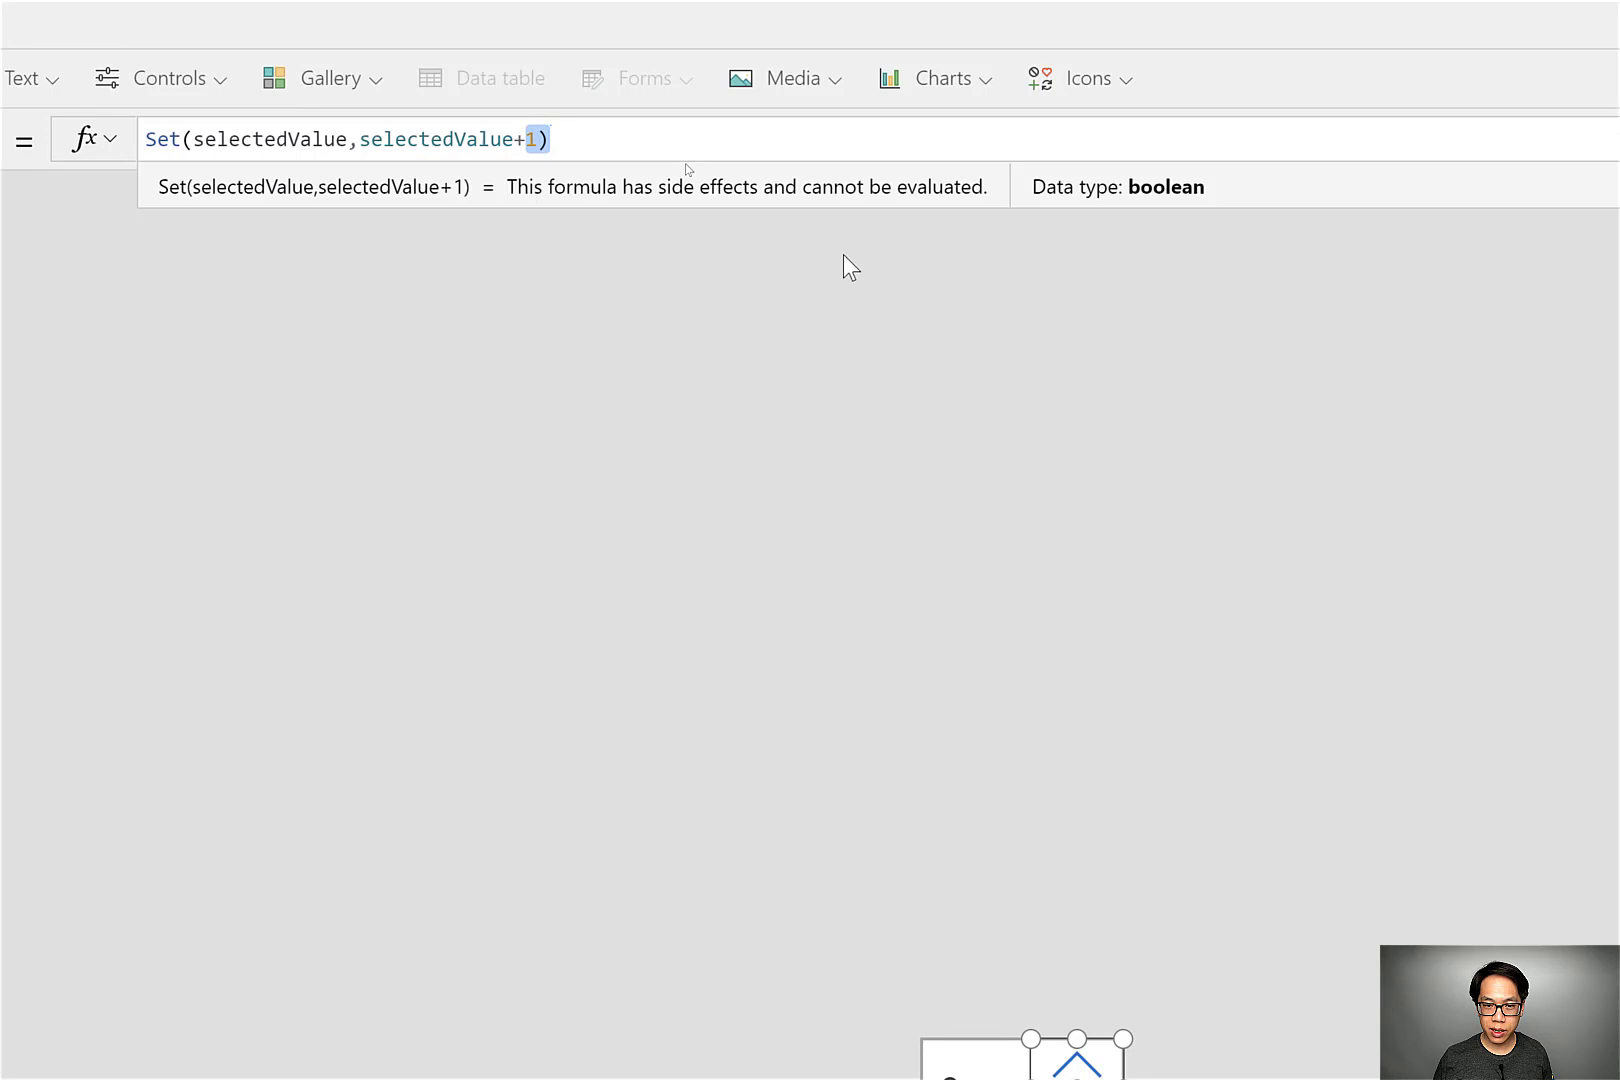
pyautogui.press('Left')
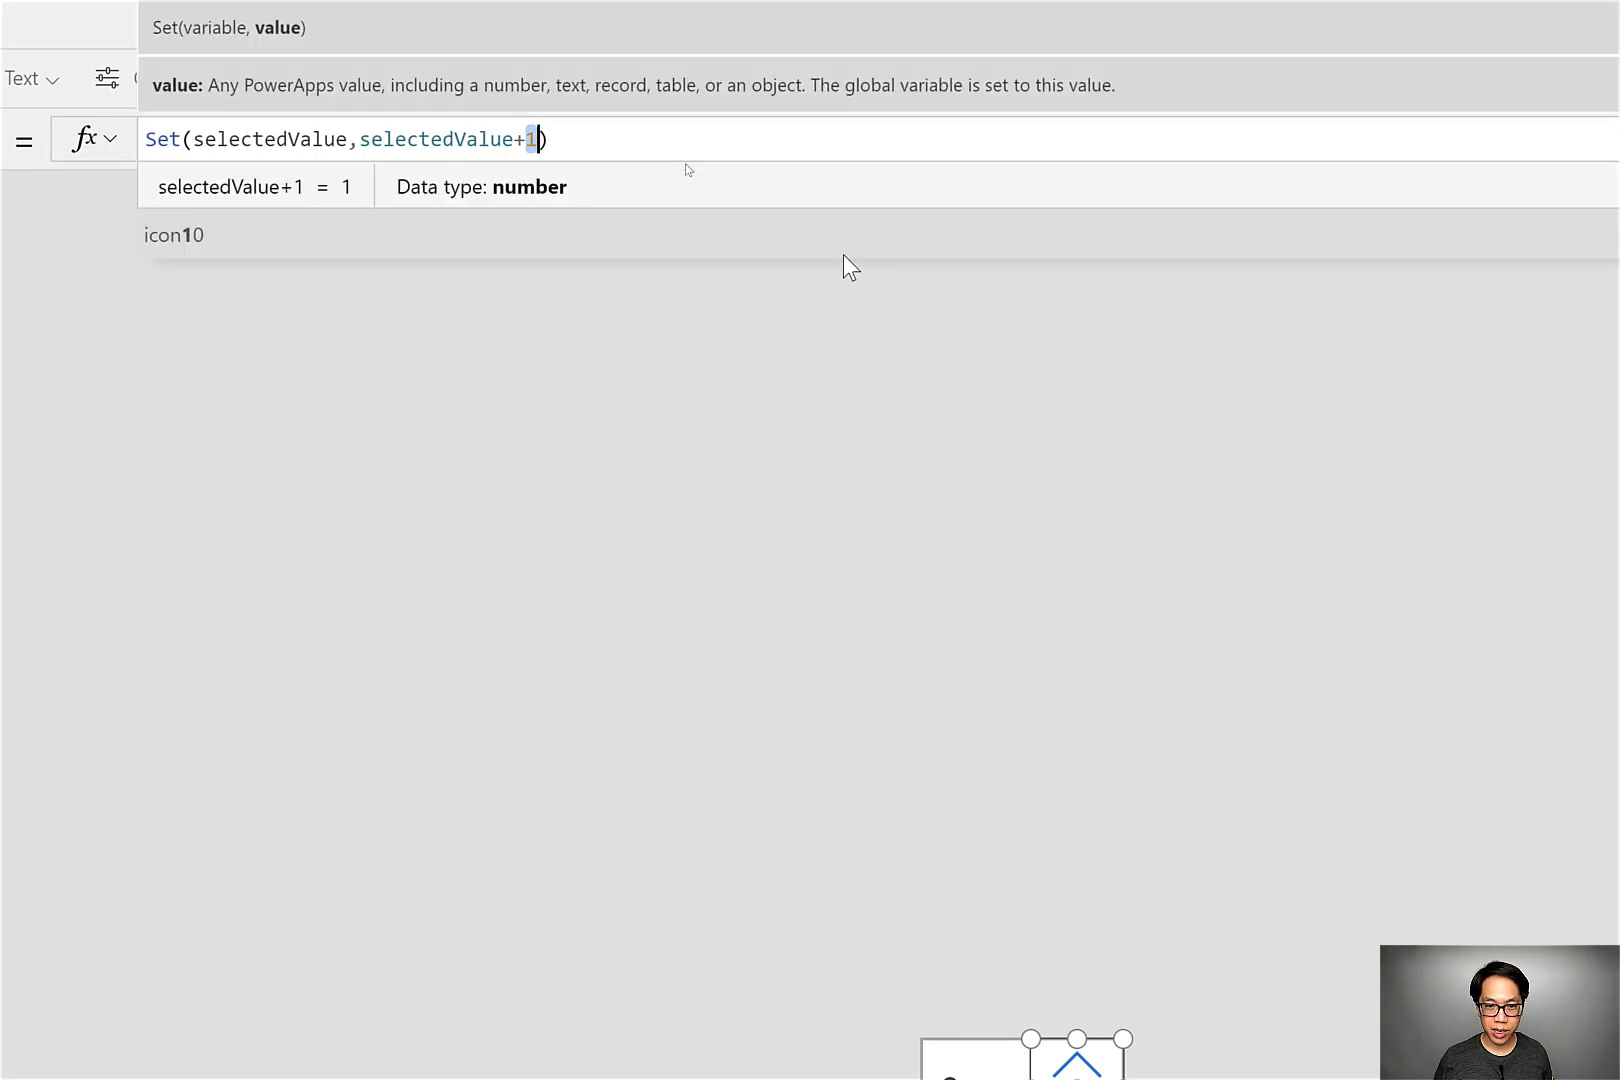
pyautogui.press('BackSpace')
pyautogui.write('Numeric')
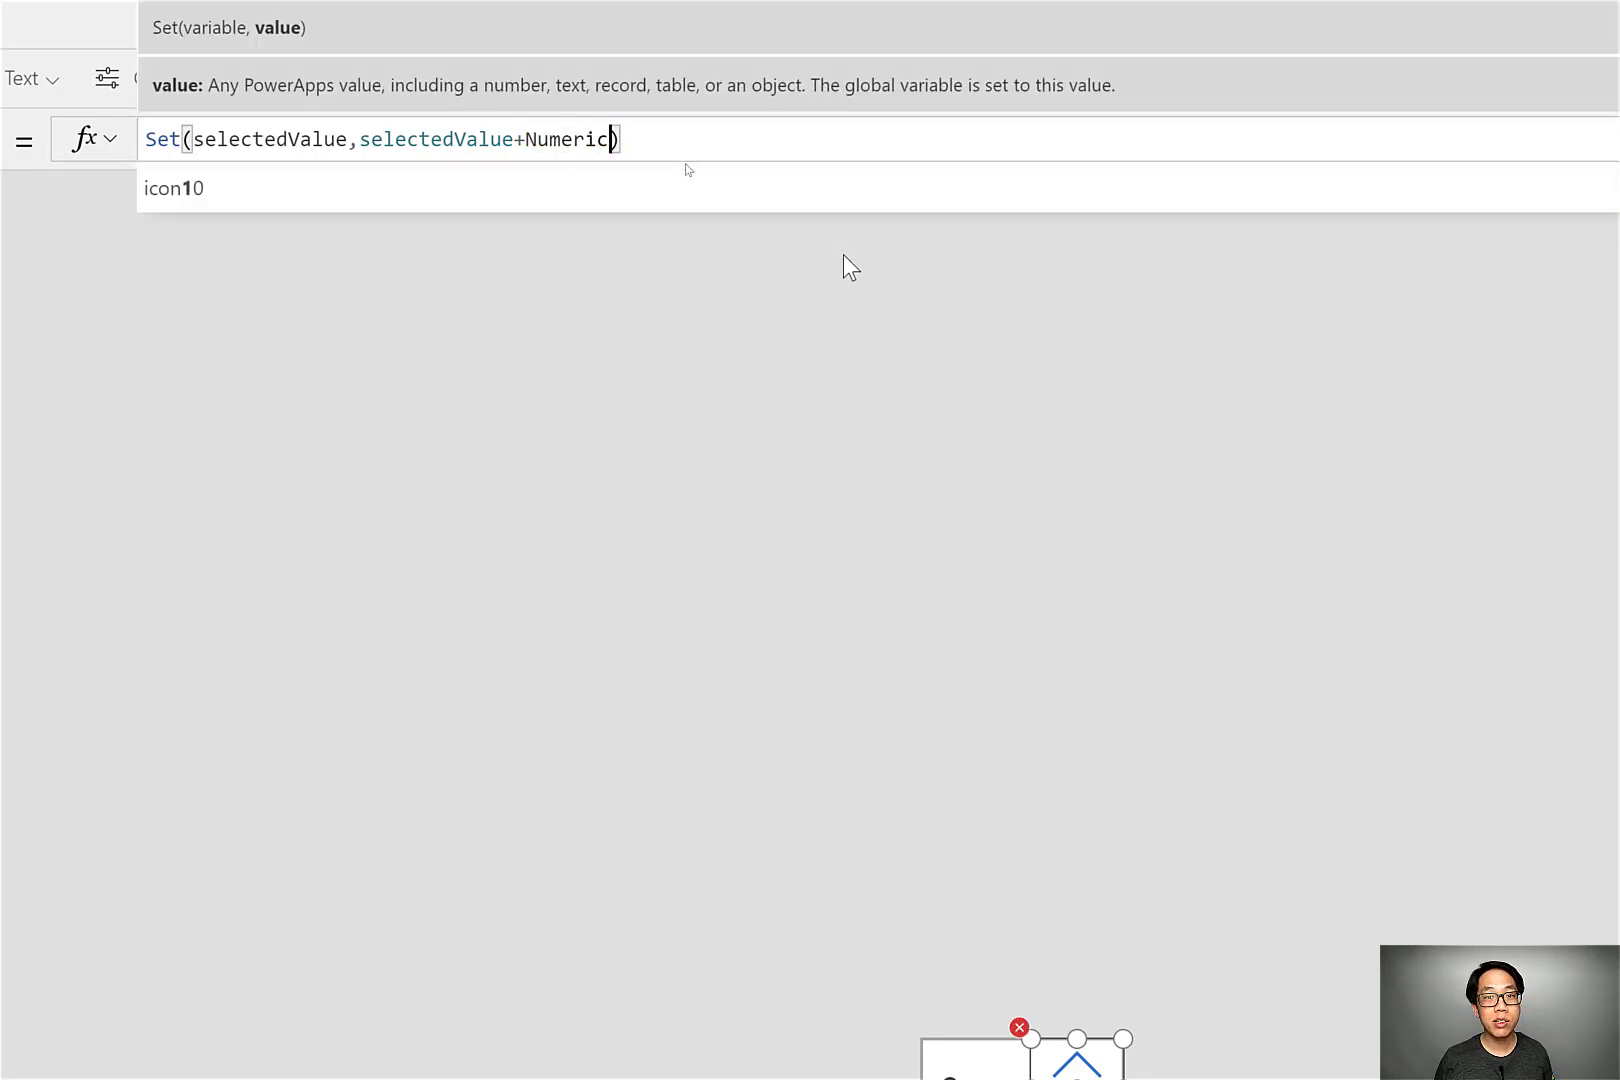
pyautogui.press('Tab')
pyautogui.write('.')
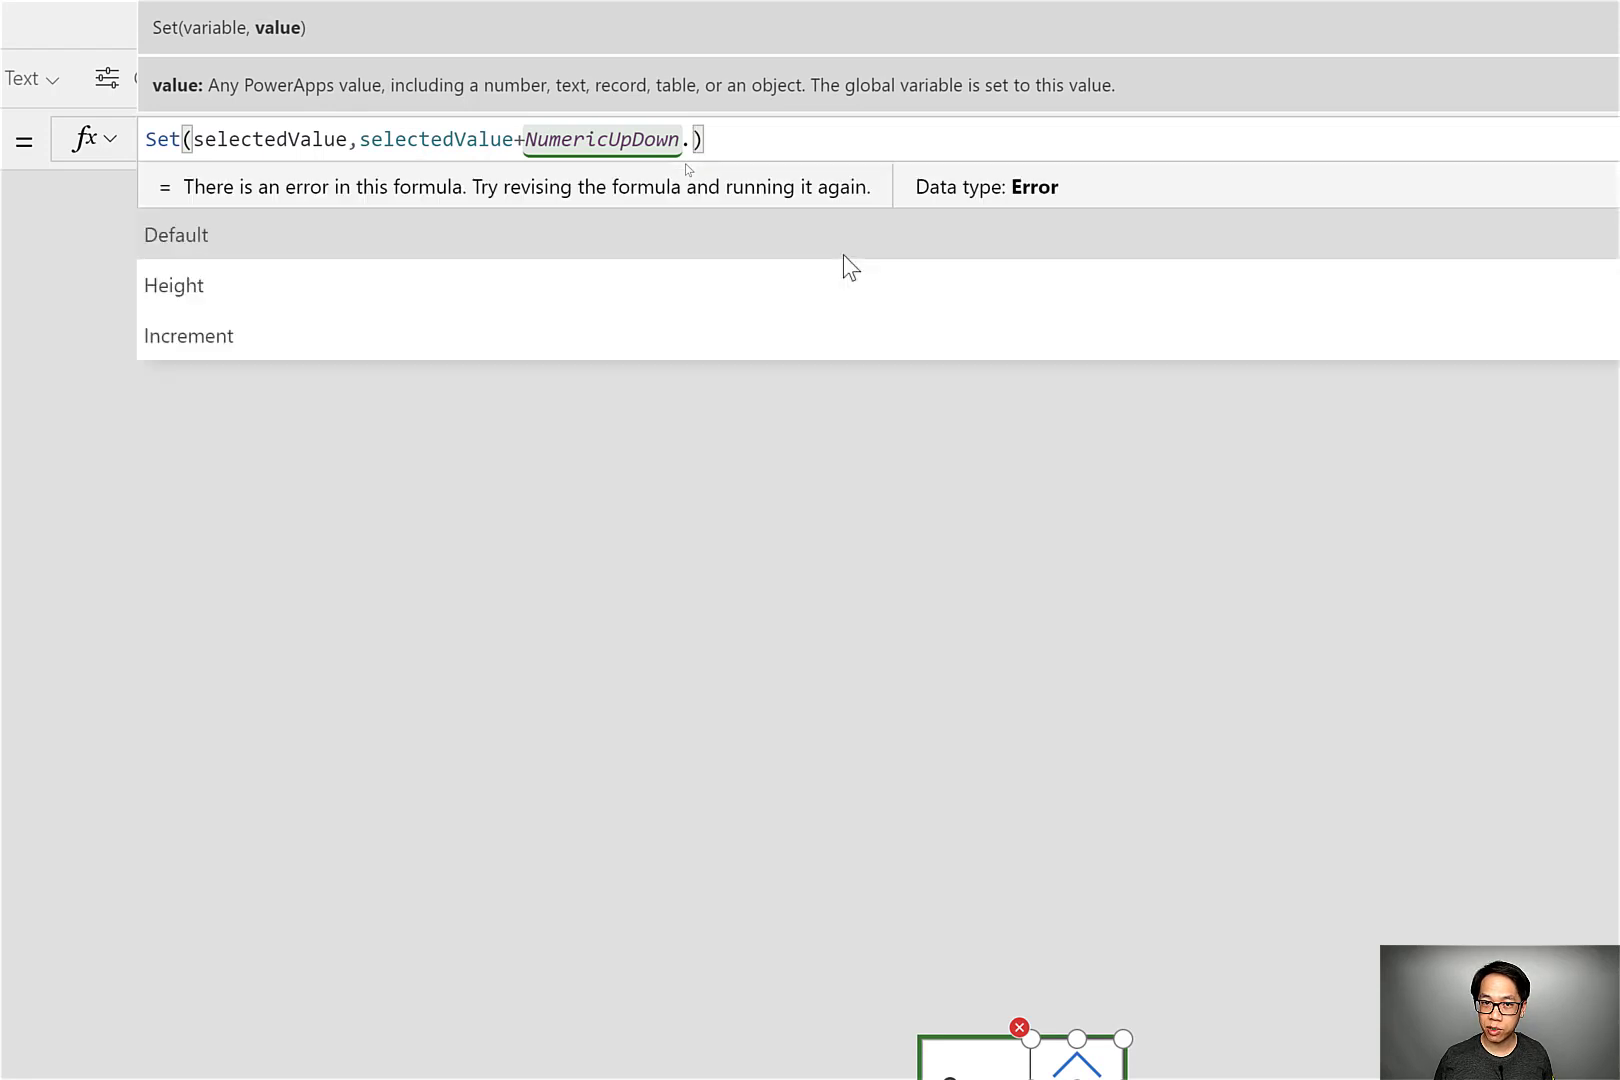
pyautogui.write('Inc')
pyautogui.press('Tab')
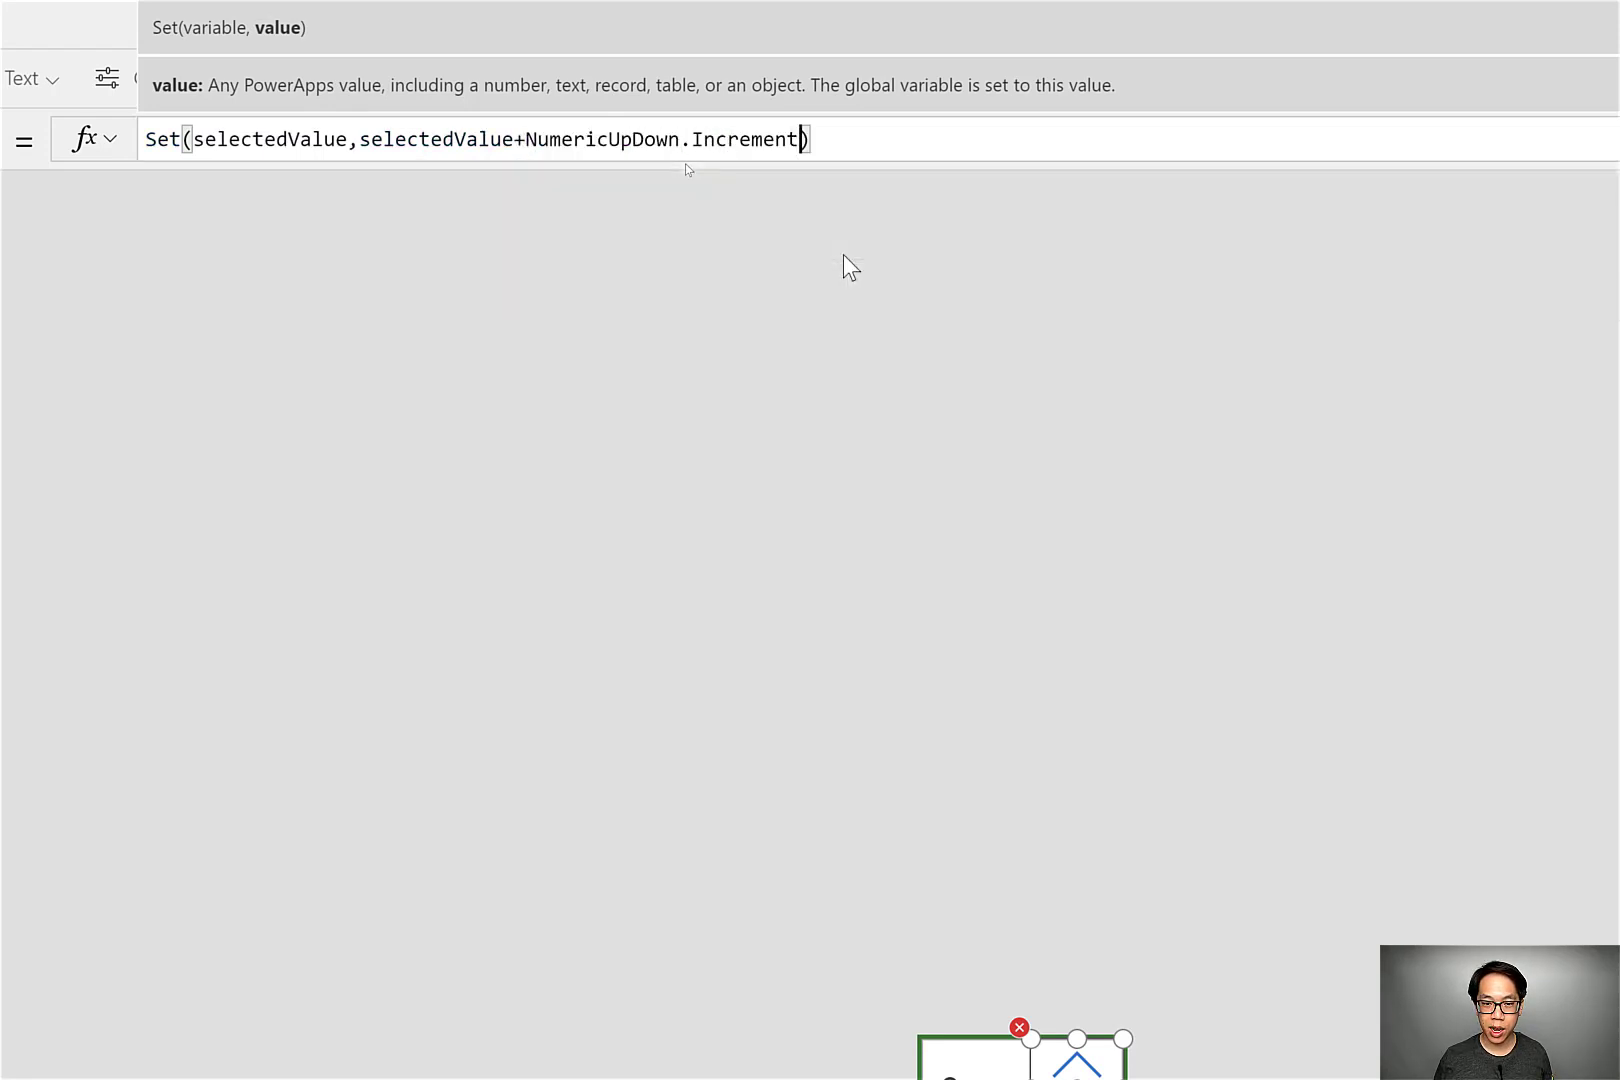
pyautogui.hotkey('ctrl', 'shift', 'Left')
pyautogui.hotkey('ctrl', 'shift', 'Left')
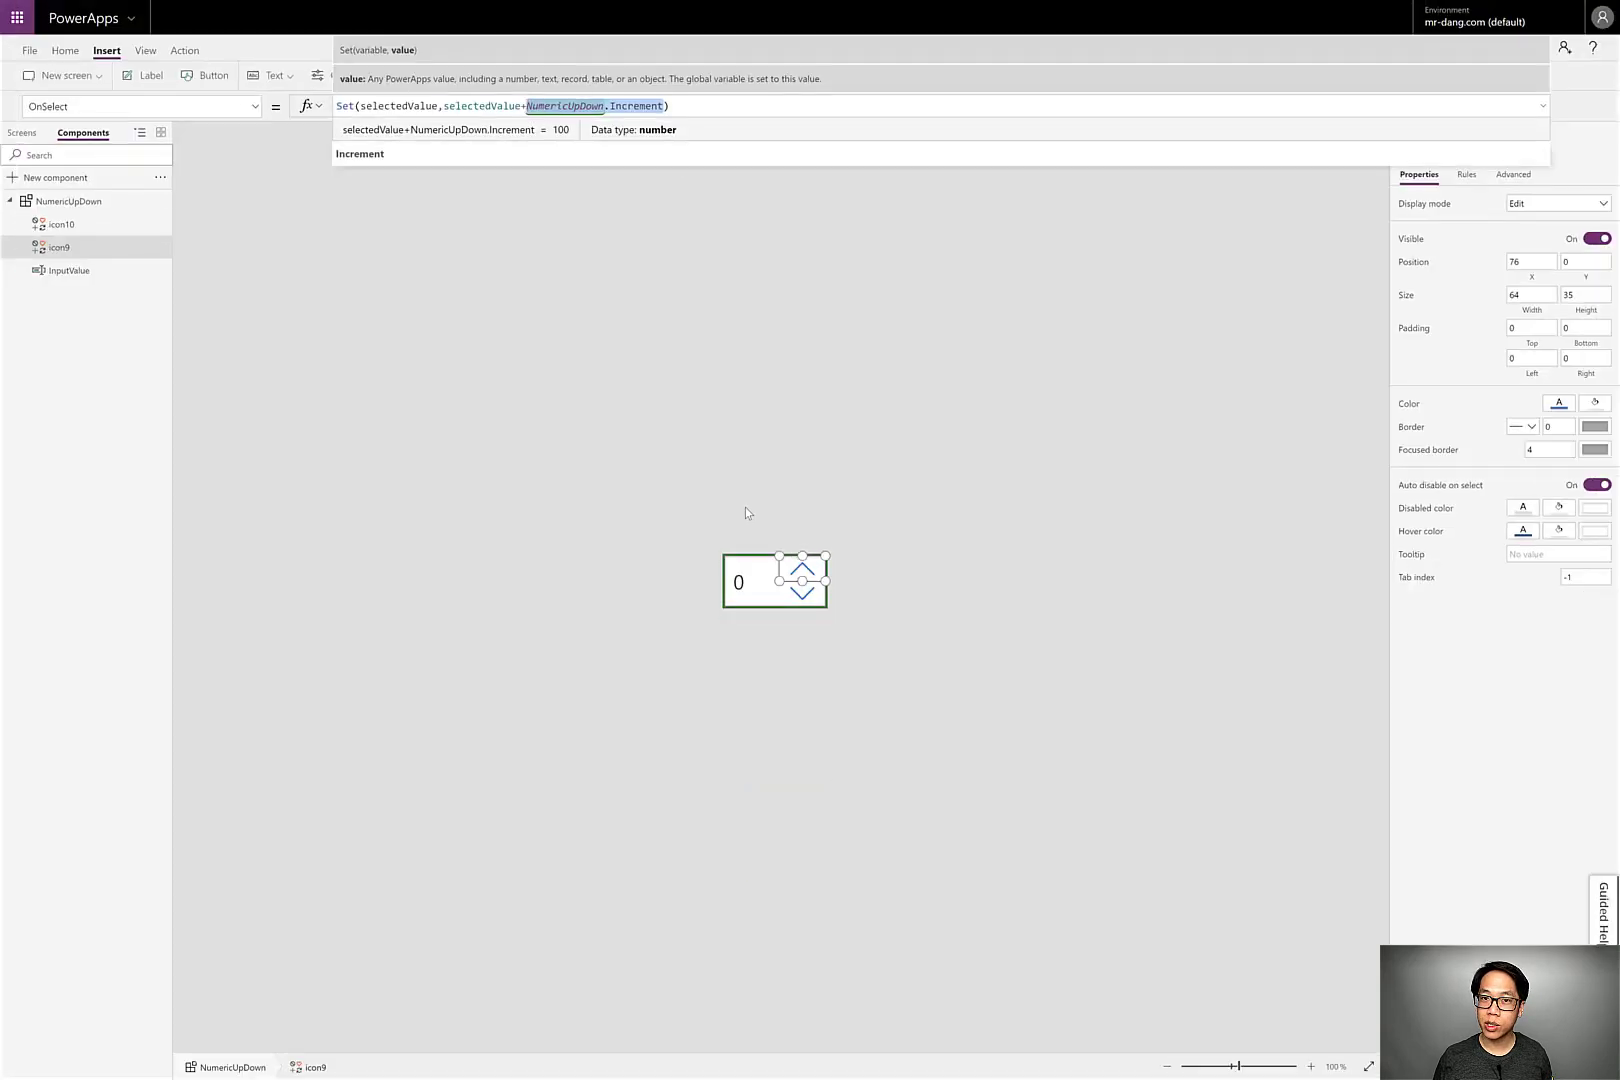
# Make the down arrow's OnSelect subtract NumericUpDown.Increment from selectedValue instead of 1.
pyautogui.click(797, 600)
pyautogui.click(519, 106)
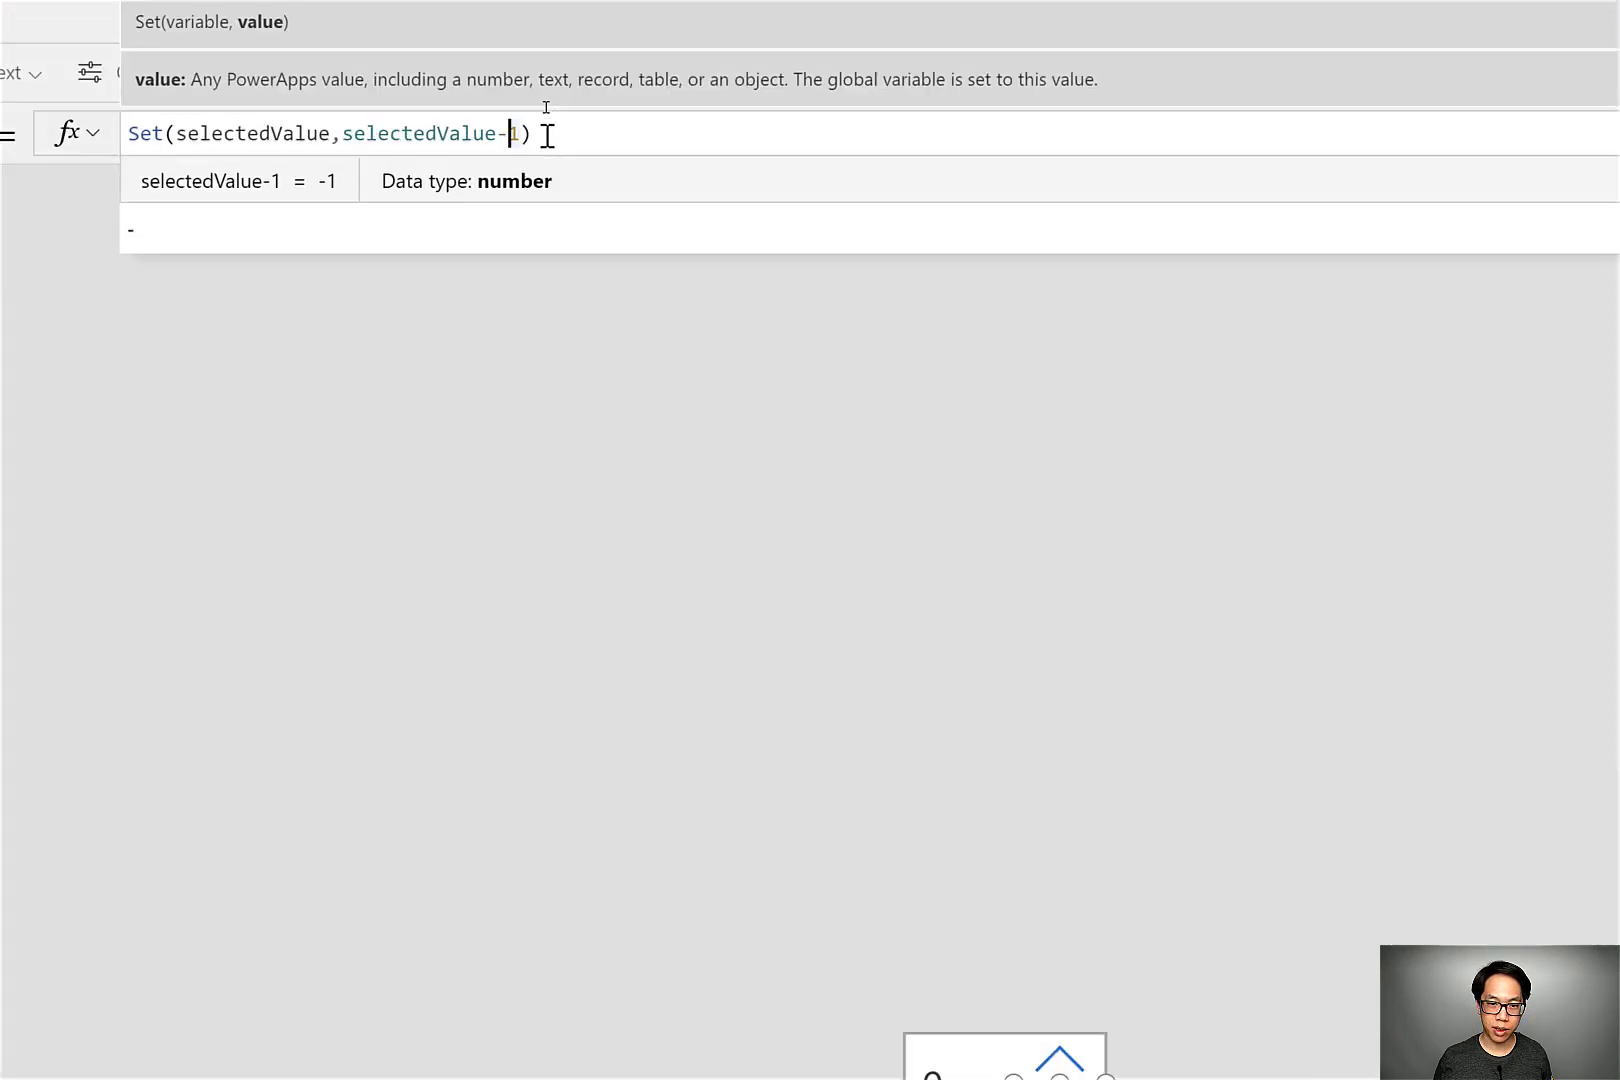
pyautogui.write('NumericUpDown.Increment')
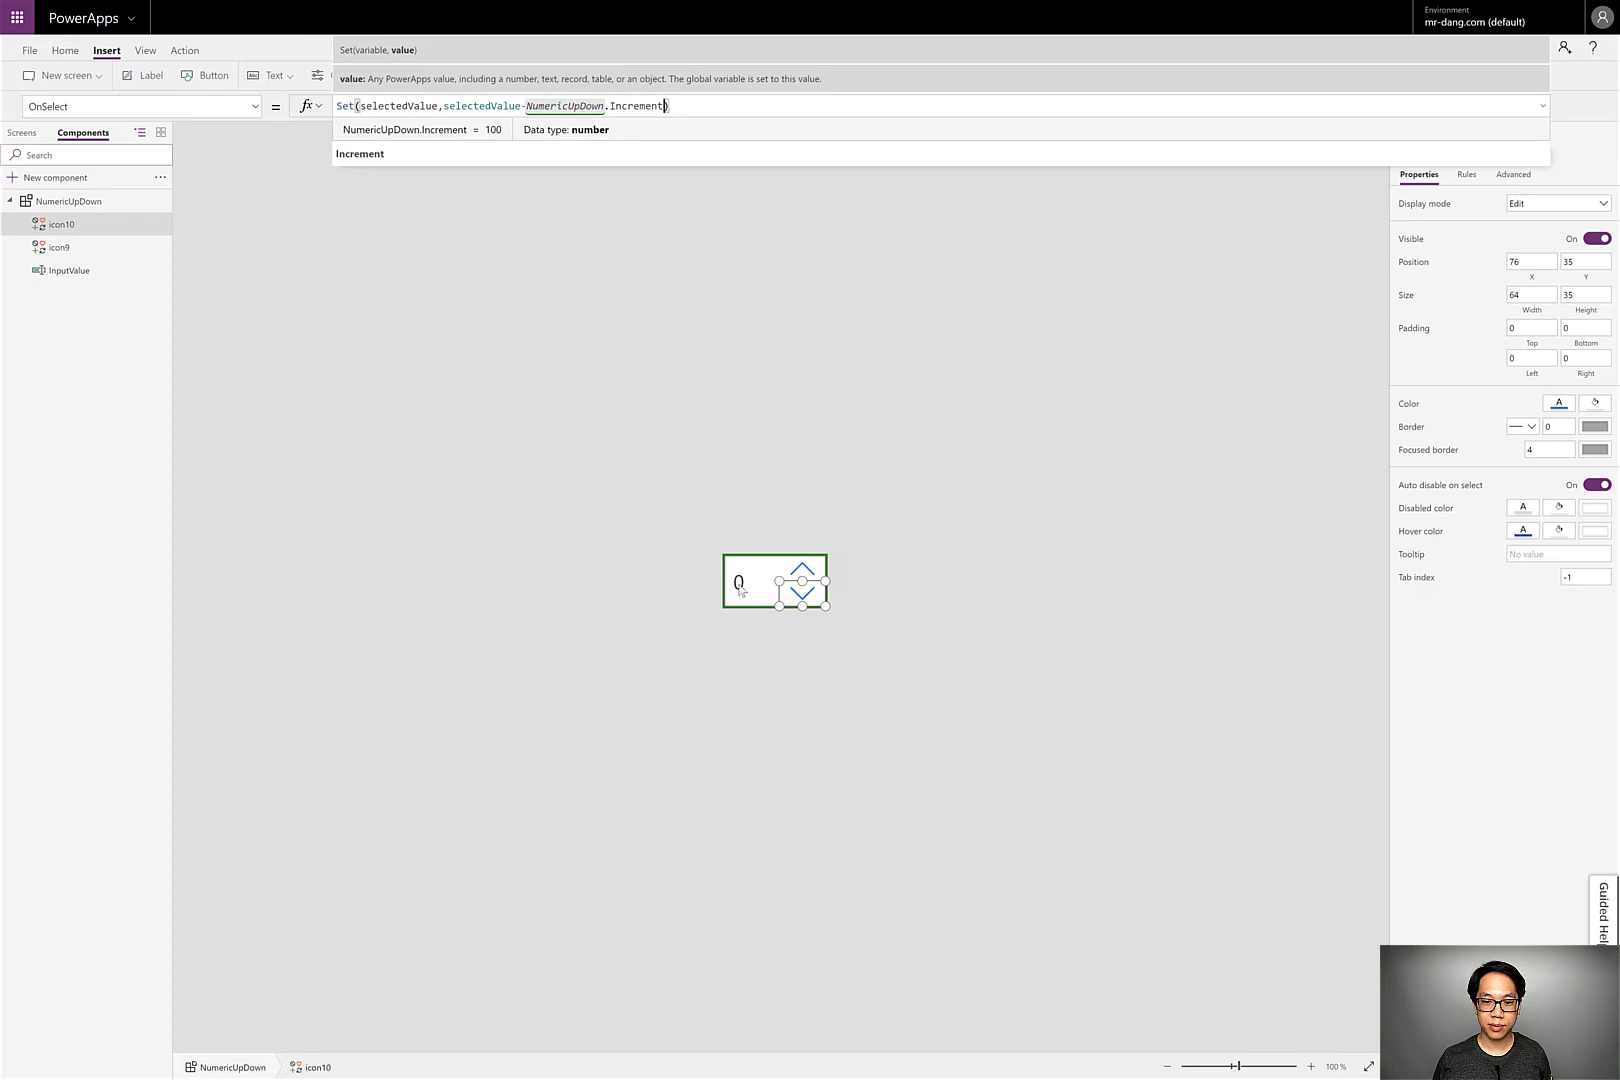
pyautogui.click(740, 590)
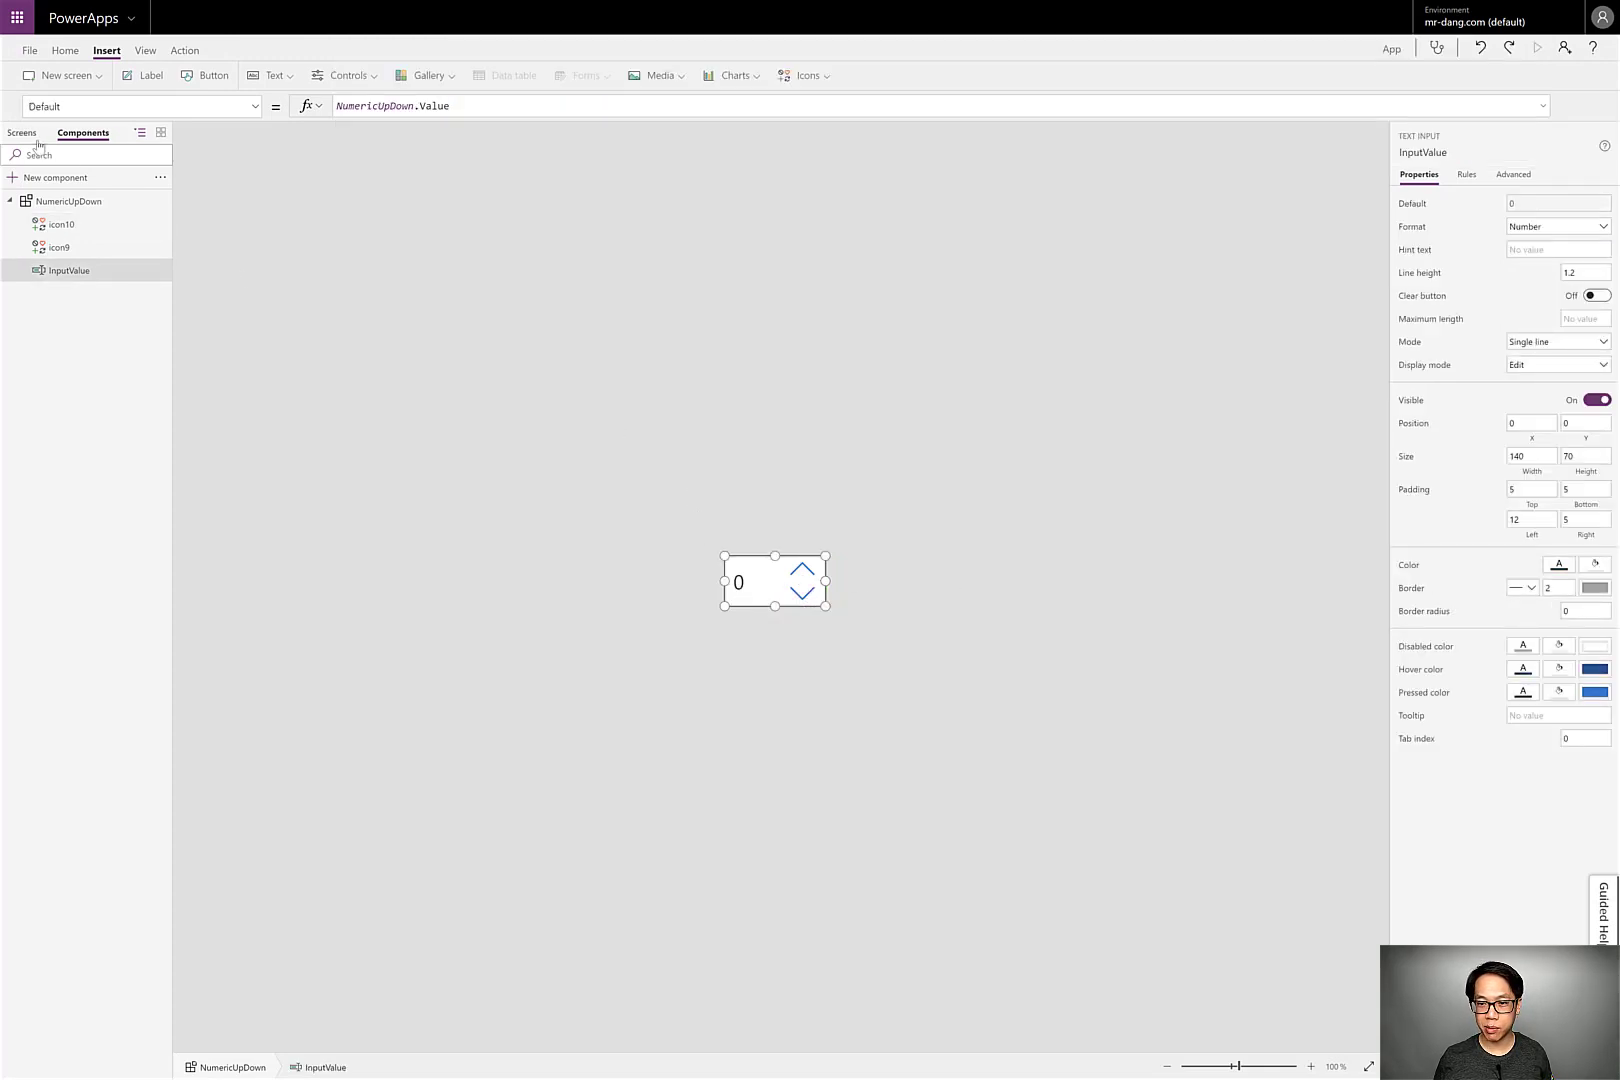
# Change the NumericUpDown component's Increment value from 100 to 1.
pyautogui.click(941, 452)
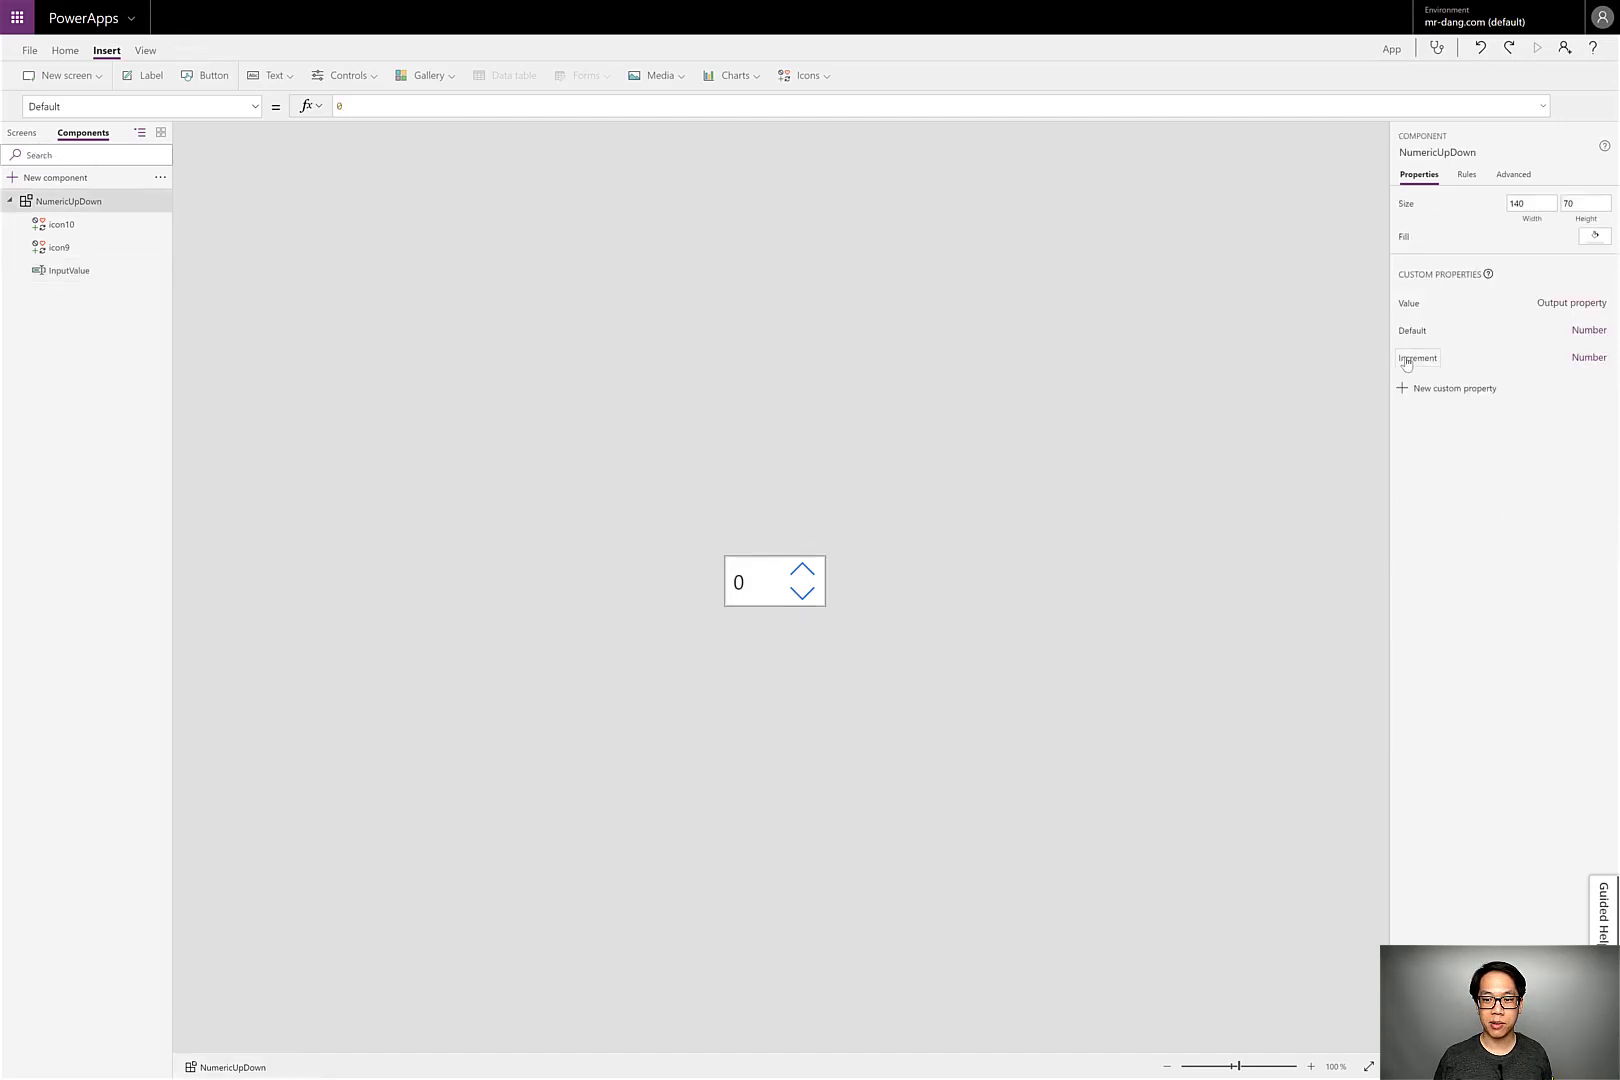
pyautogui.click(1516, 176)
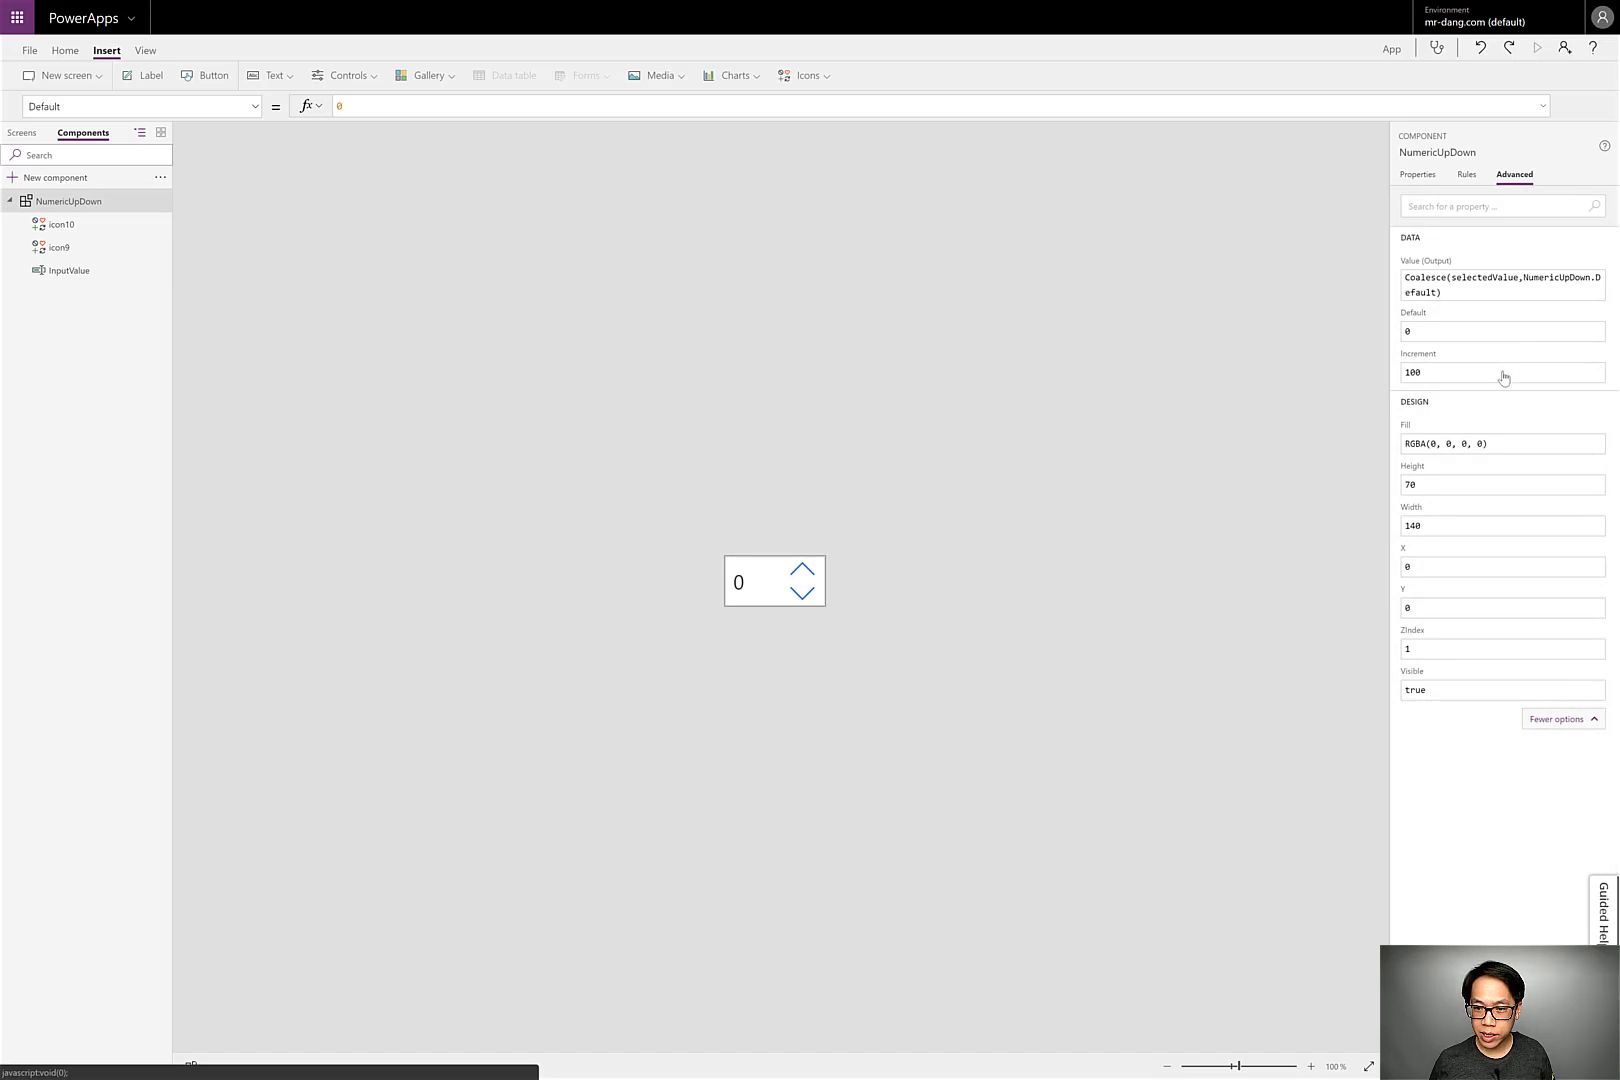
pyautogui.click(1503, 375)
pyautogui.hotkey('ctrl', 'a')
pyautogui.write('1')
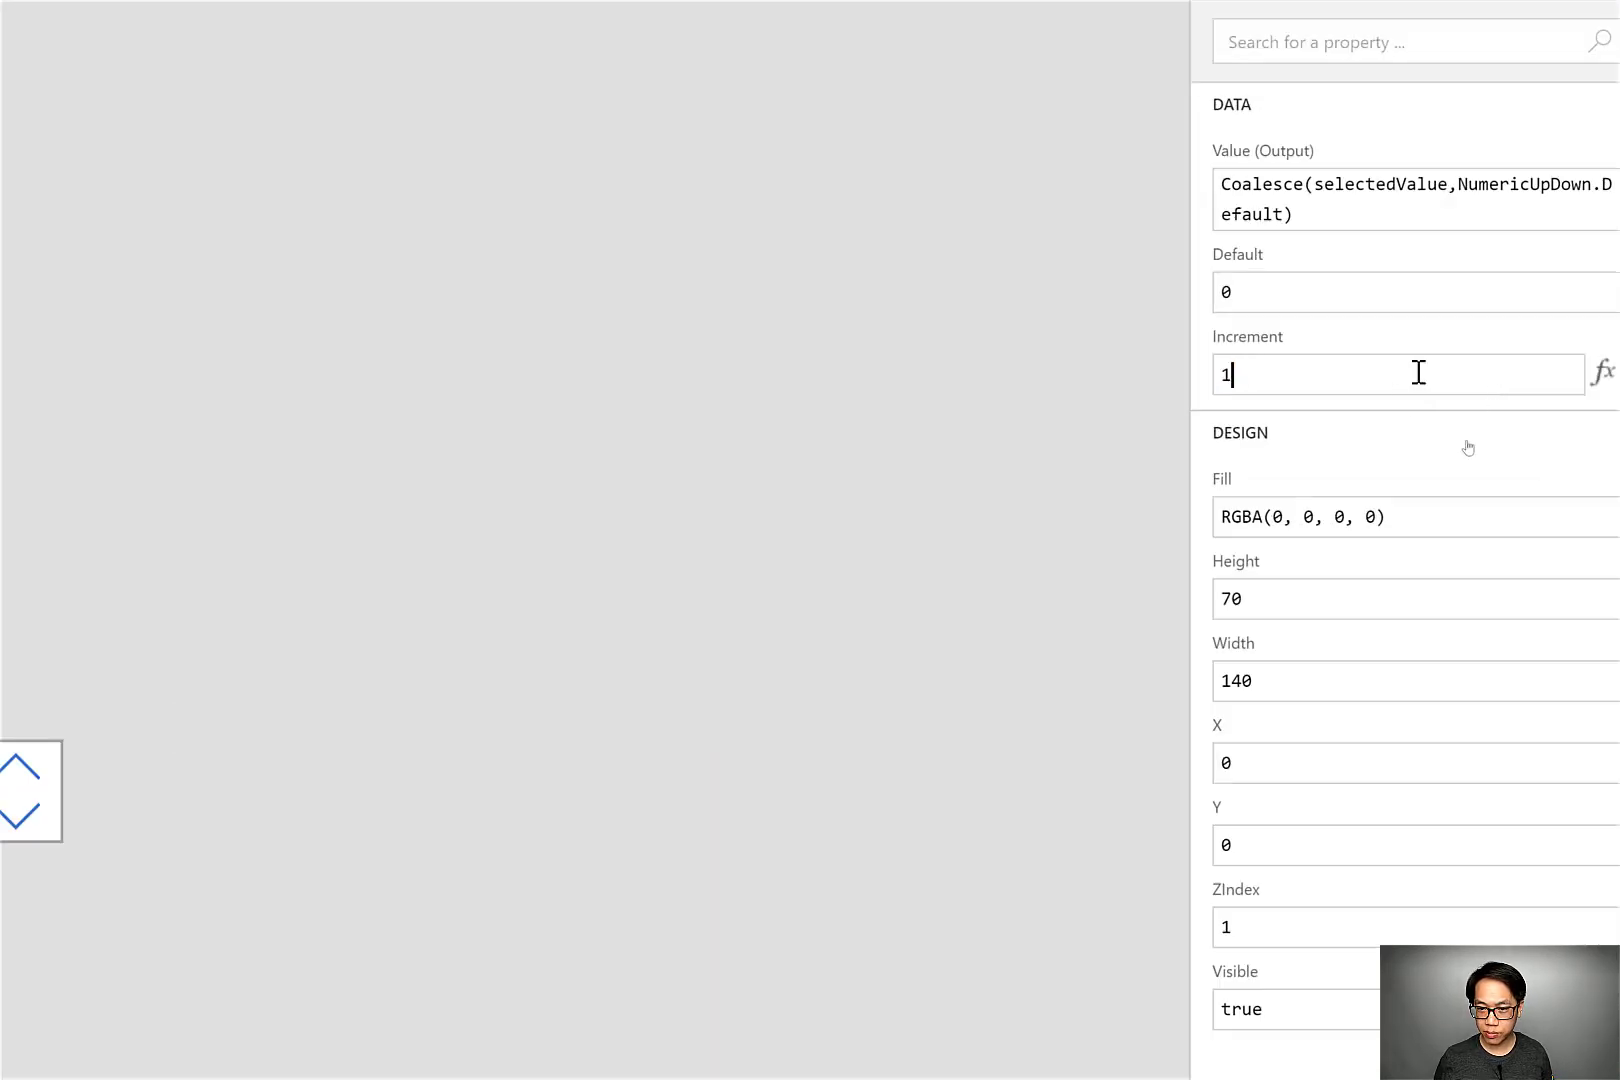
pyautogui.click(1375, 468)
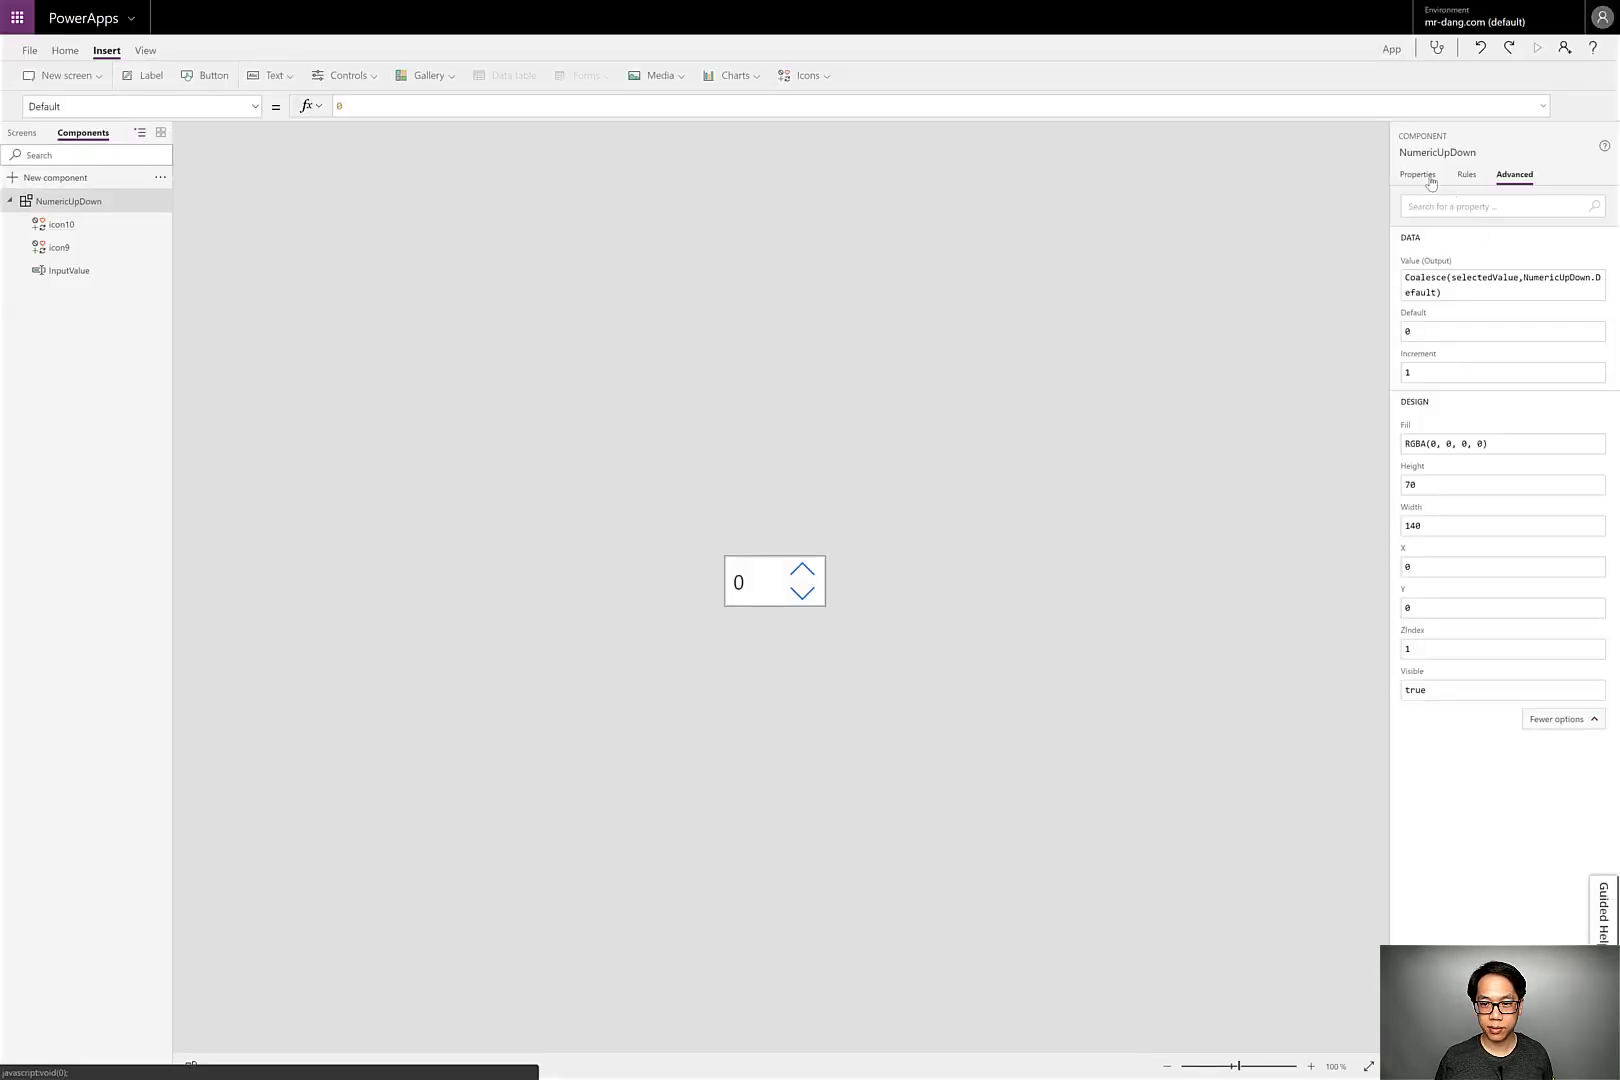
pyautogui.click(1420, 176)
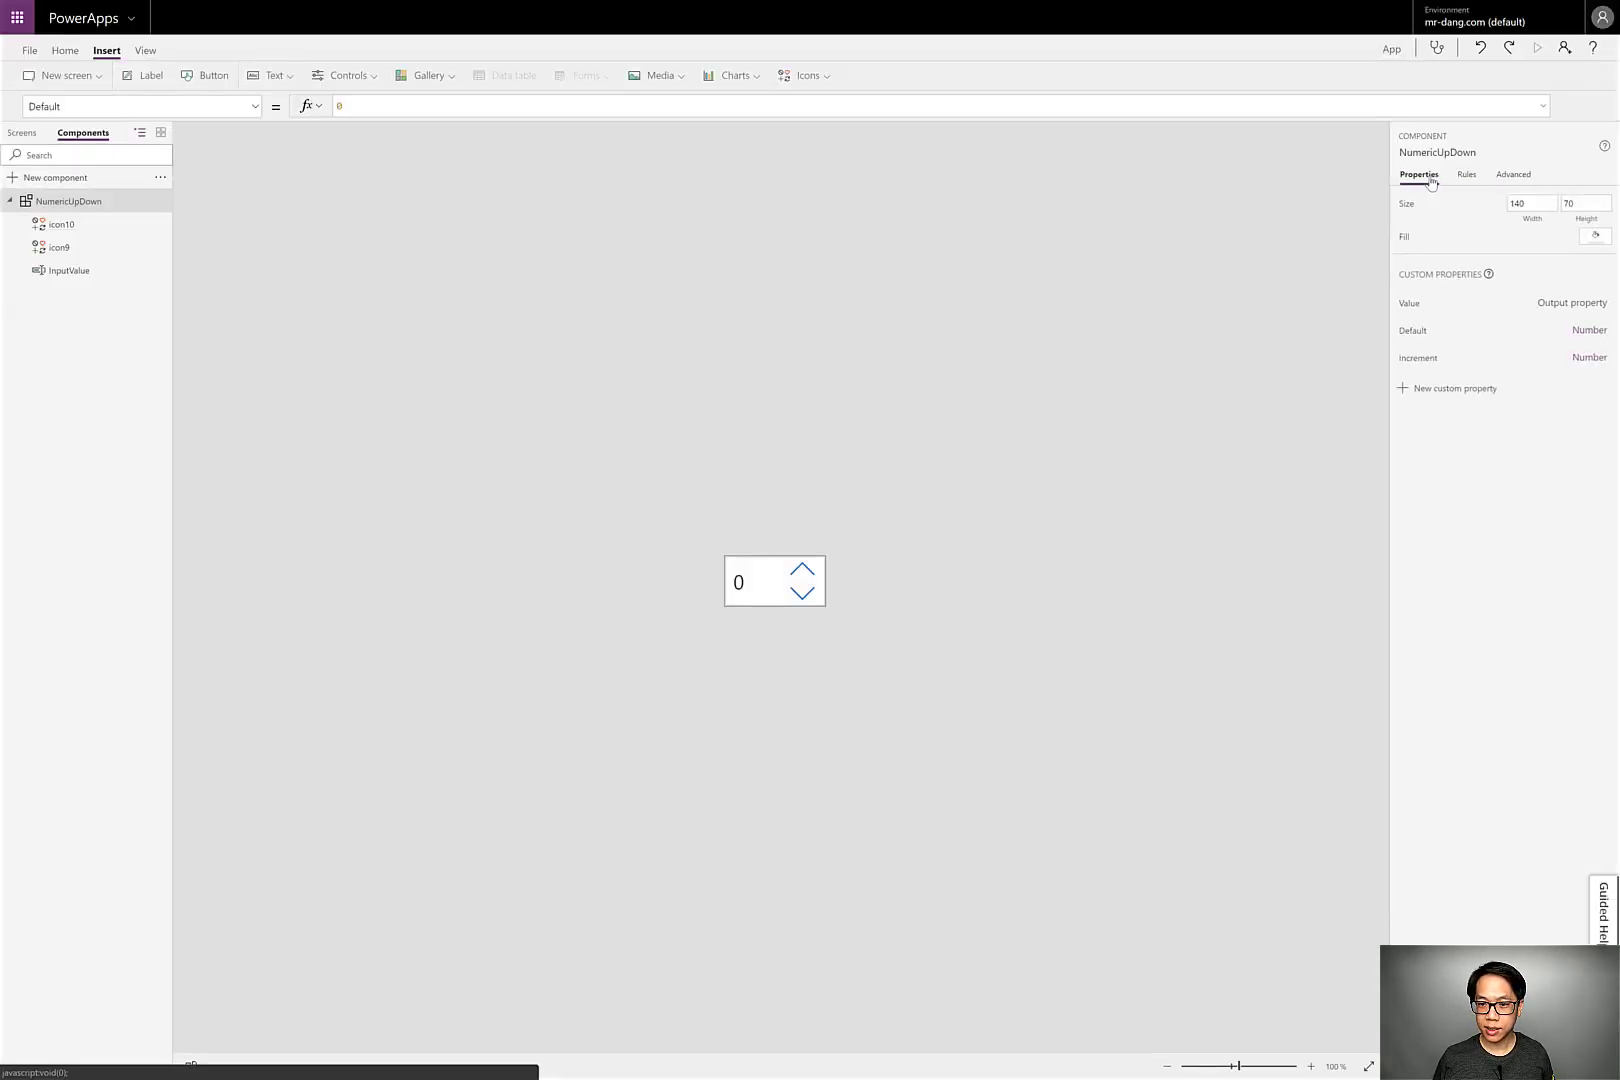
# Create a Number input property Min, described as 'The minimum value that is possible'.
pyautogui.click(1457, 387)
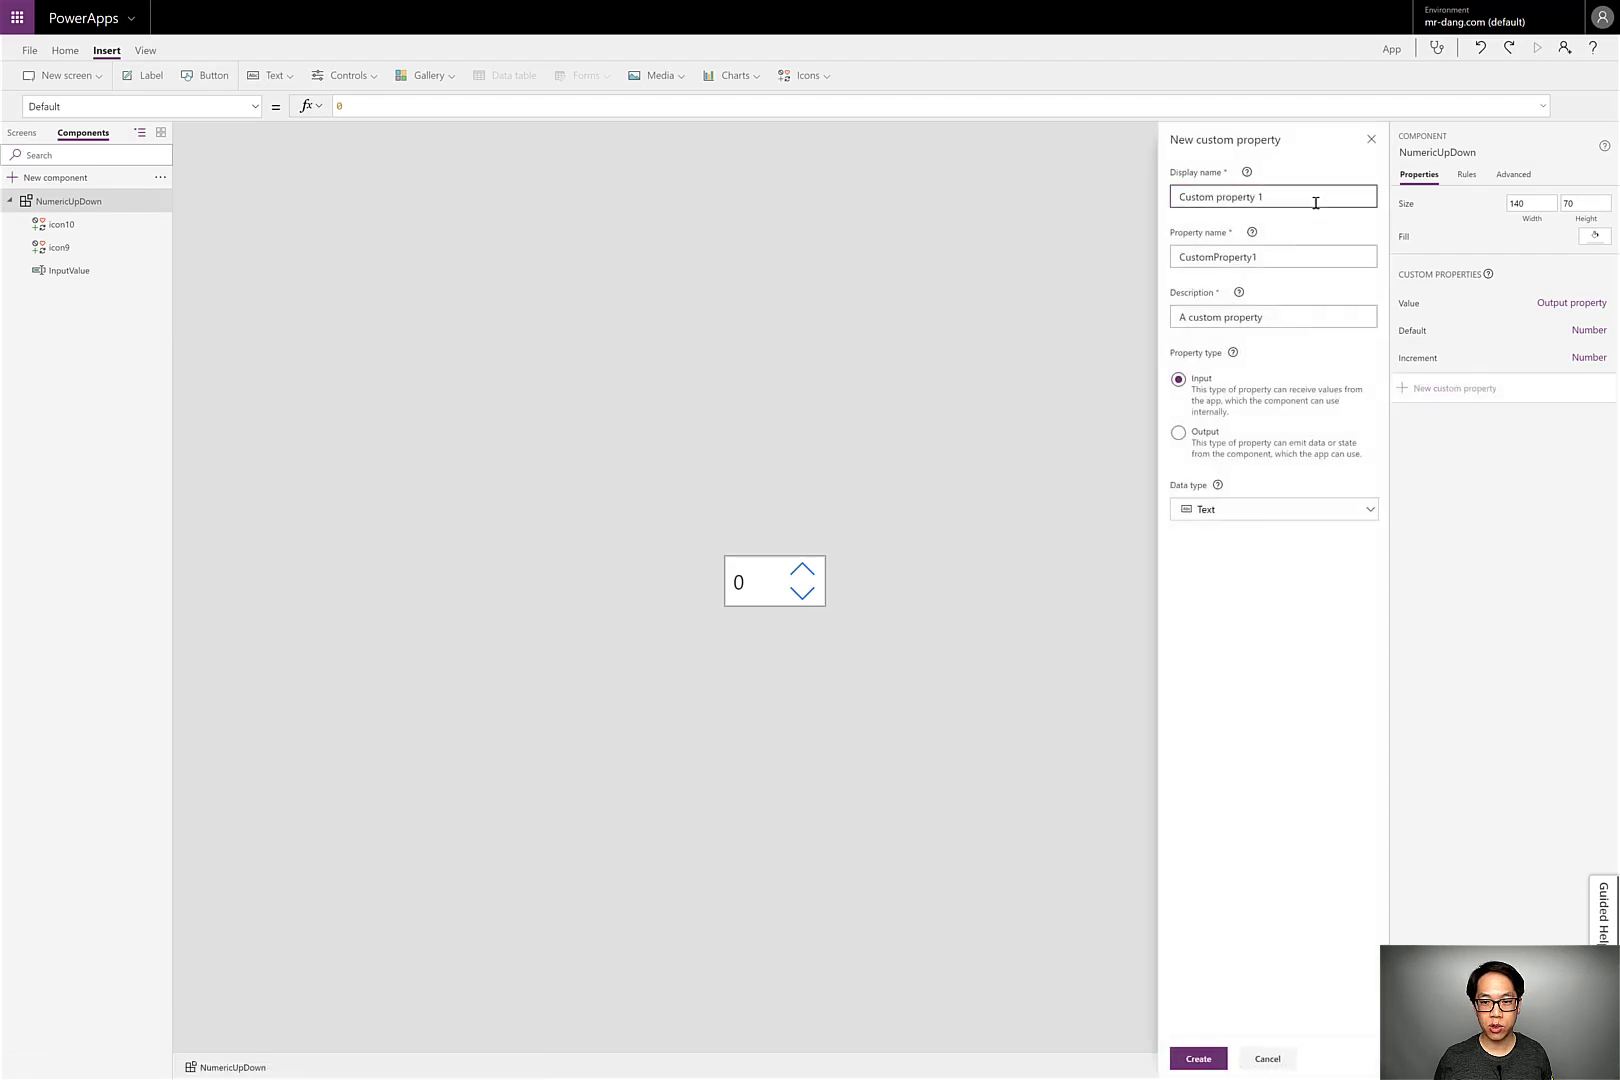
pyautogui.hotkey('ctrl', 'a')
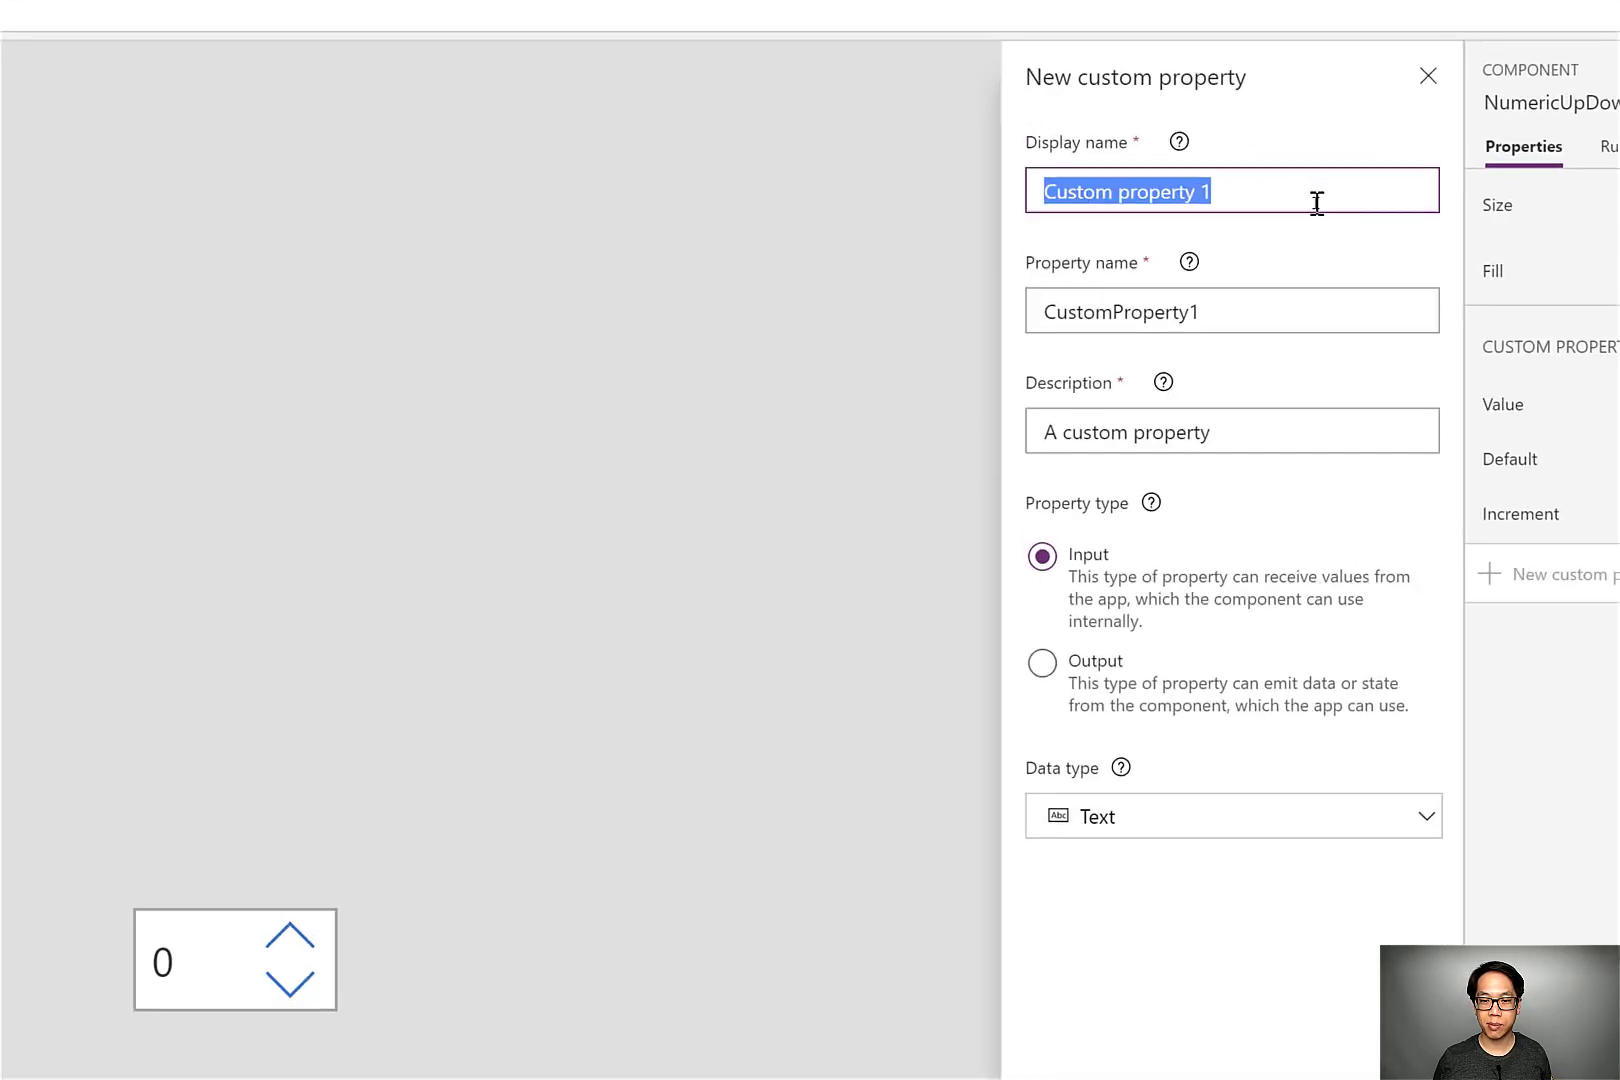
pyautogui.write('Min')
pyautogui.press('Tab')
pyautogui.write('Min')
pyautogui.press('Tab')
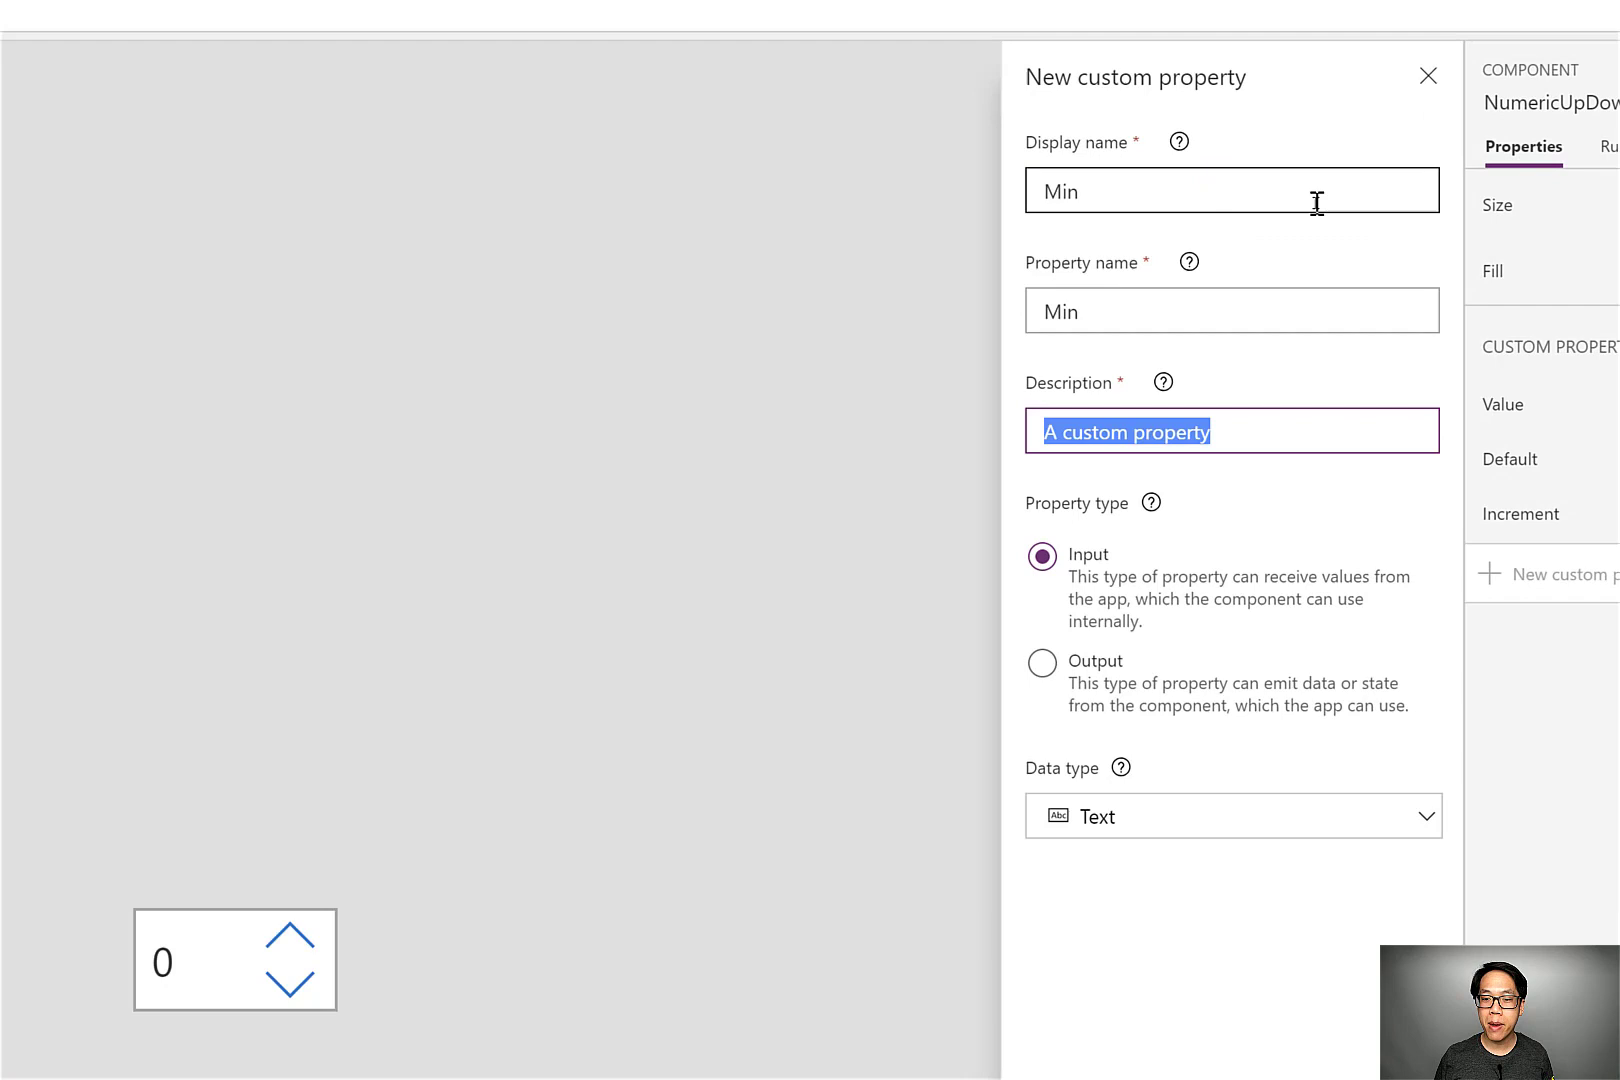
pyautogui.write('The minimum')
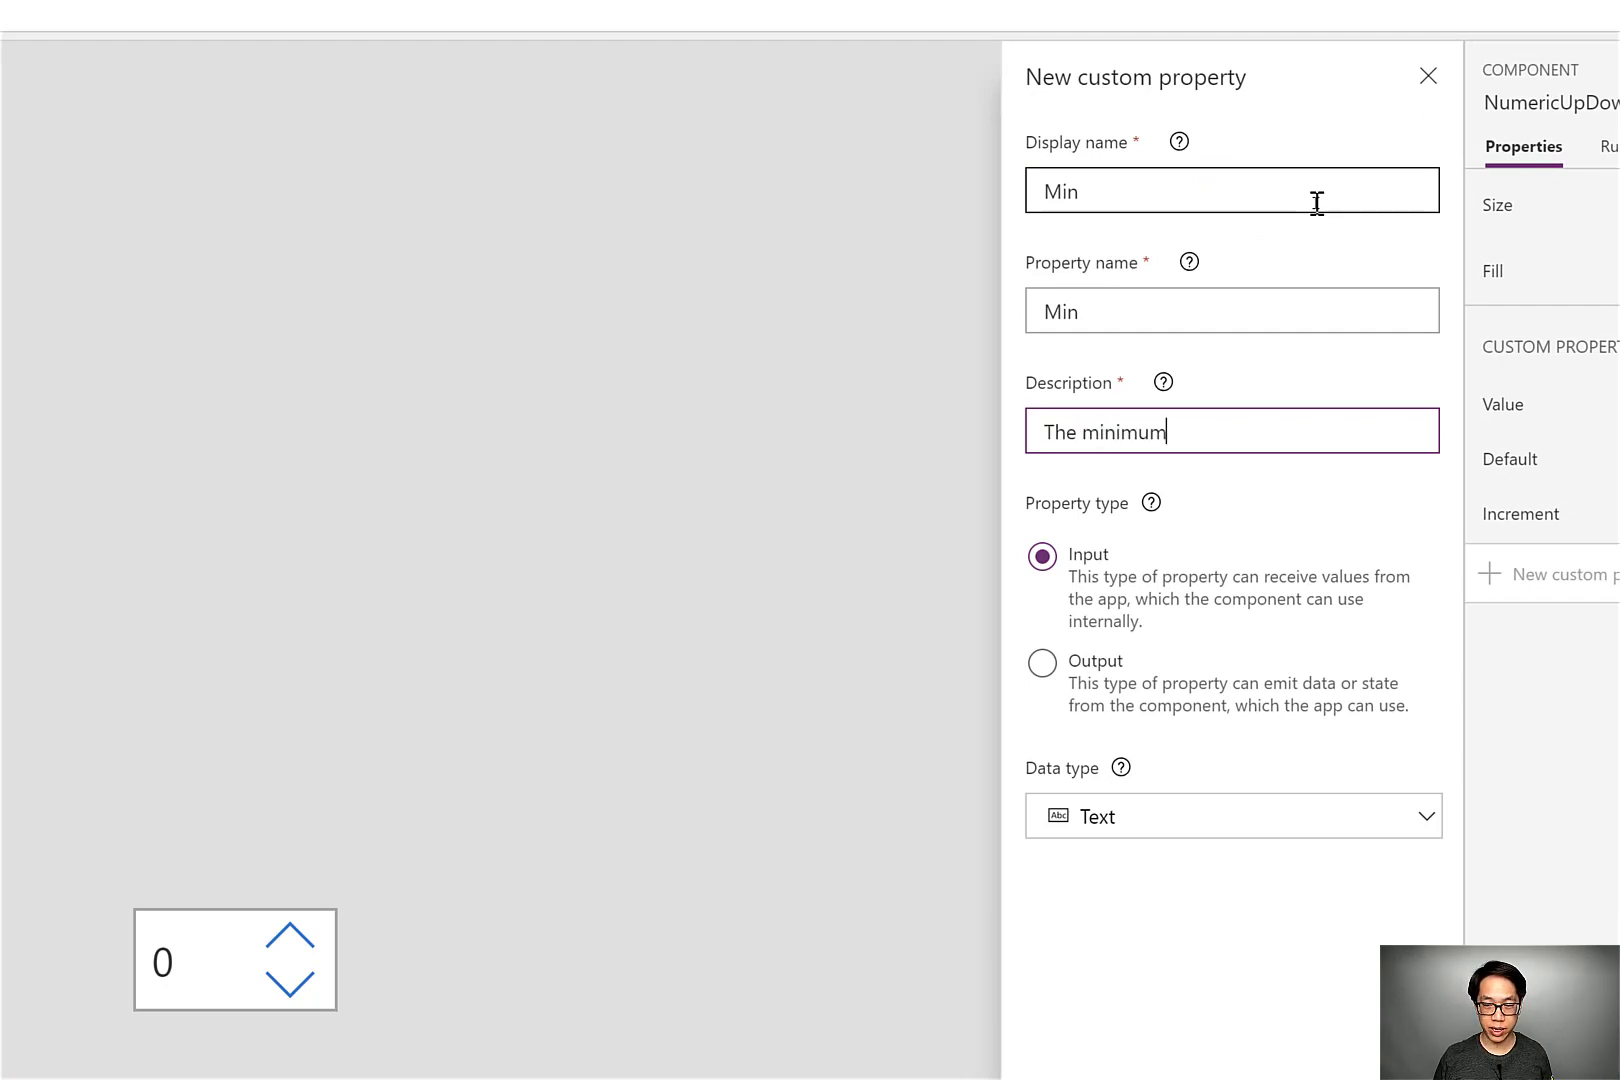
pyautogui.write(' amoun')
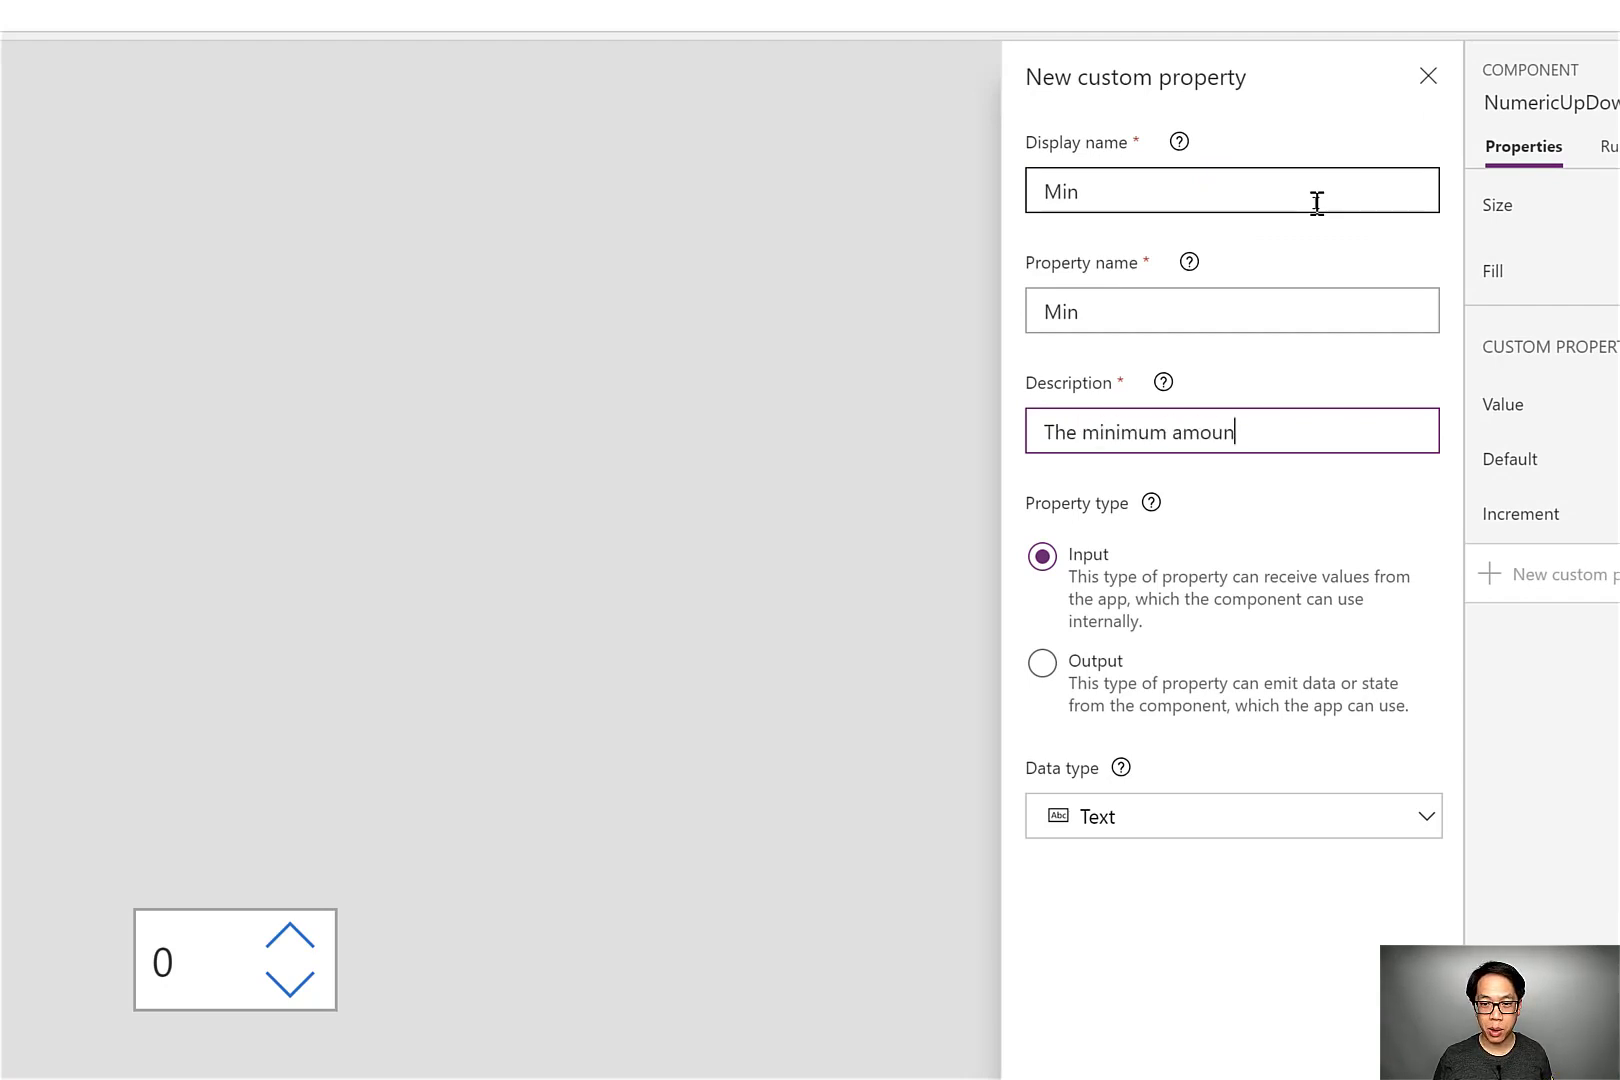
pyautogui.write('t that is possible')
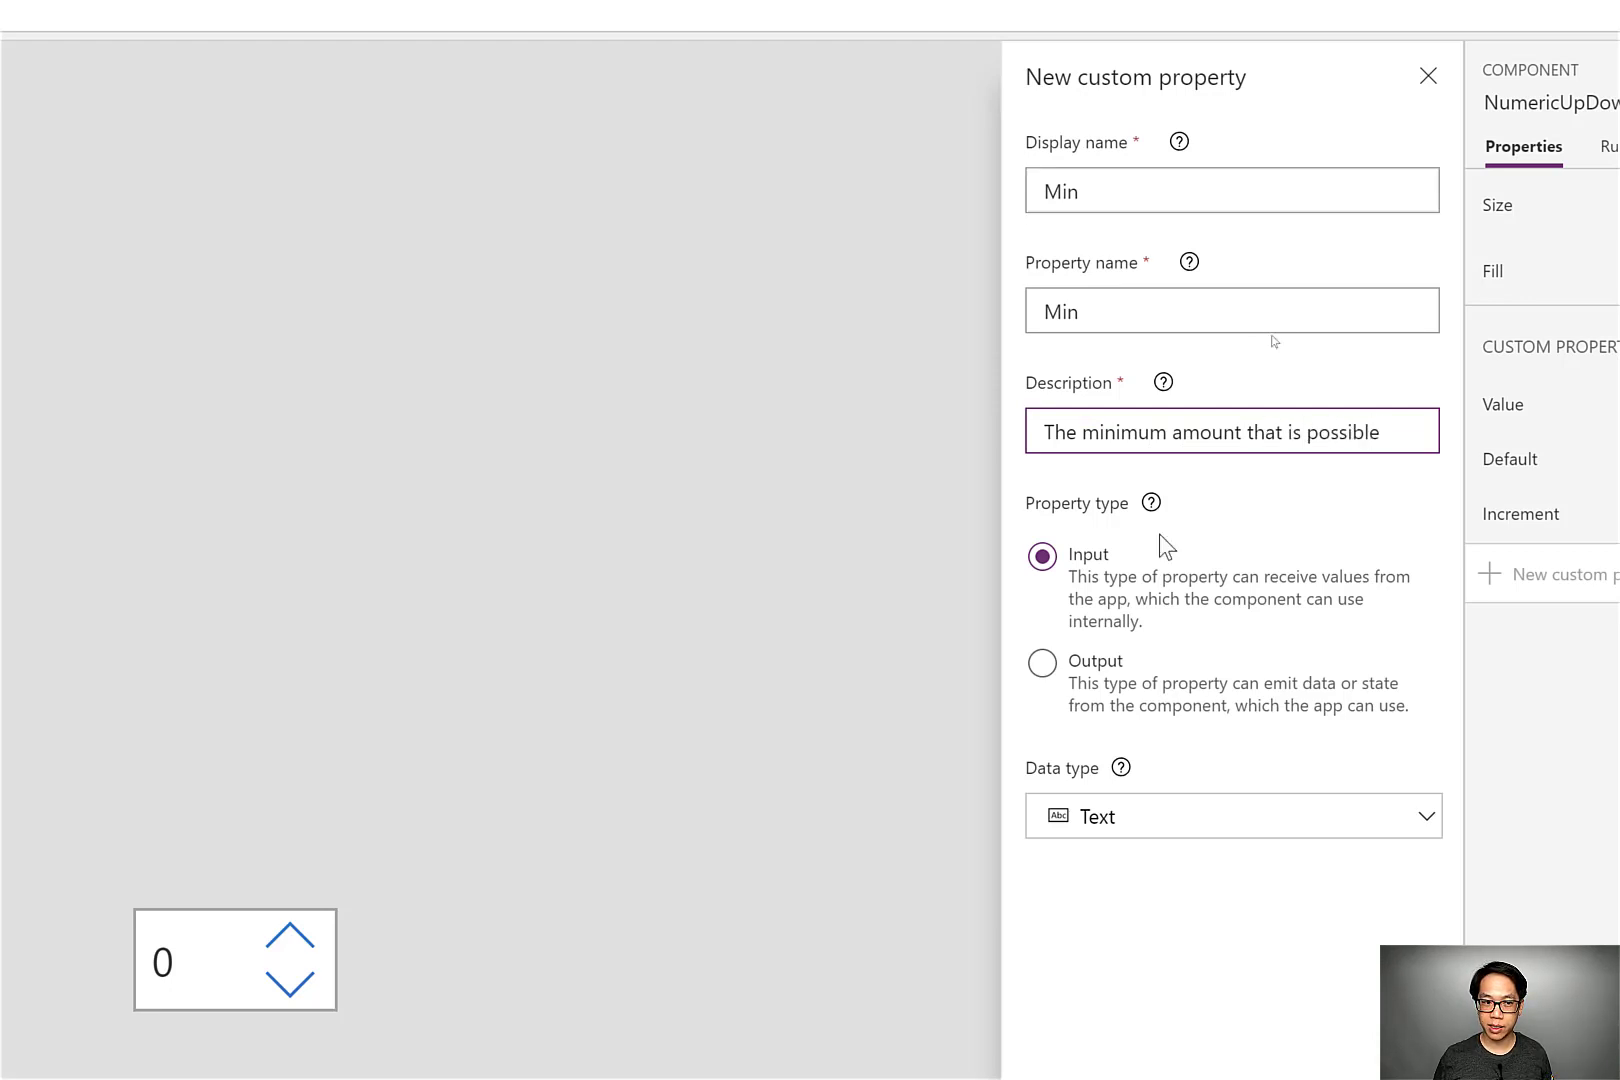
pyautogui.hotkey('ctrl', 'z')
pyautogui.hotkey('ctrl', 'z')
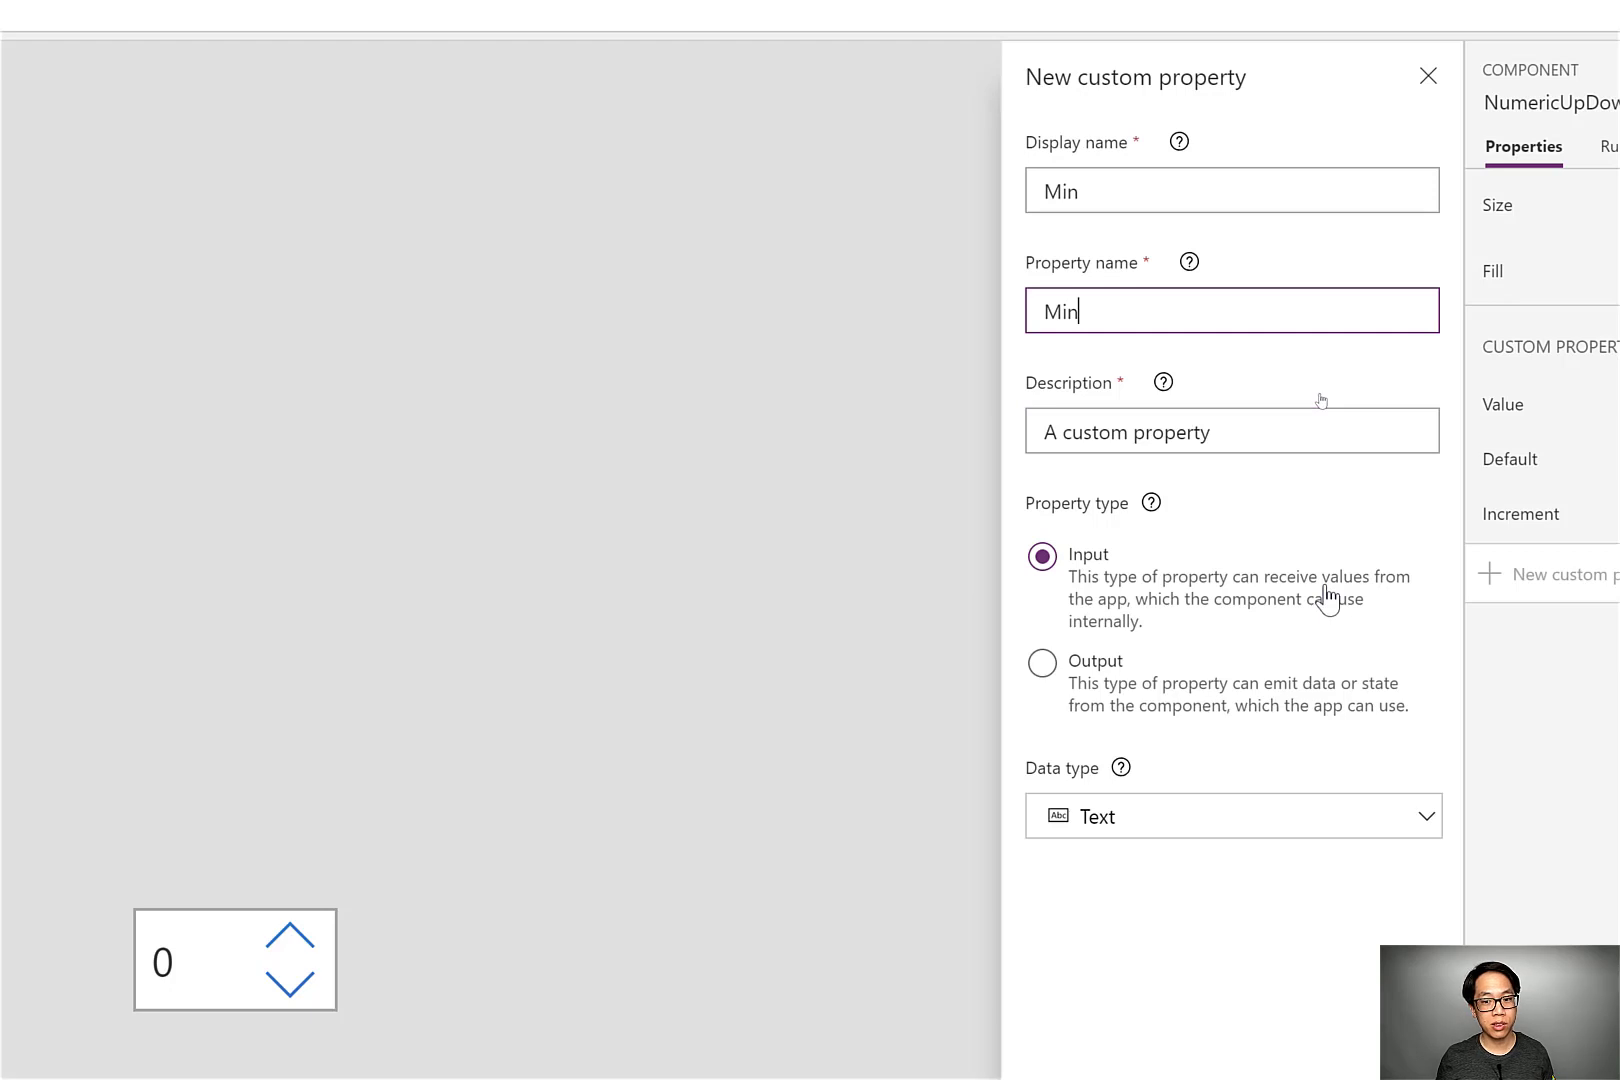
pyautogui.press('Tab')
pyautogui.press('Tab')
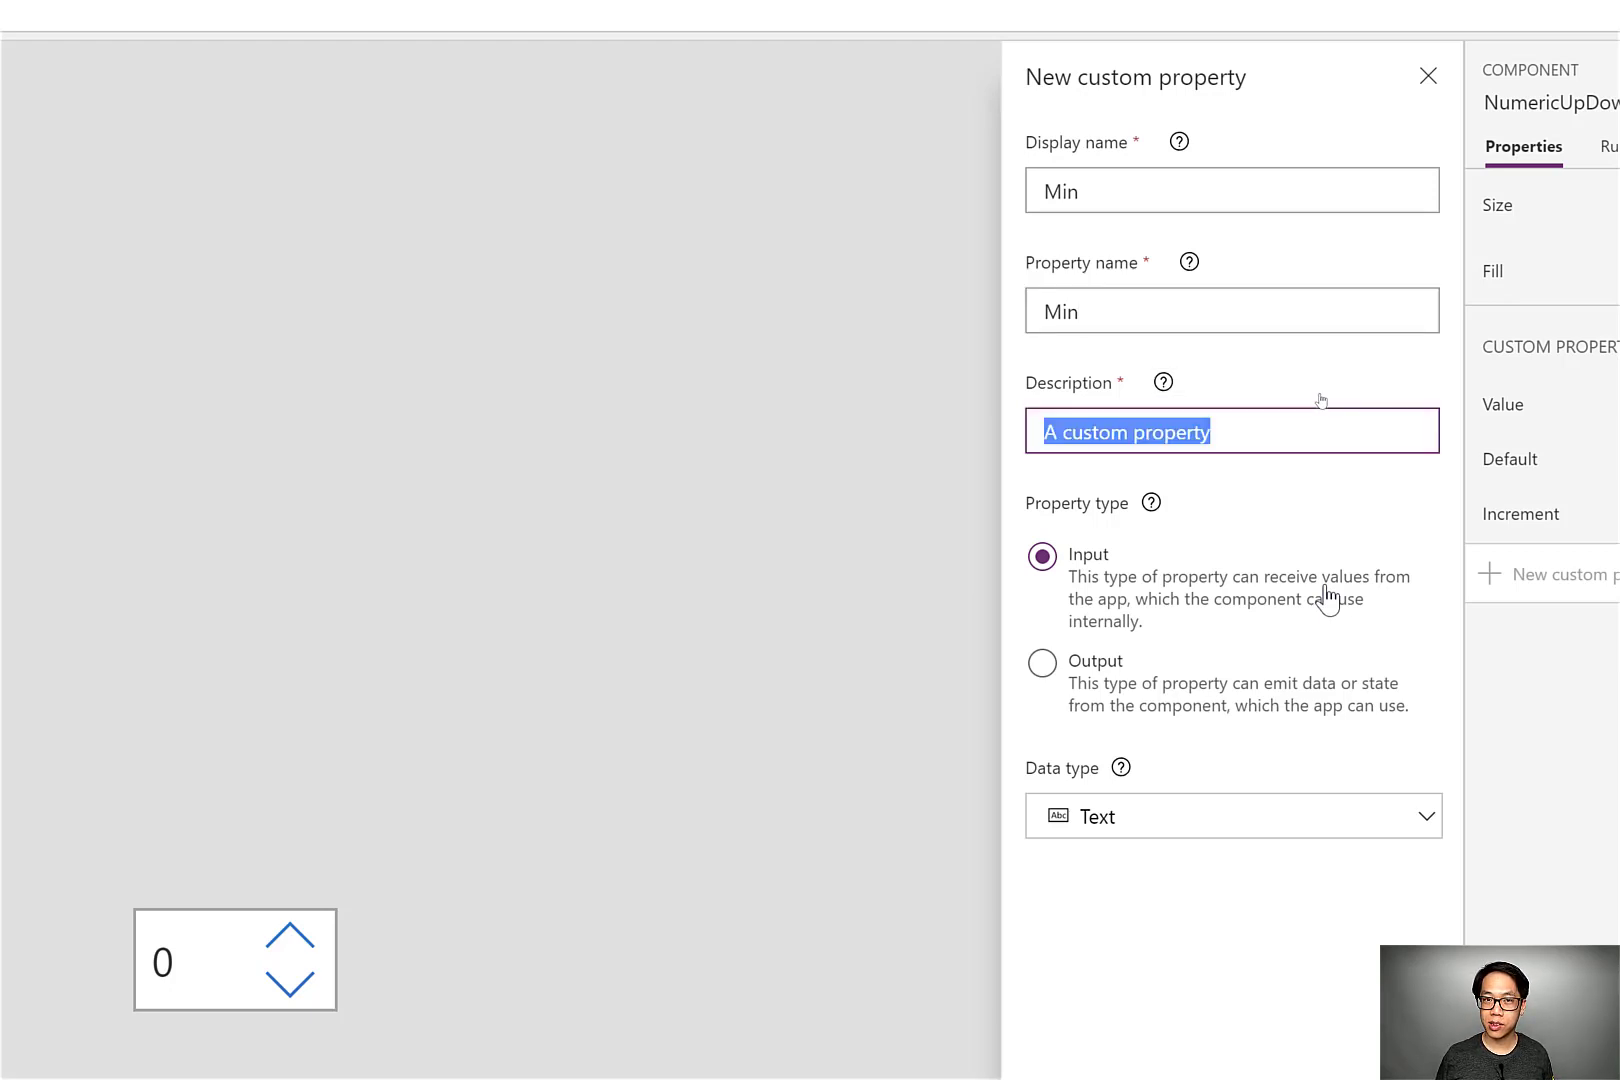
pyautogui.write('The mini')
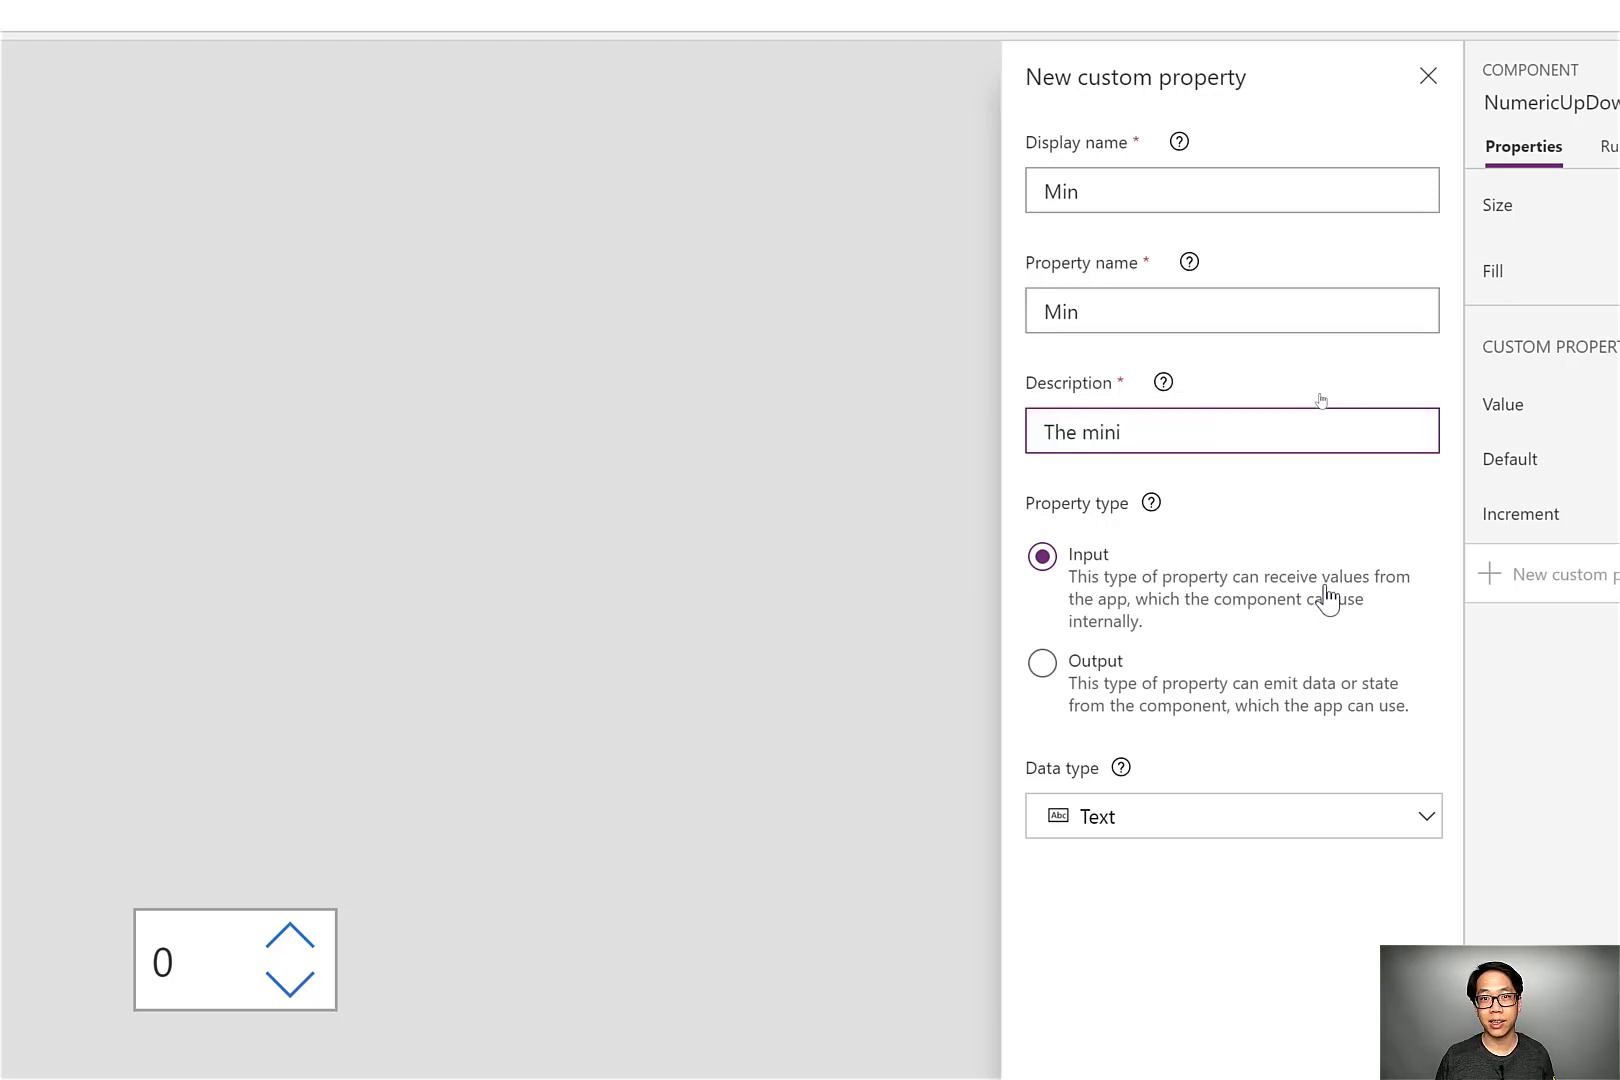
pyautogui.write('mum value that is')
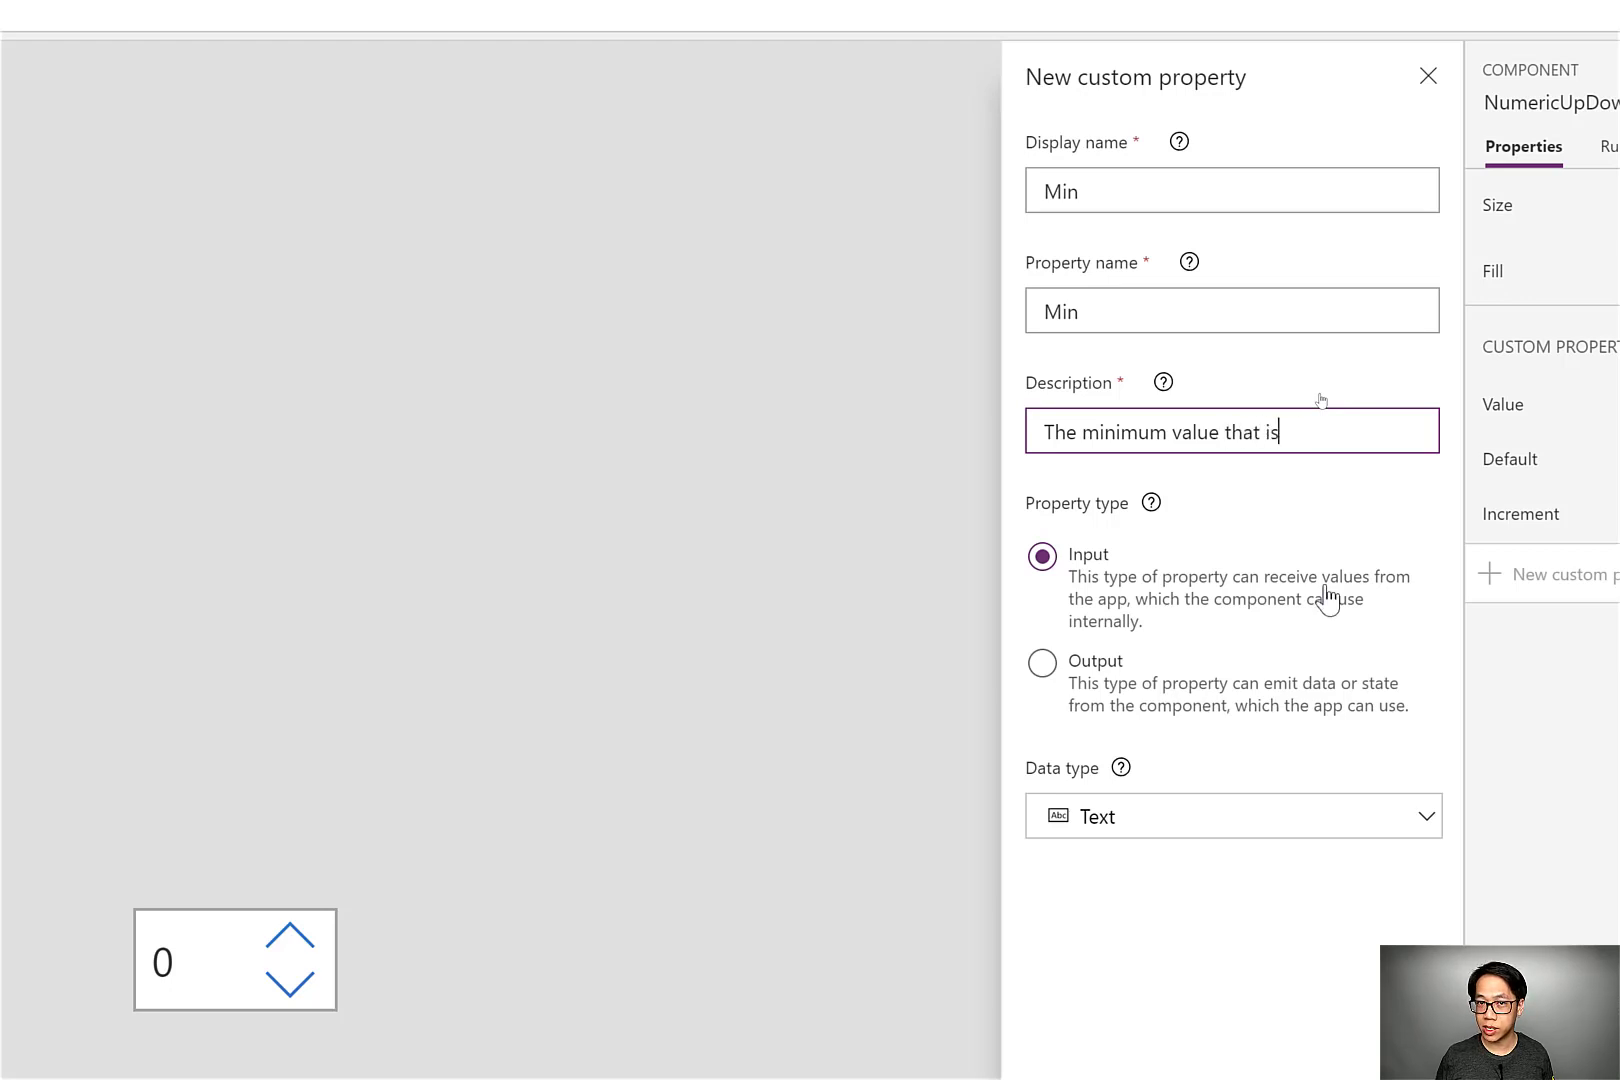
pyautogui.write(' possible')
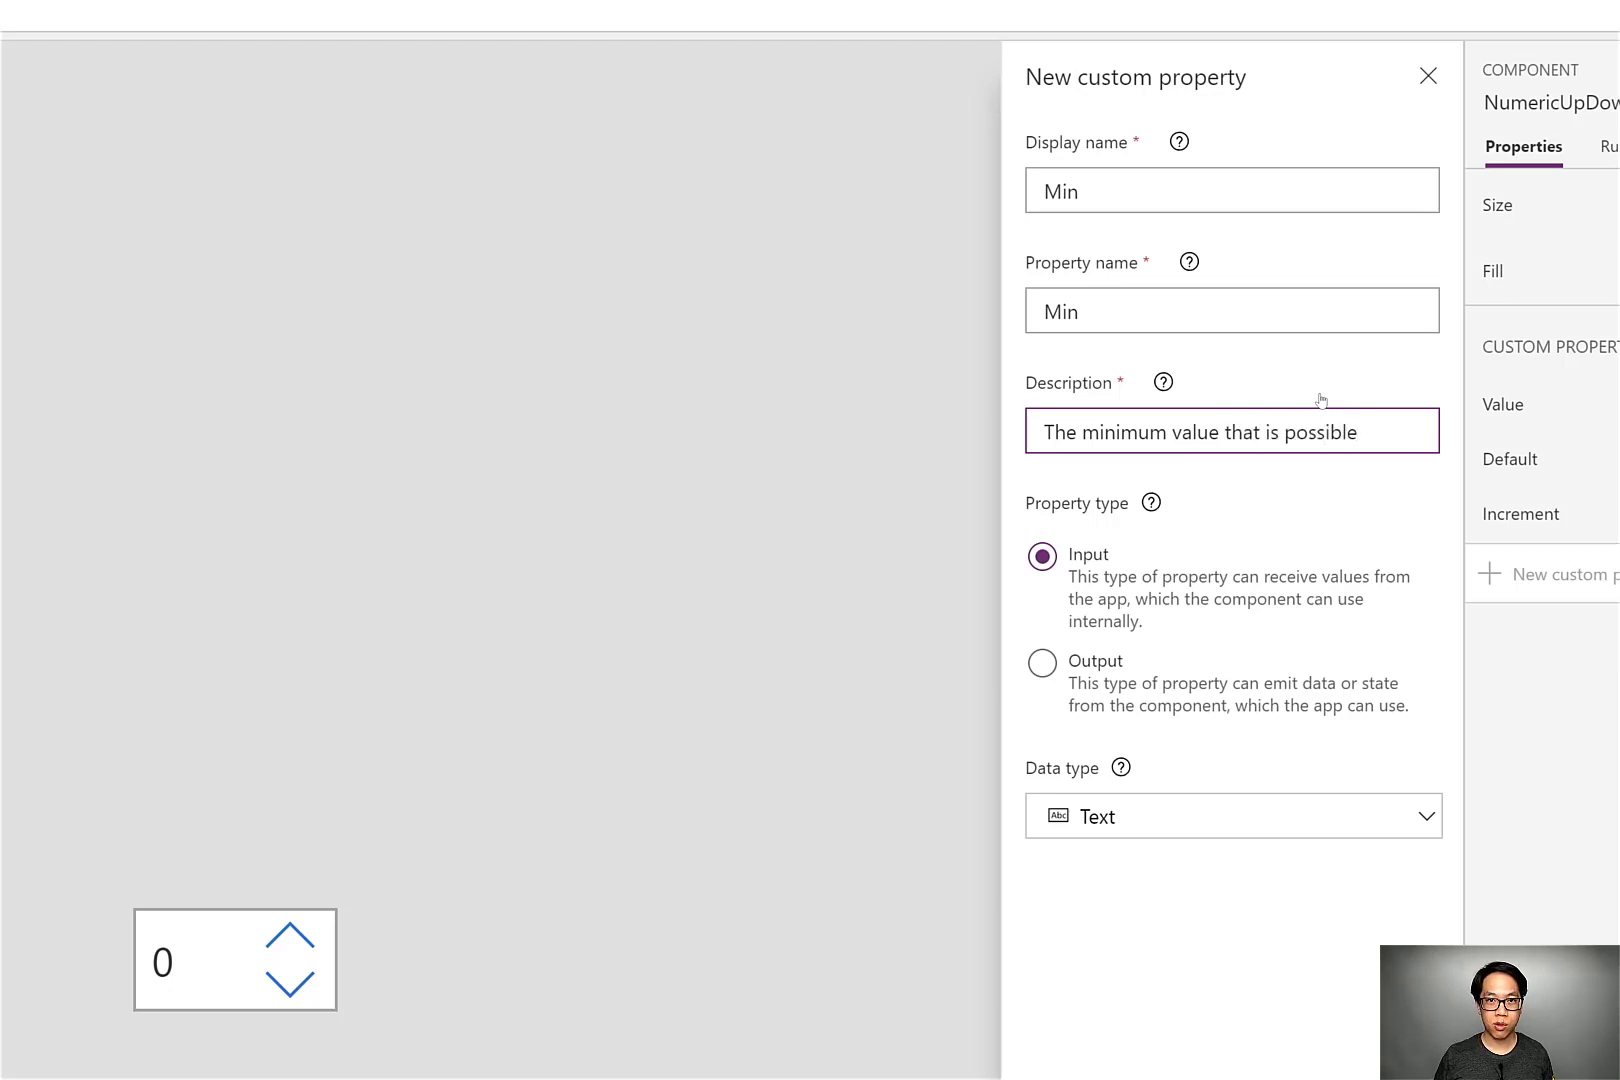
pyautogui.click(1232, 818)
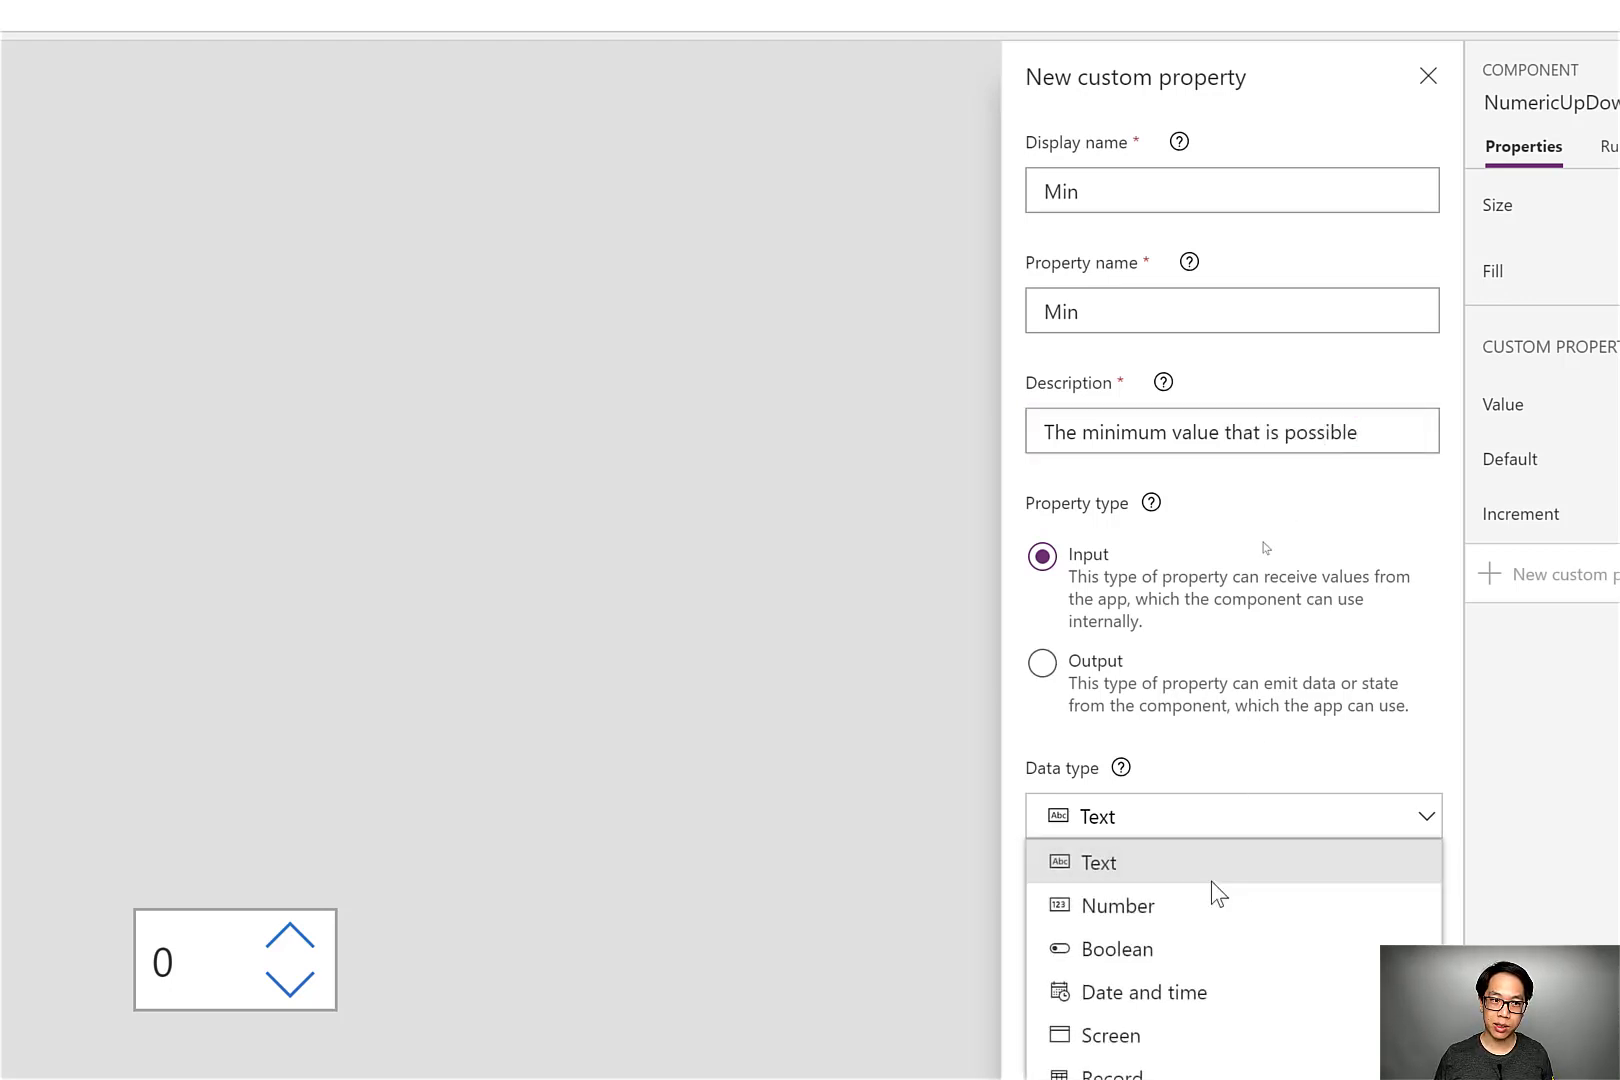
pyautogui.click(1214, 900)
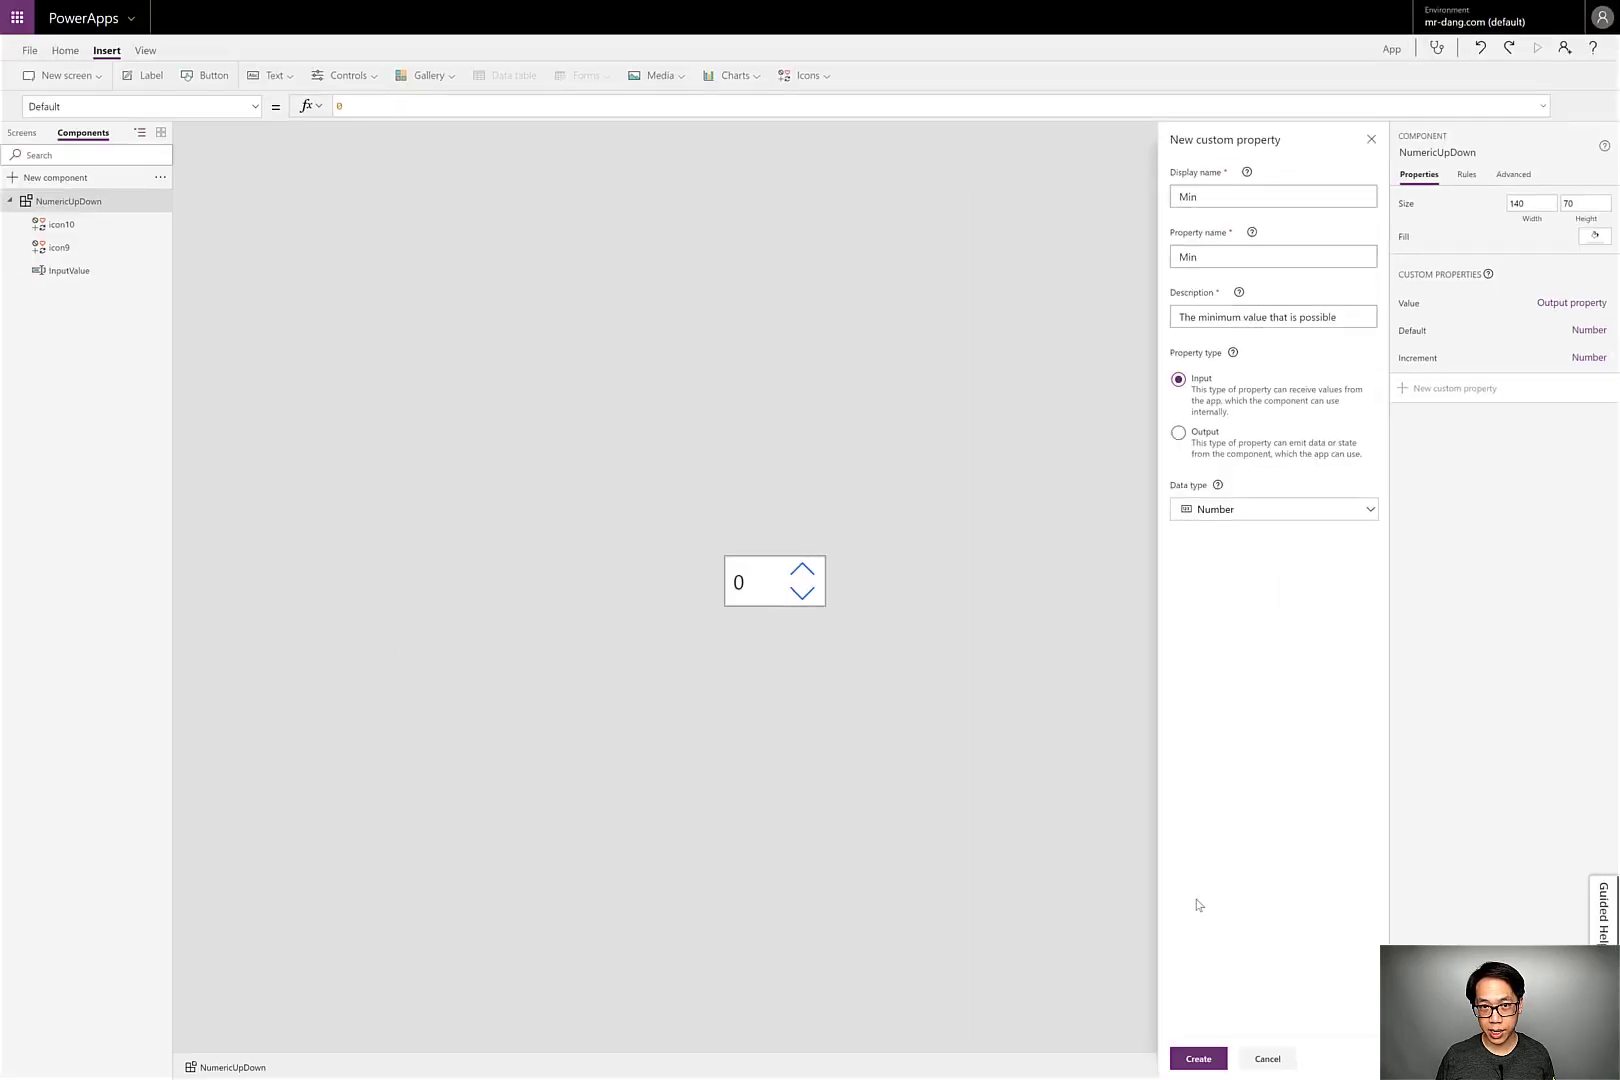
pyautogui.click(1198, 1058)
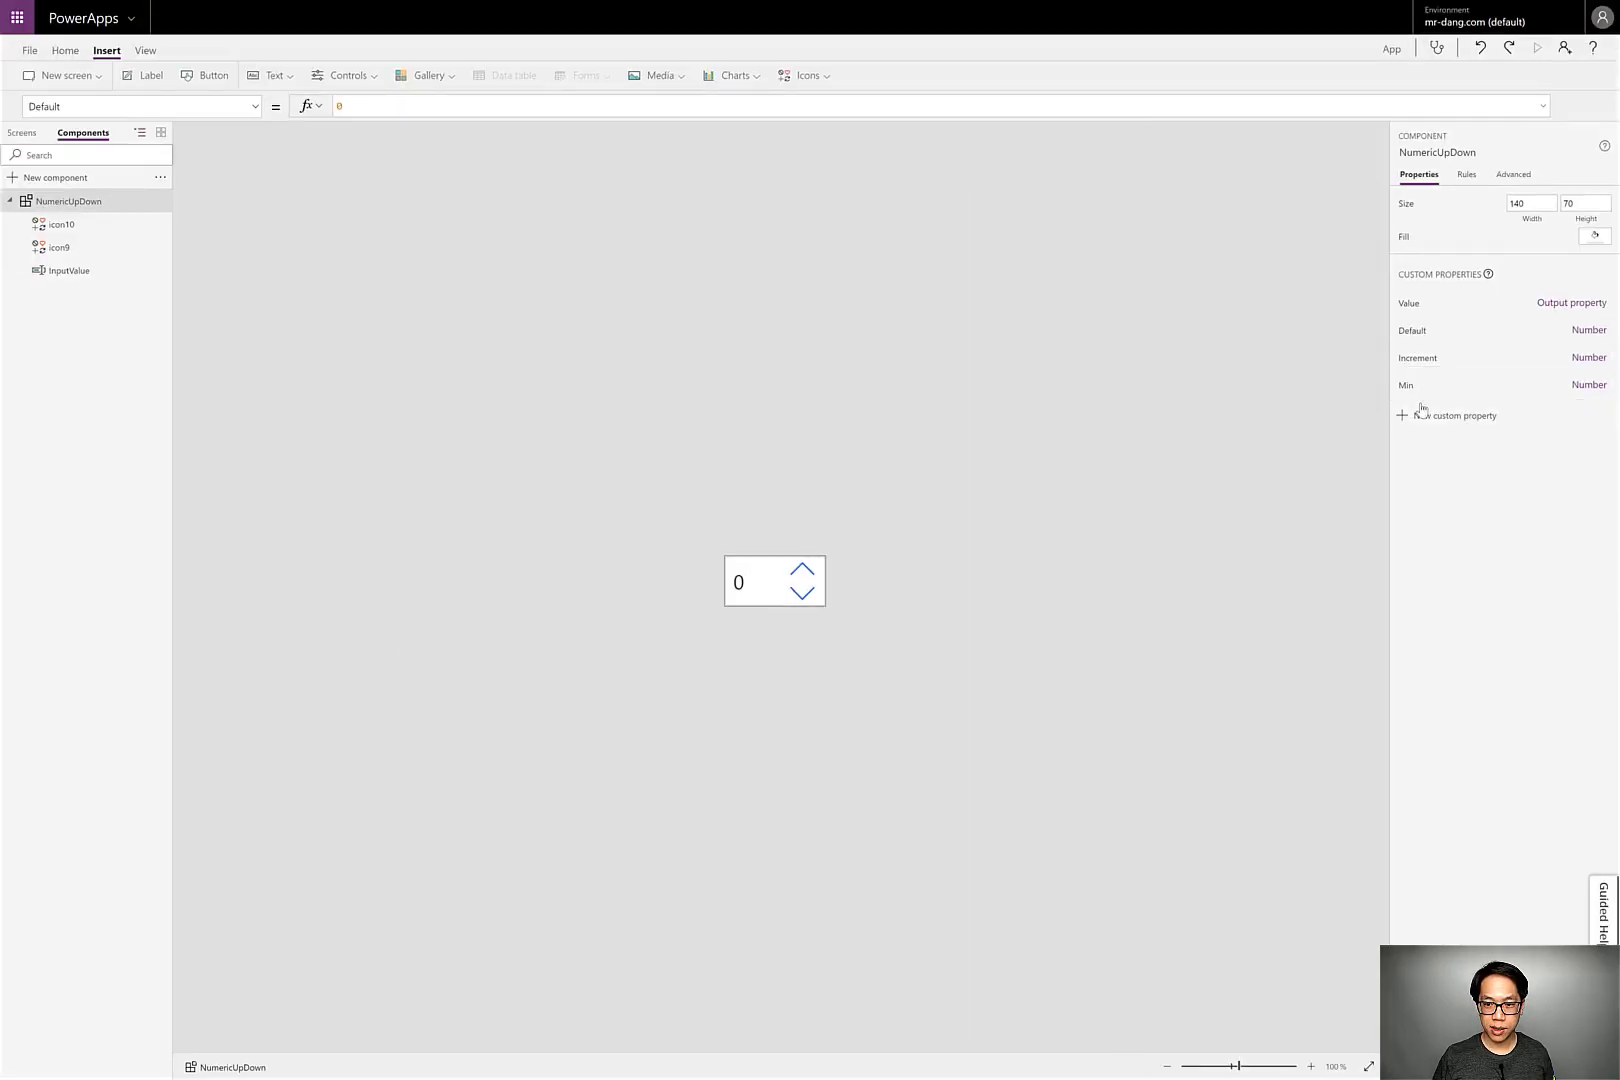
# Create a Number input property Max, described as 'The maximum value that is possible'.
pyautogui.click(1421, 416)
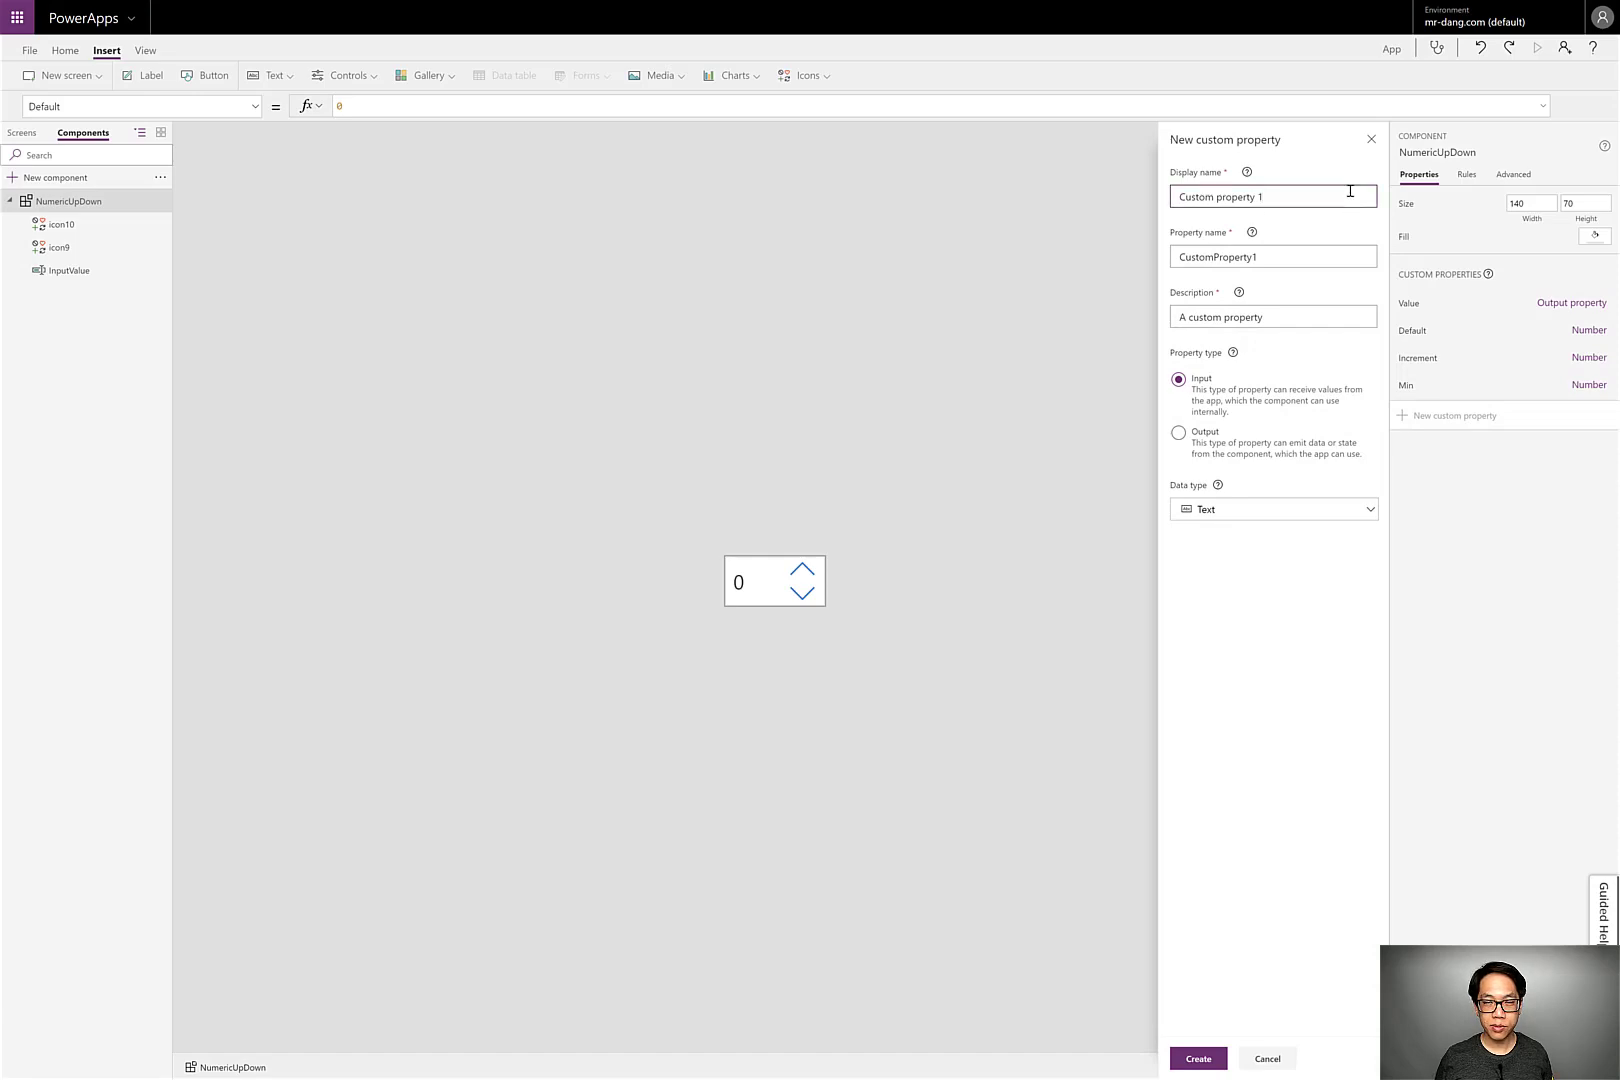
pyautogui.tripleClick(1350, 191)
pyautogui.write('Max')
pyautogui.press('Tab')
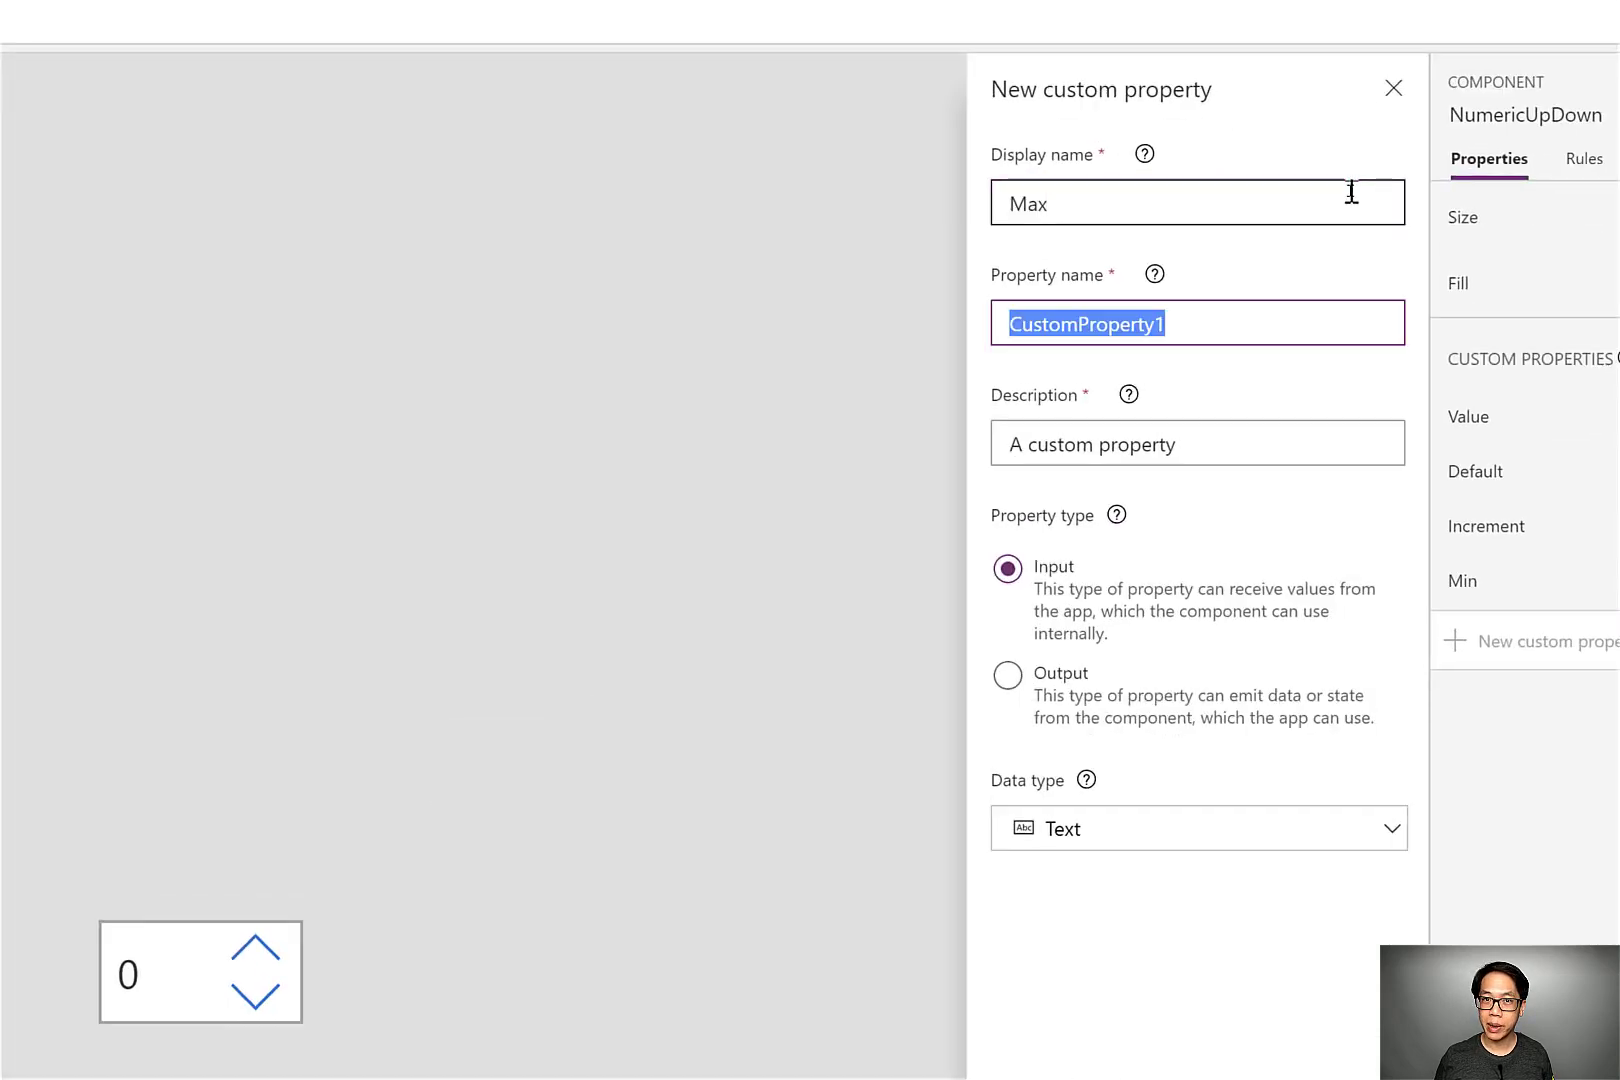
pyautogui.write('Max')
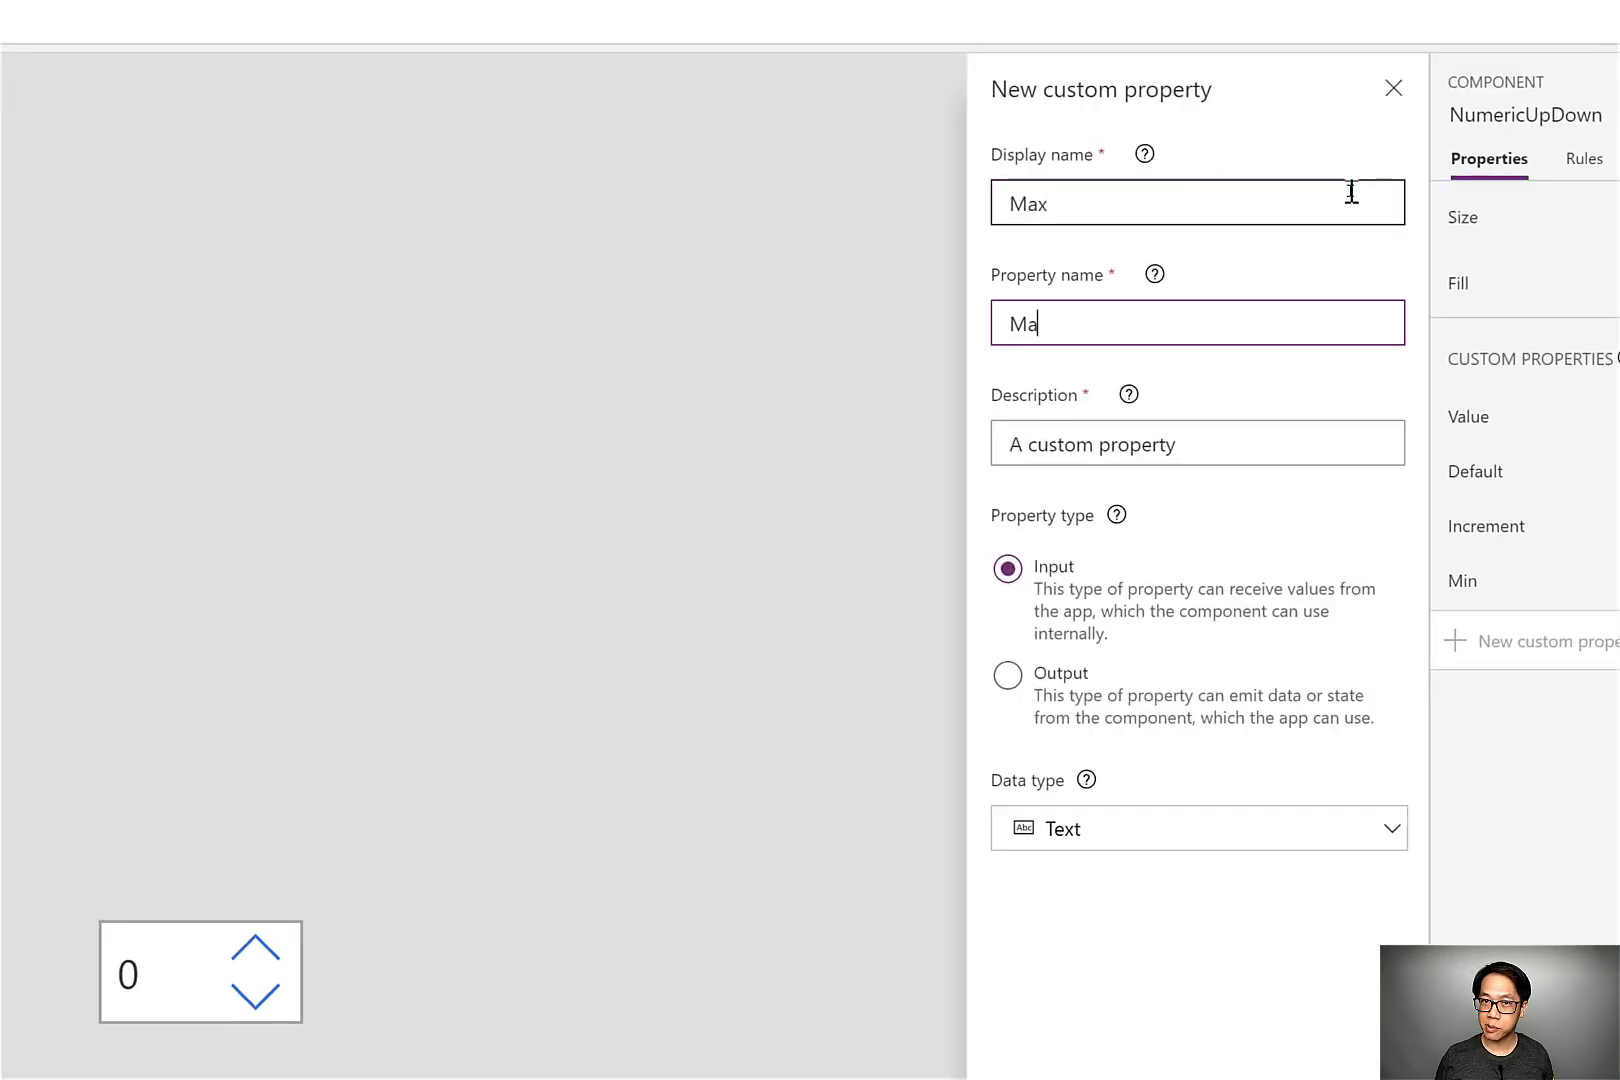
pyautogui.press('Tab')
pyautogui.write('The ma')
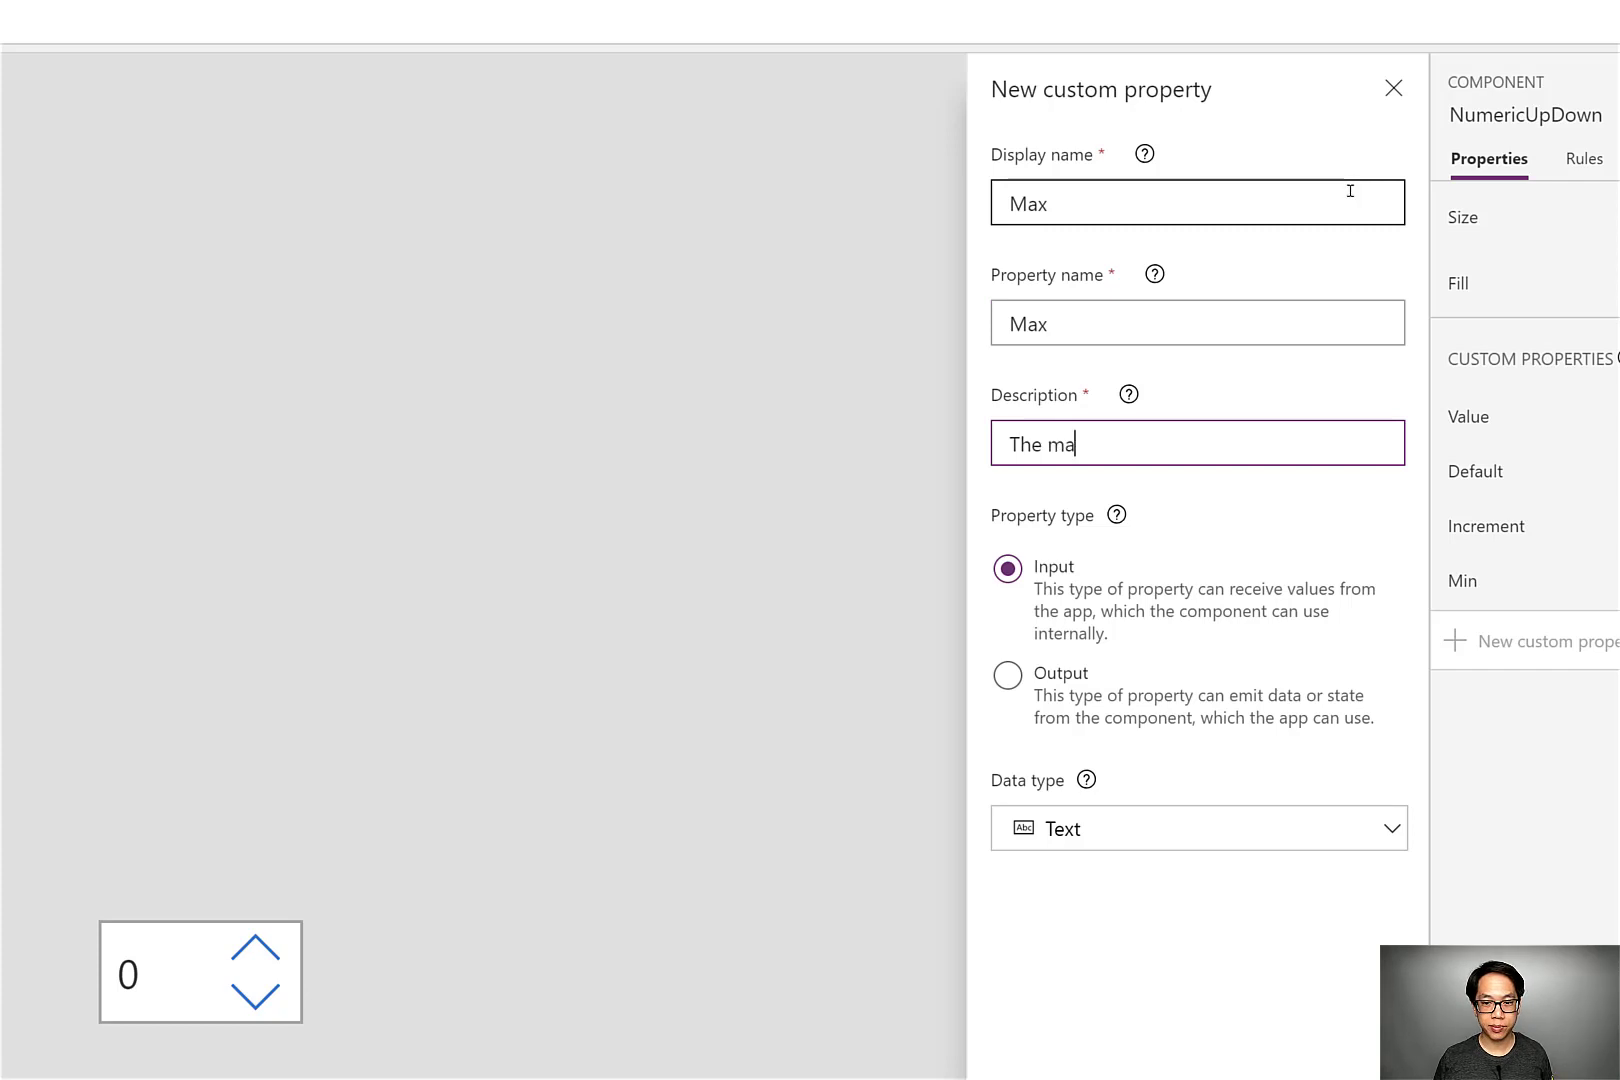
pyautogui.write('ximum value that is pos')
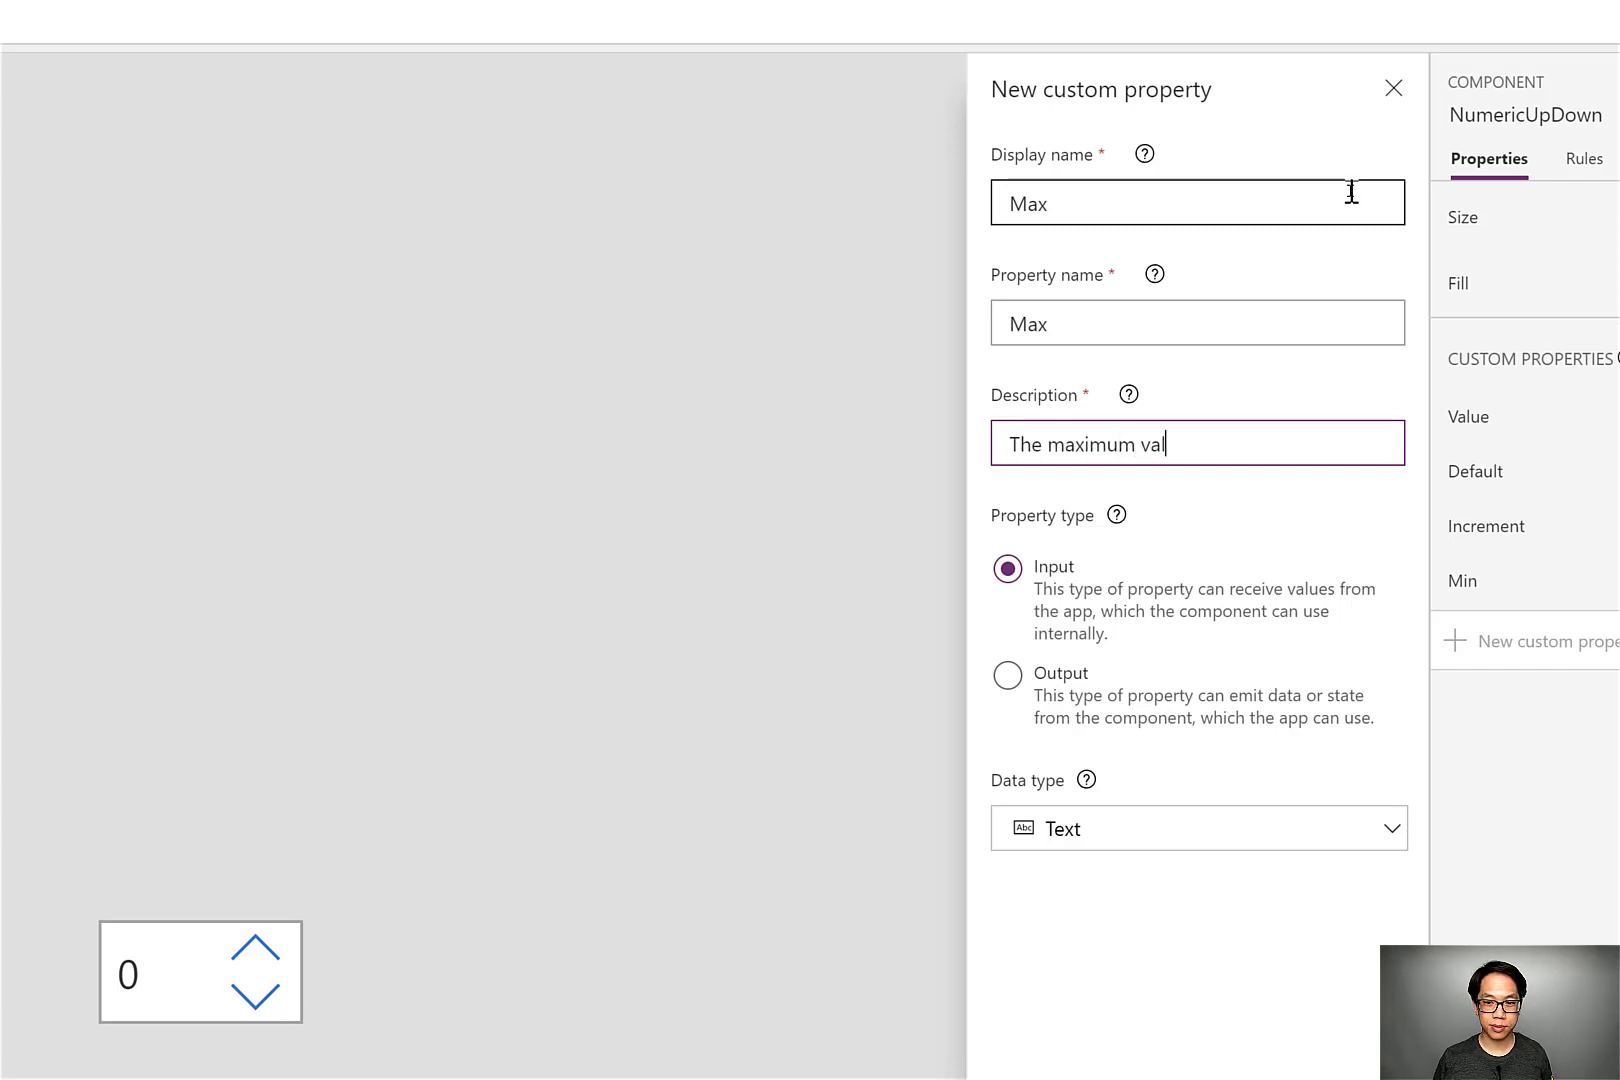
pyautogui.write('sible')
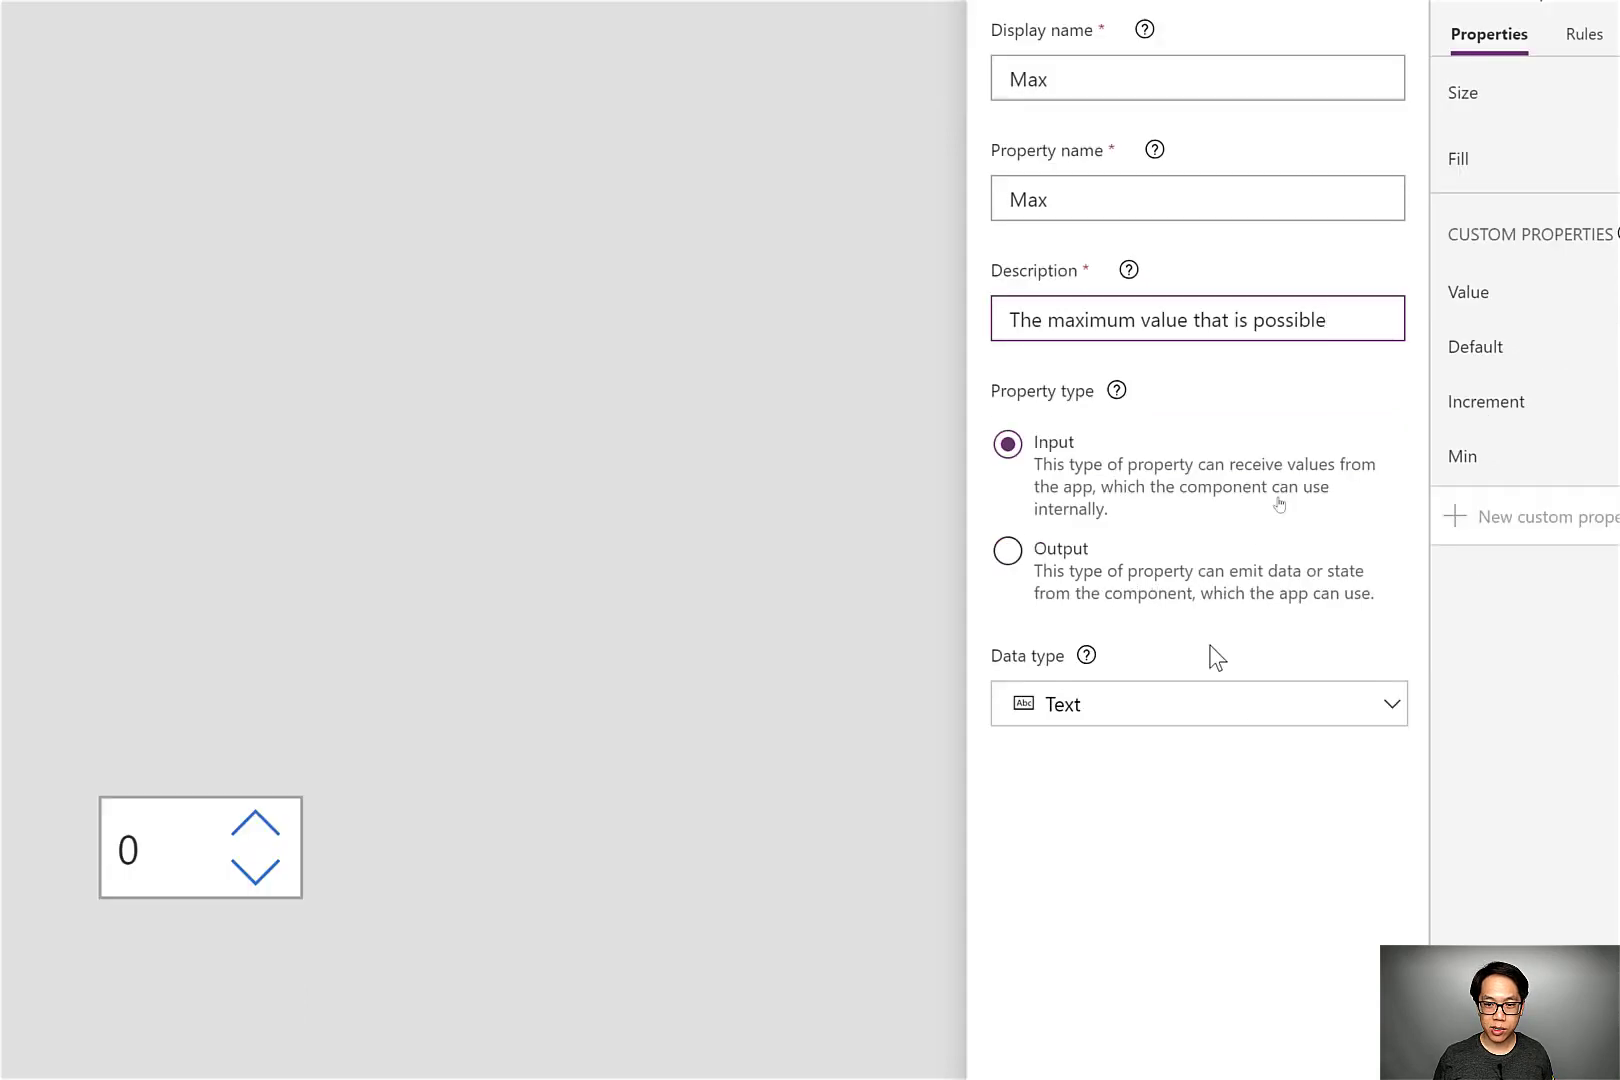
pyautogui.click(1208, 702)
pyautogui.click(1096, 807)
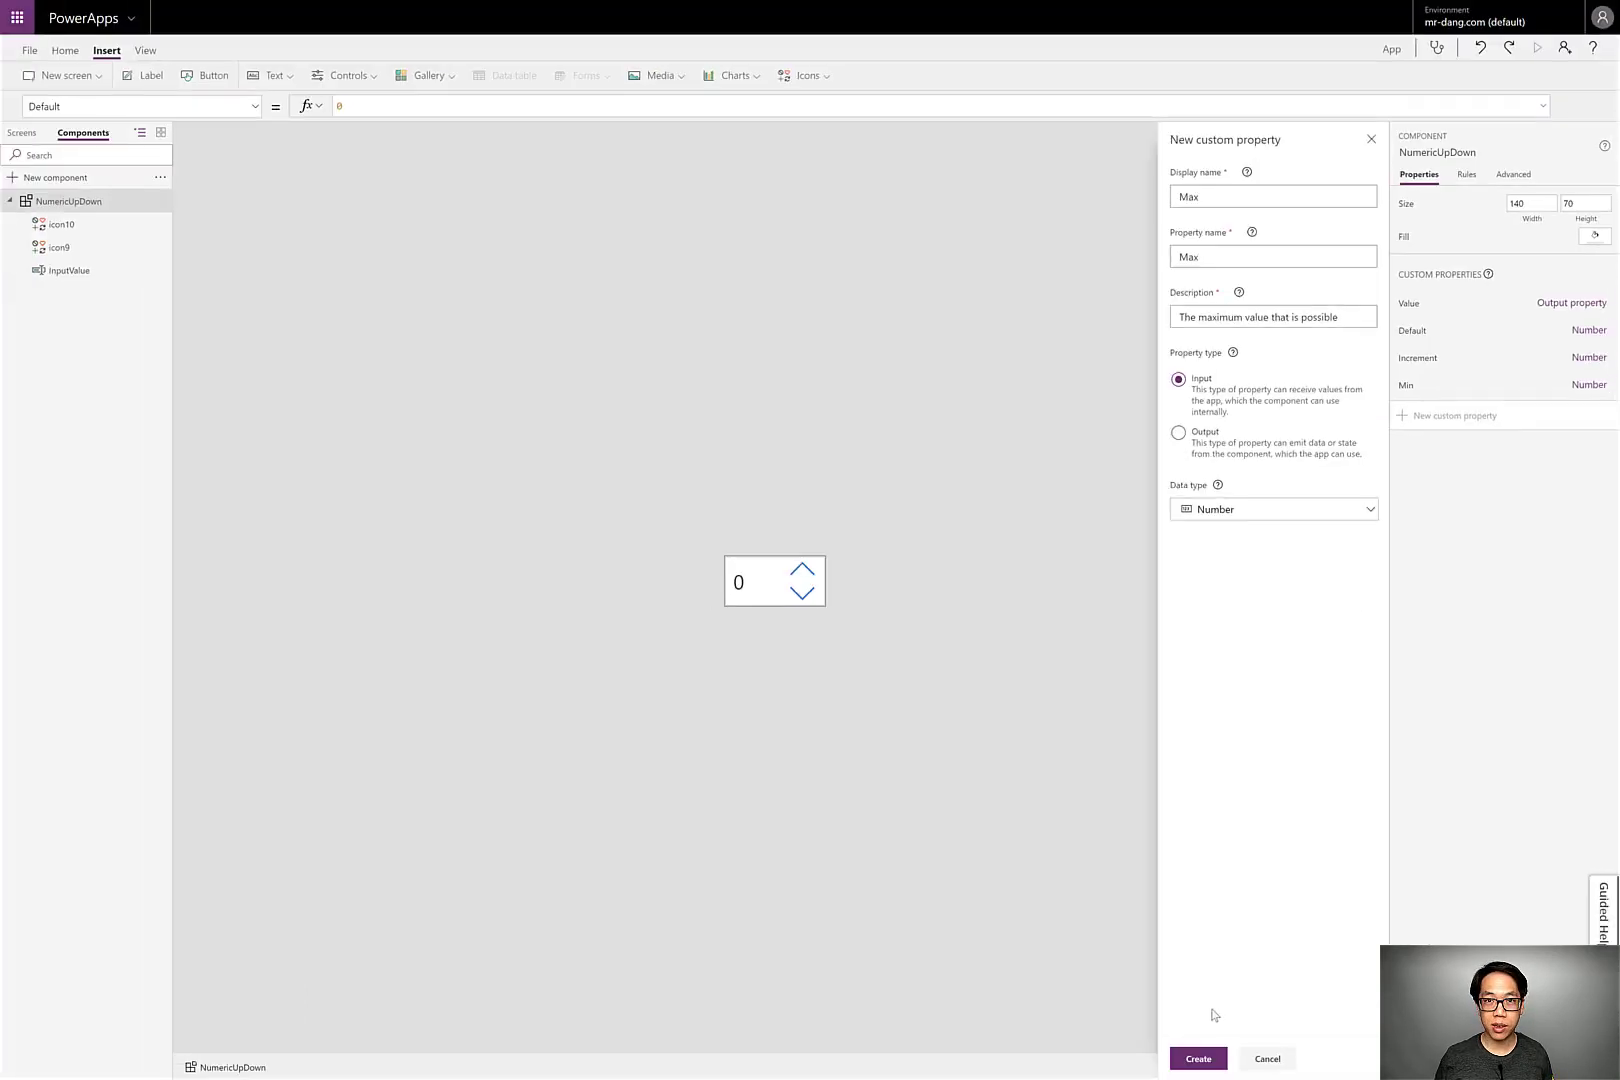
pyautogui.click(1198, 1058)
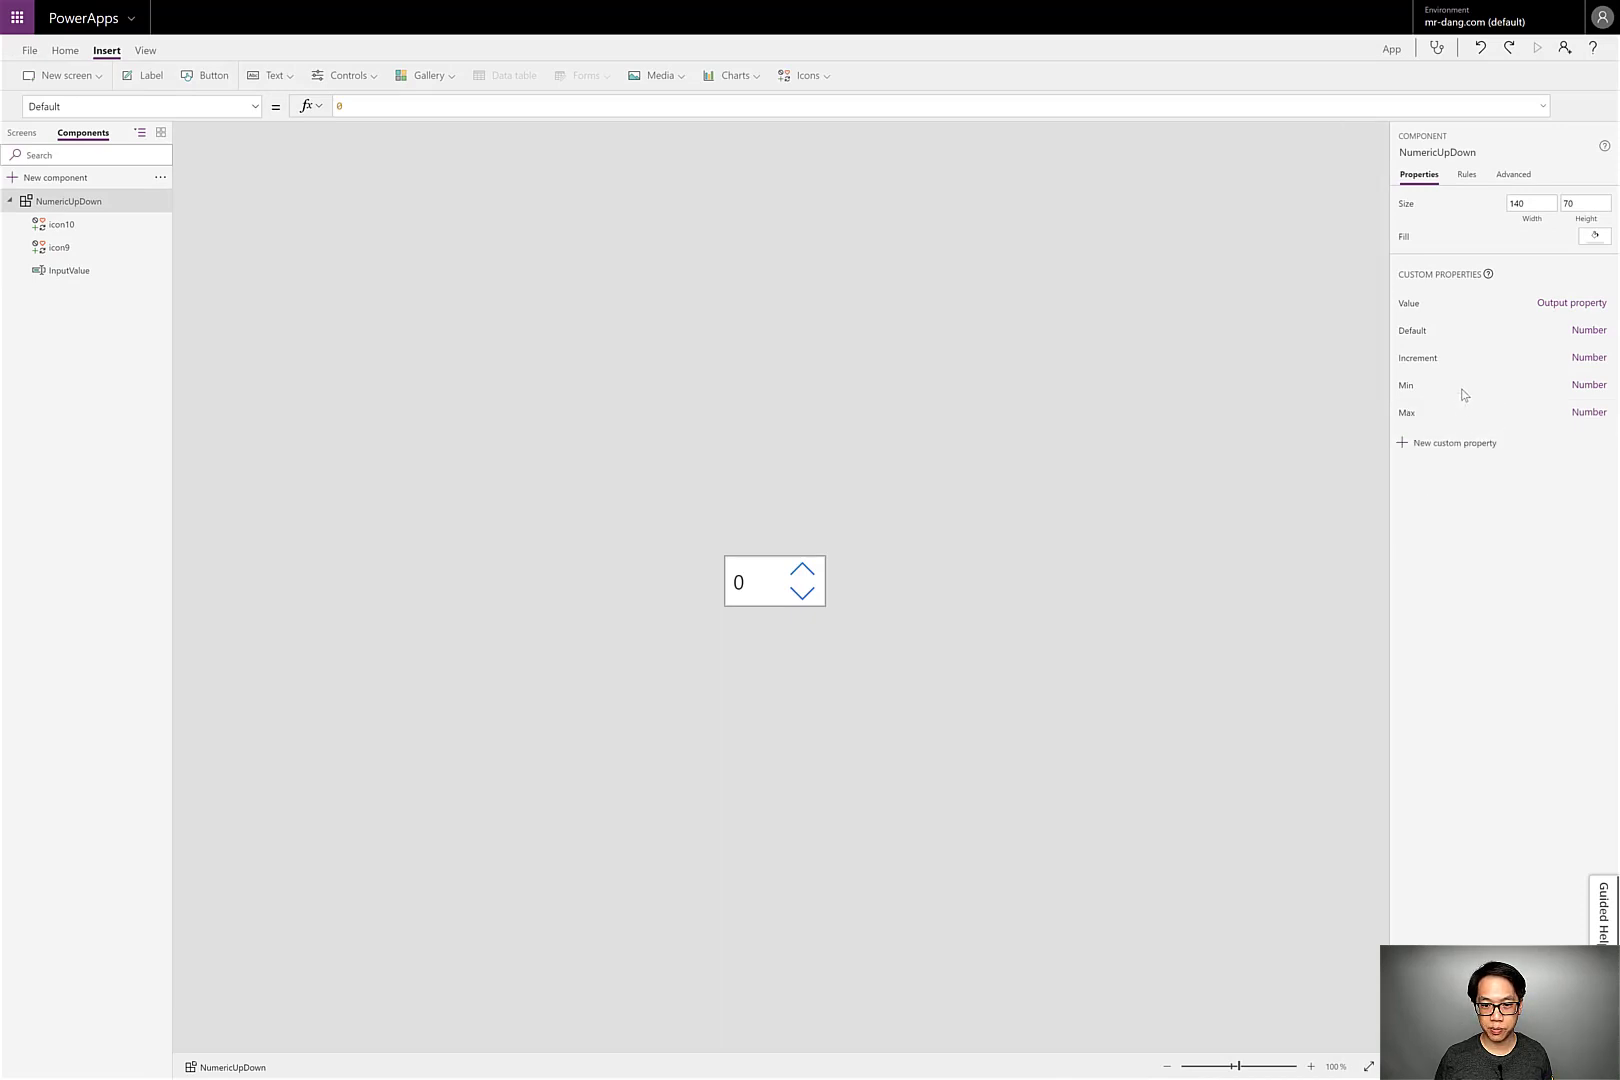
# Change the component's Min value from 100 to 0, leaving Max at 100.
pyautogui.click(1418, 422)
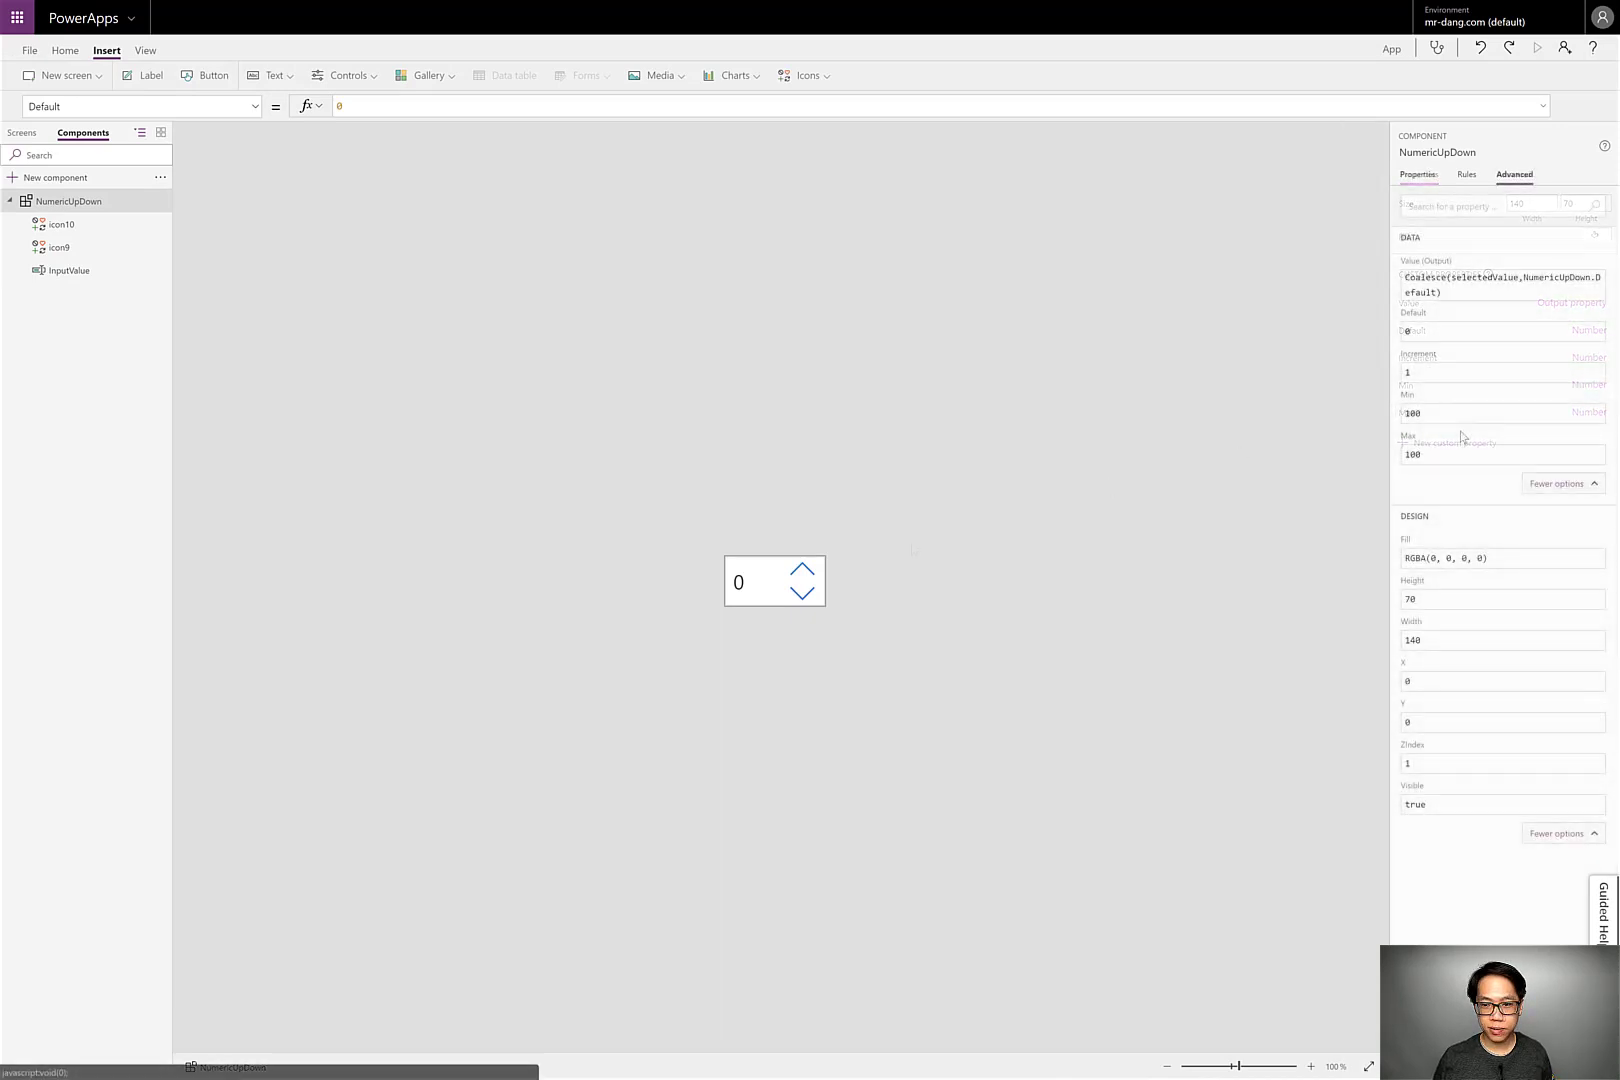
pyautogui.click(1425, 479)
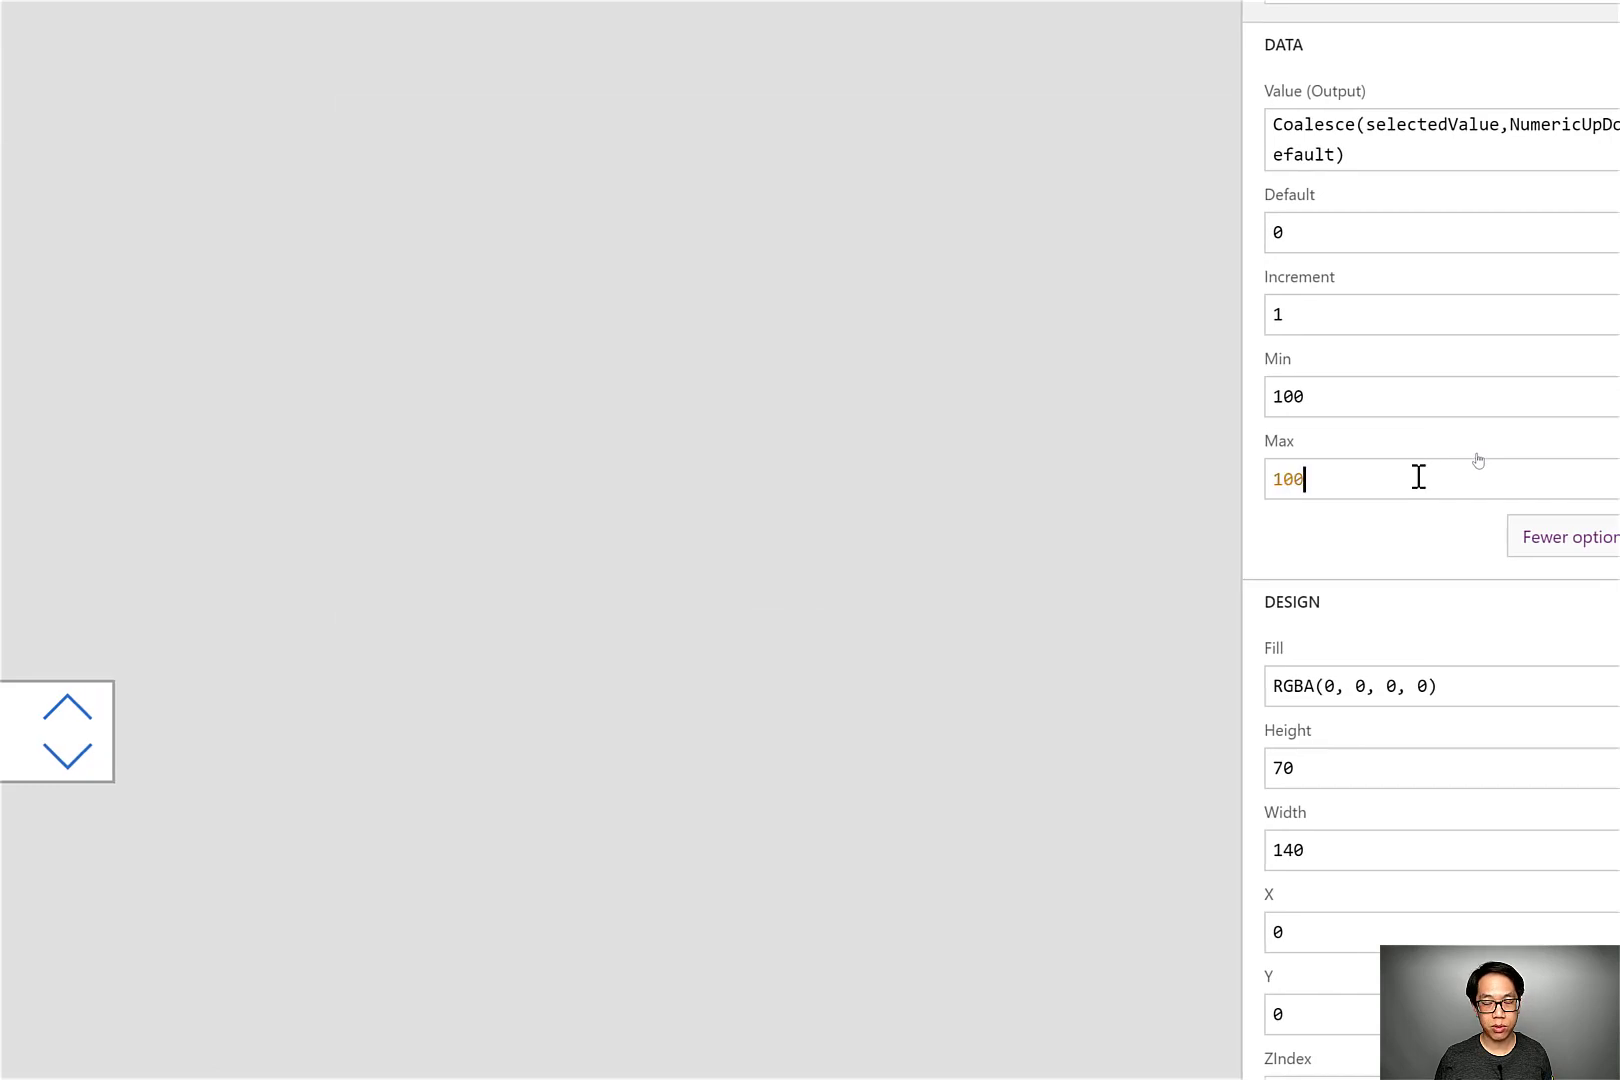
pyautogui.doubleClick(1418, 477)
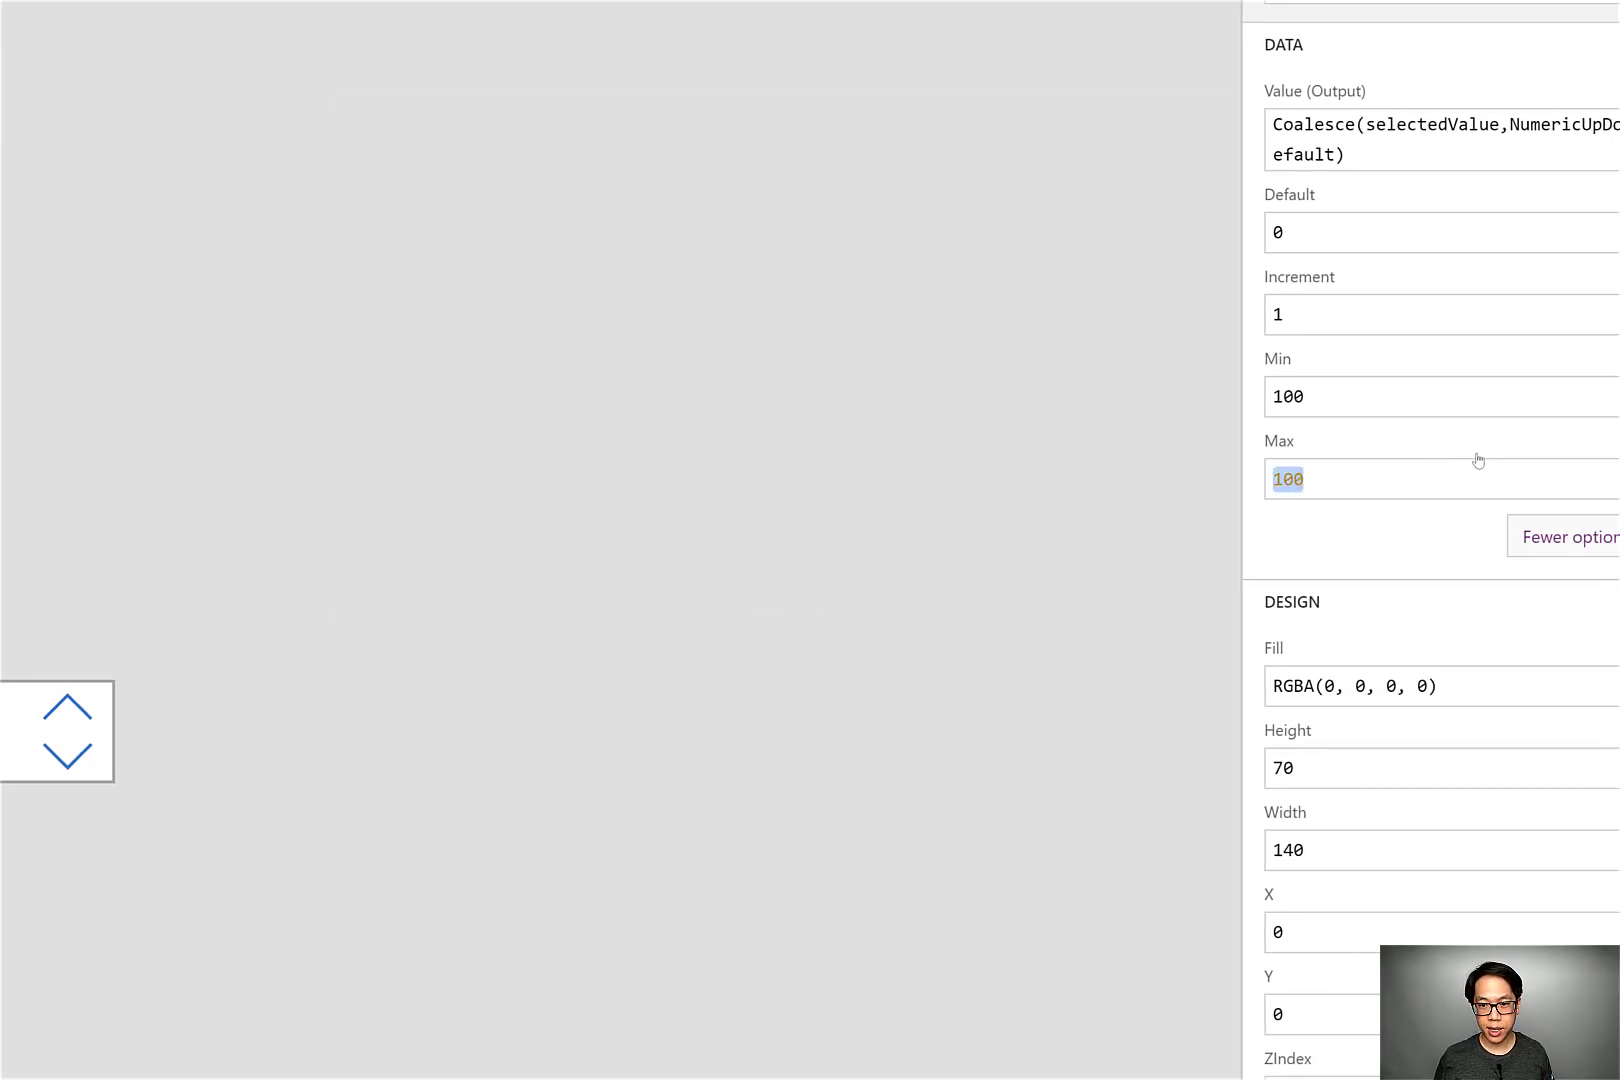
pyautogui.click(1336, 397)
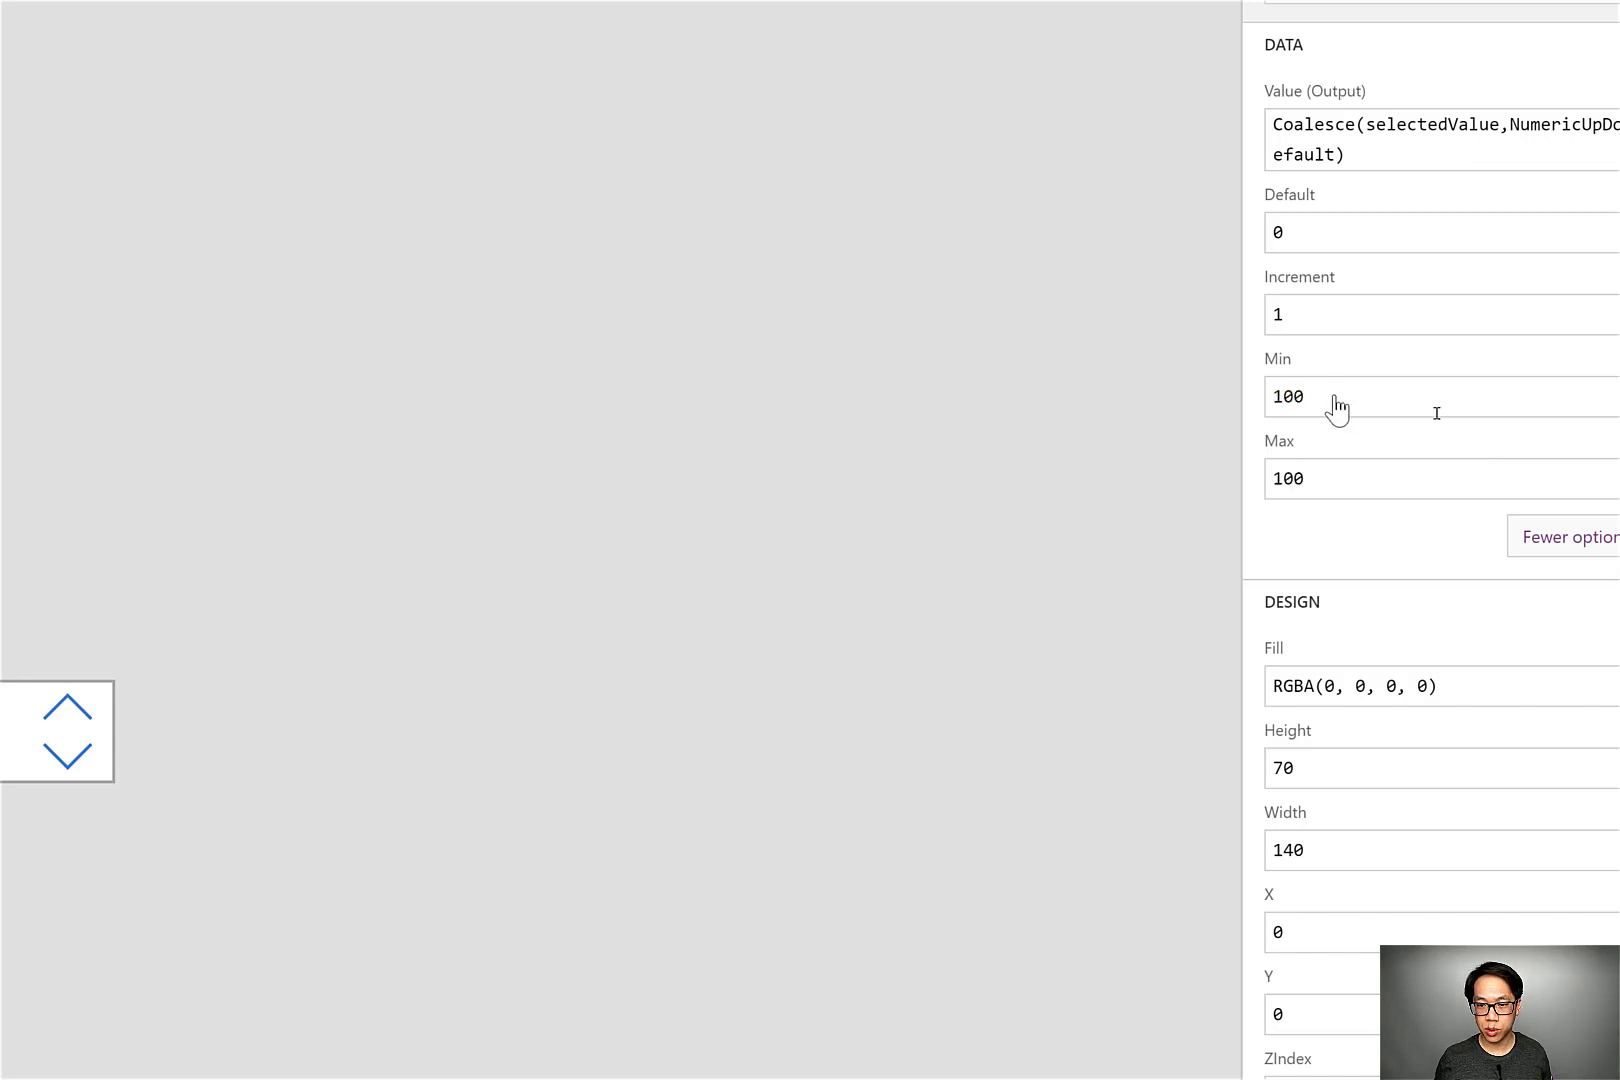
pyautogui.doubleClick(1336, 397)
pyautogui.write('0')
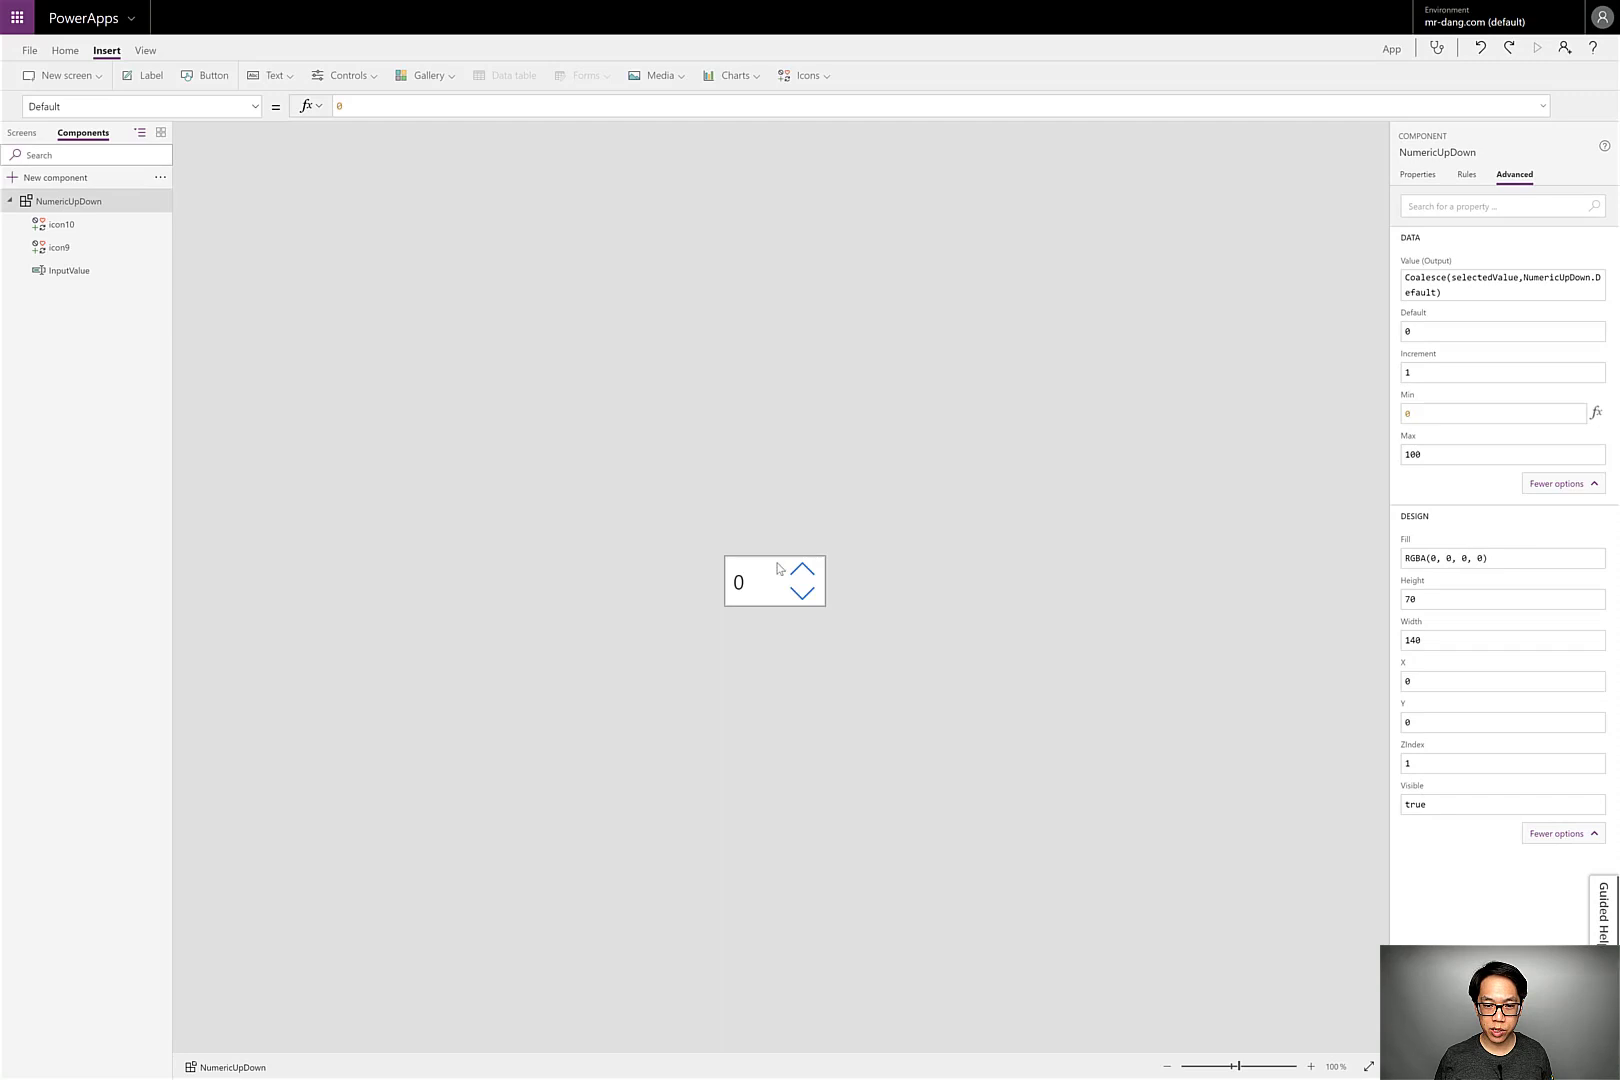
# Change the up arrow's OnSelect to Set(selectedValue,Min(selectedValue+NumericUpDown.Increment,NumericUpDown.Max)).
pyautogui.click(800, 573)
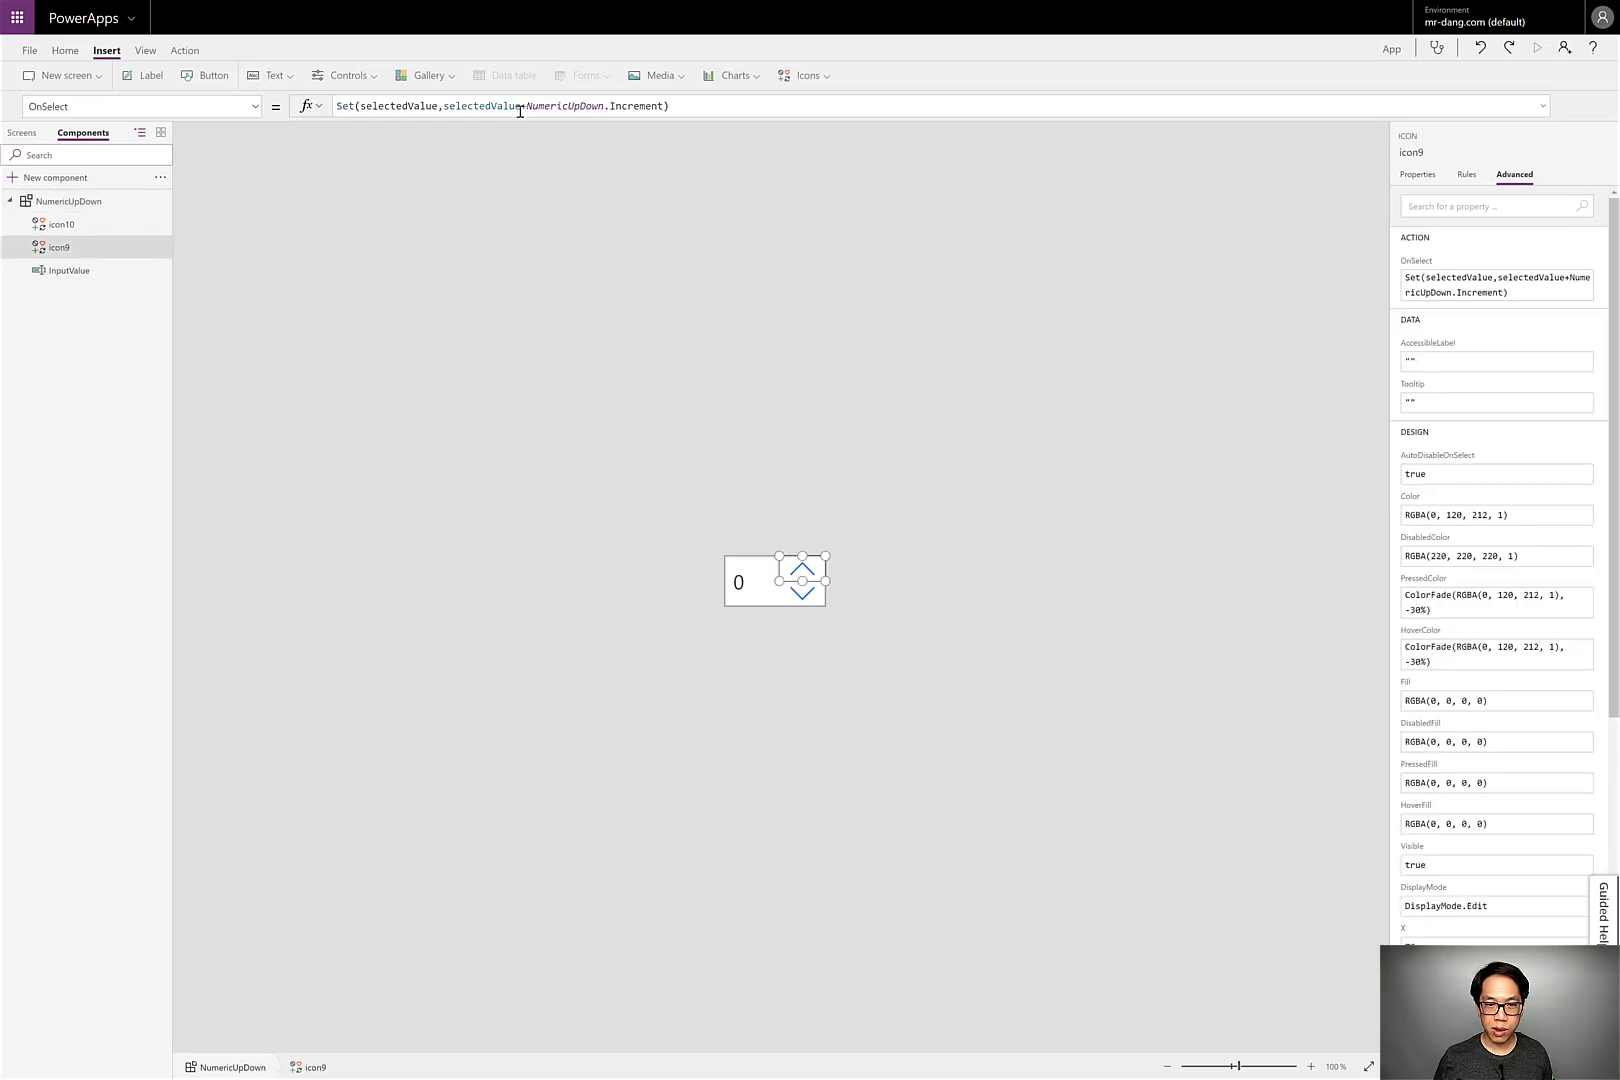
pyautogui.click(446, 109)
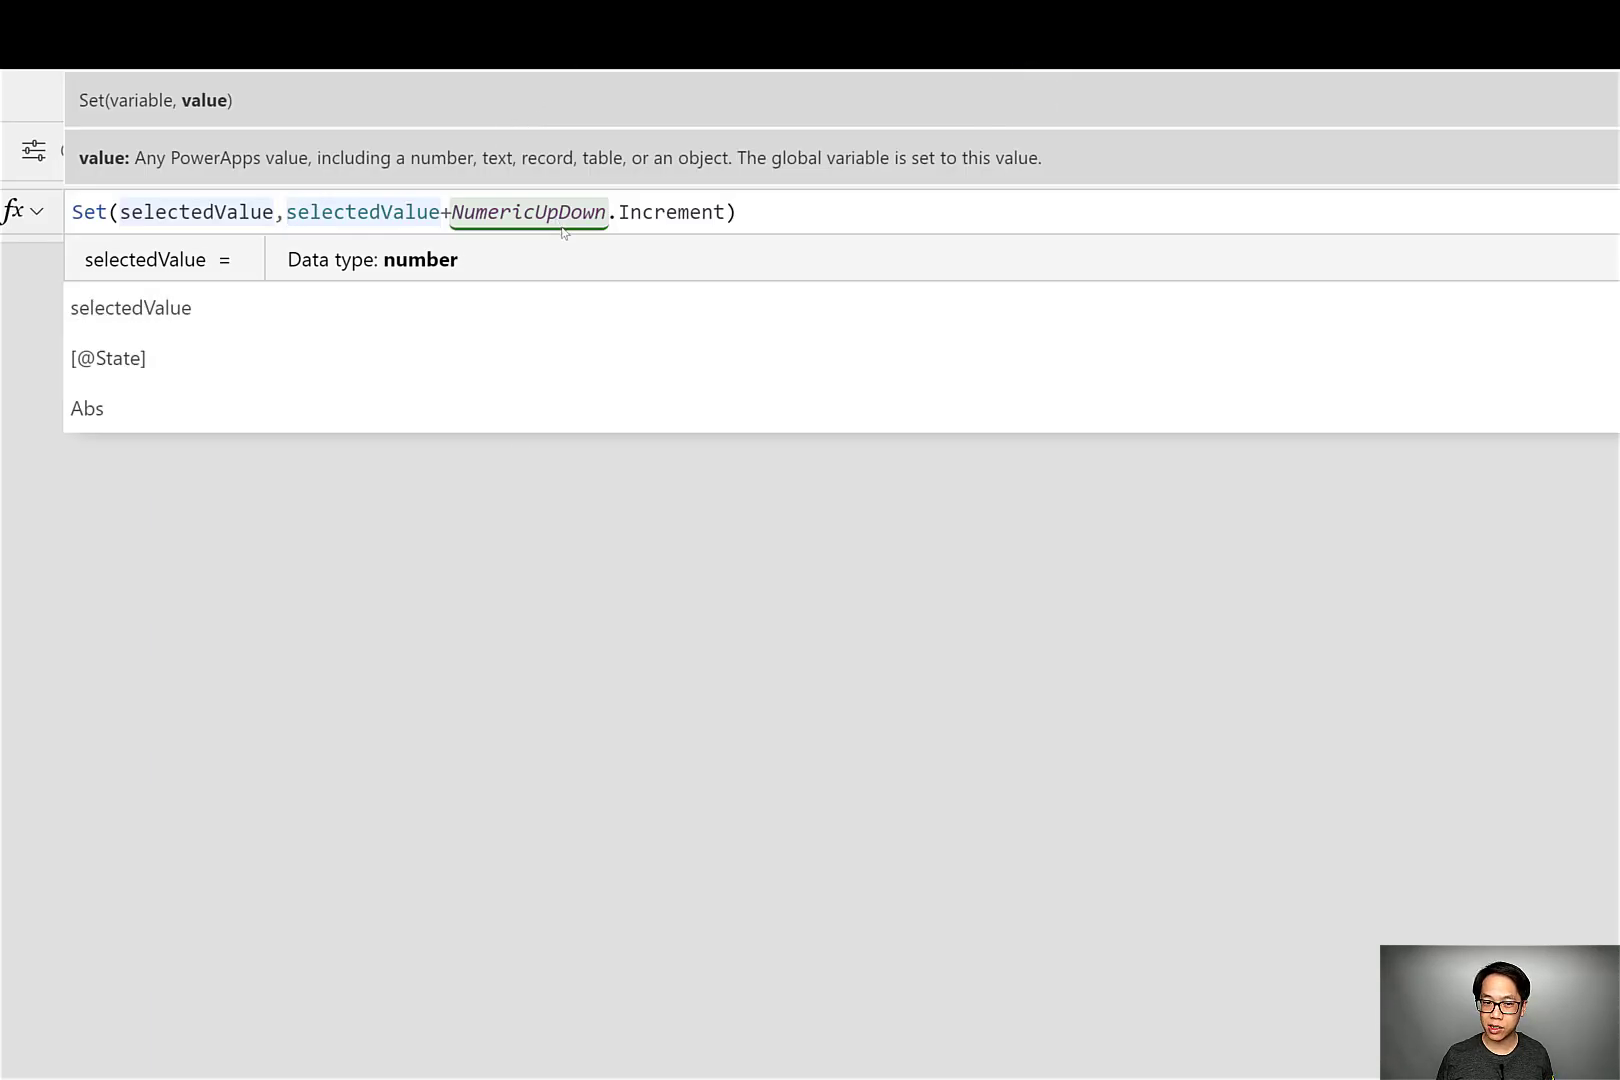
pyautogui.write('Min(')
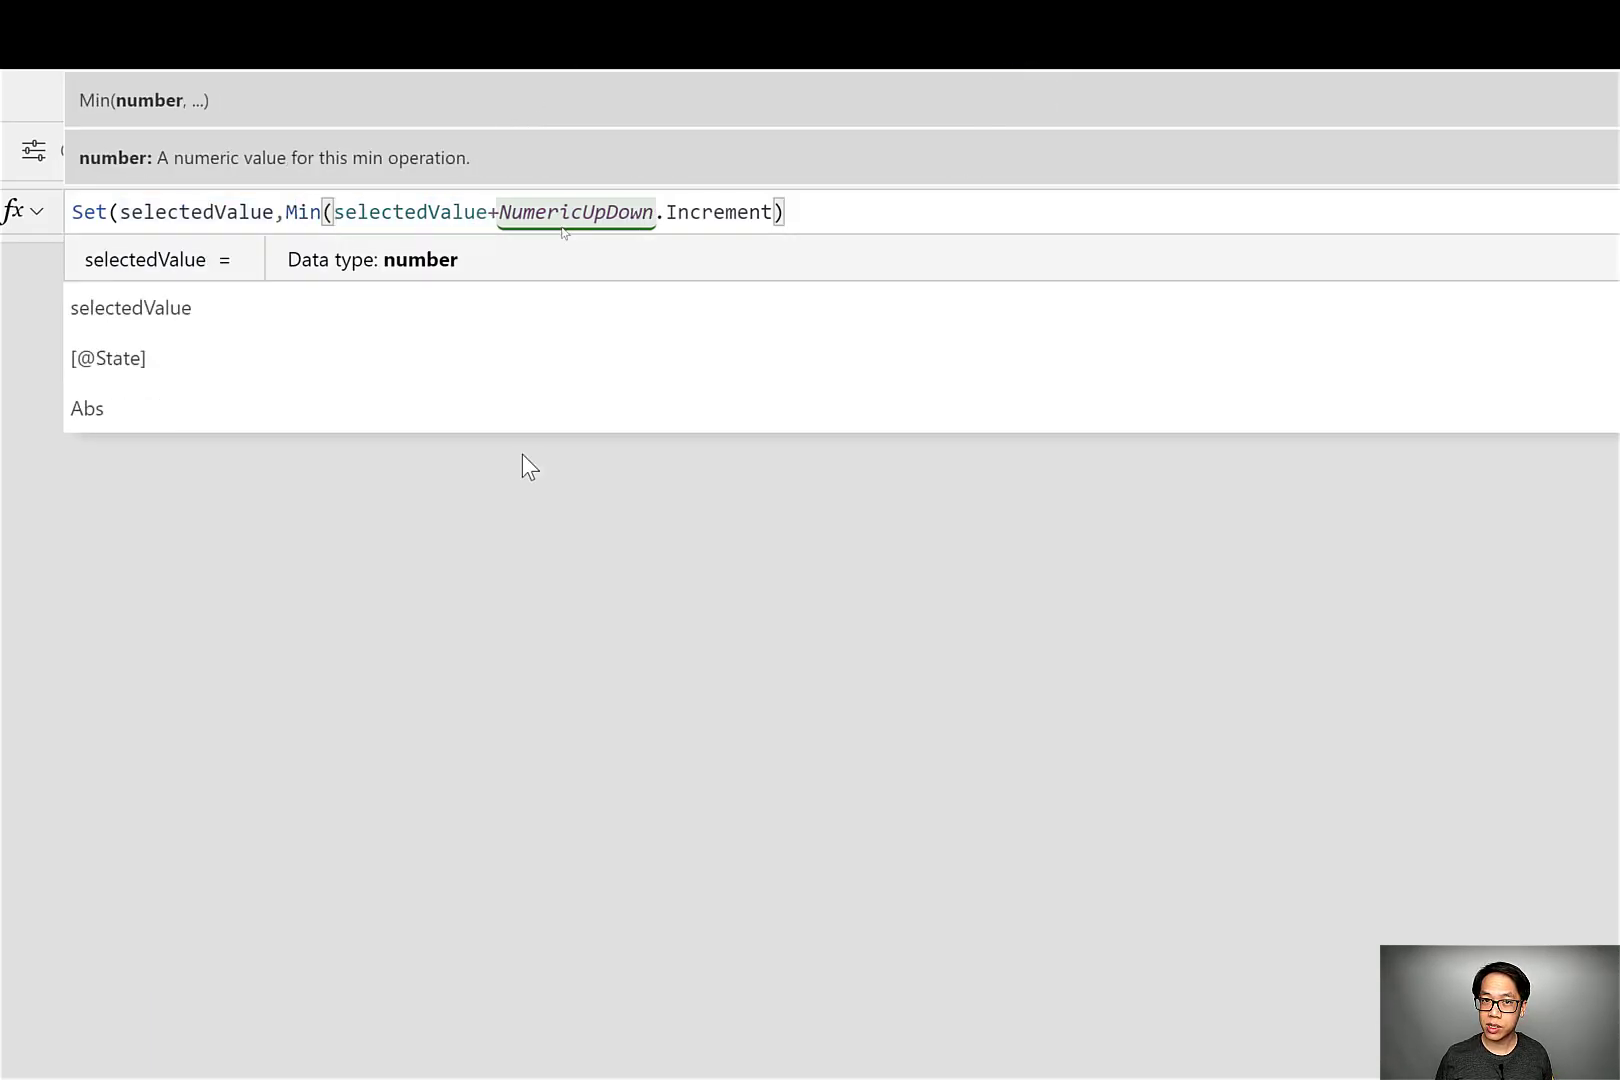
pyautogui.press('End')
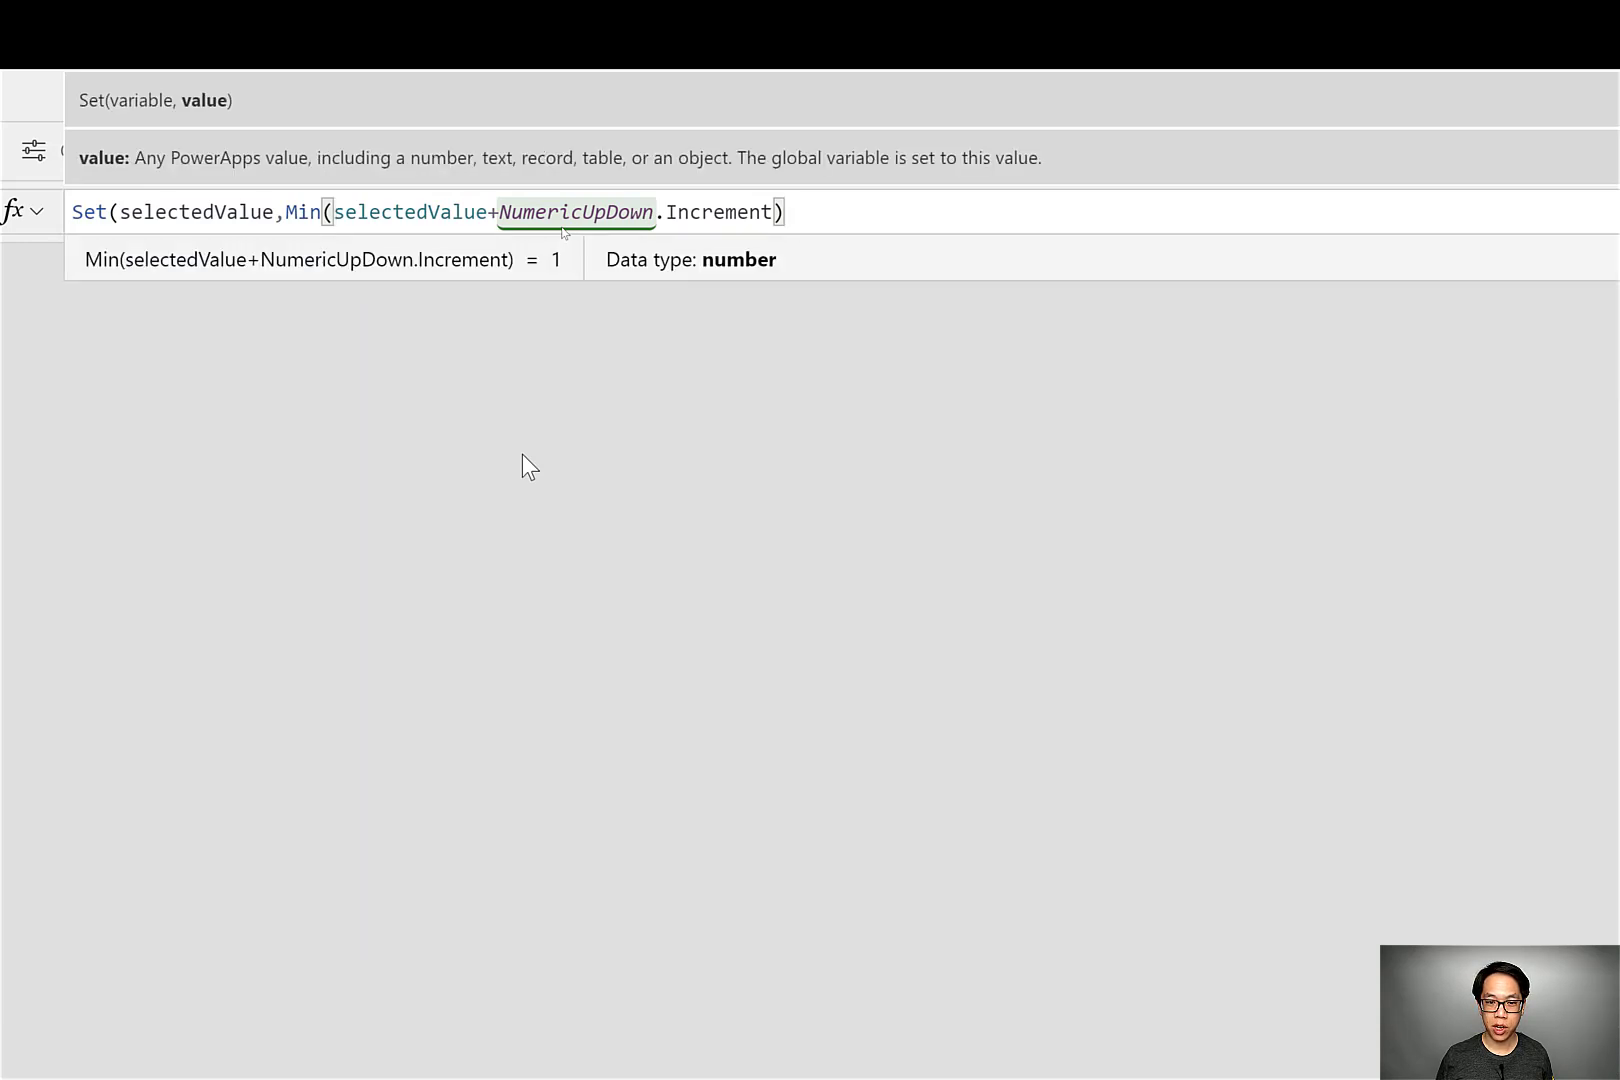
pyautogui.press('Left')
pyautogui.write(',')
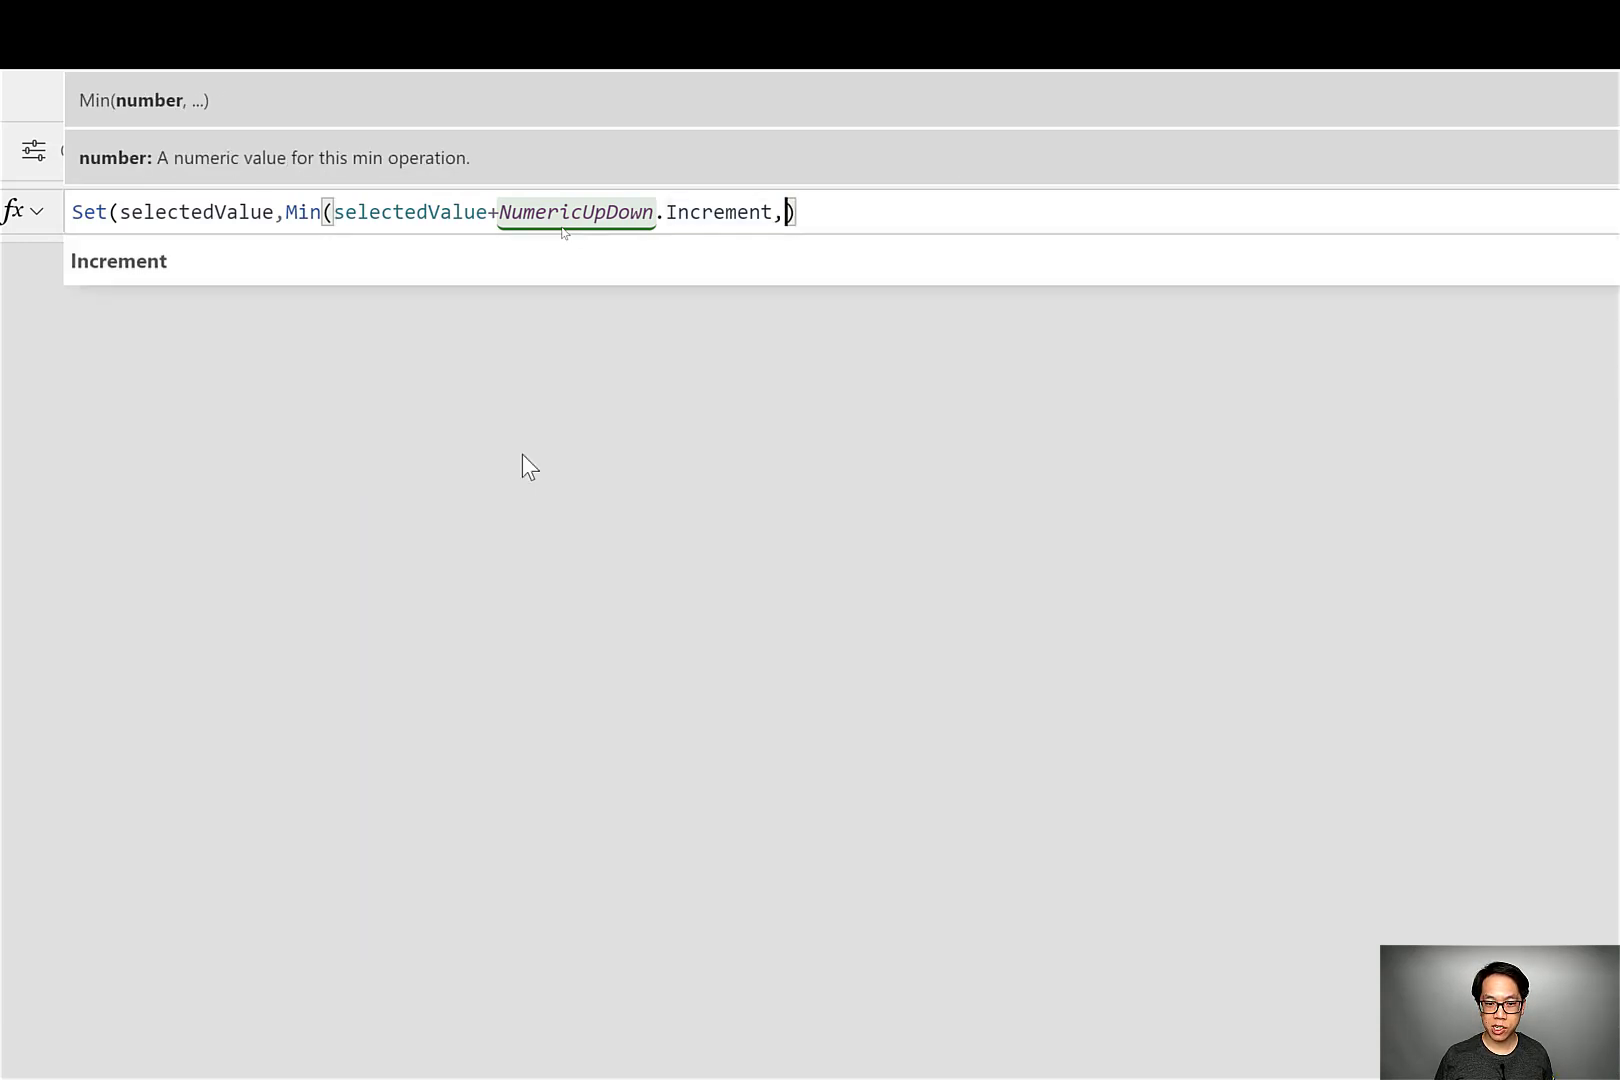
pyautogui.write('Numeric')
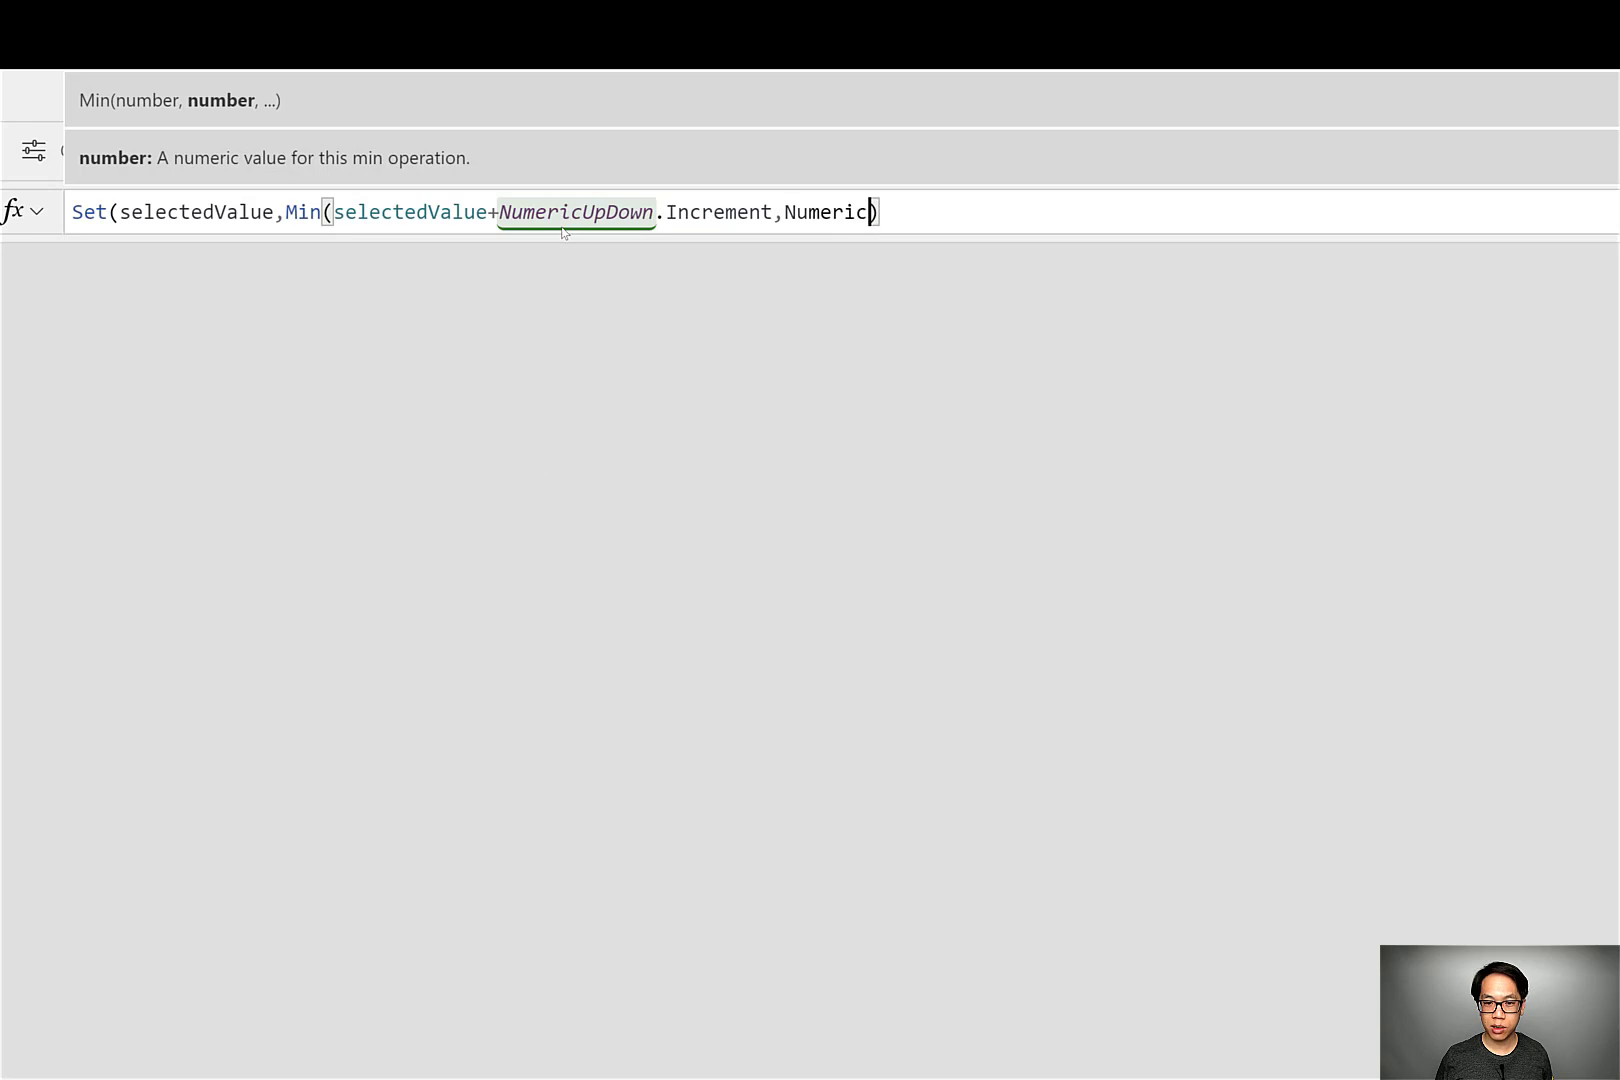
pyautogui.press('Tab')
pyautogui.write('.')
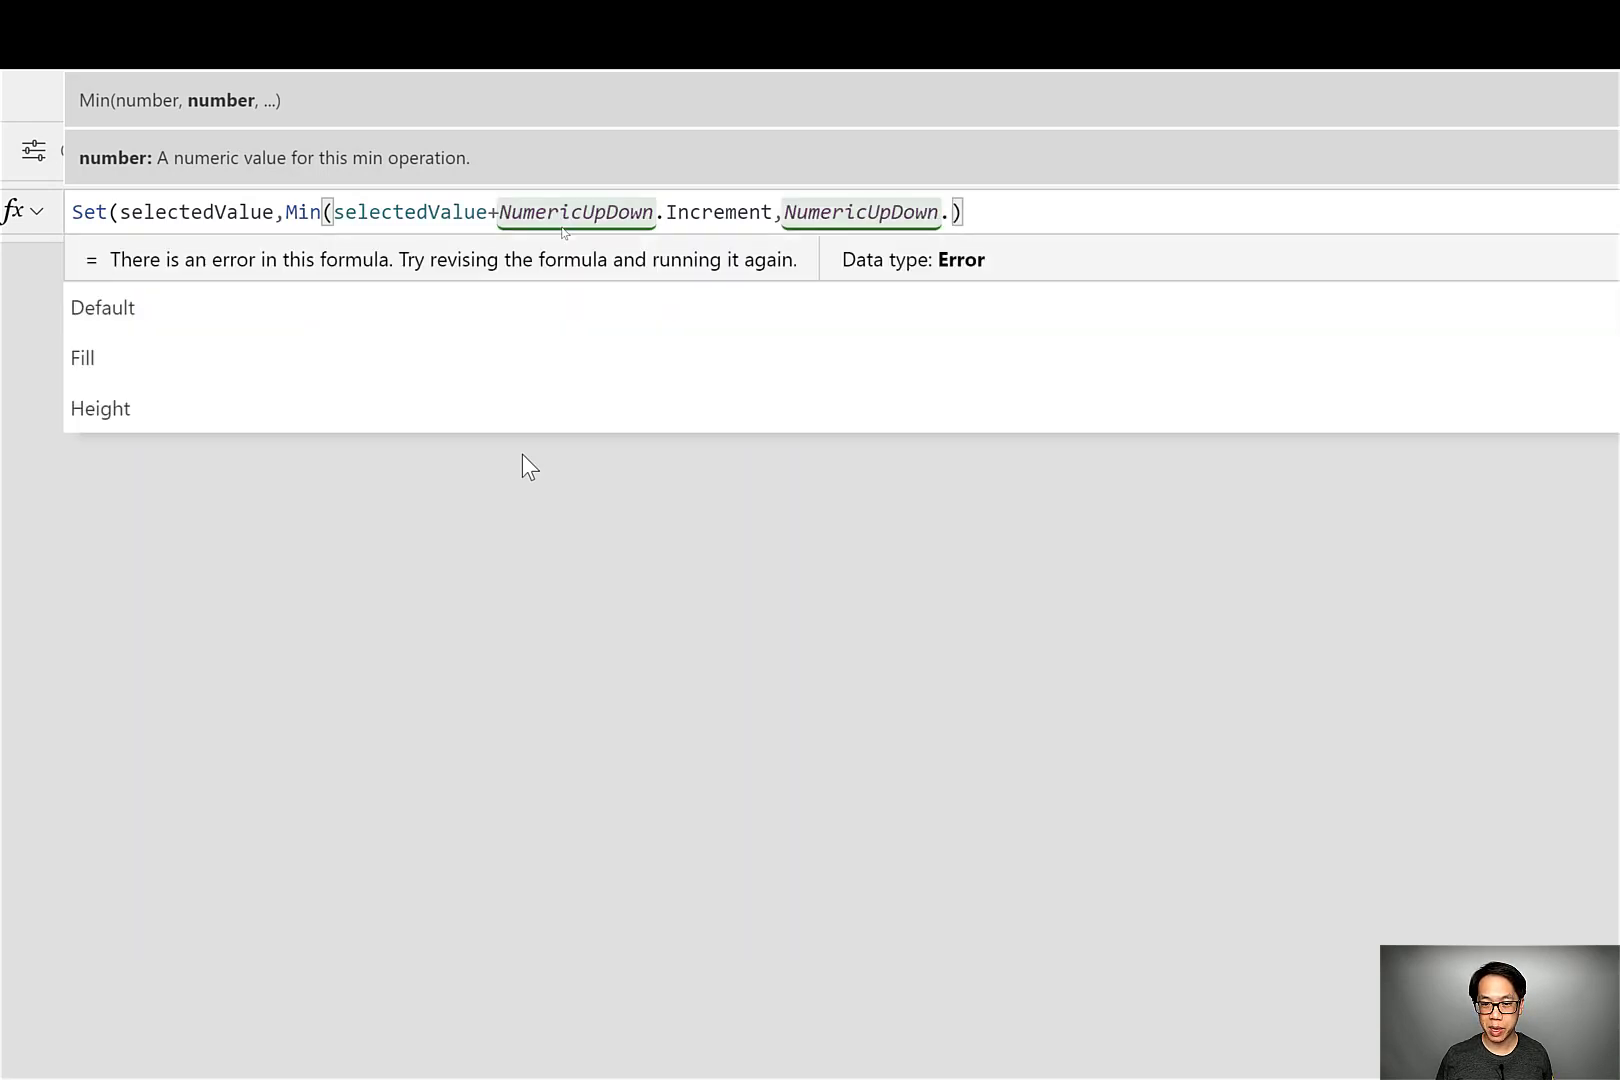
pyautogui.write('Max')
pyautogui.press('Right')
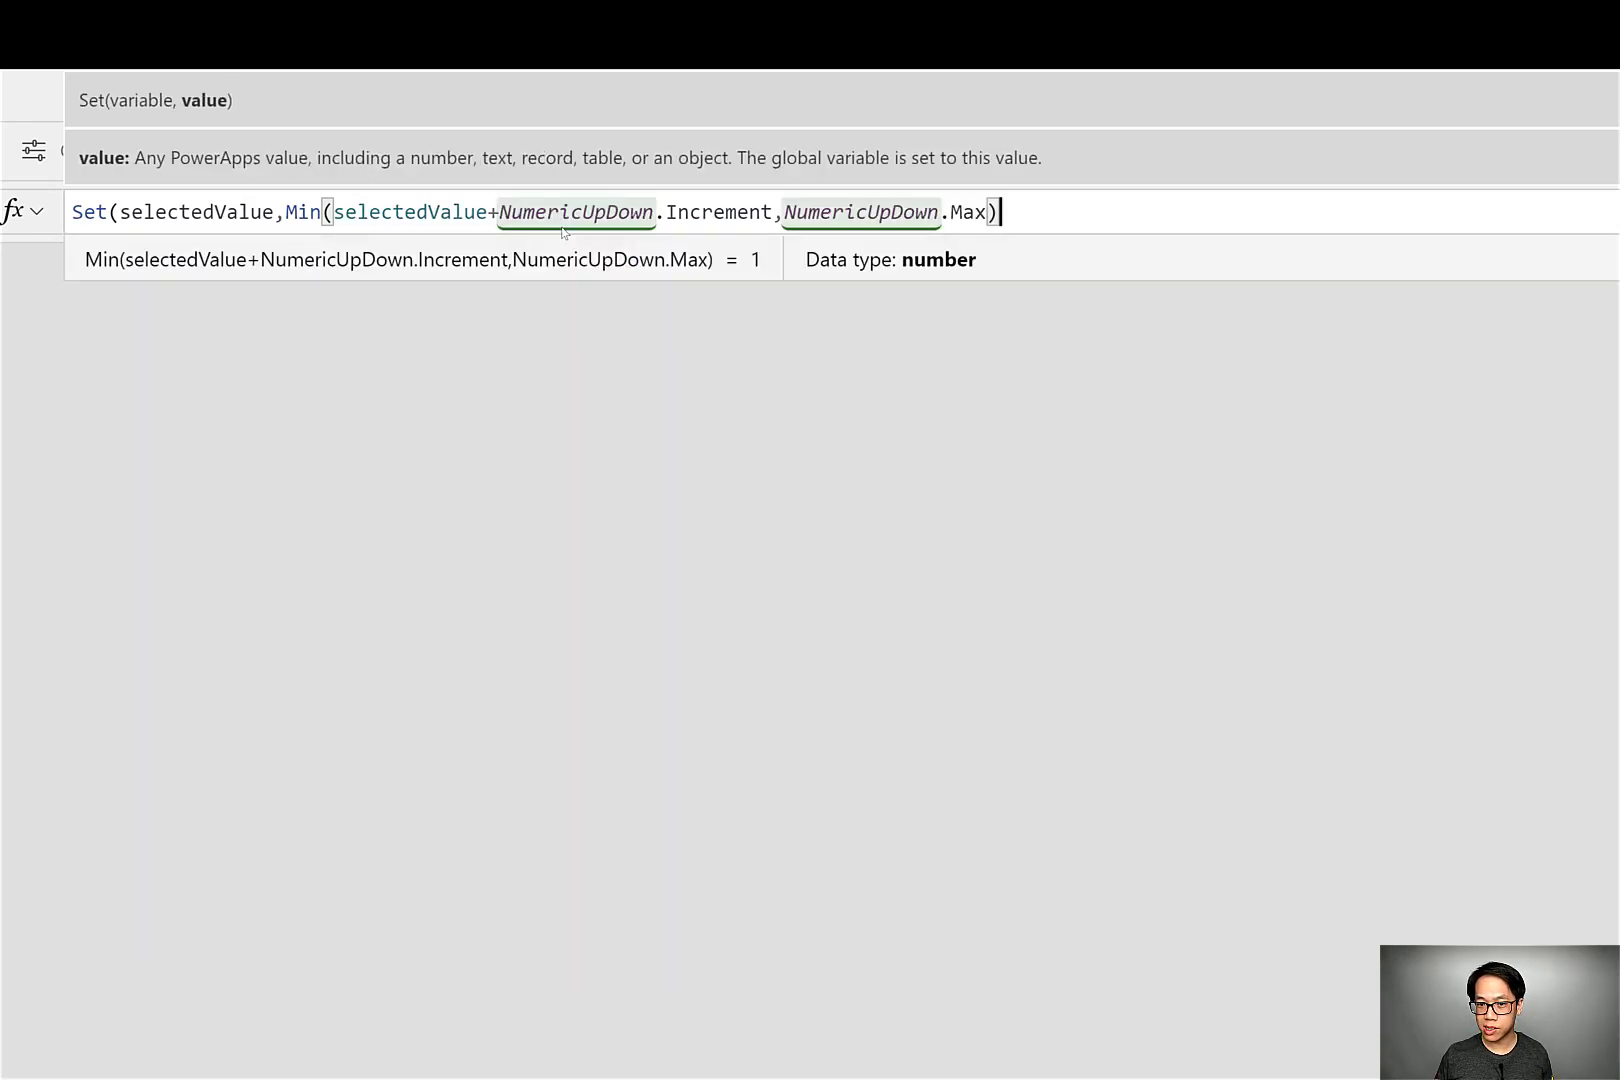
pyautogui.write(')')
pyautogui.press('Escape')
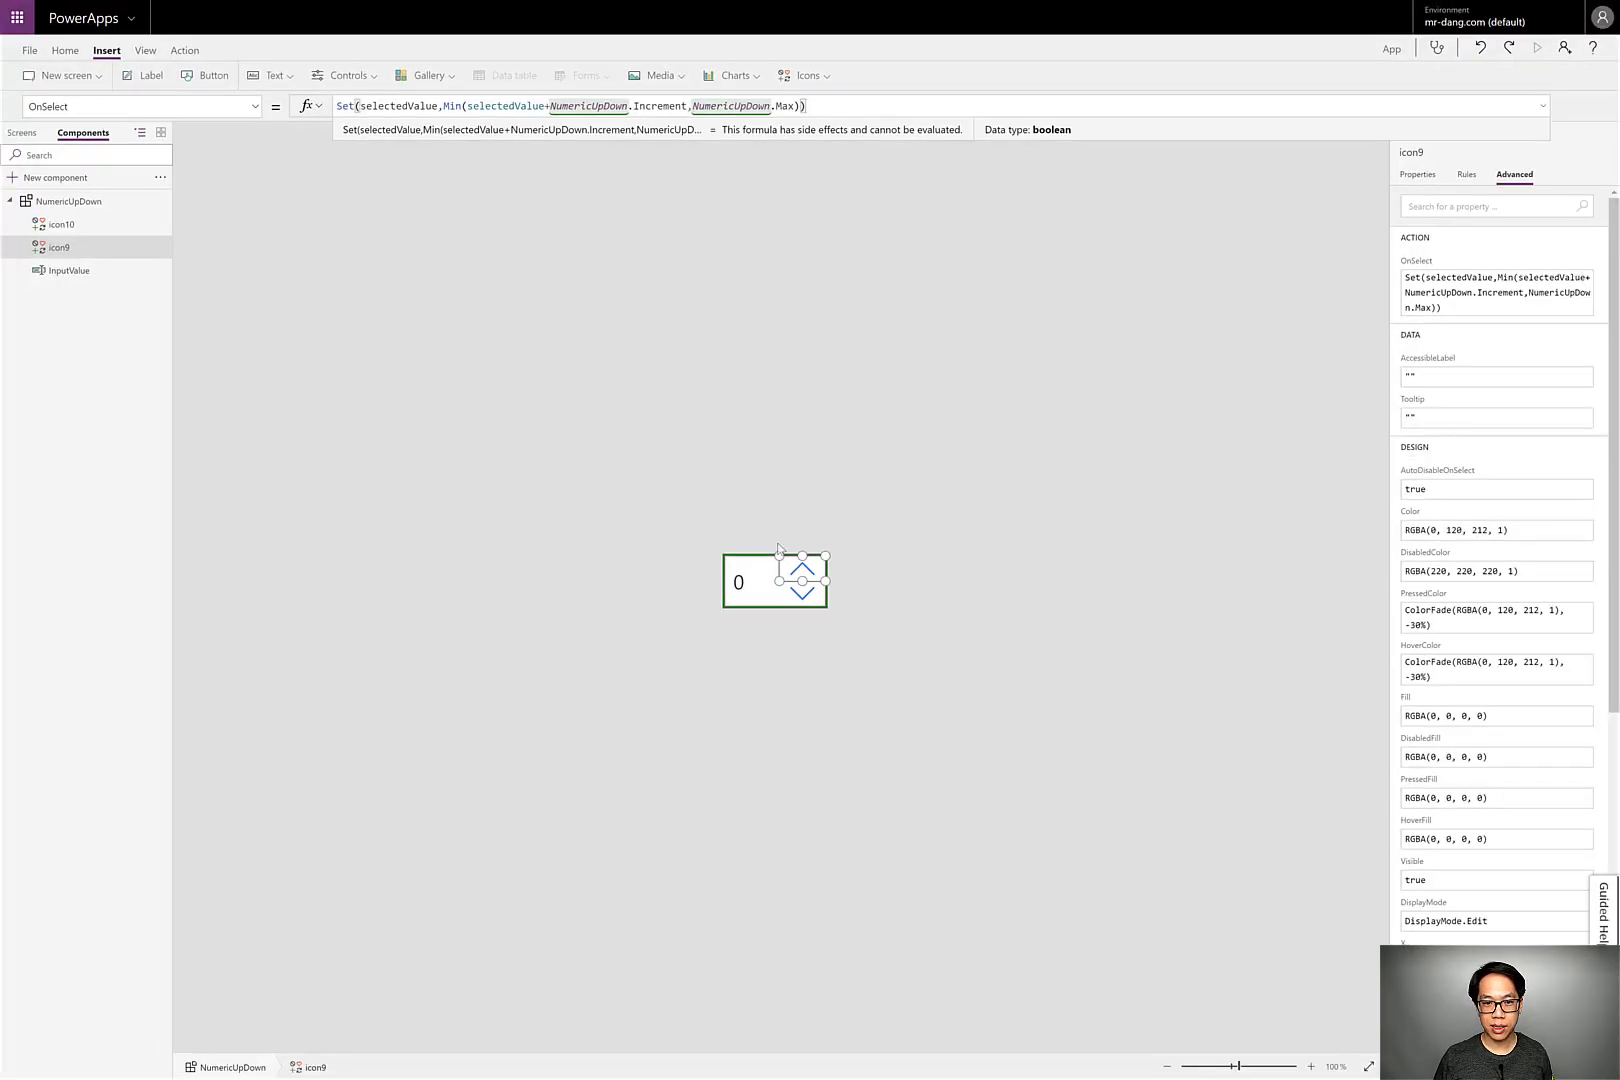
pyautogui.click(802, 592)
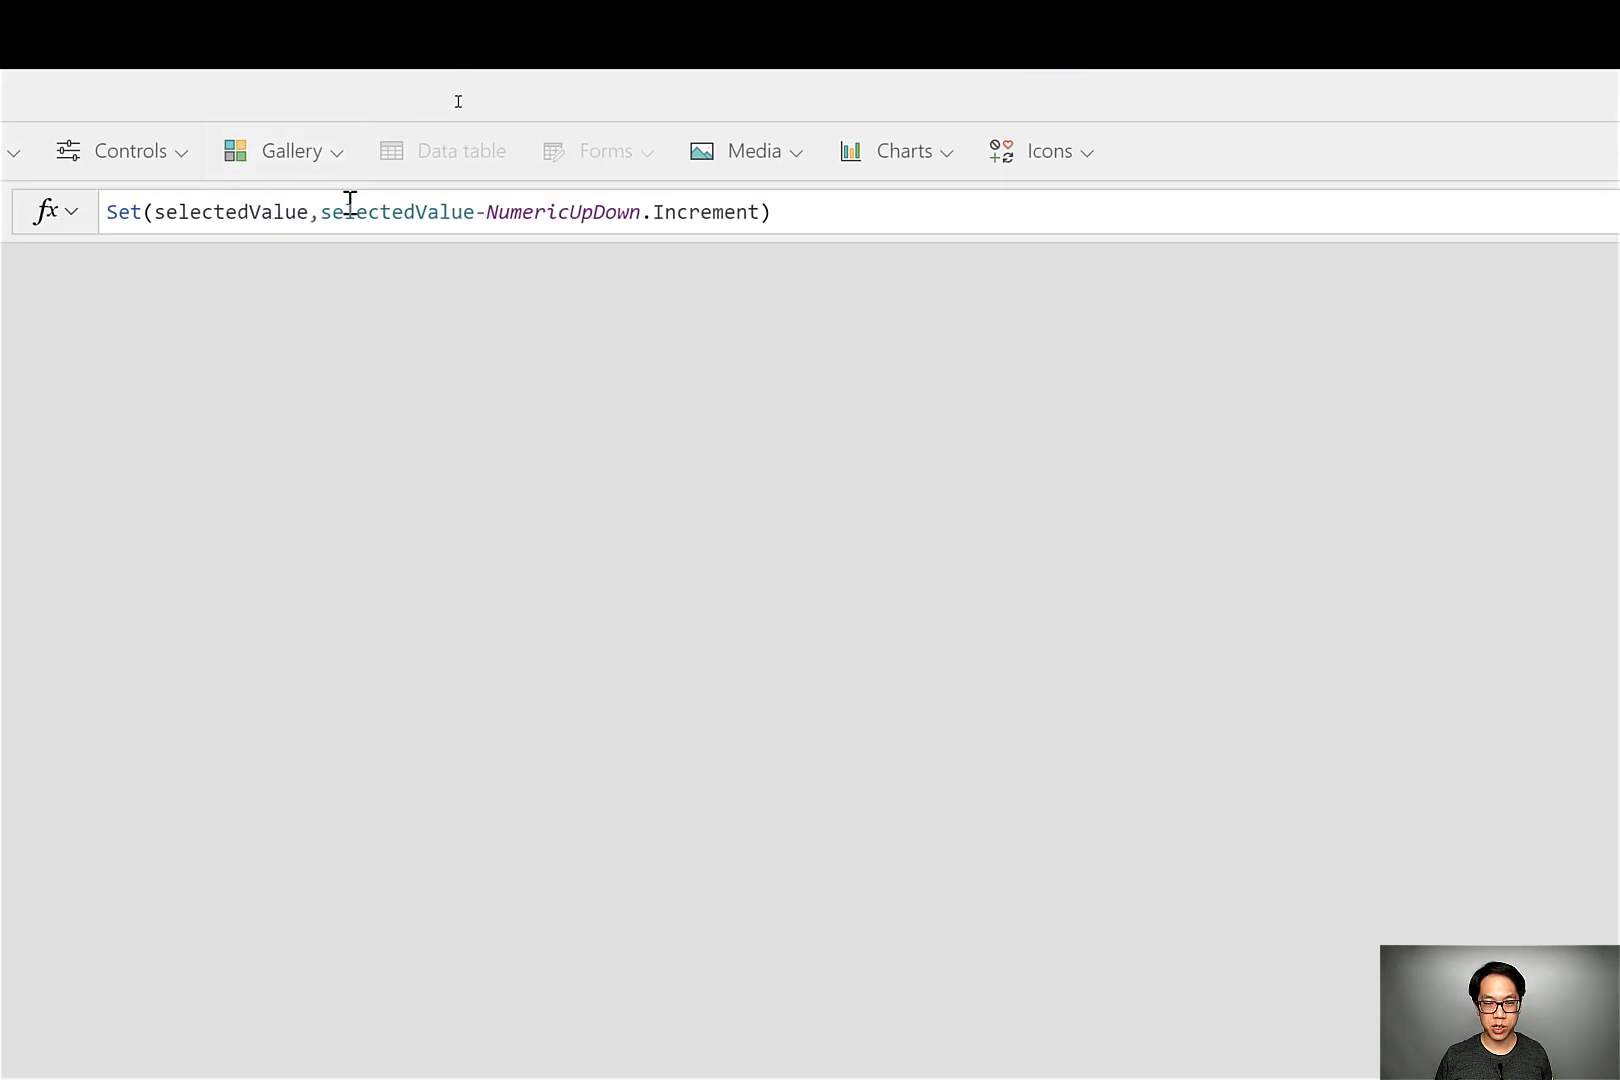
# Wrap the down arrow's OnSelect decrement in Max(..., NumericUpDown.Min) so it never drops below Min.
pyautogui.click(350, 210)
pyautogui.press('Left')
pyautogui.press('Left')
pyautogui.write('M')
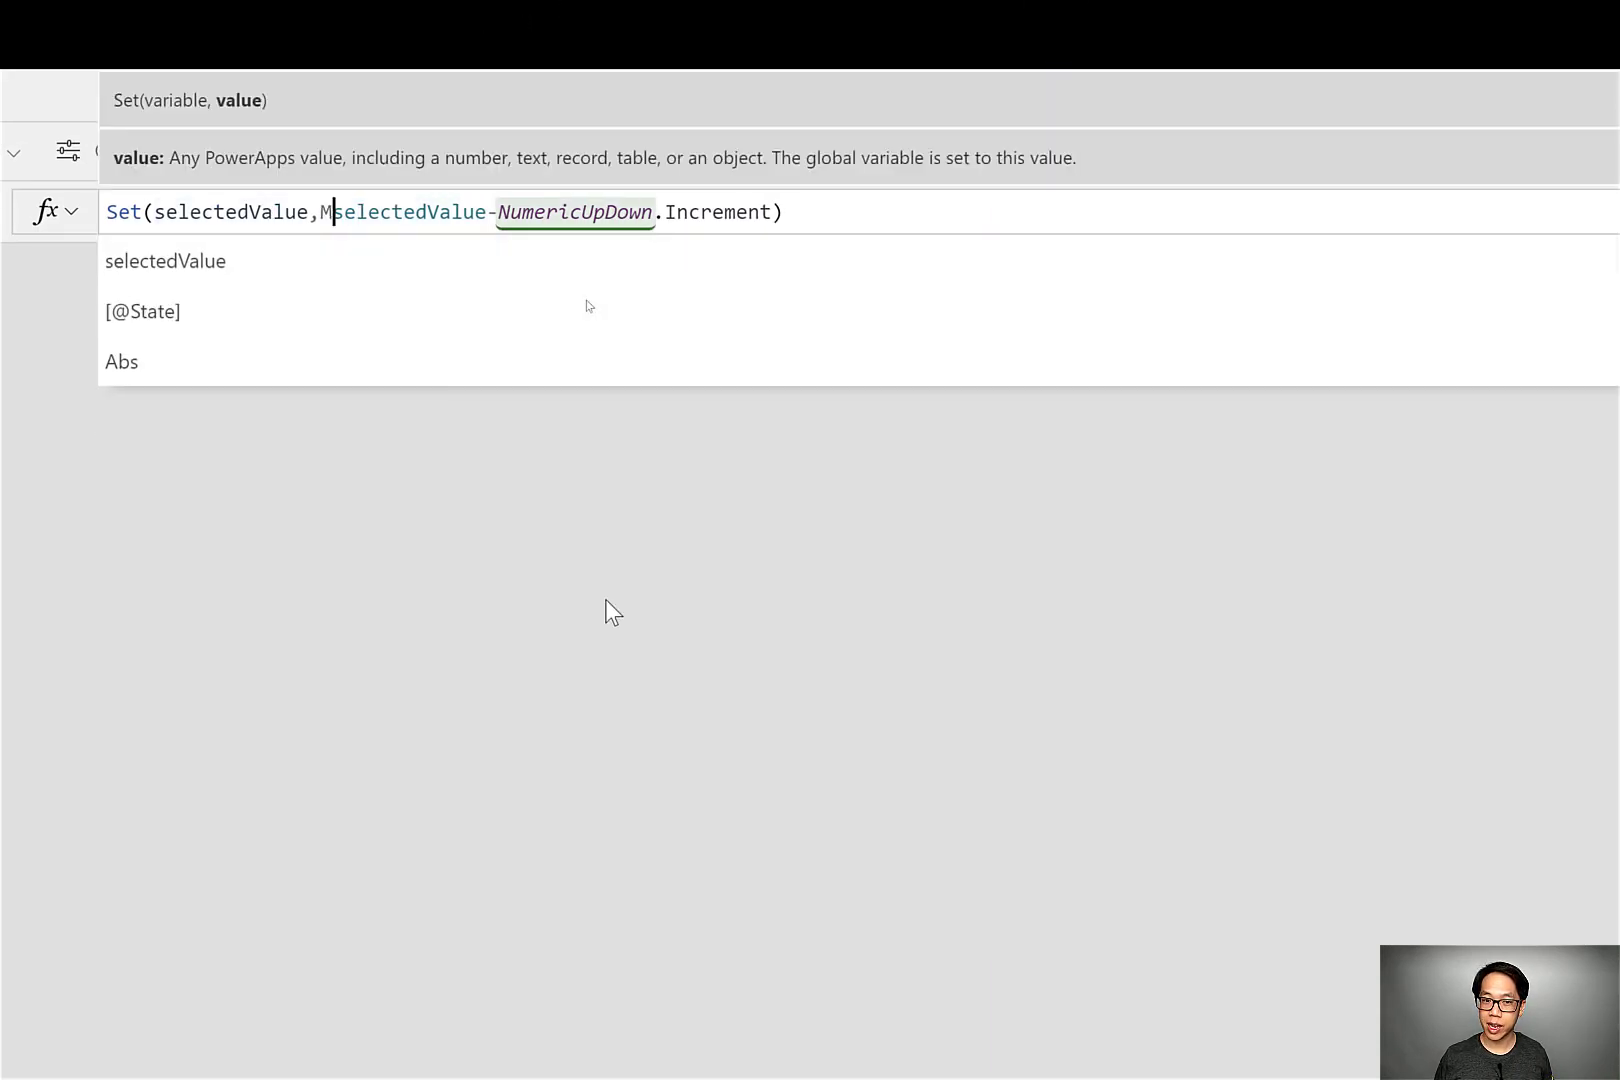
pyautogui.write('ax(')
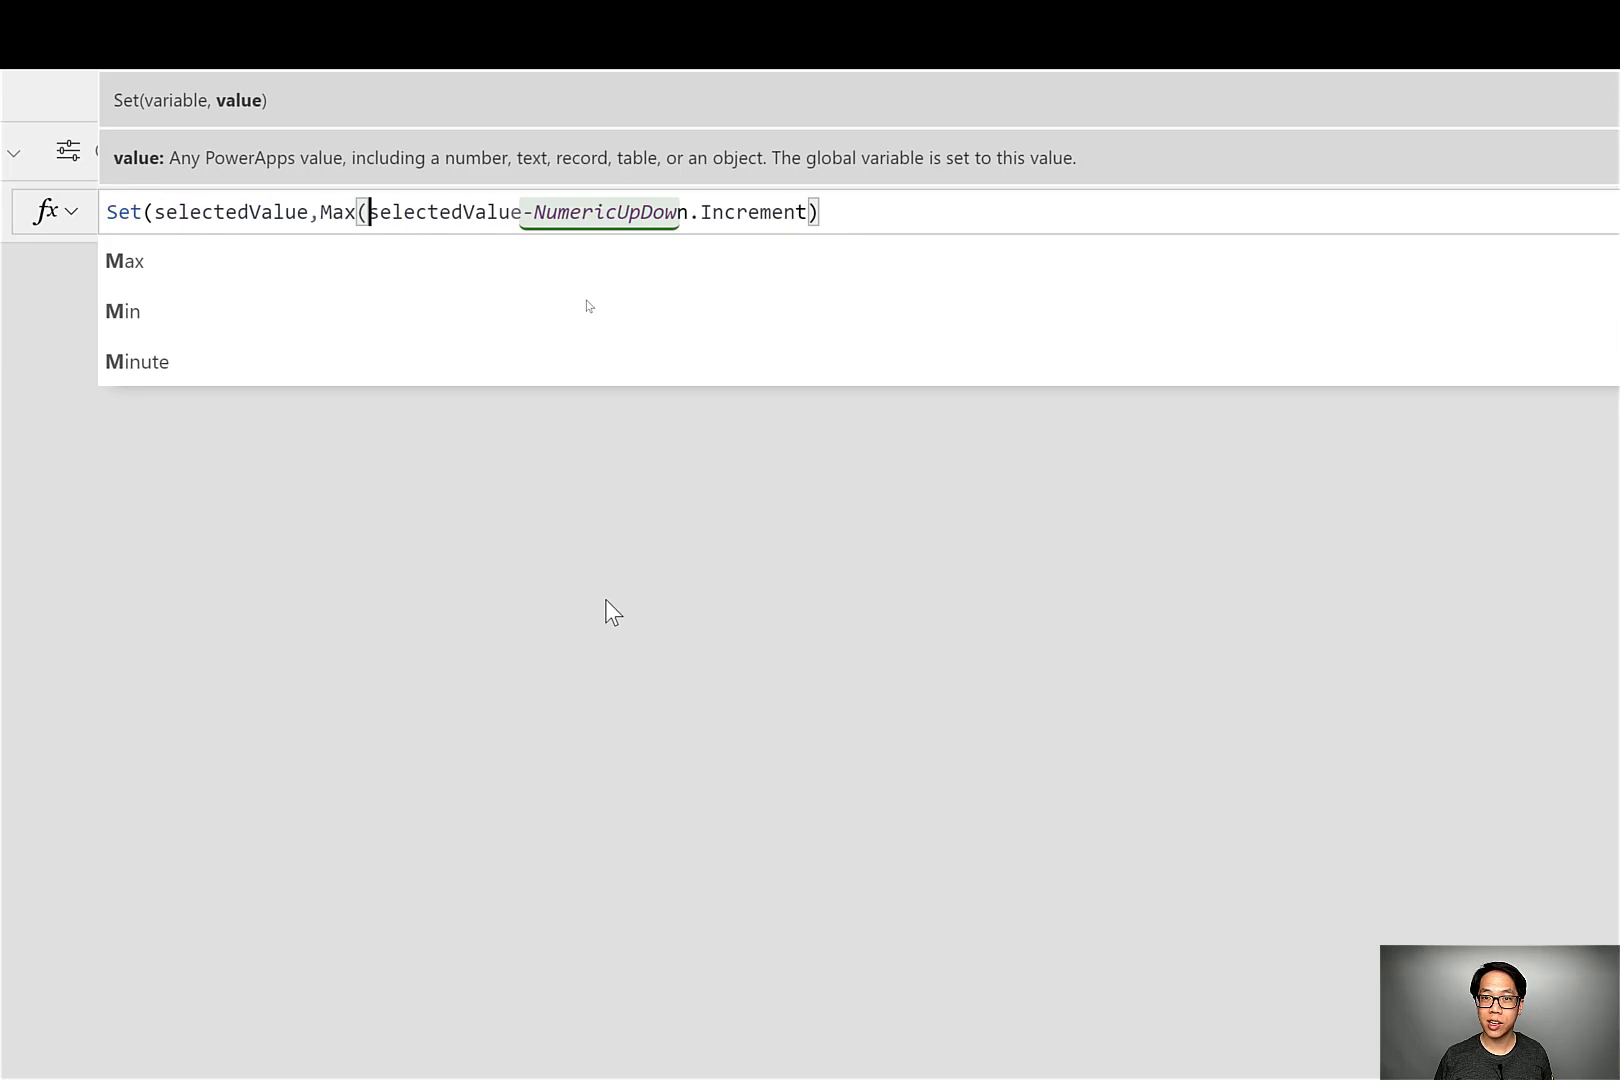
pyautogui.press('Right')
pyautogui.press('Right')
pyautogui.press('Right')
pyautogui.press('Right')
pyautogui.press('Right')
pyautogui.press('Right')
pyautogui.press('Right')
pyautogui.press('Right')
pyautogui.press('Right')
pyautogui.press('Right')
pyautogui.press('Right')
pyautogui.press('Right')
pyautogui.press('Right')
pyautogui.press('Right')
pyautogui.press('Right')
pyautogui.press('Right')
pyautogui.press('Right')
pyautogui.press('Right')
pyautogui.press('Right')
pyautogui.press('Right')
pyautogui.write(',')
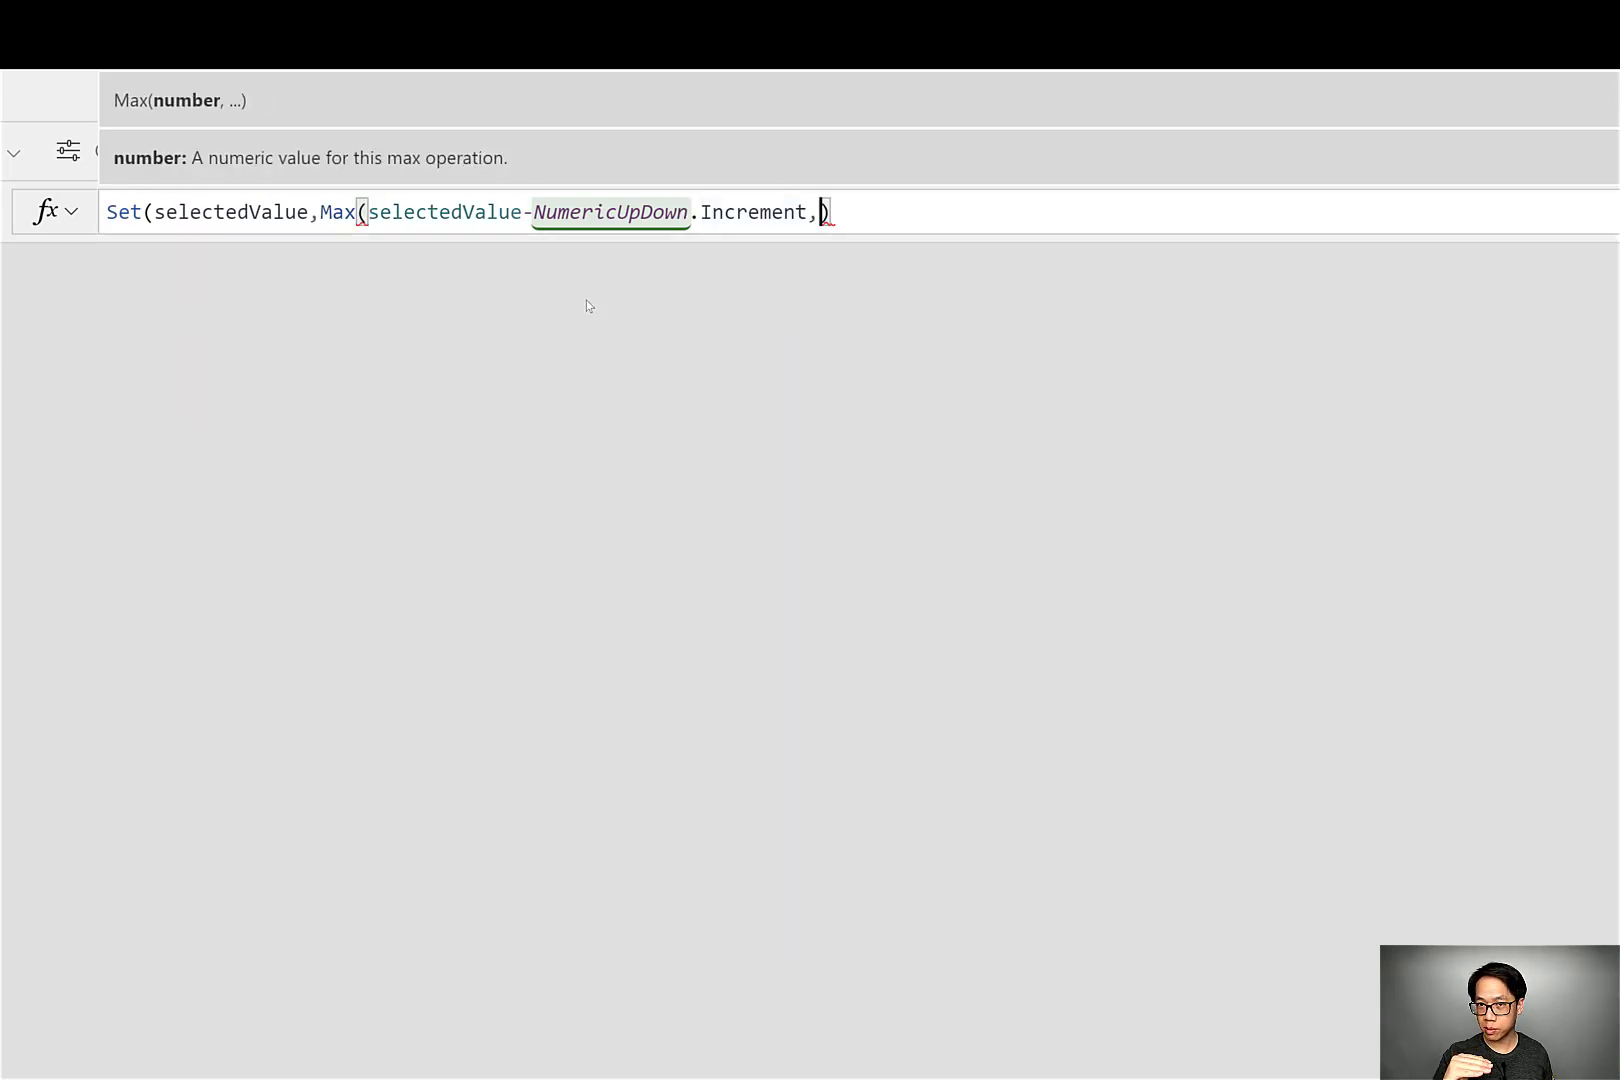
pyautogui.write('Numeric')
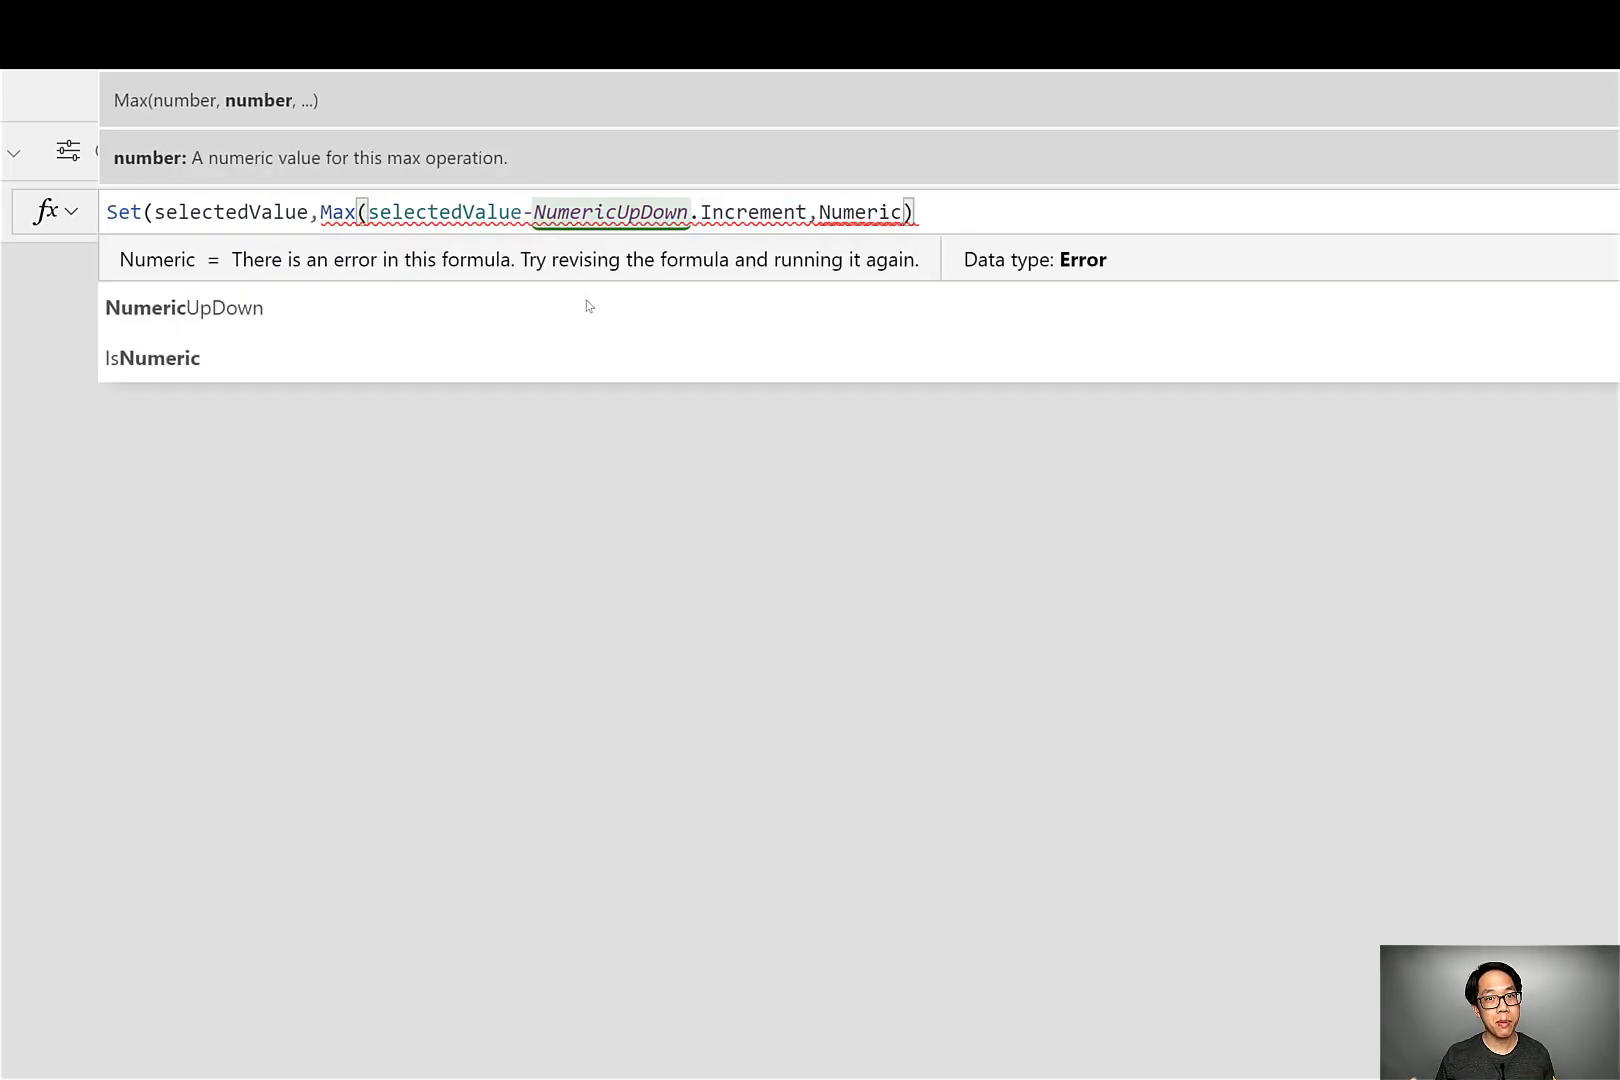
pyautogui.press('Tab')
pyautogui.write('.Min')
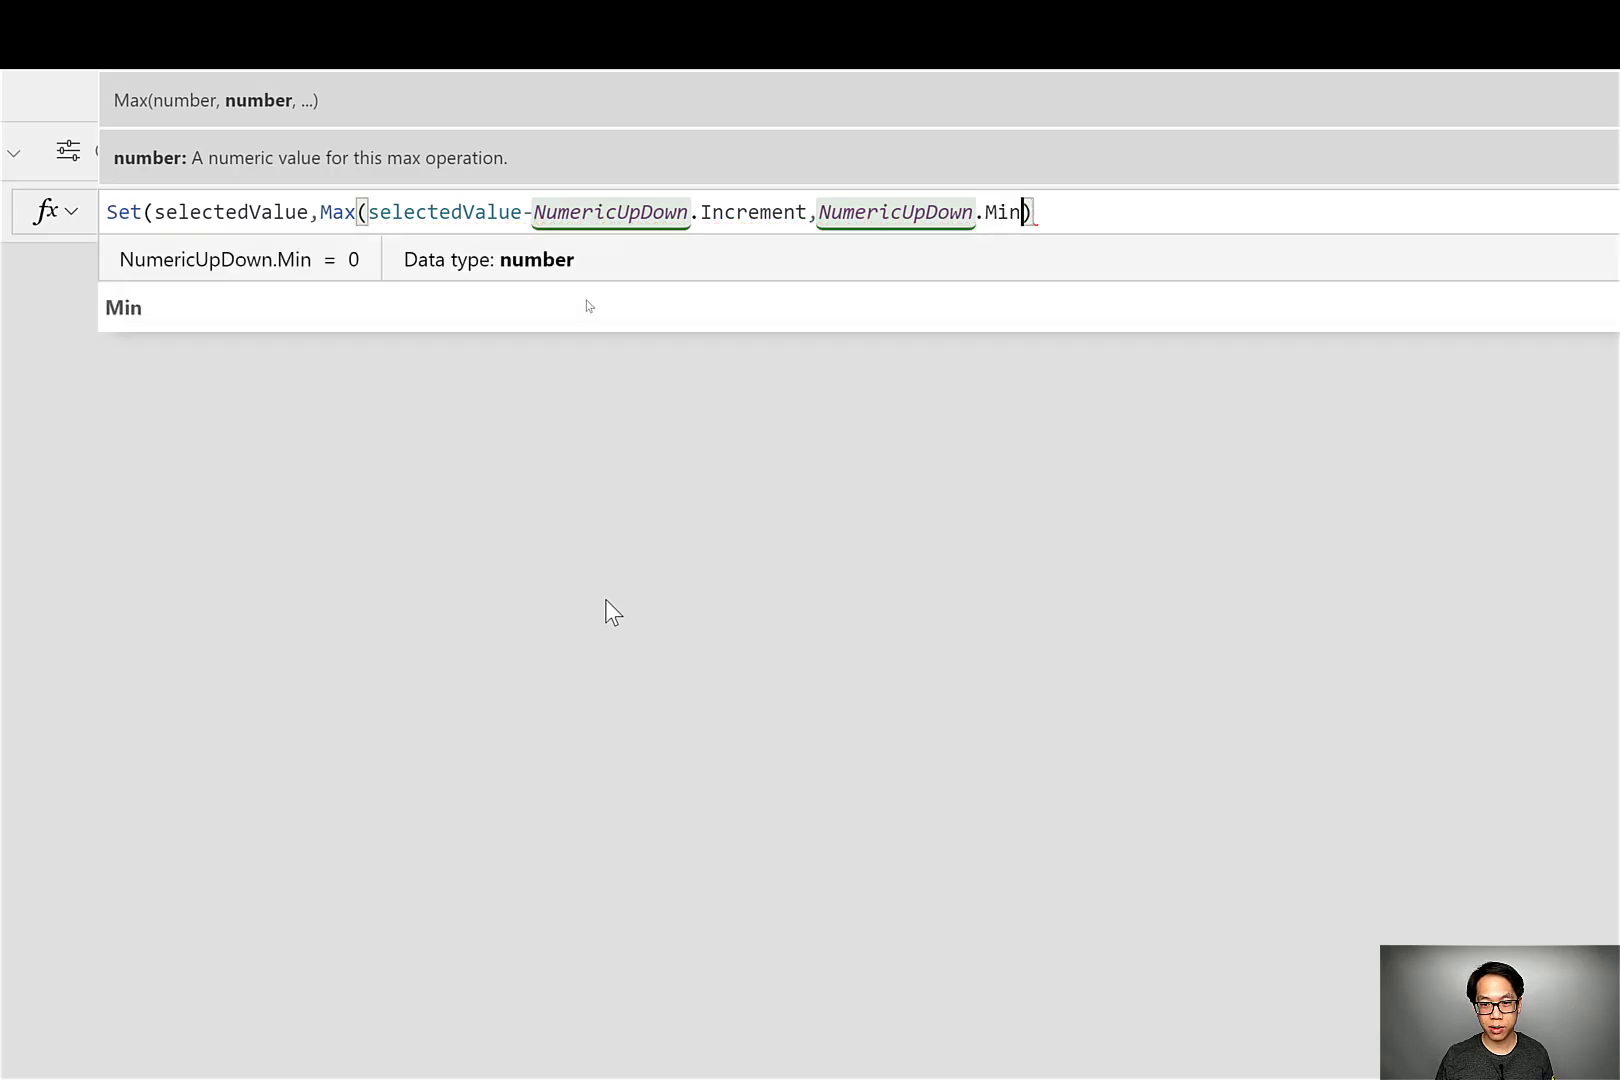
pyautogui.write(')')
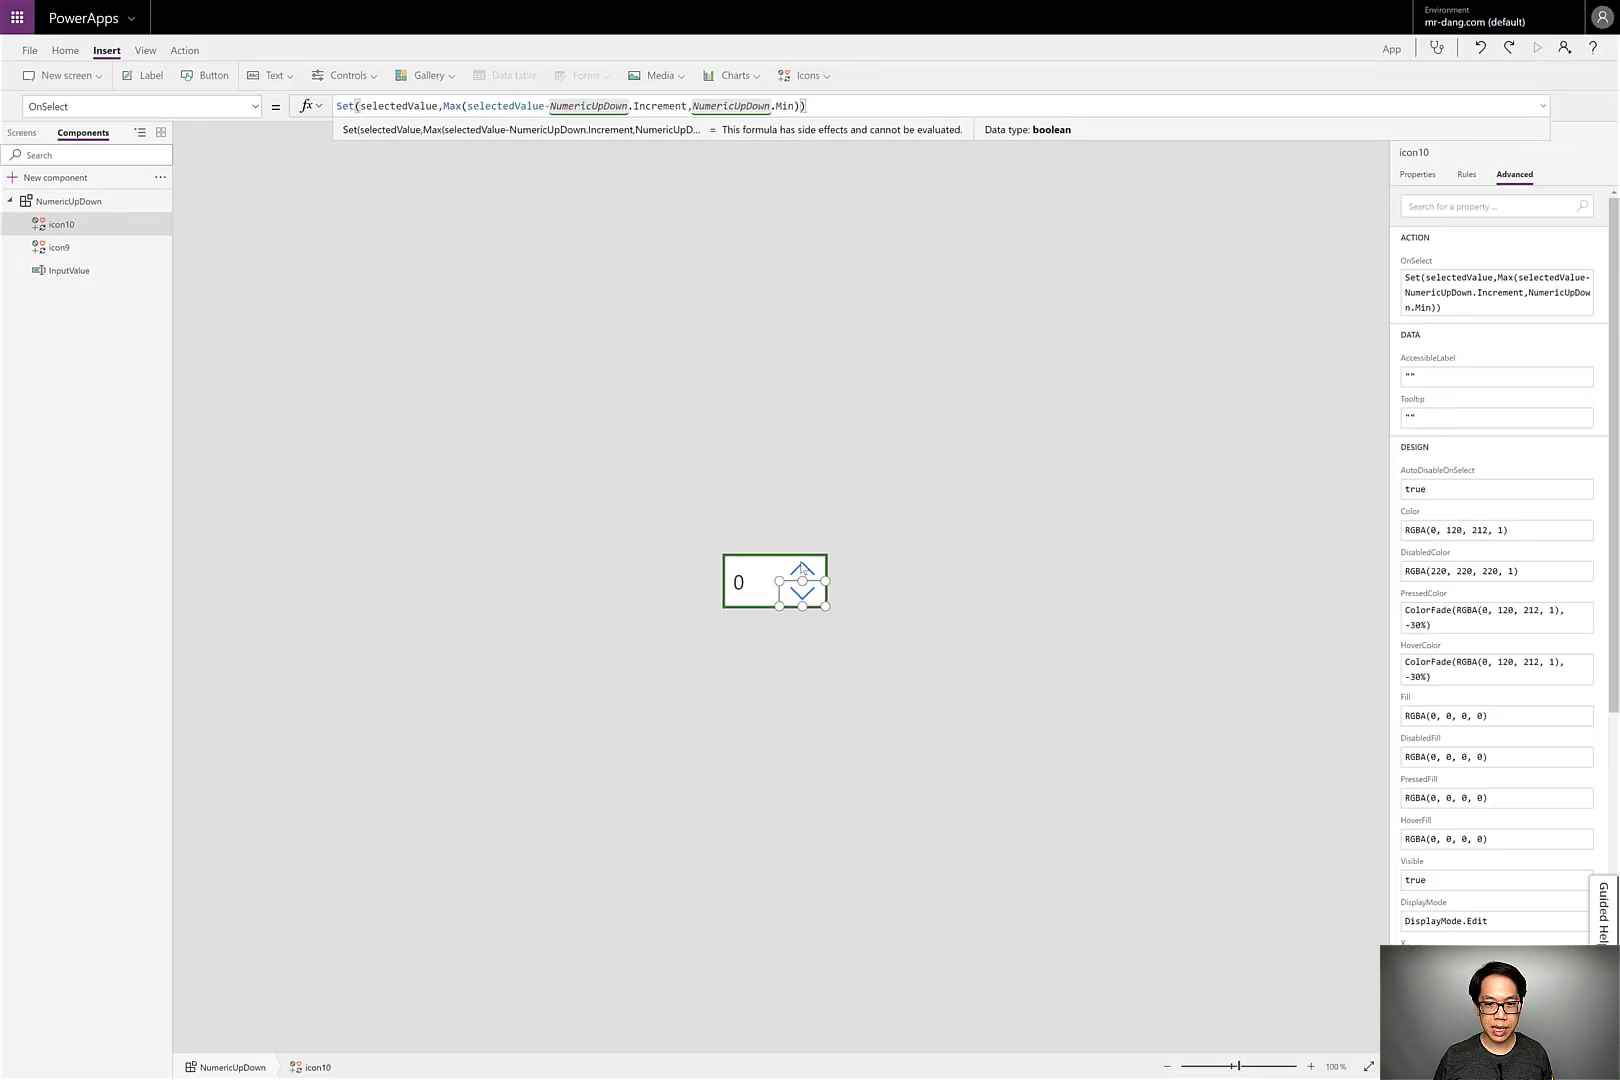
# Select the InputValue text box and switch its property selector to OnChange.
pyautogui.click(752, 580)
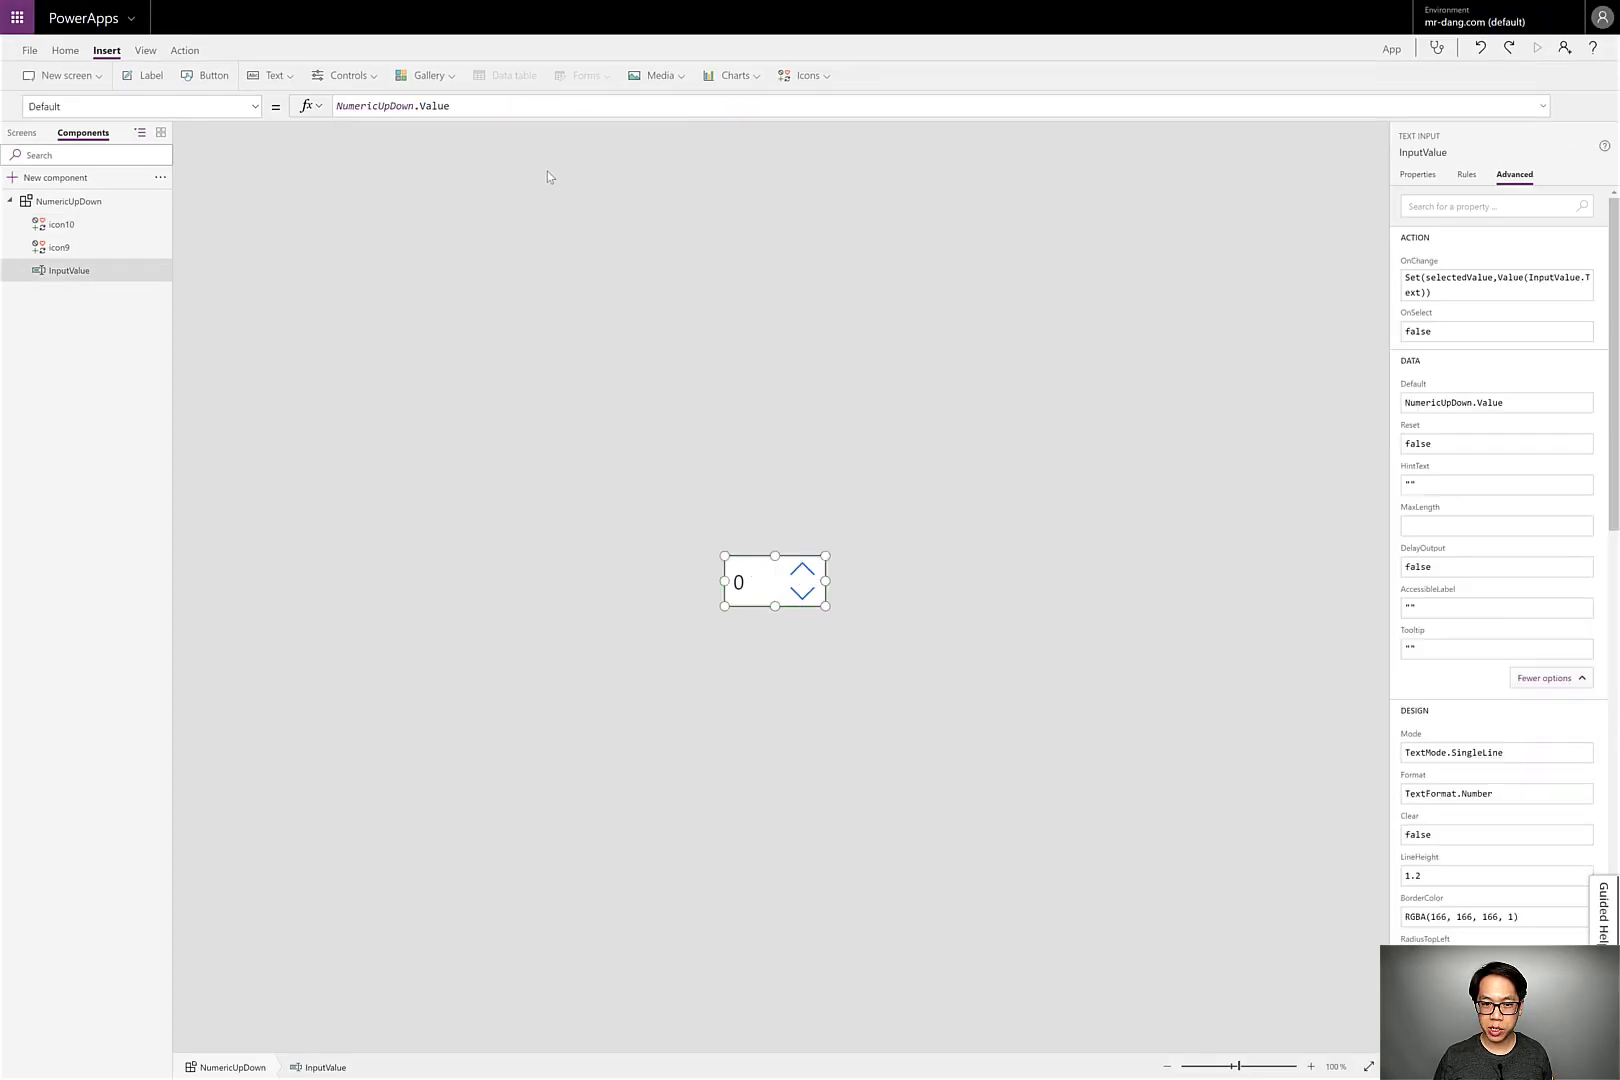
pyautogui.click(218, 101)
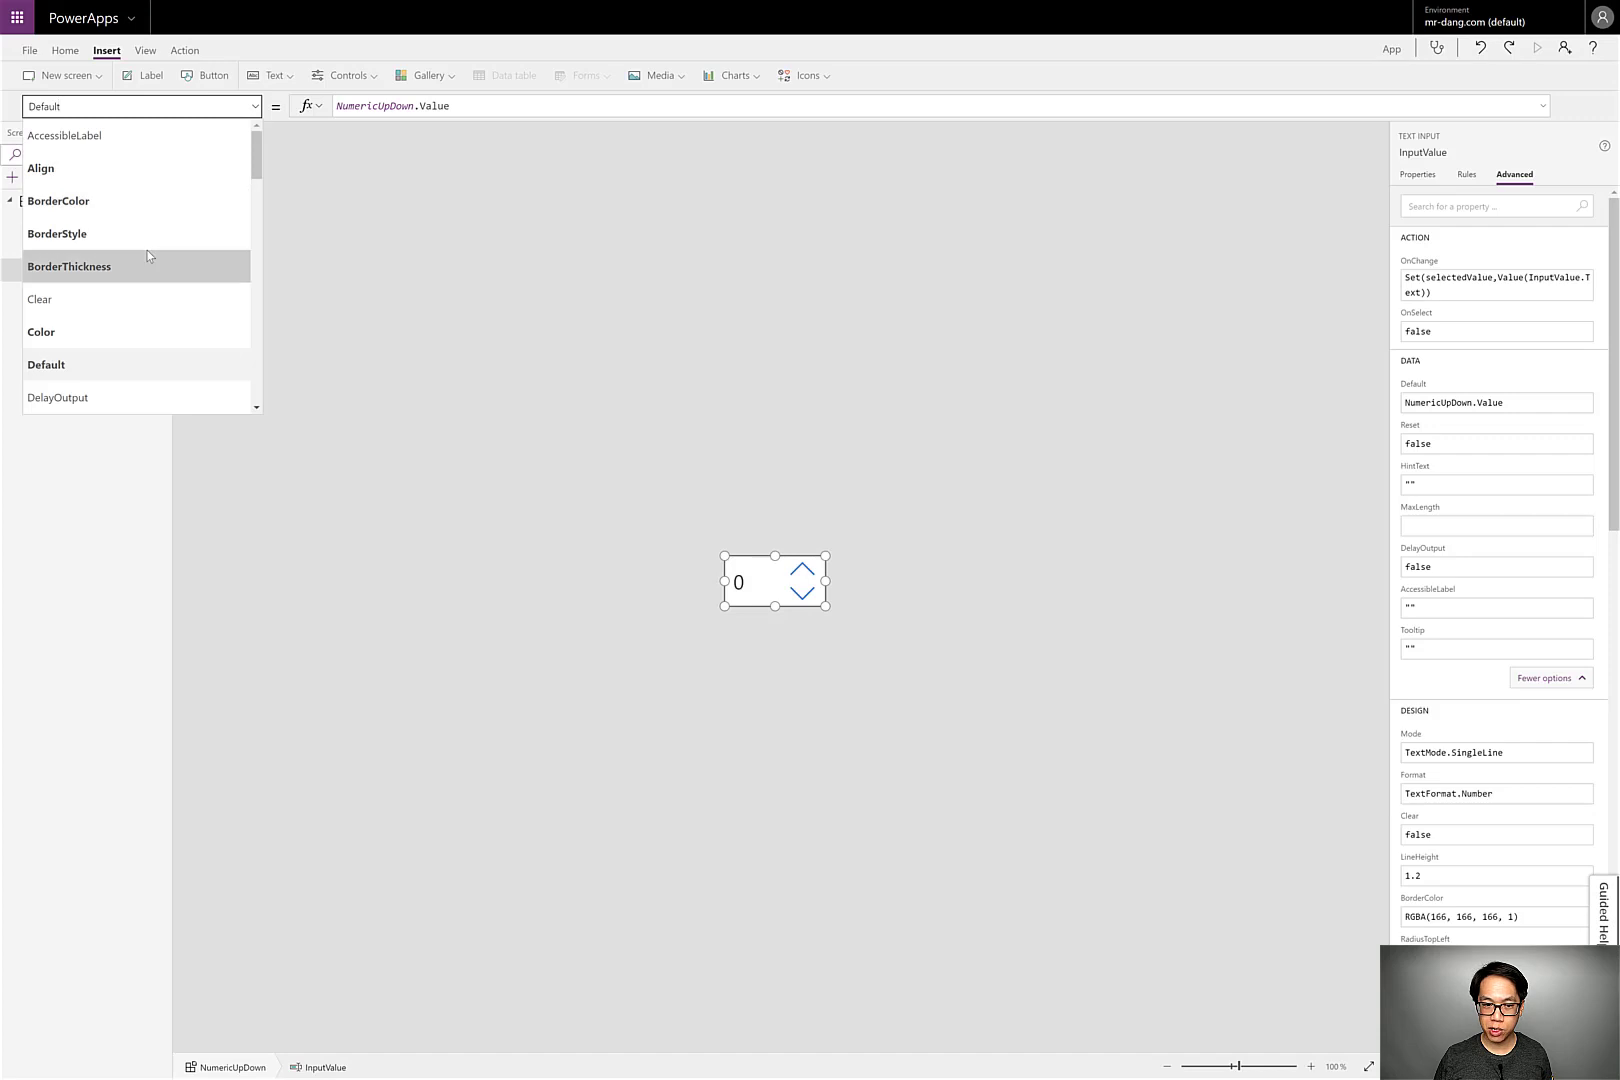
pyautogui.hotkey('ctrl', 'a')
pyautogui.write('OnChange')
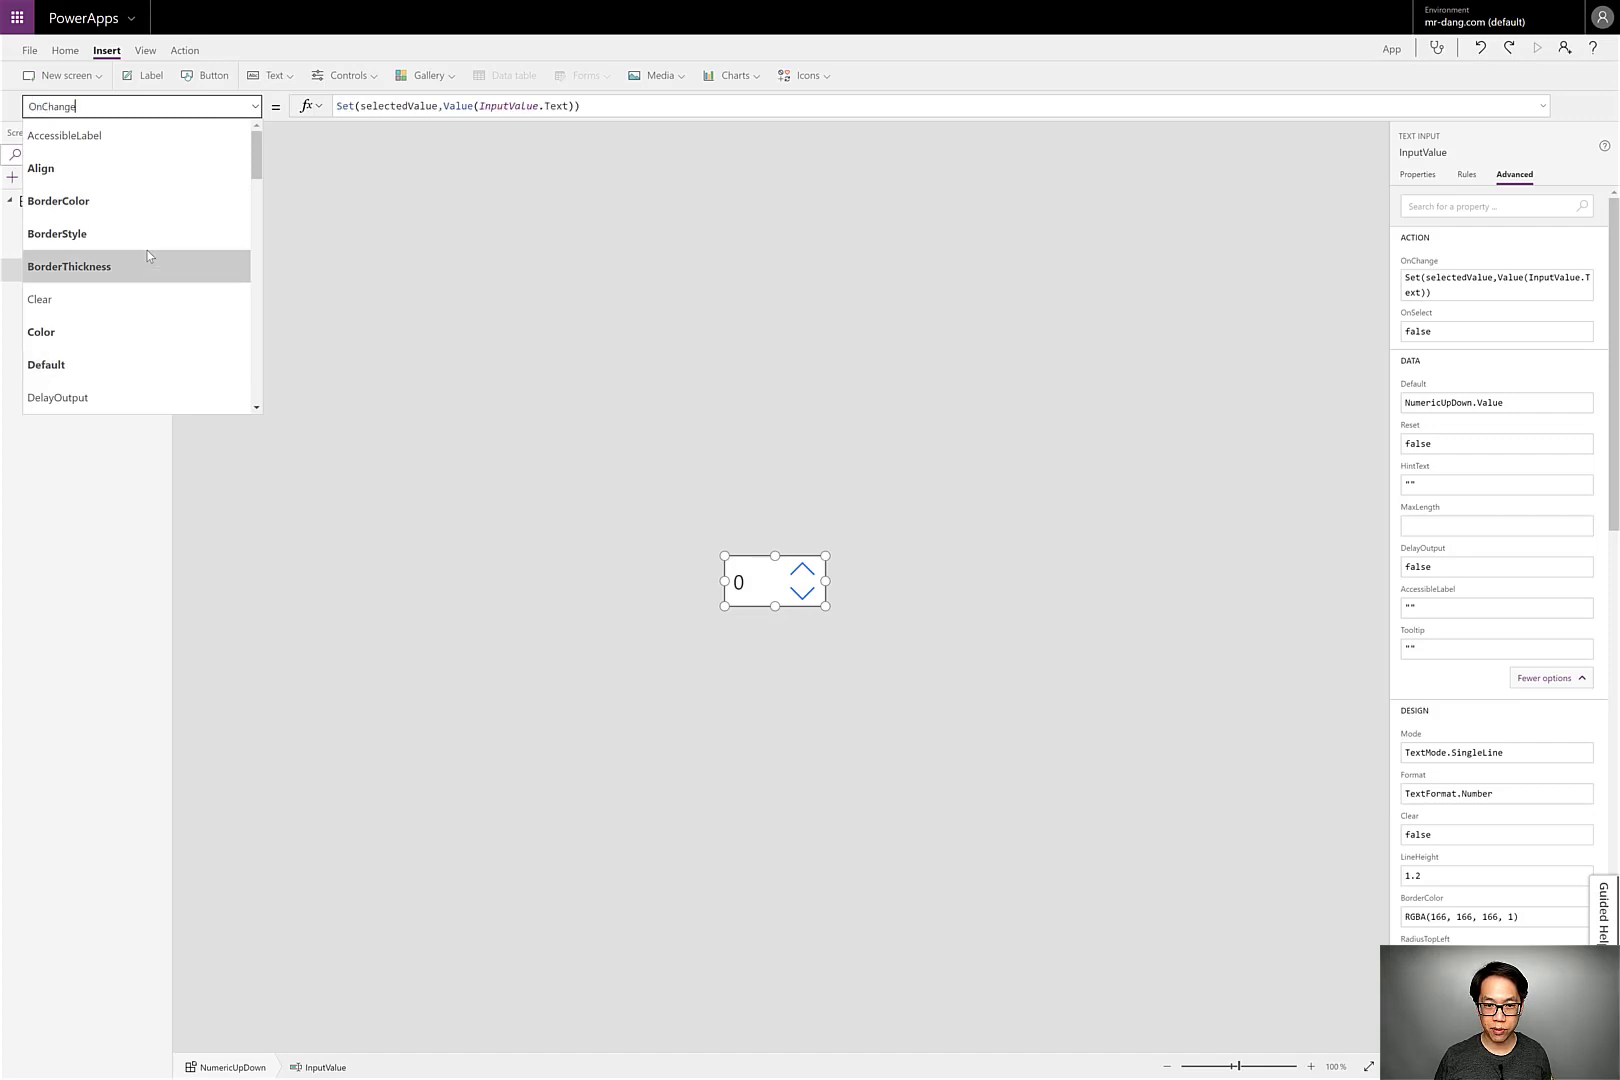
pyautogui.click(578, 108)
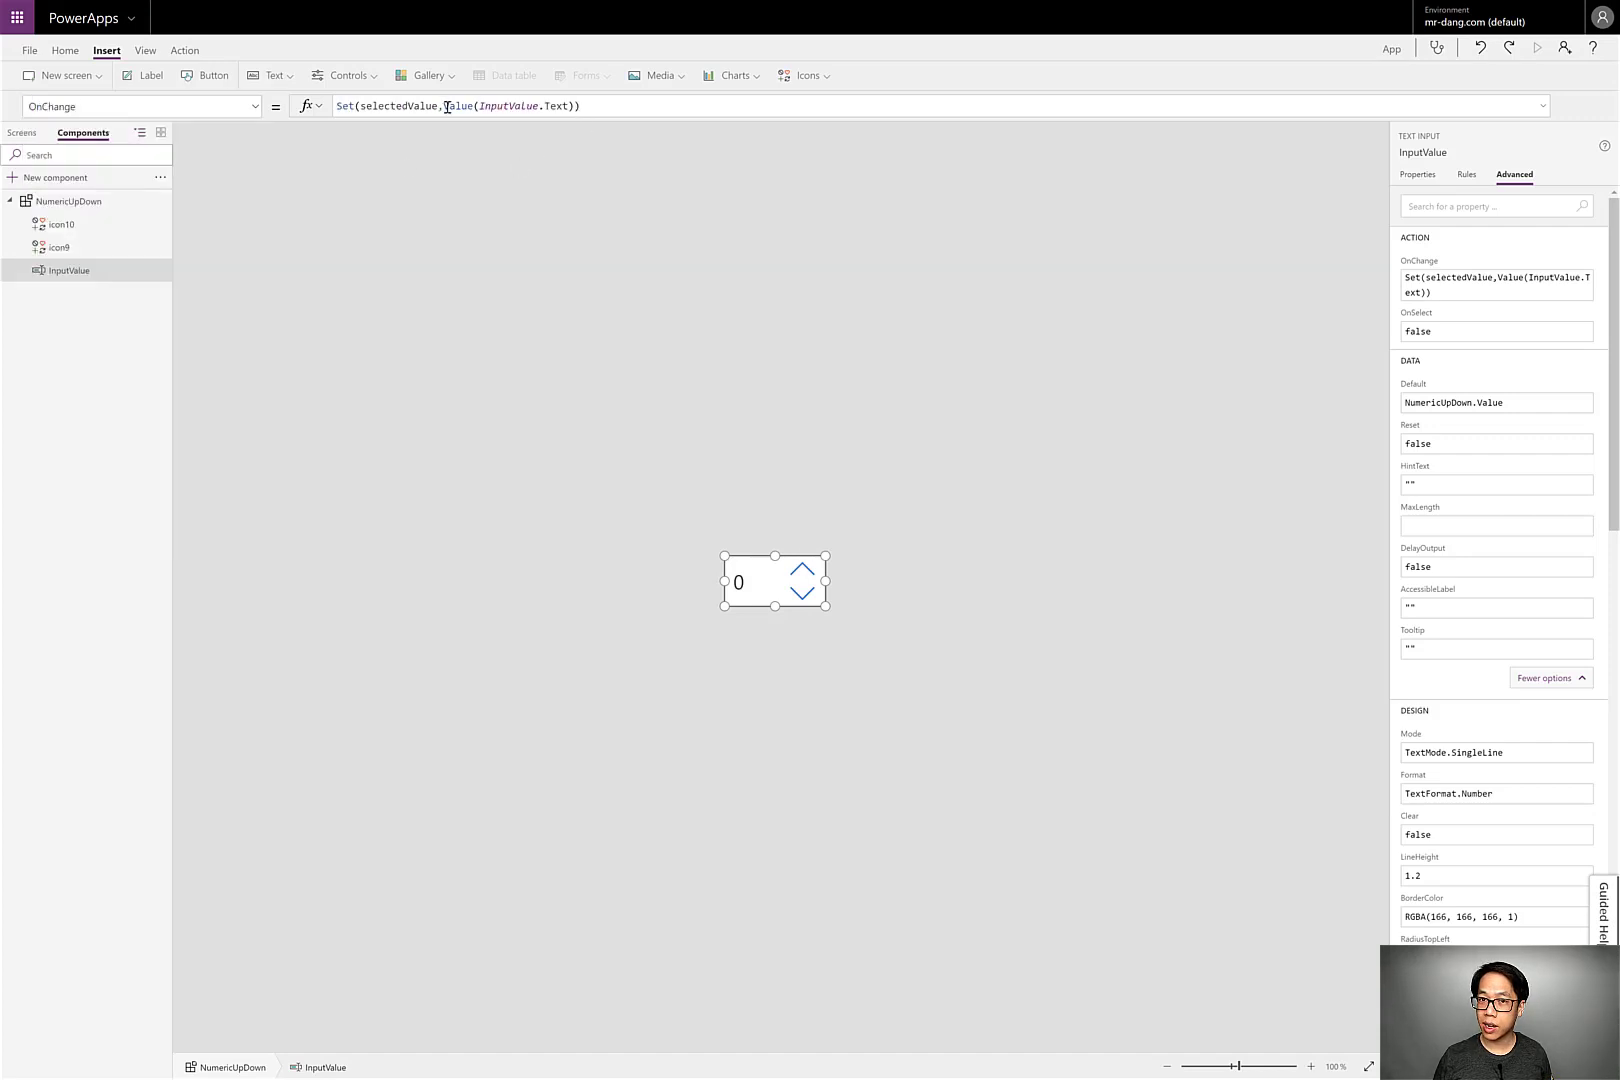
# Cap the OnChange value with Min(Value(InputValue.Text), NumericUpDown.Max).
pyautogui.click(447, 106)
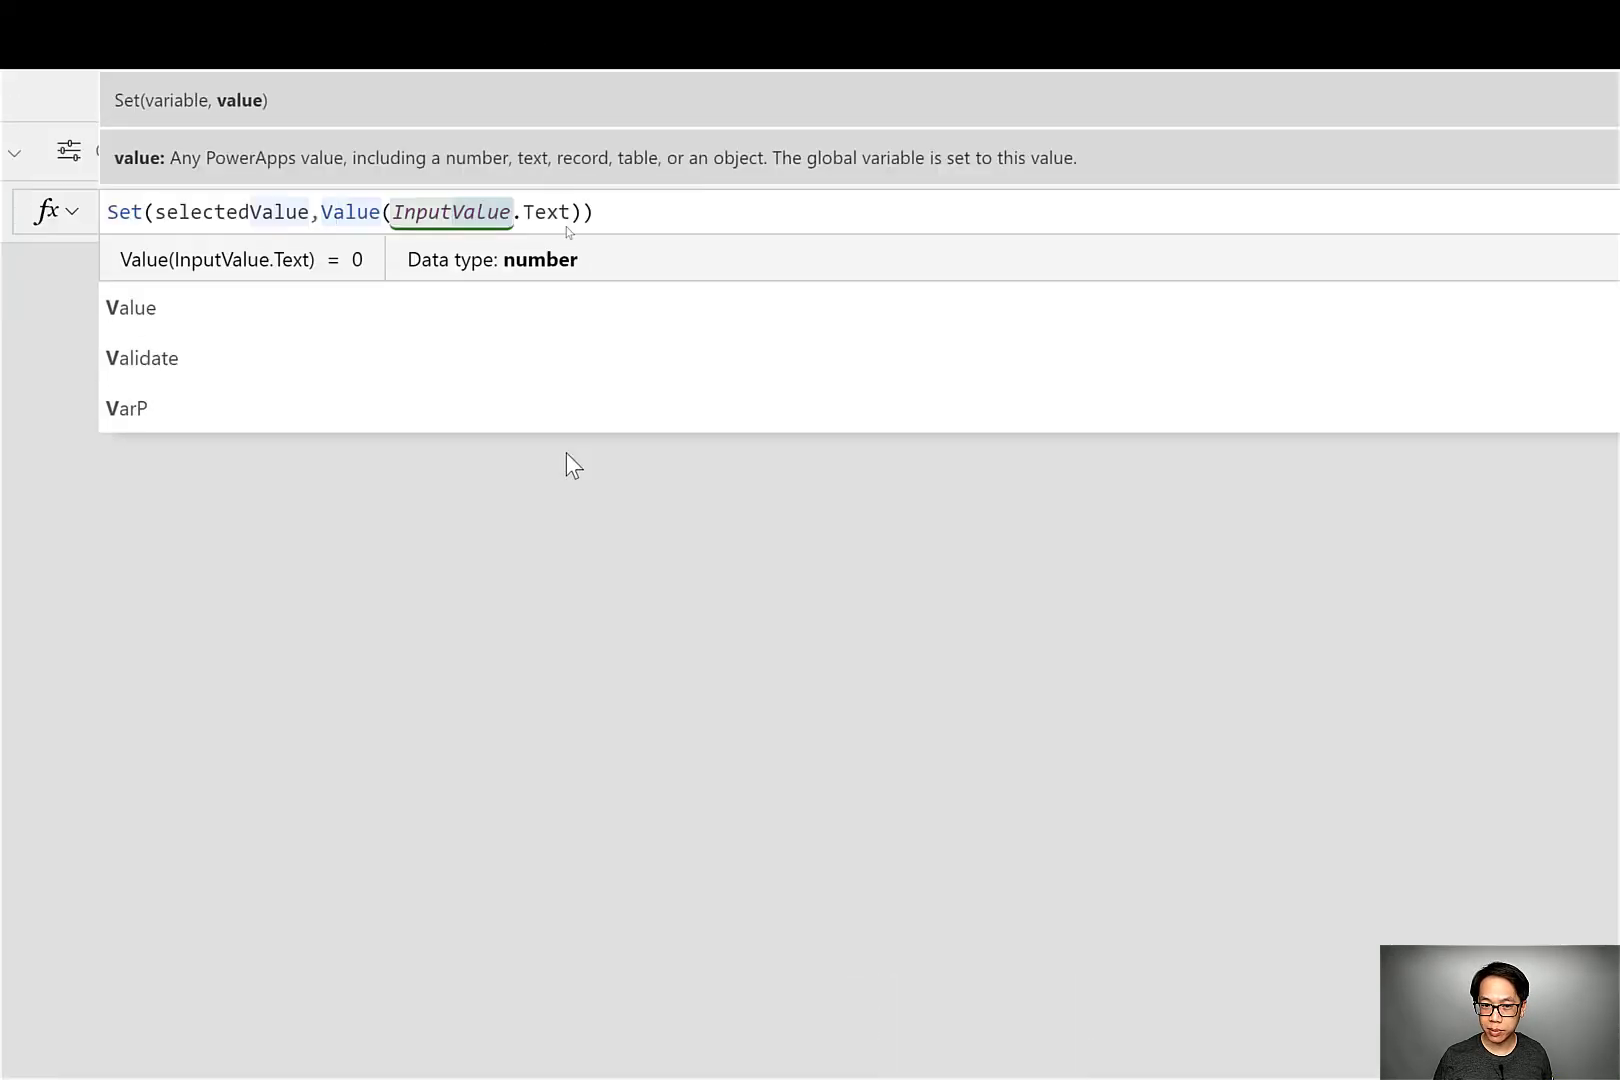
pyautogui.press('Left')
pyautogui.write('Mi')
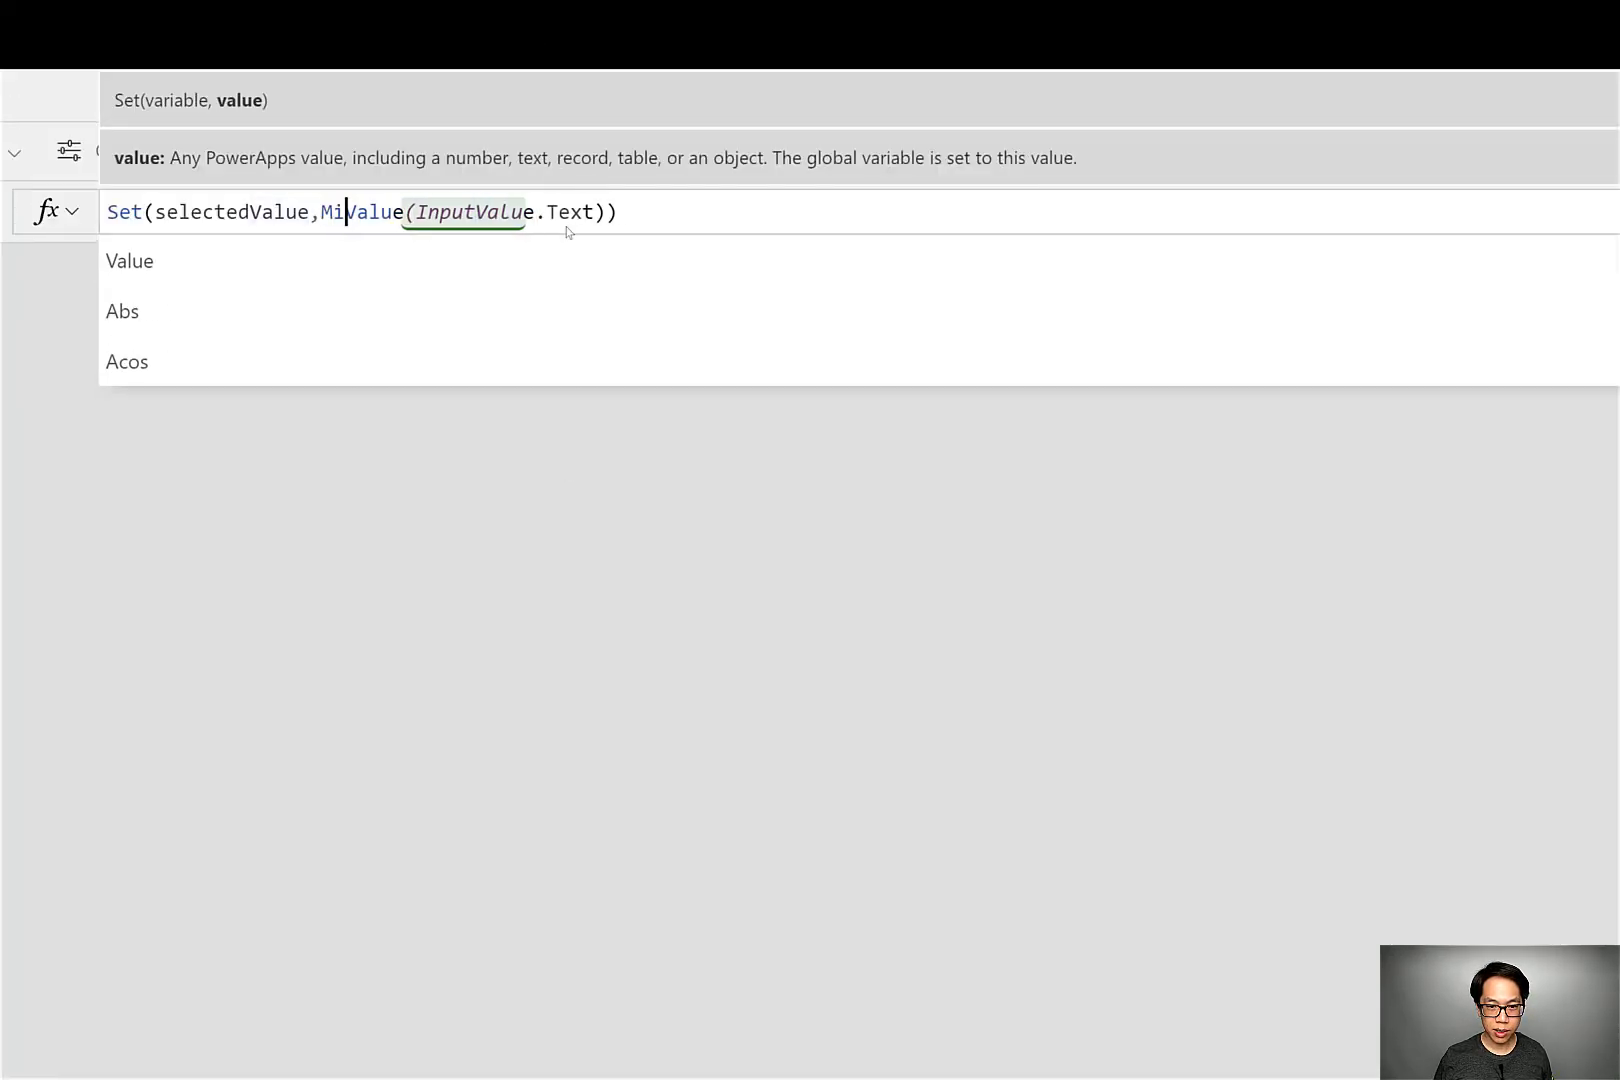
pyautogui.write('n(')
pyautogui.press('End')
pyautogui.press('Left')
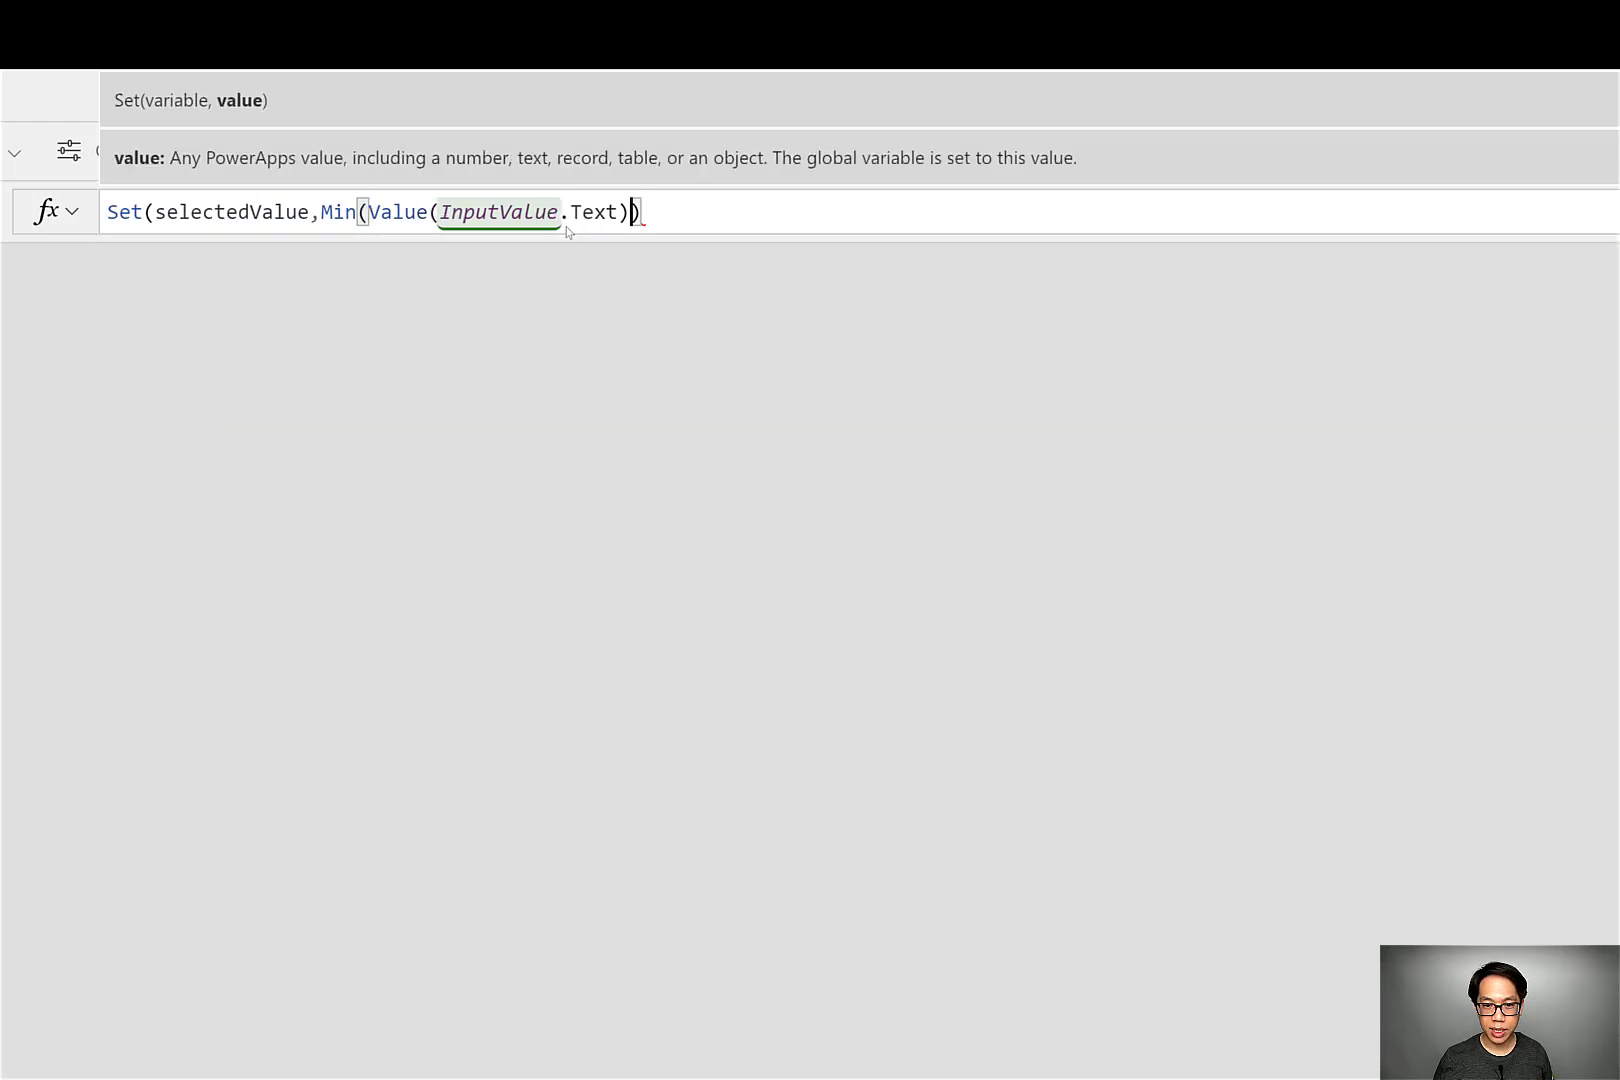
pyautogui.write(',')
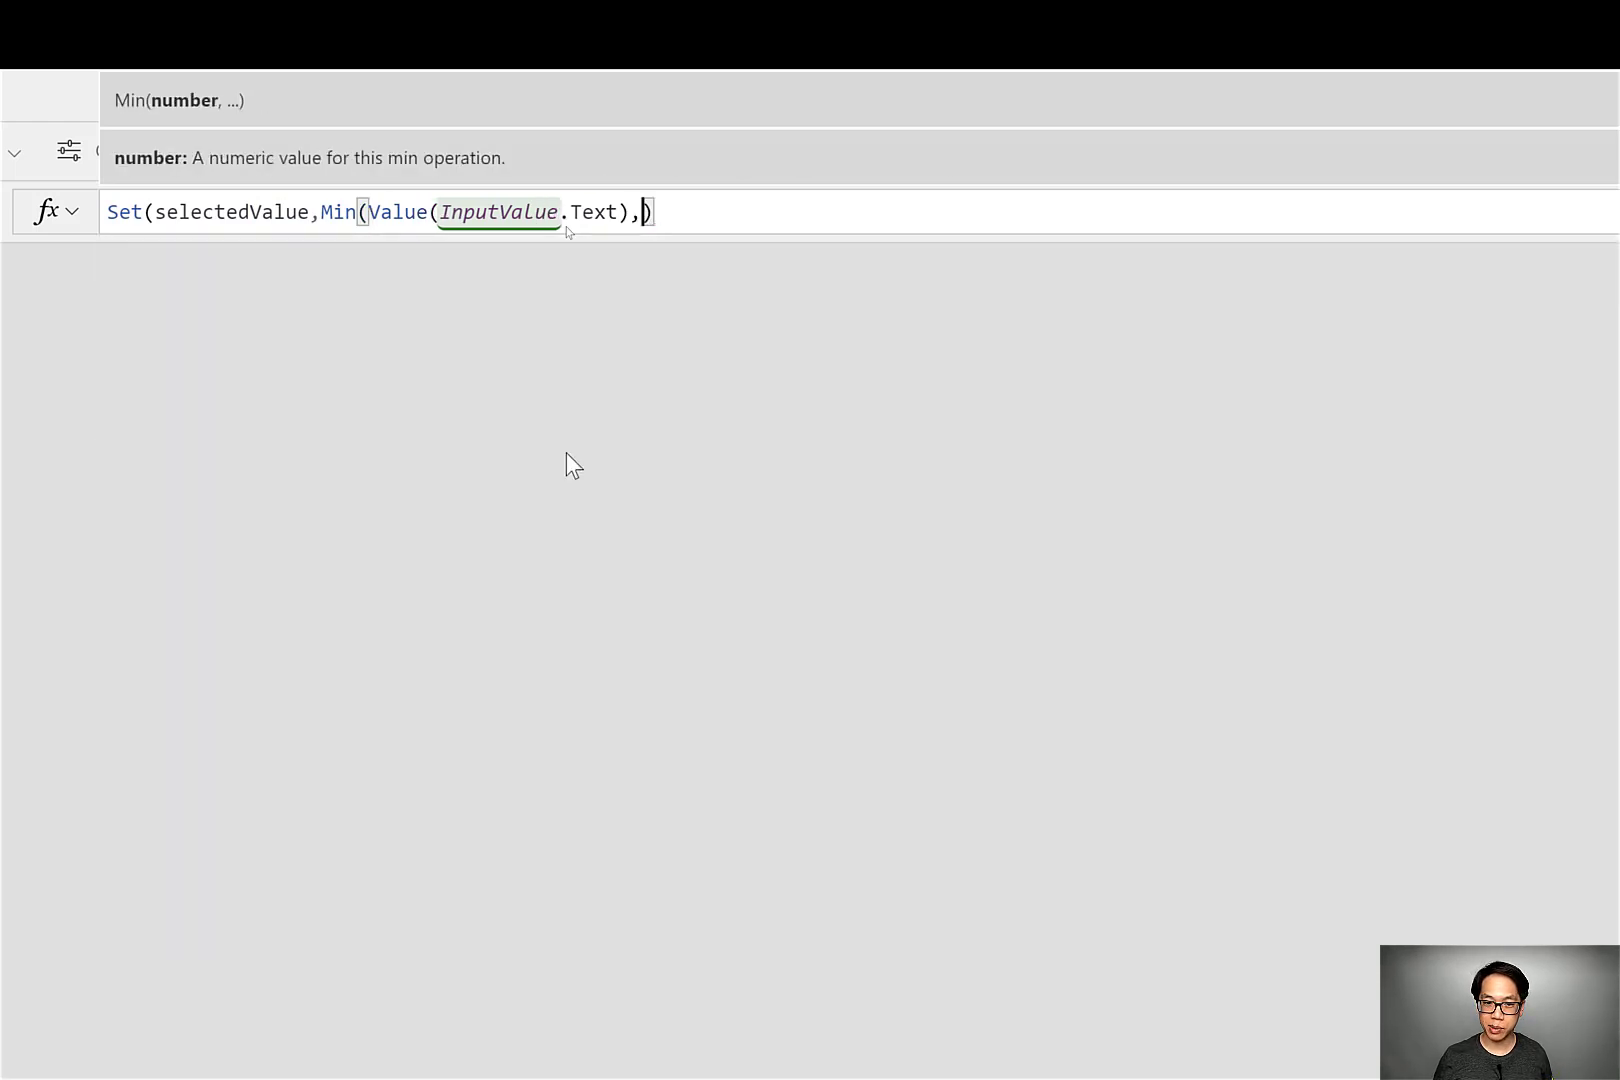
pyautogui.write('Numeric')
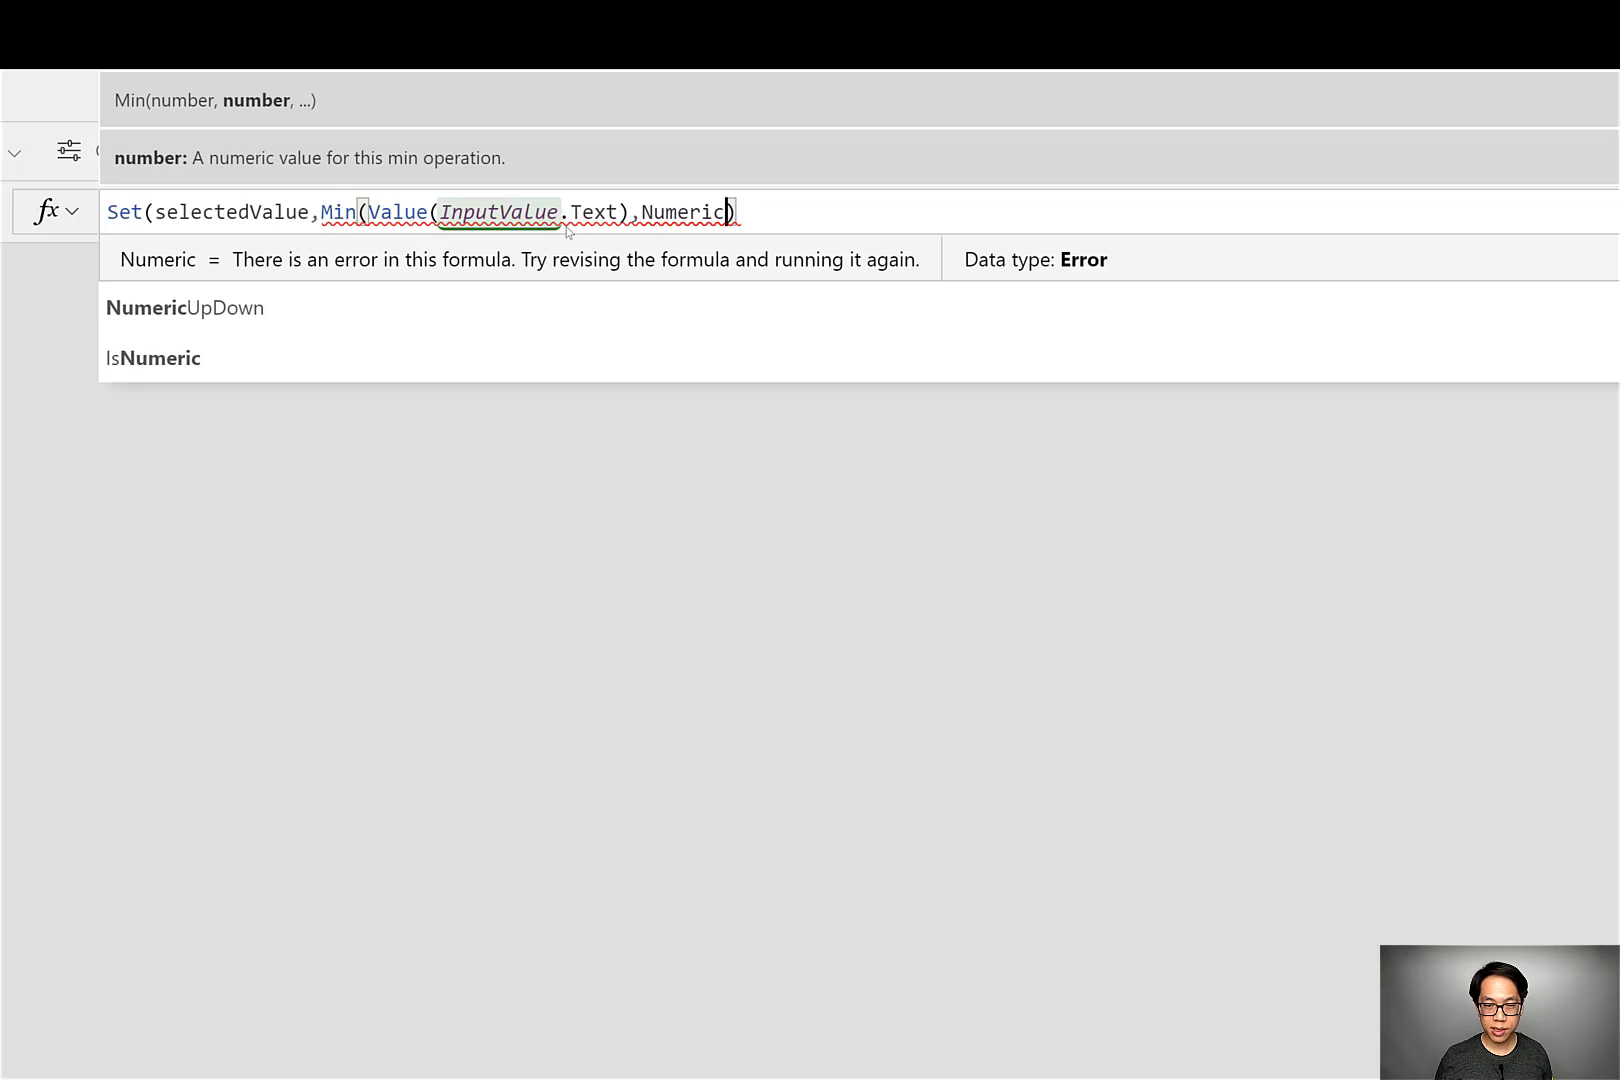
pyautogui.press('Tab')
pyautogui.write('.Max')
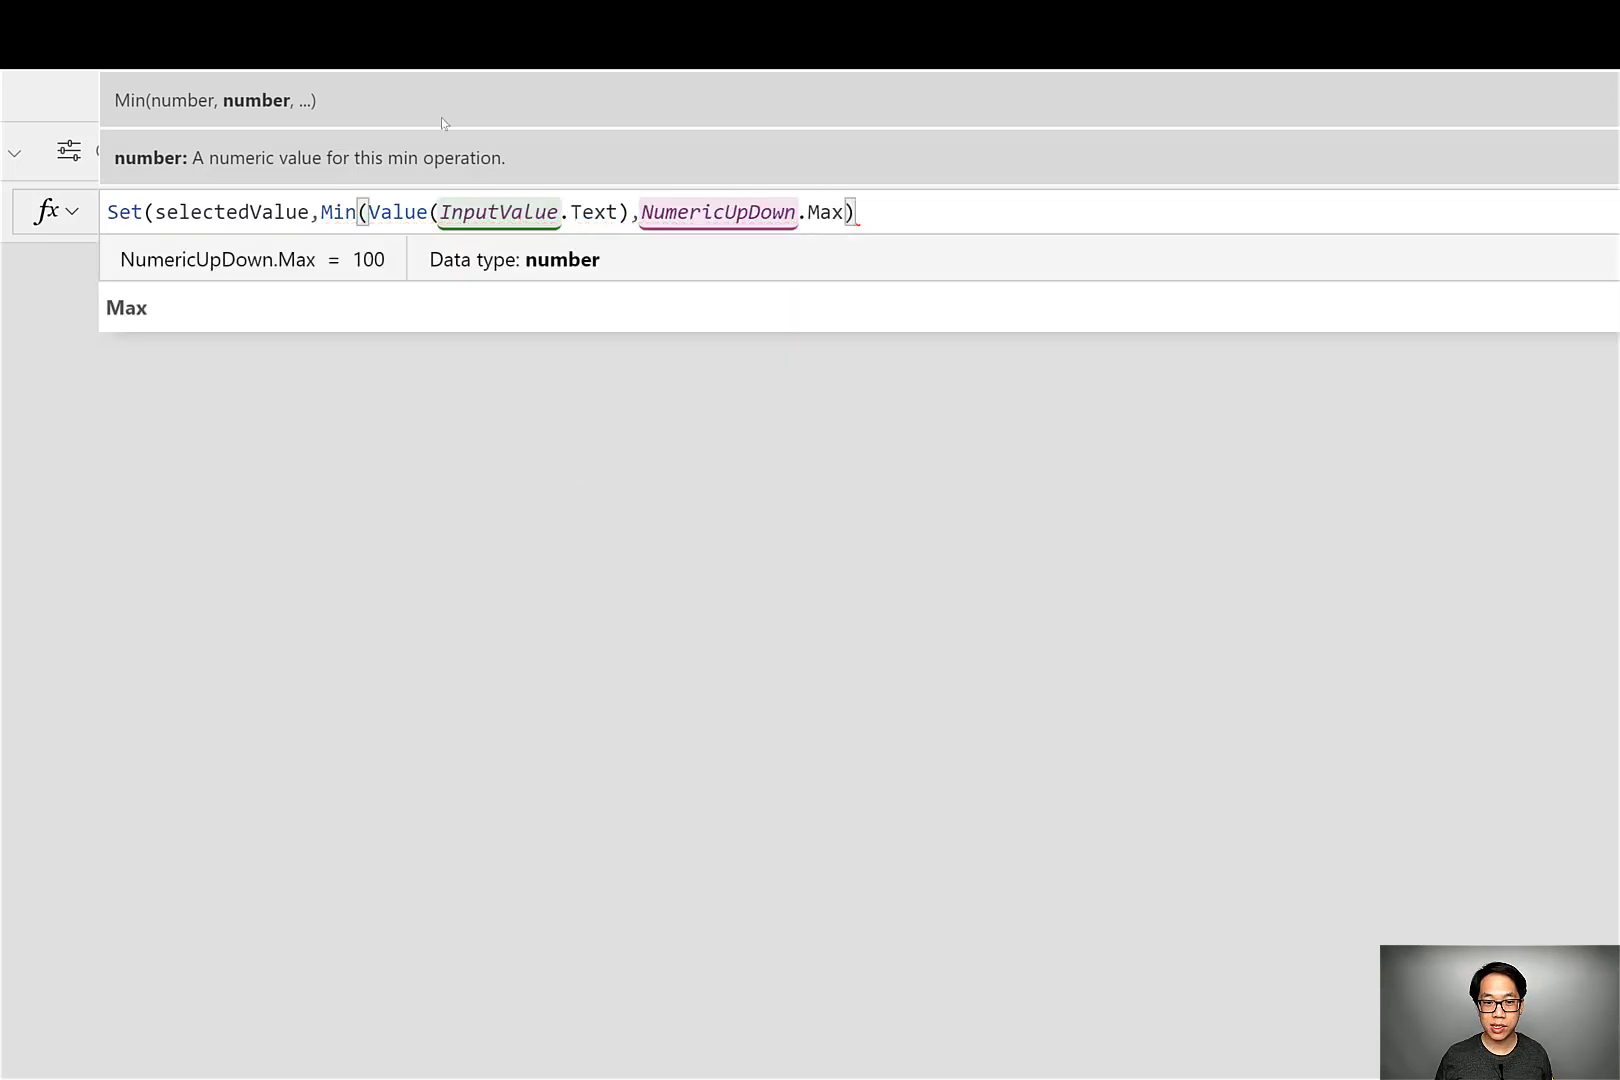
# Wrap that result in Max(..., NumericUpDown.Min) to also enforce the minimum.
pyautogui.click(311, 211)
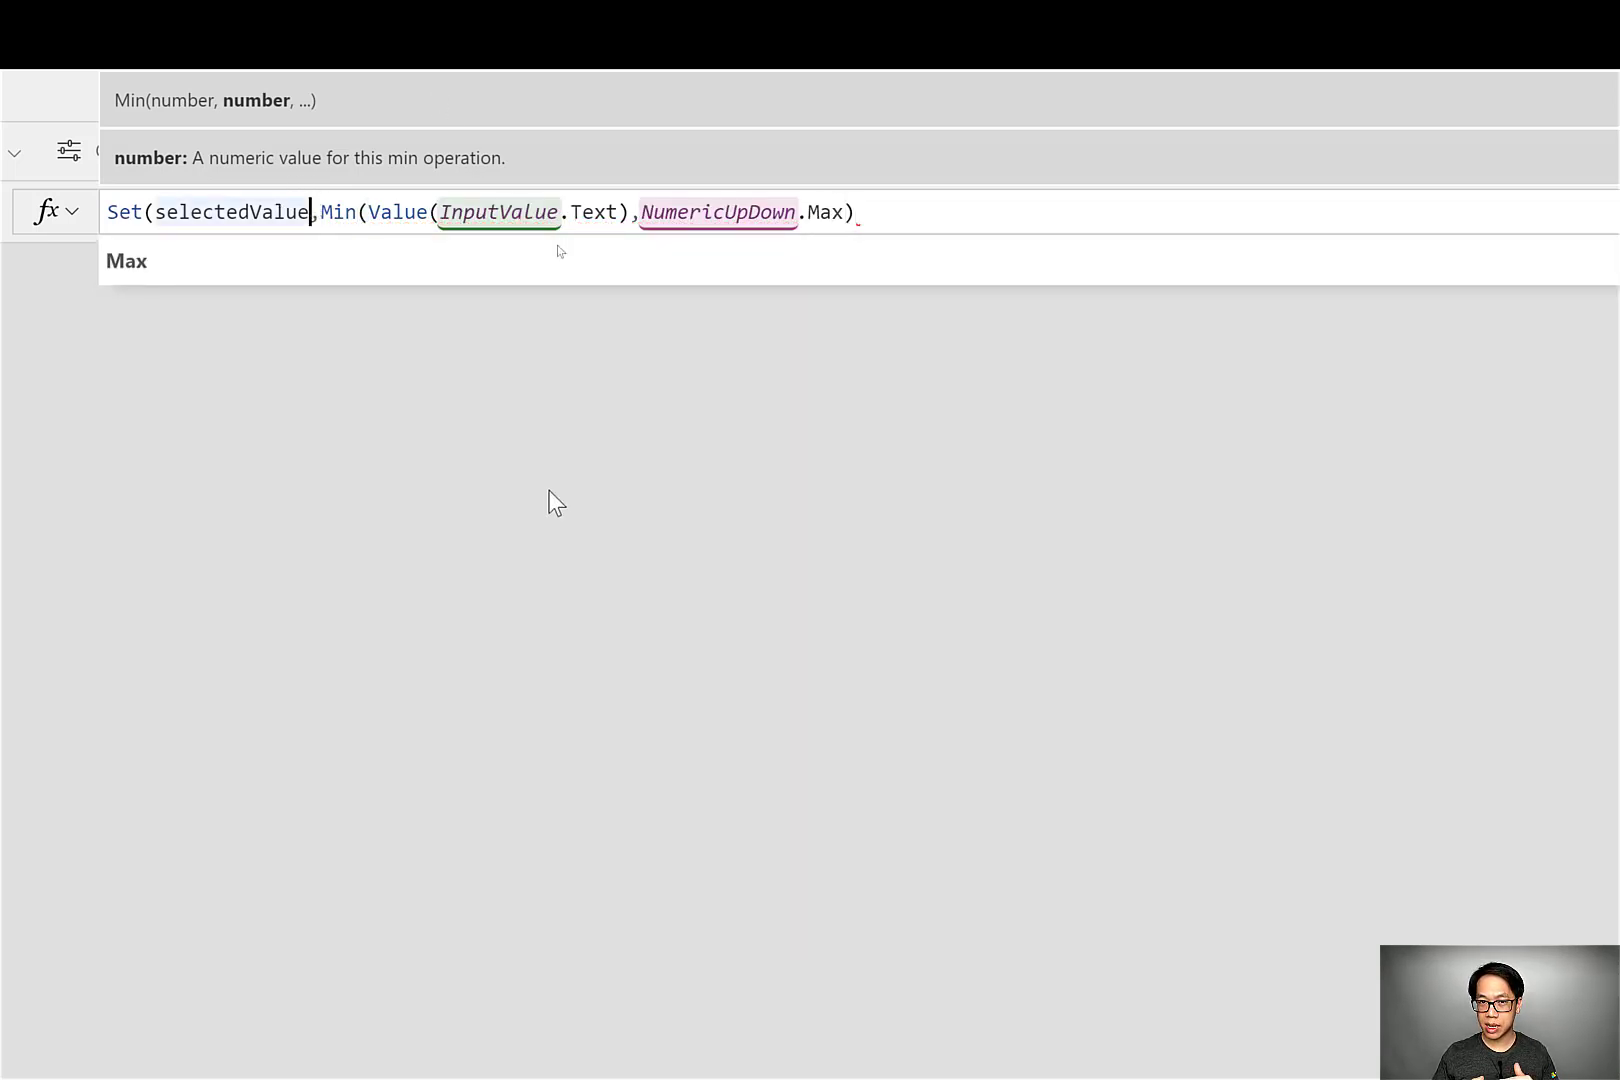
pyautogui.press('Right')
pyautogui.write('Max(')
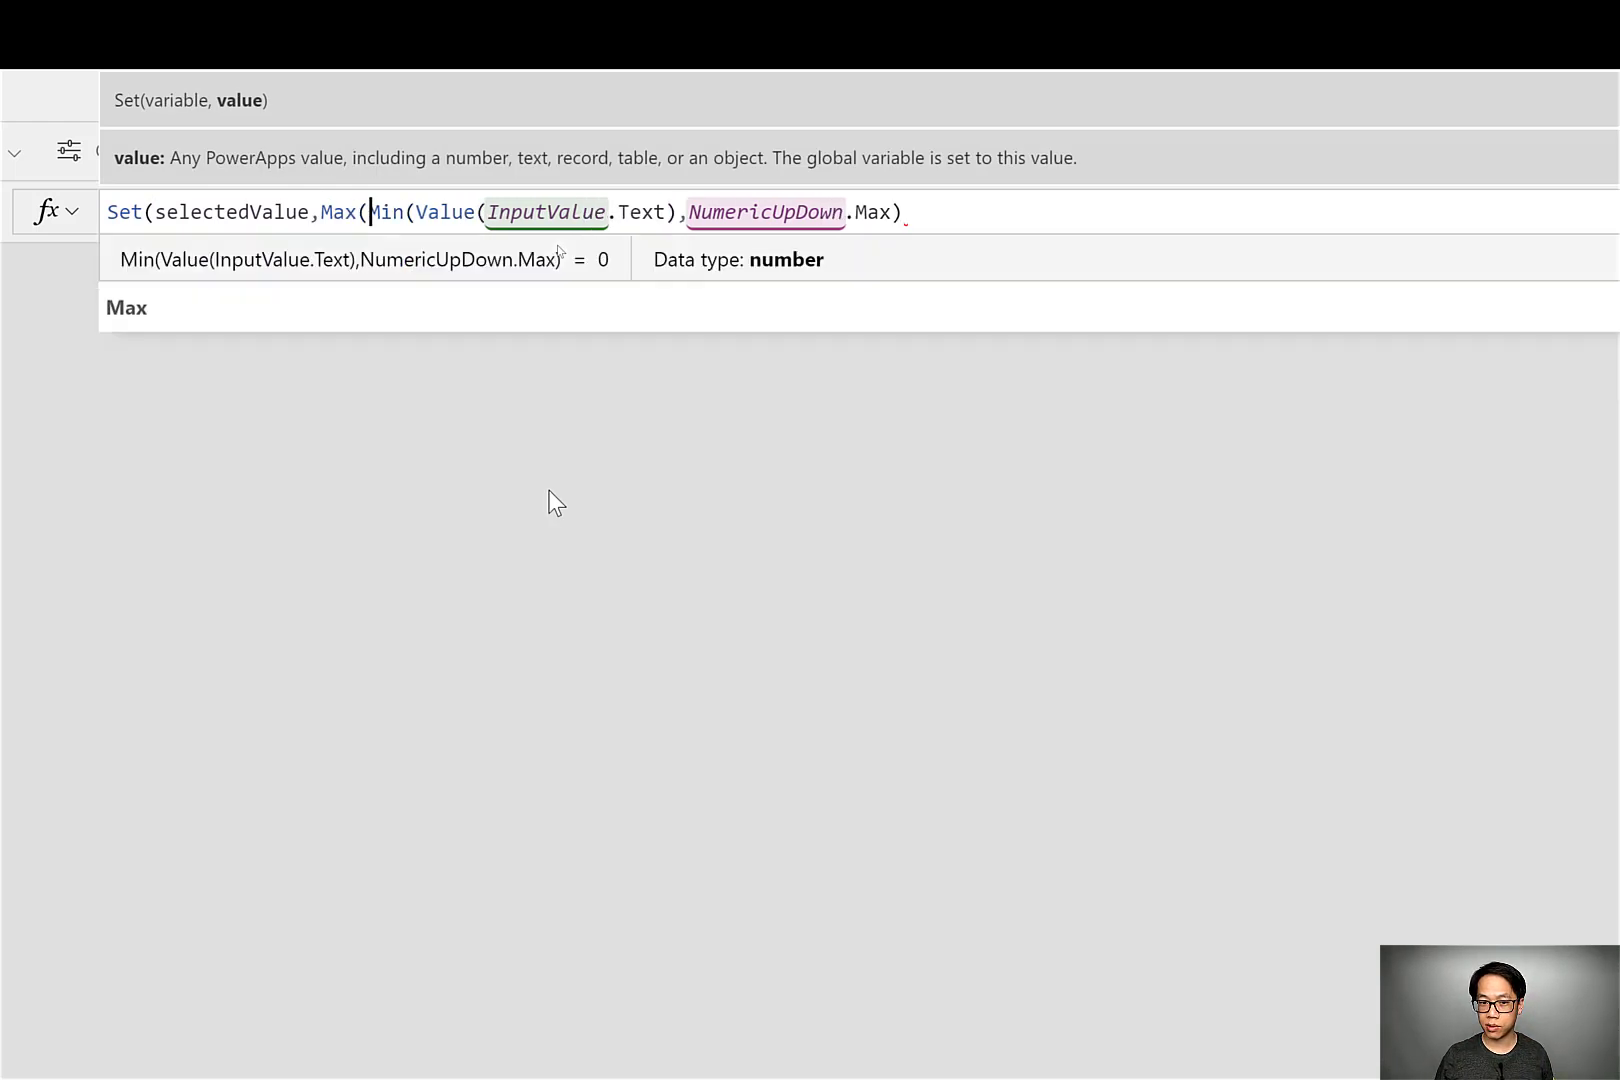
pyautogui.press('End')
pyautogui.write(',Numeric')
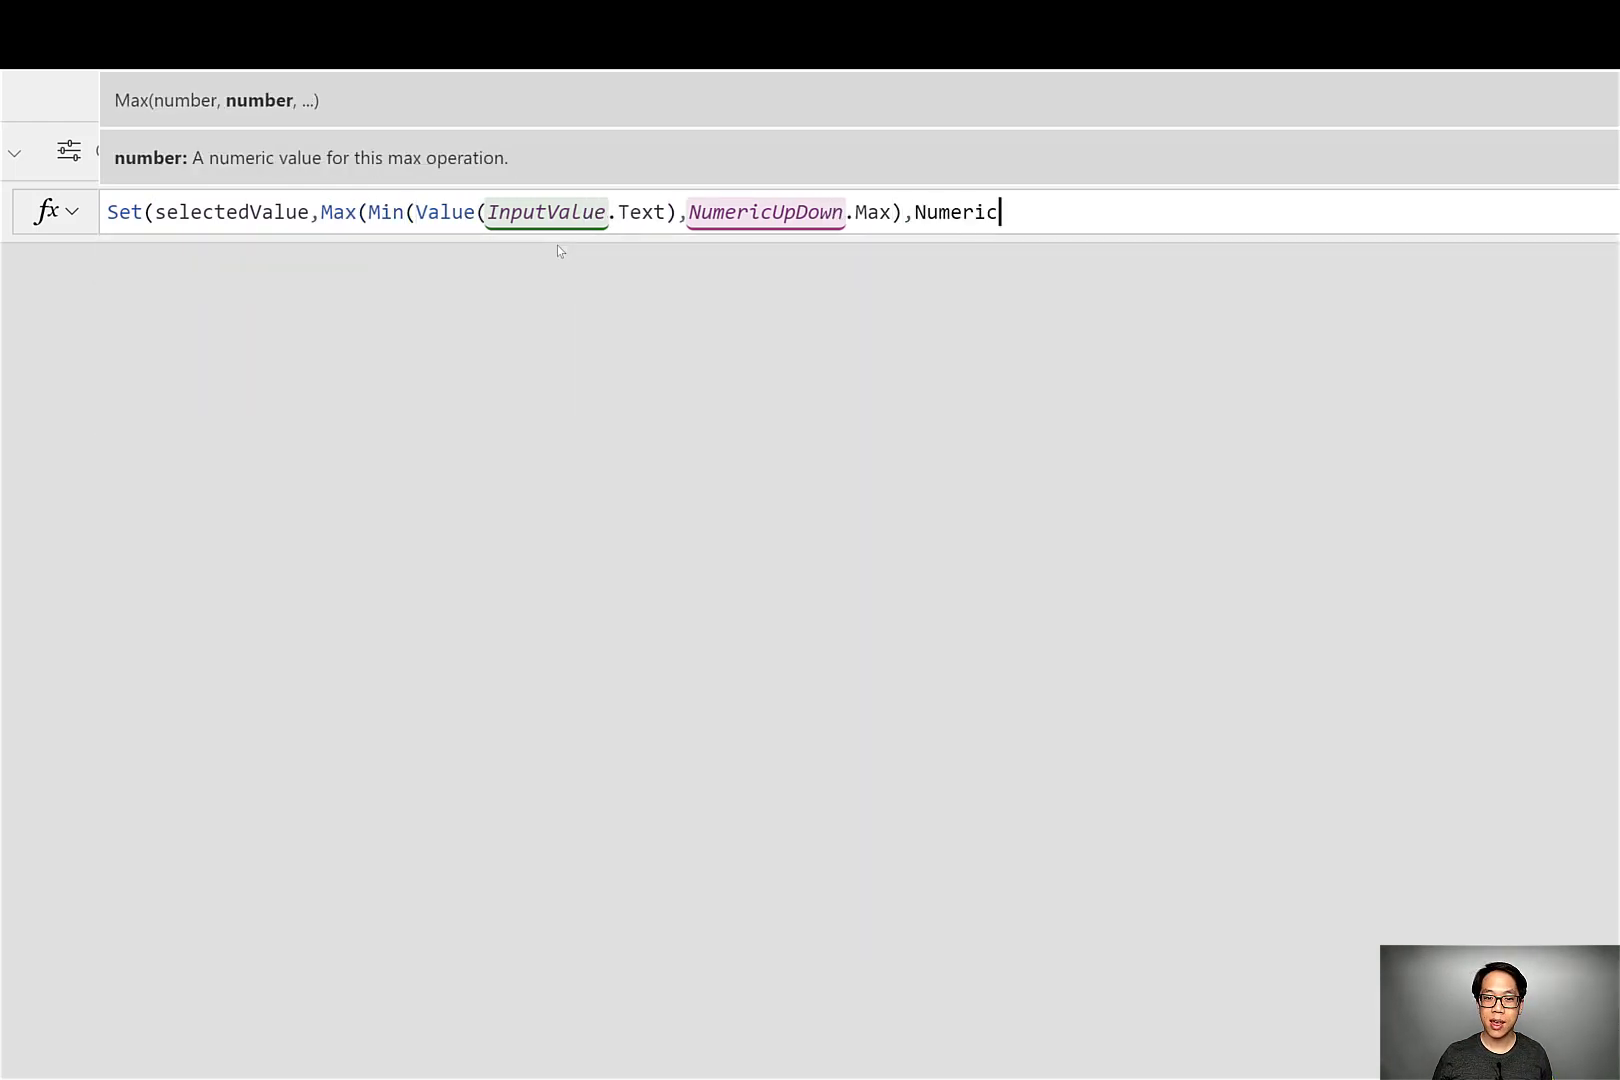
pyautogui.press('Tab')
pyautogui.write('.Min')
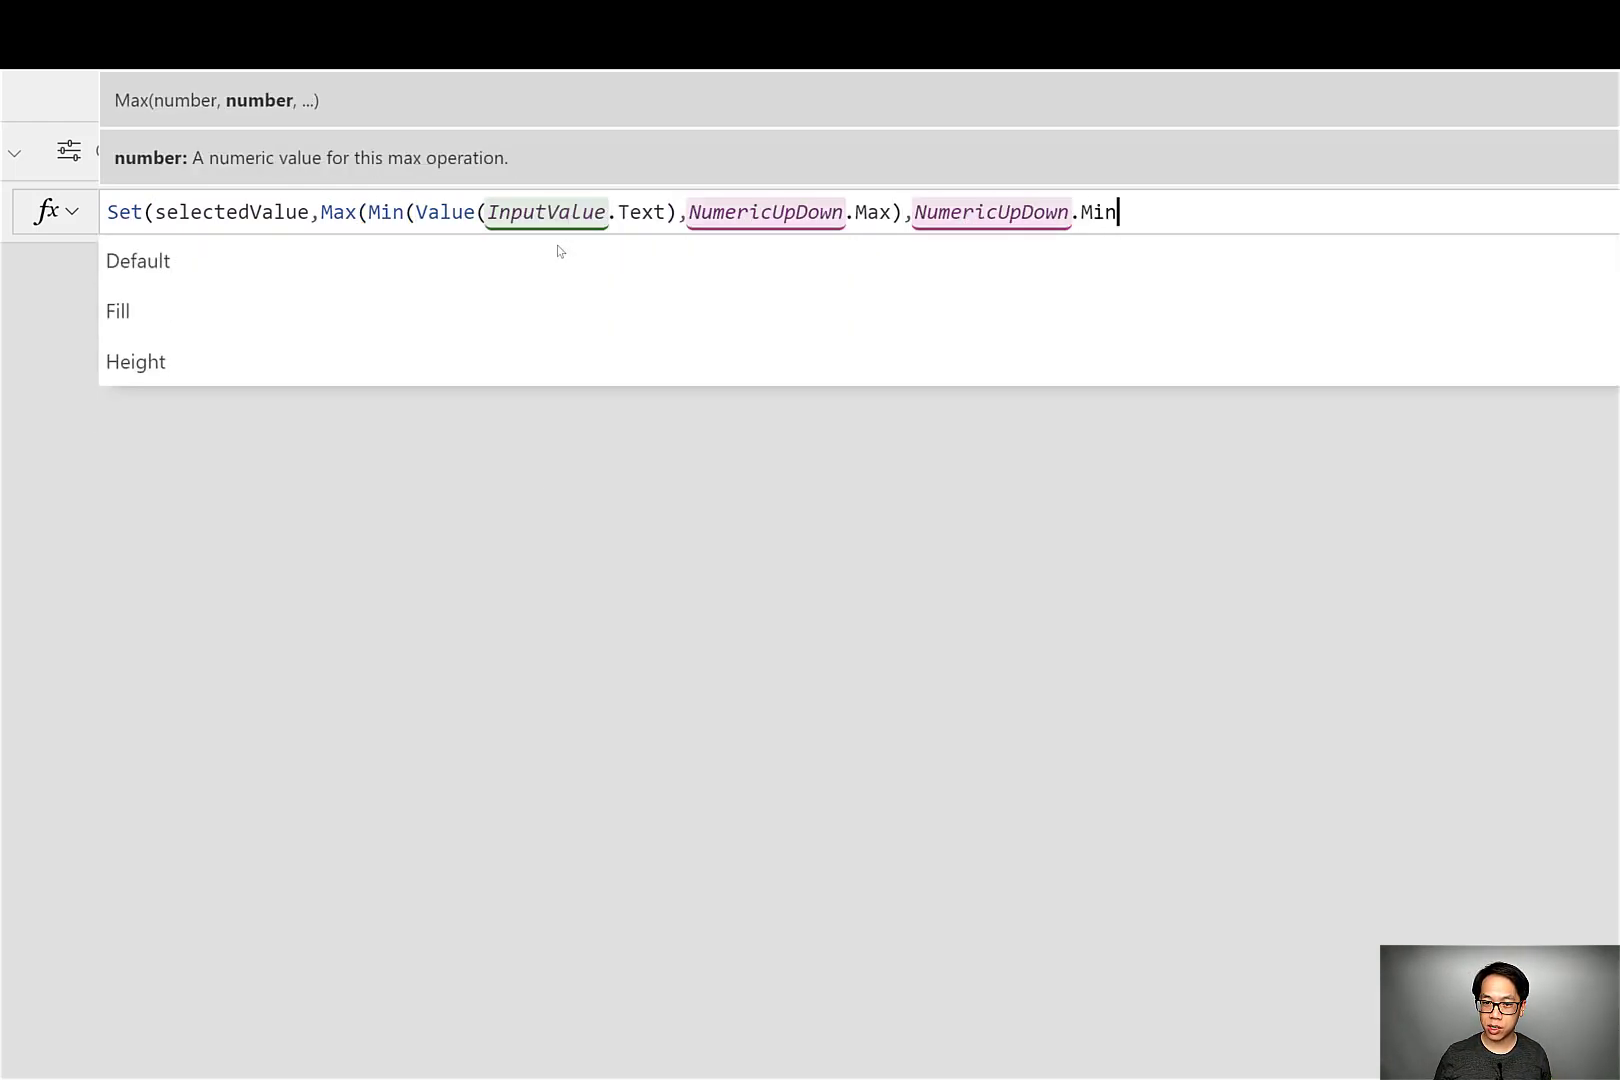
pyautogui.write('))')
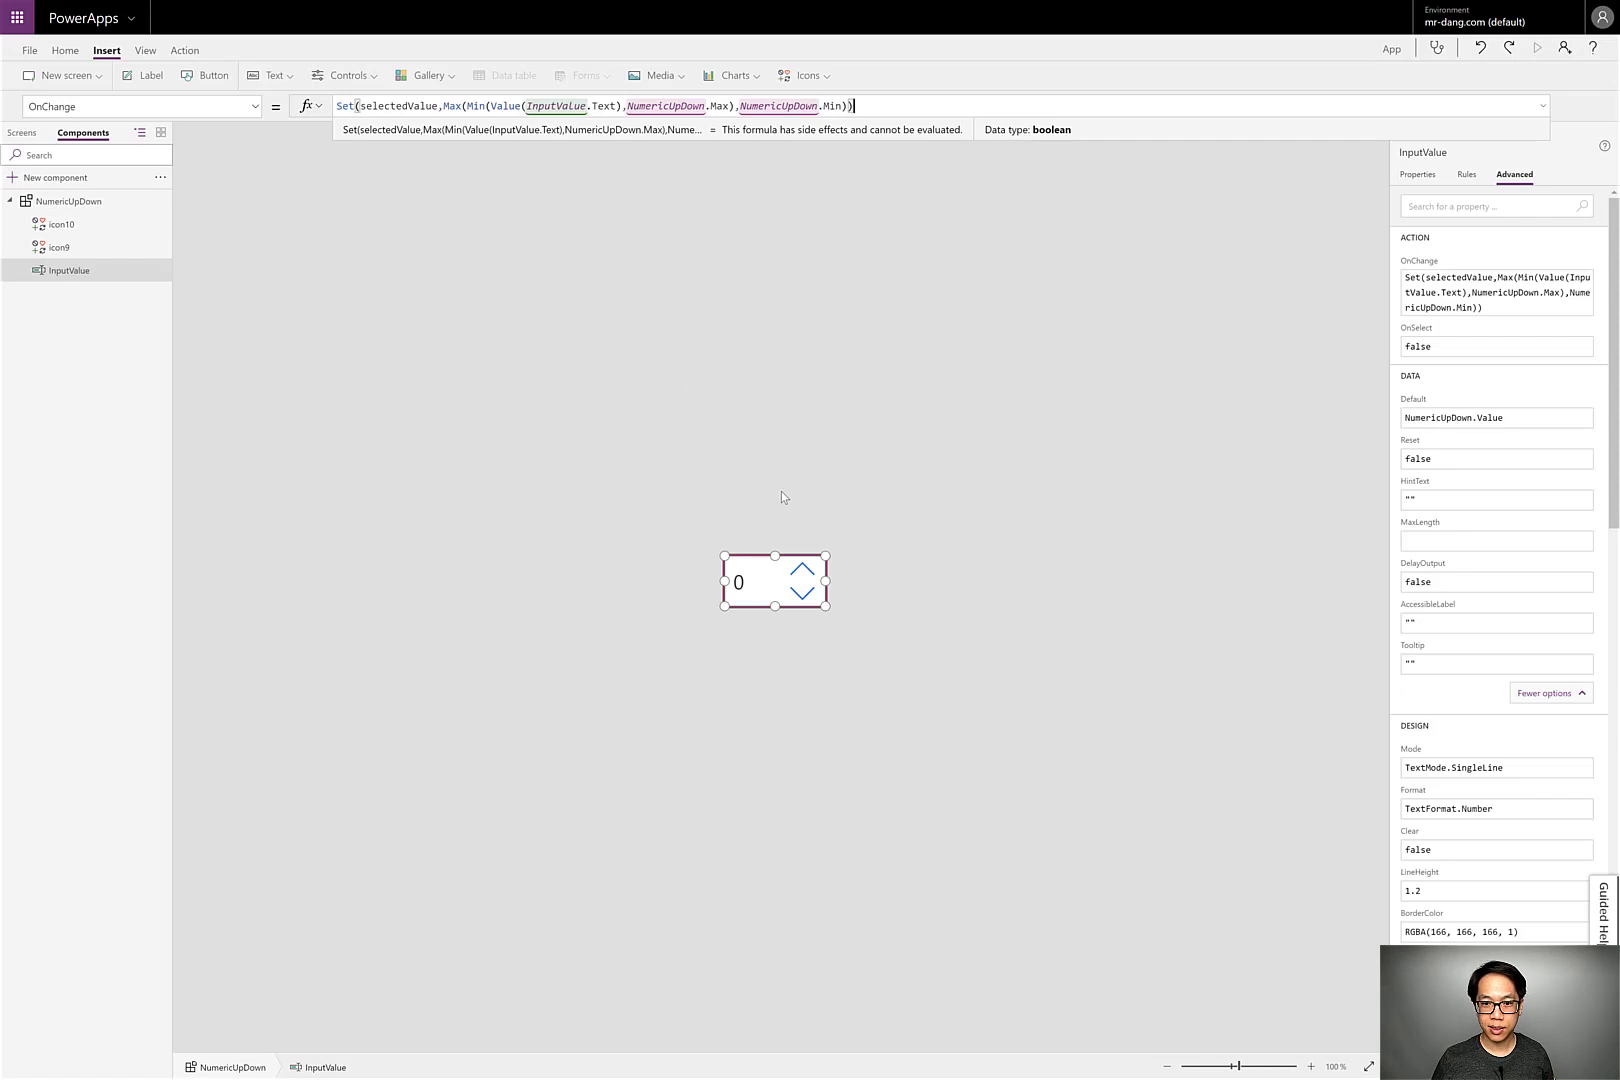
# Select the NumericUpDown component on Screen1 and start the app preview.
pyautogui.click(1075, 506)
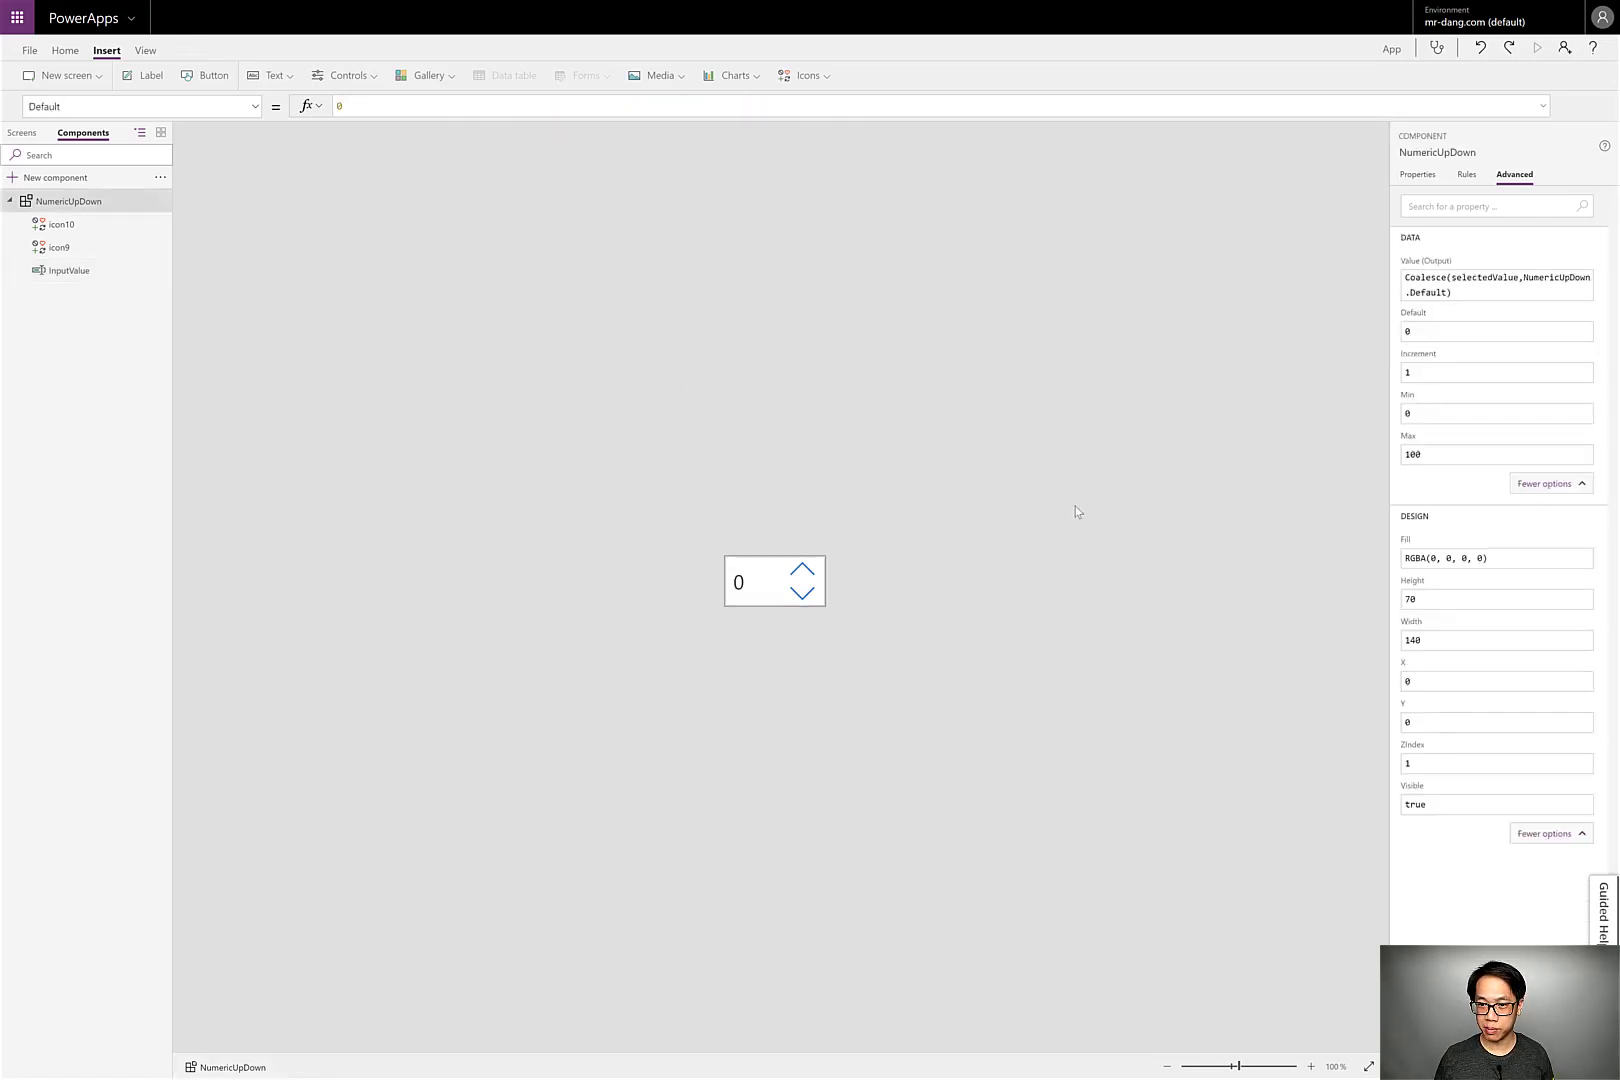
pyautogui.click(22, 132)
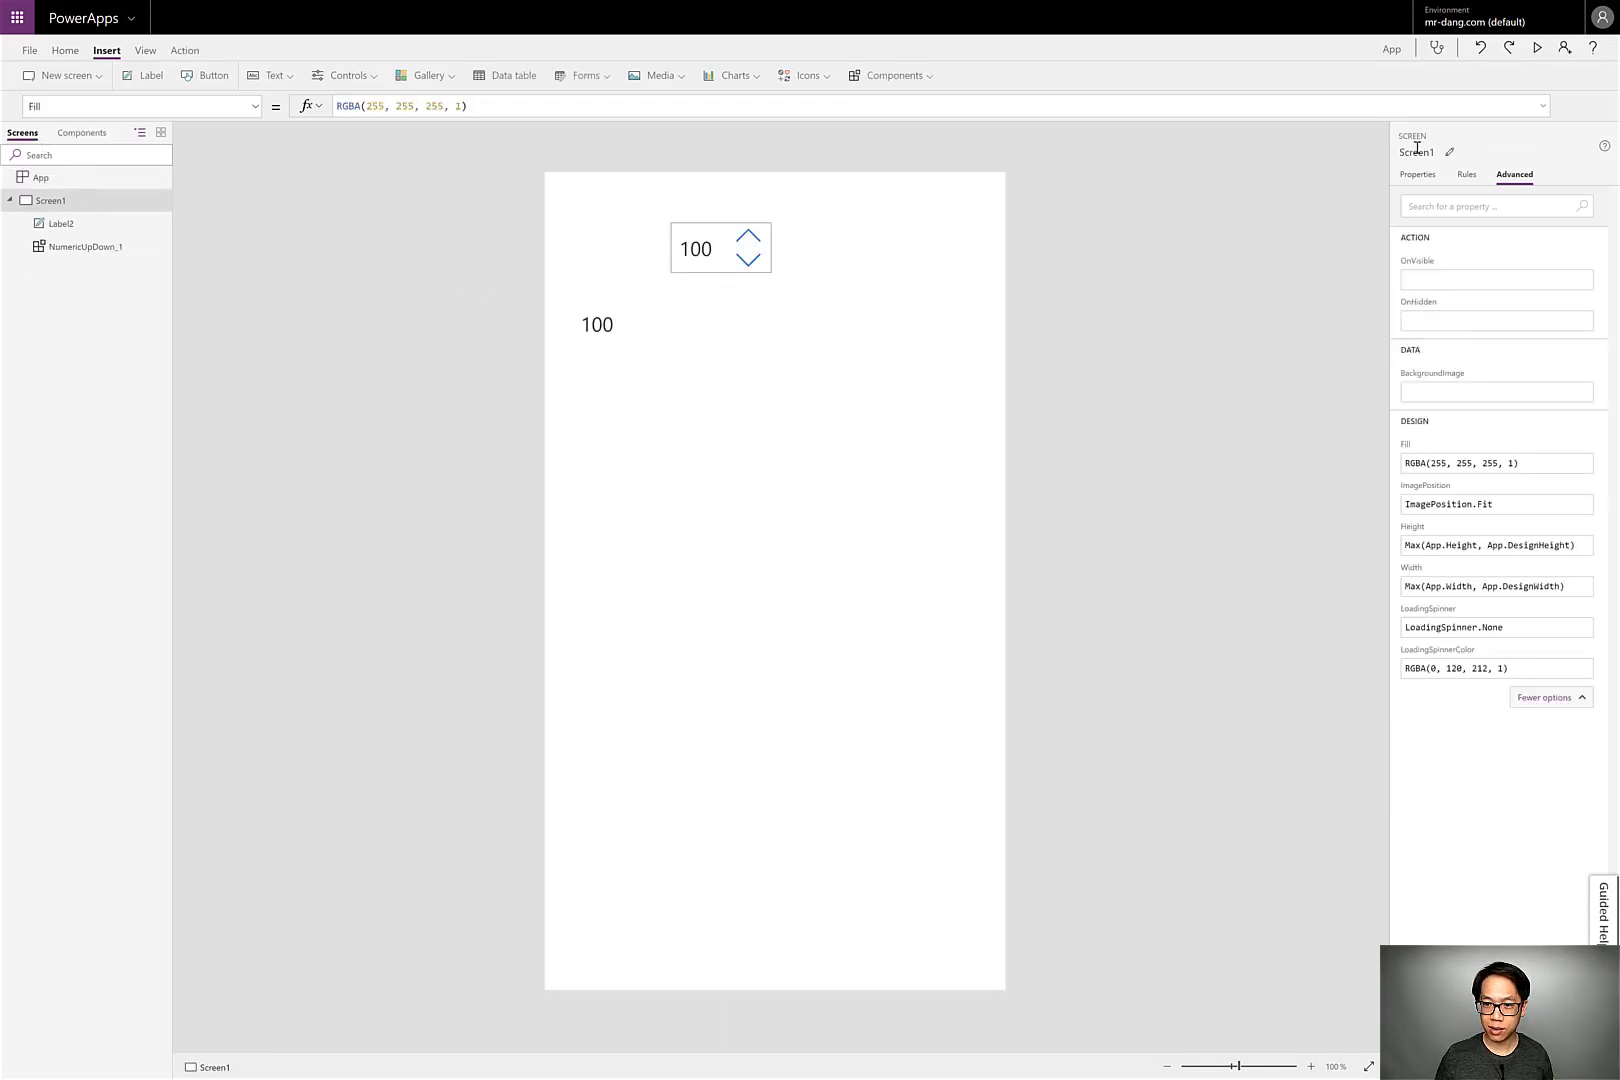
pyautogui.click(1541, 47)
# Count up with the arrow, enter 99, step up to the 100 limit, then exit preview.
pyautogui.click(773, 118)
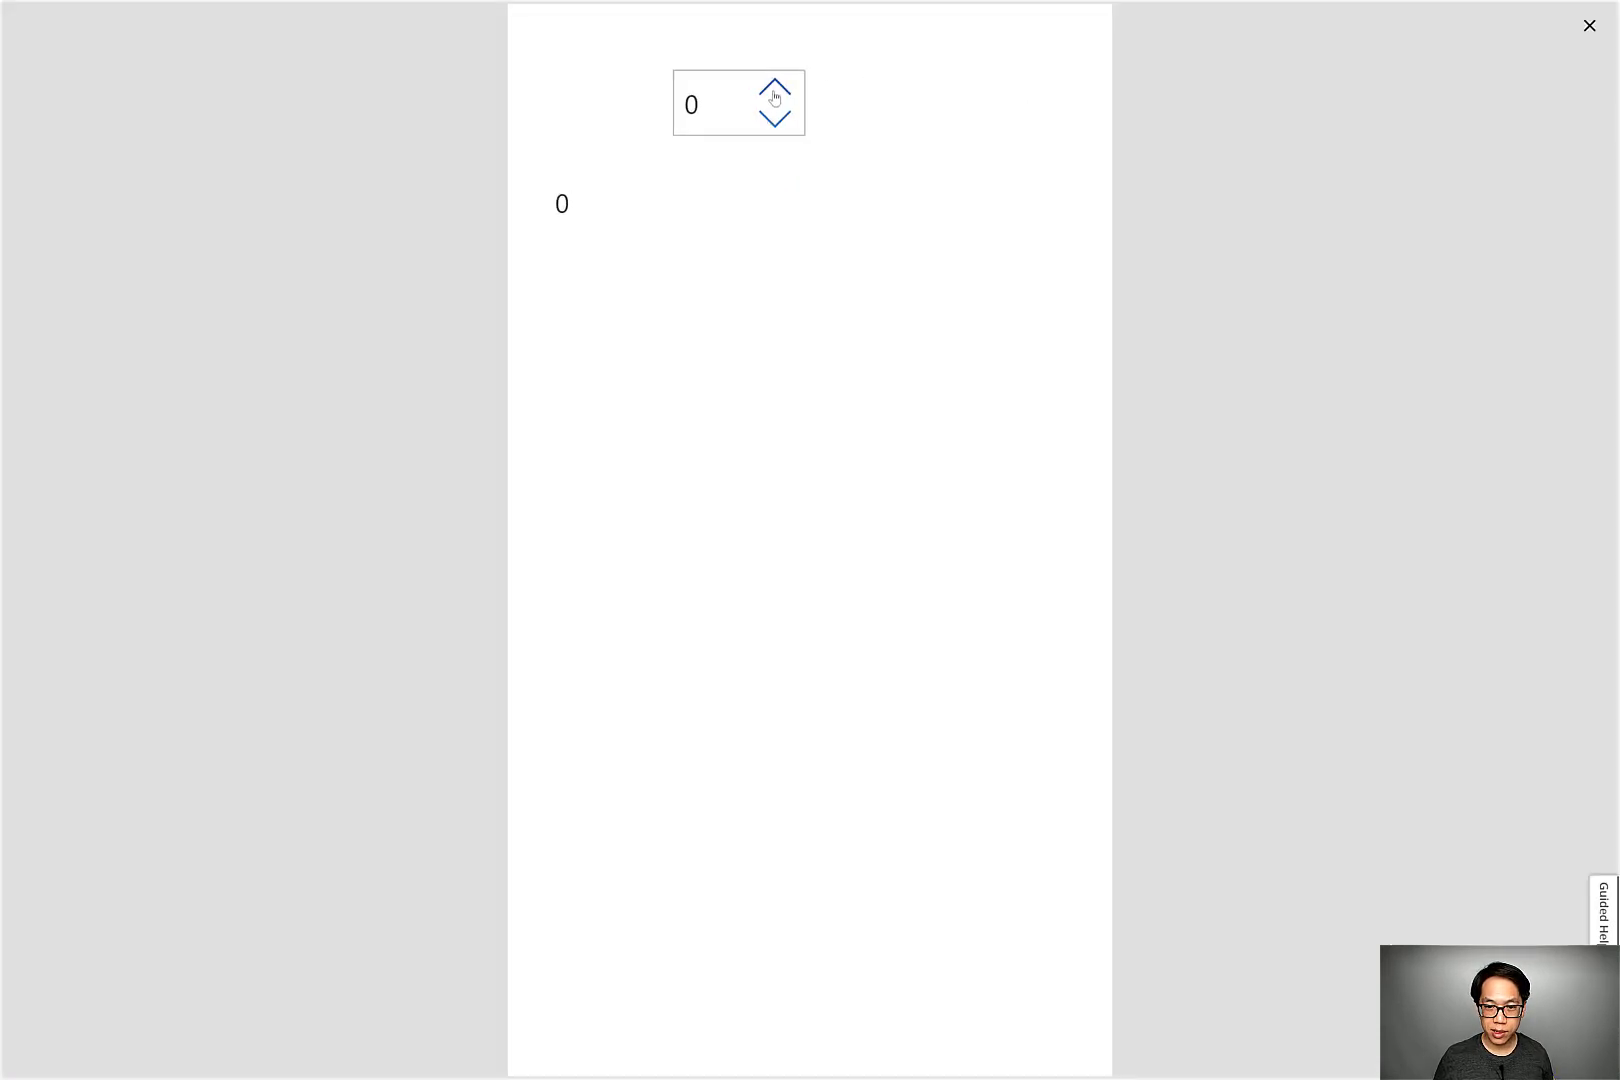
pyautogui.moveTo(773, 97); pyautogui.dragTo(655, 103)
pyautogui.write('99')
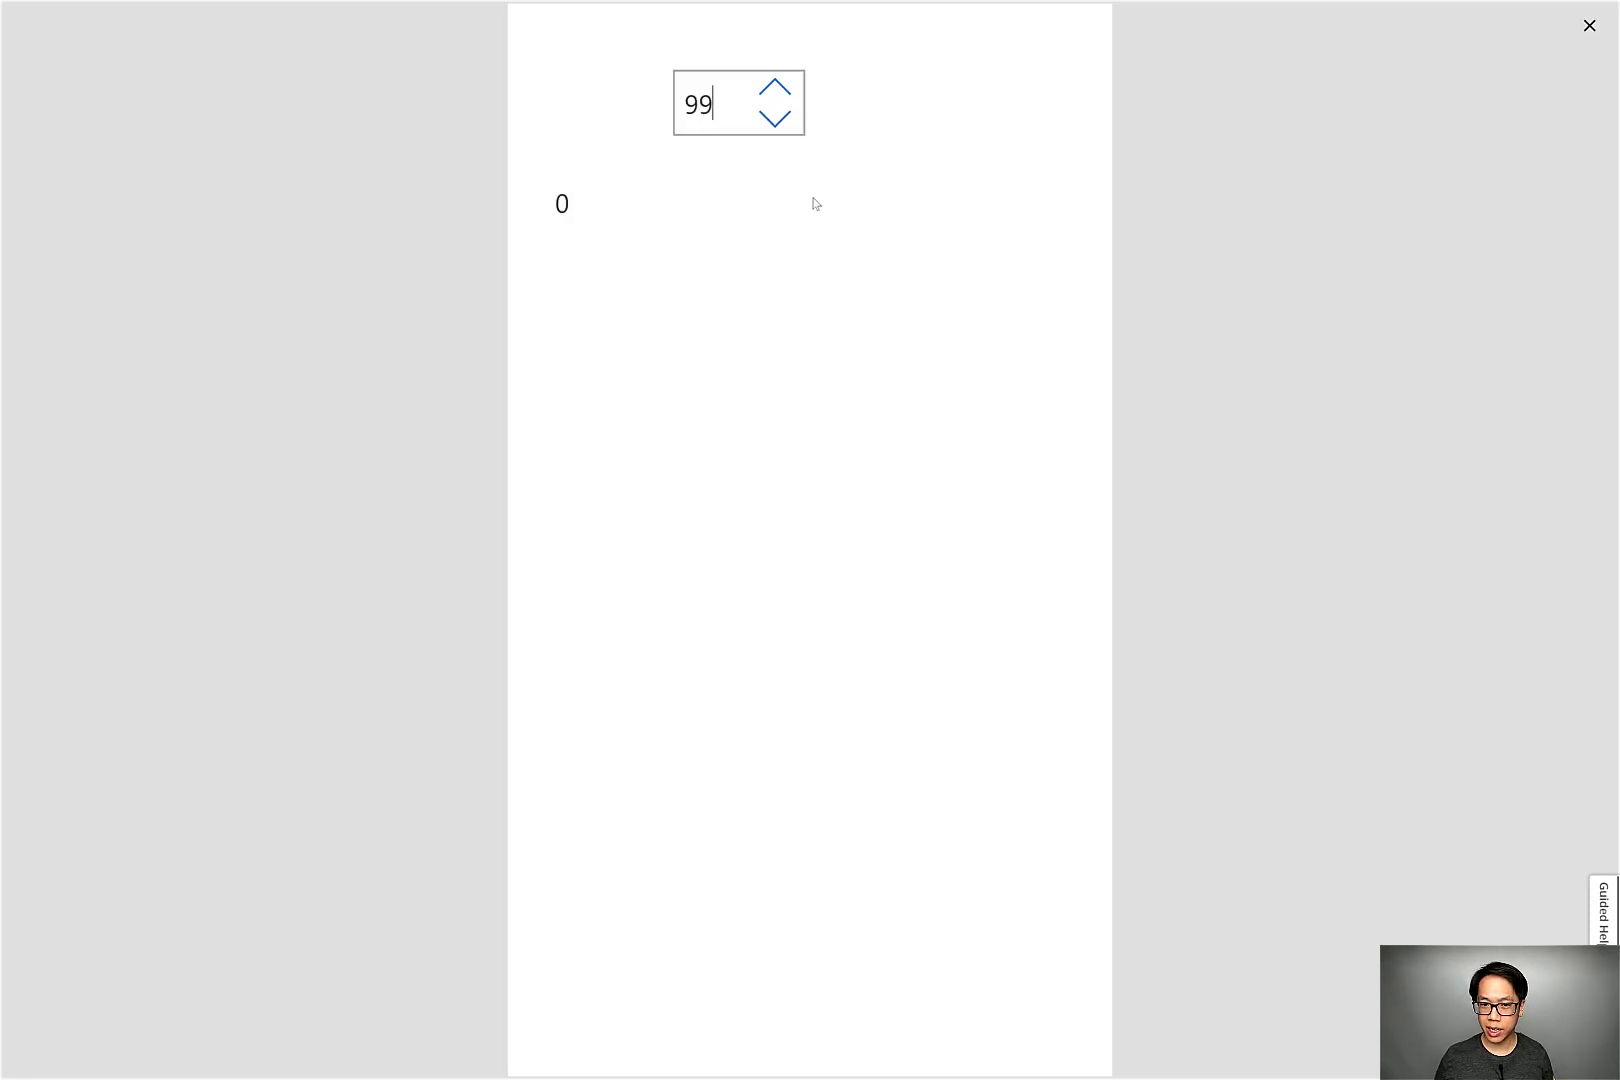
pyautogui.click(813, 202)
pyautogui.click(774, 97)
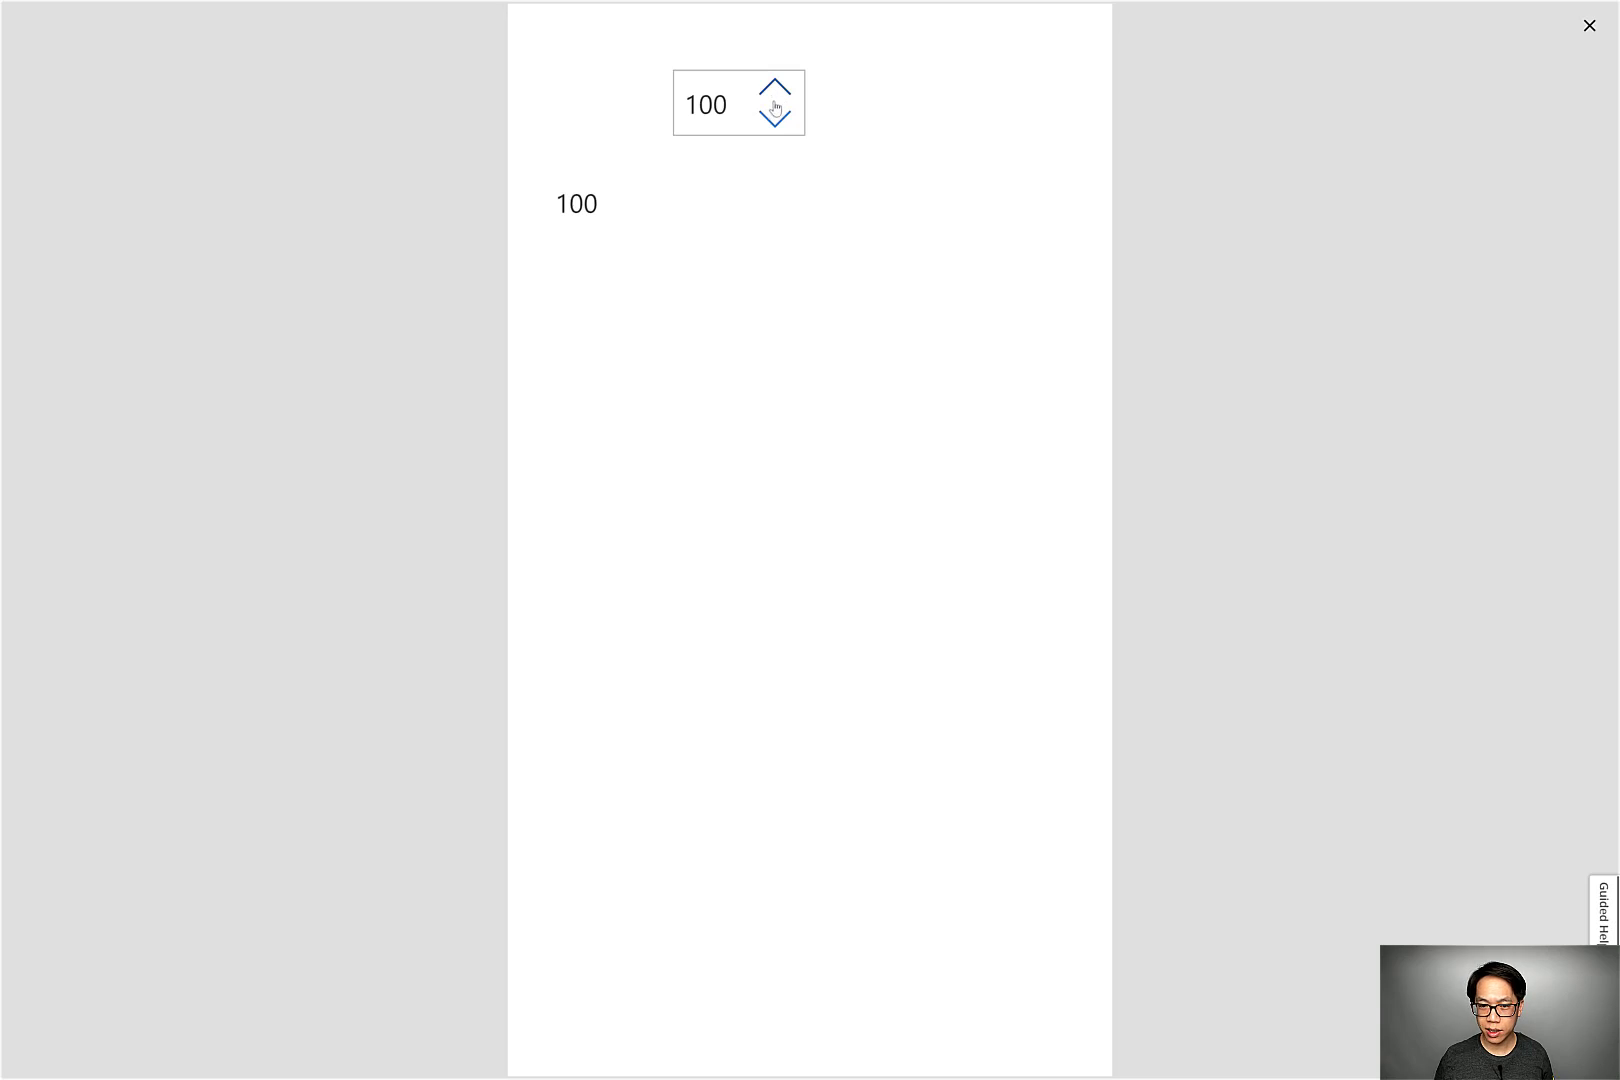
pyautogui.press('Escape')
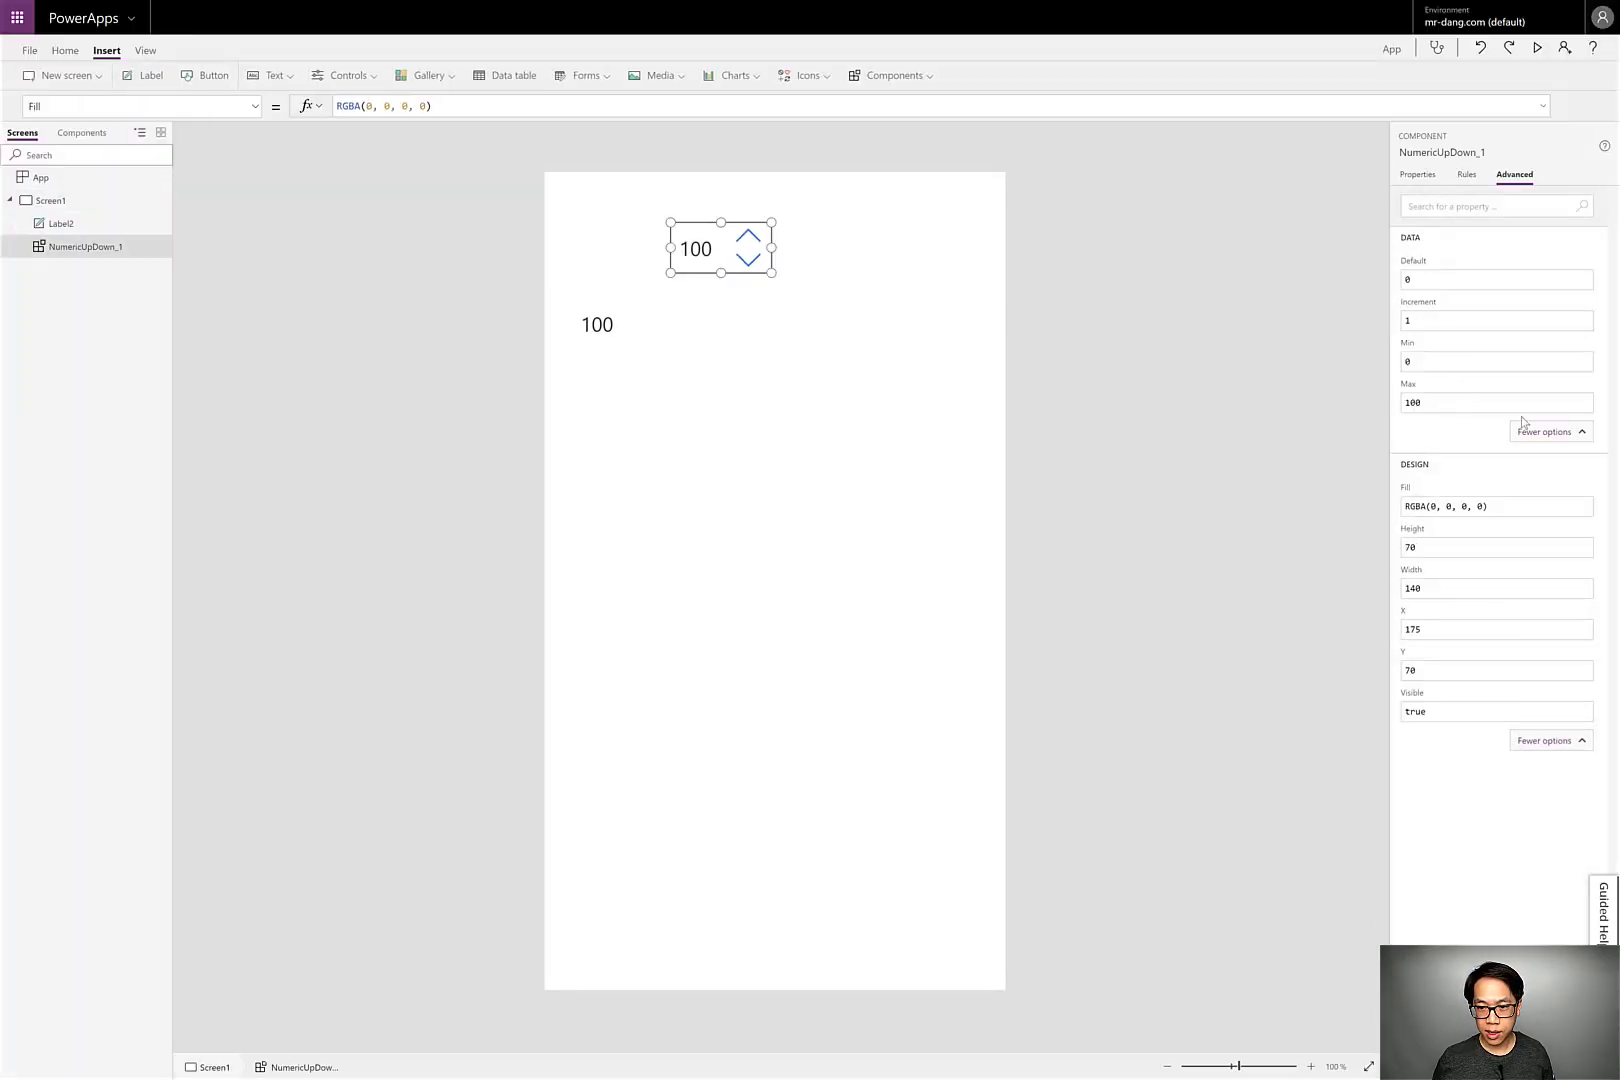
# Change NumericUpDown_1's Increment from 1 to 10 and launch the app preview.
pyautogui.click(1449, 322)
pyautogui.write('0')
pyautogui.click(1537, 48)
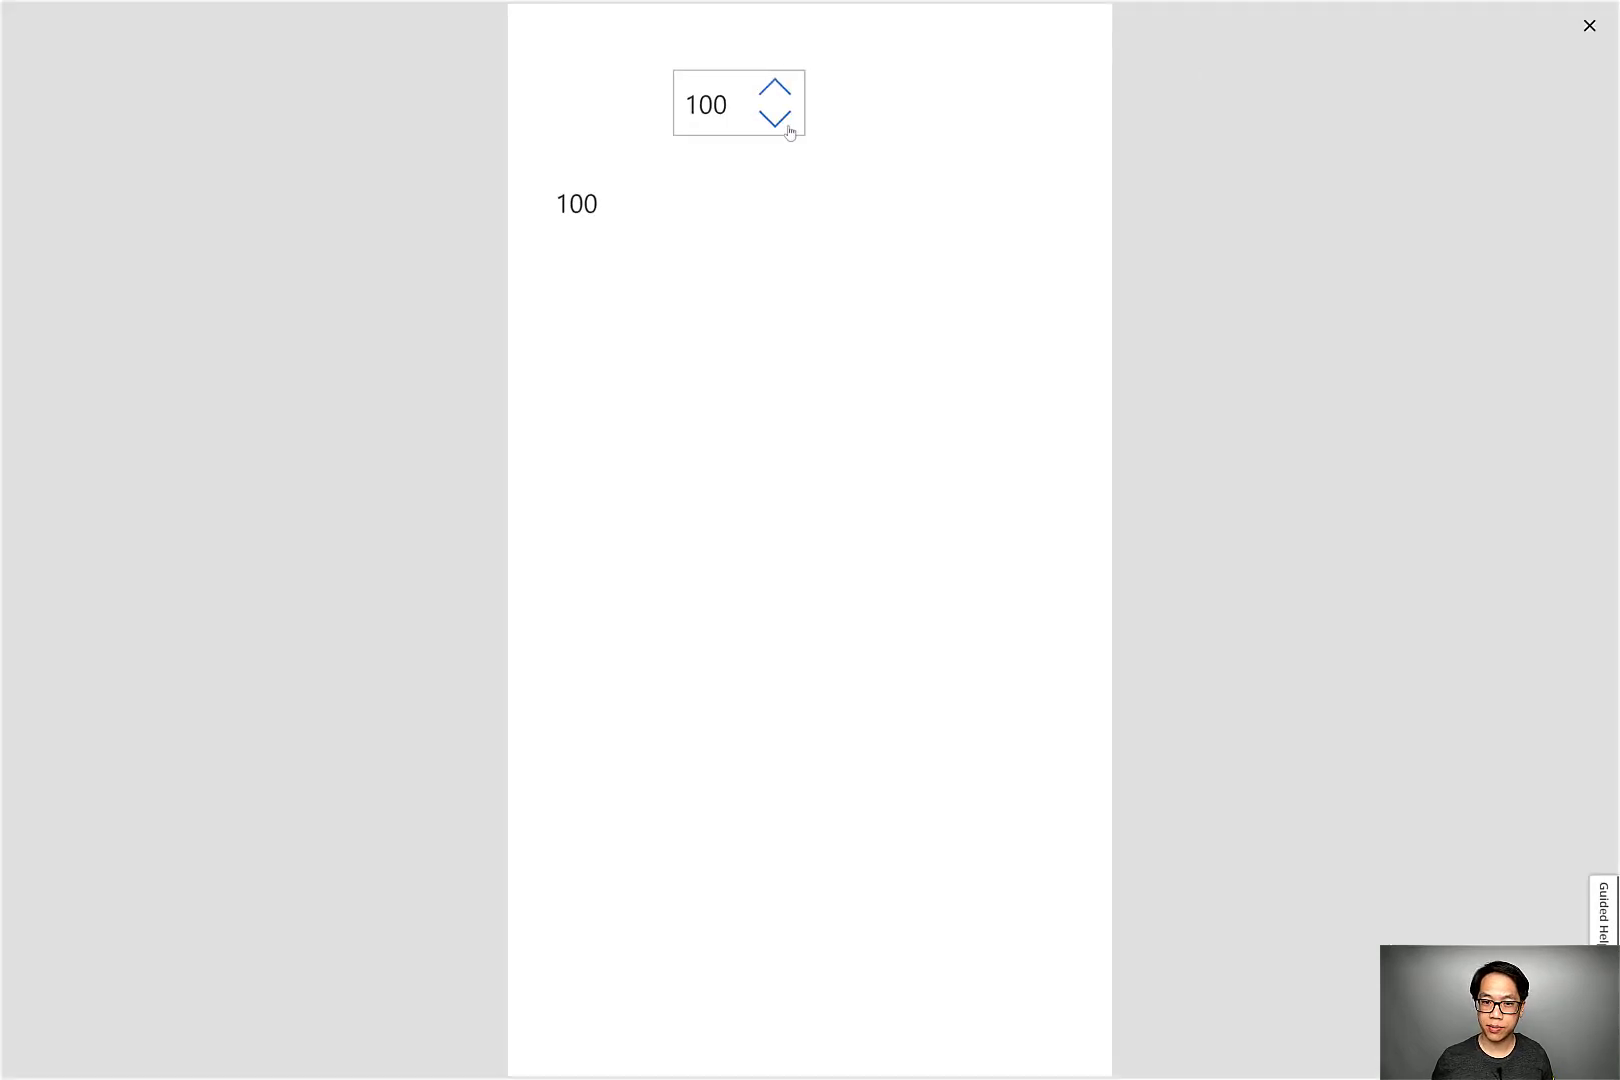